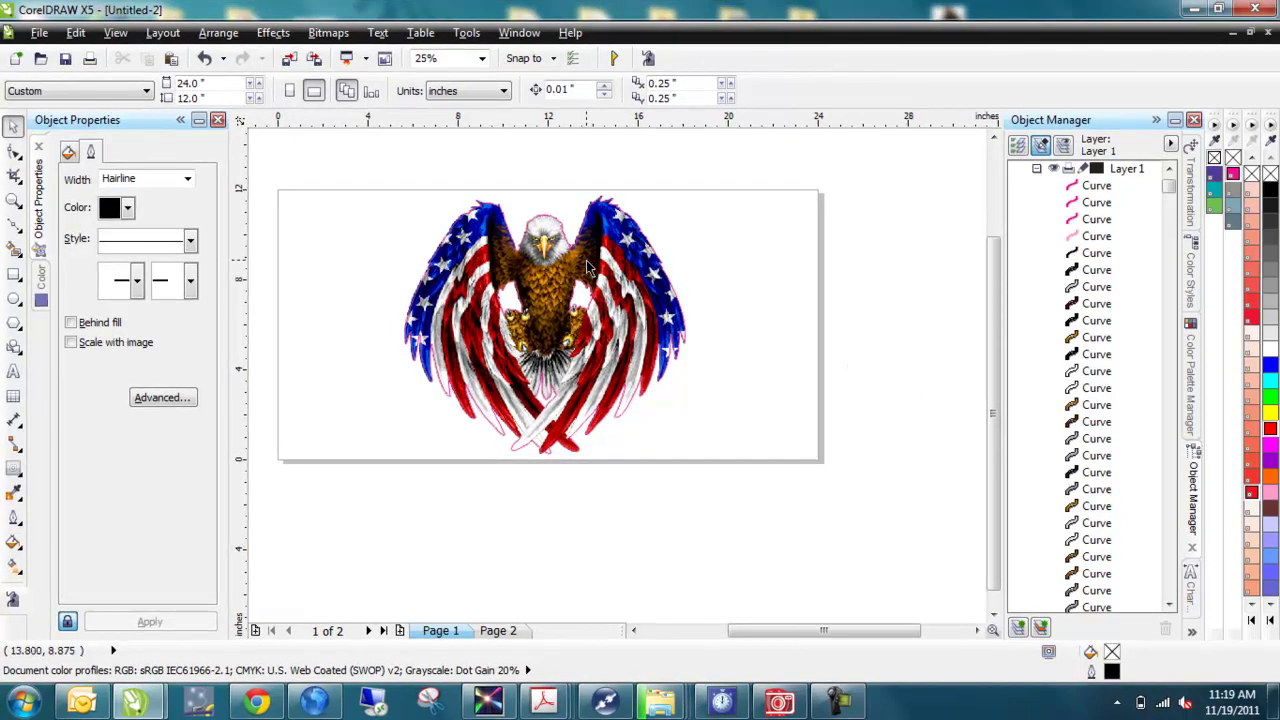
Ungroup the eagle artwork on Page 1 into its contour curve and bitmap
{"action": "left_click", "coordinate": [614, 285]}
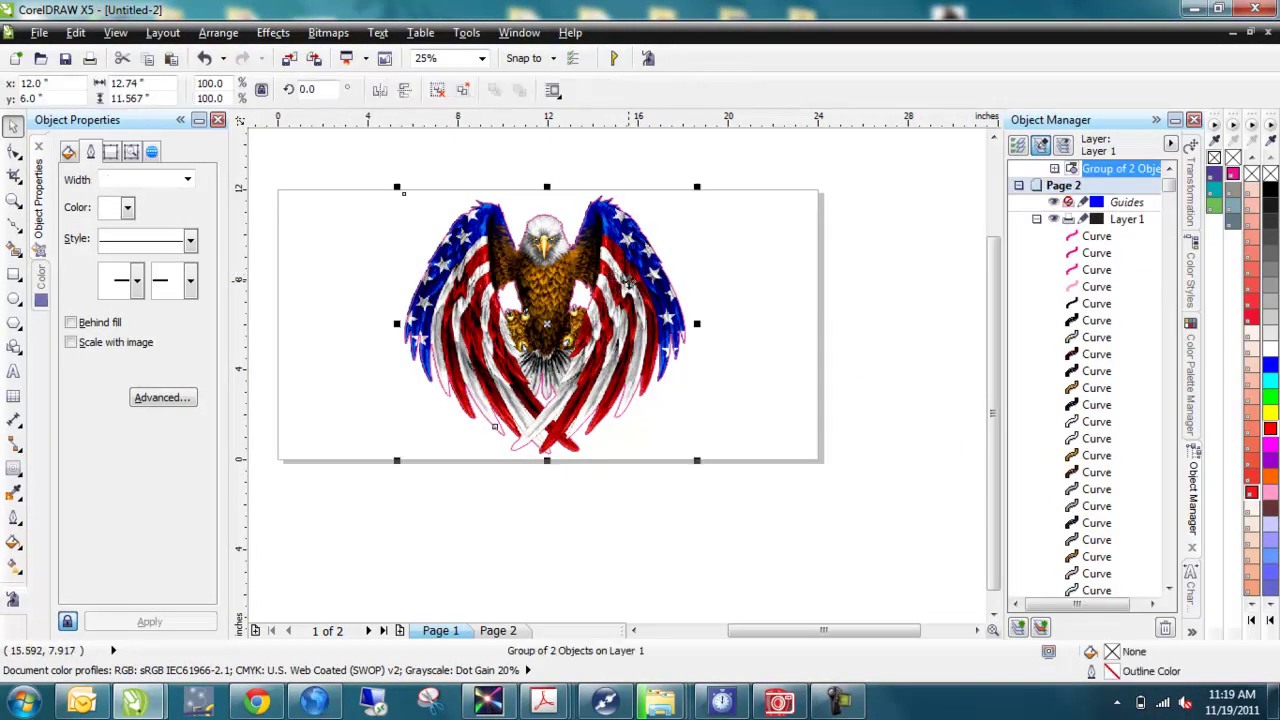
{"action": "right_click", "coordinate": [628, 284]}
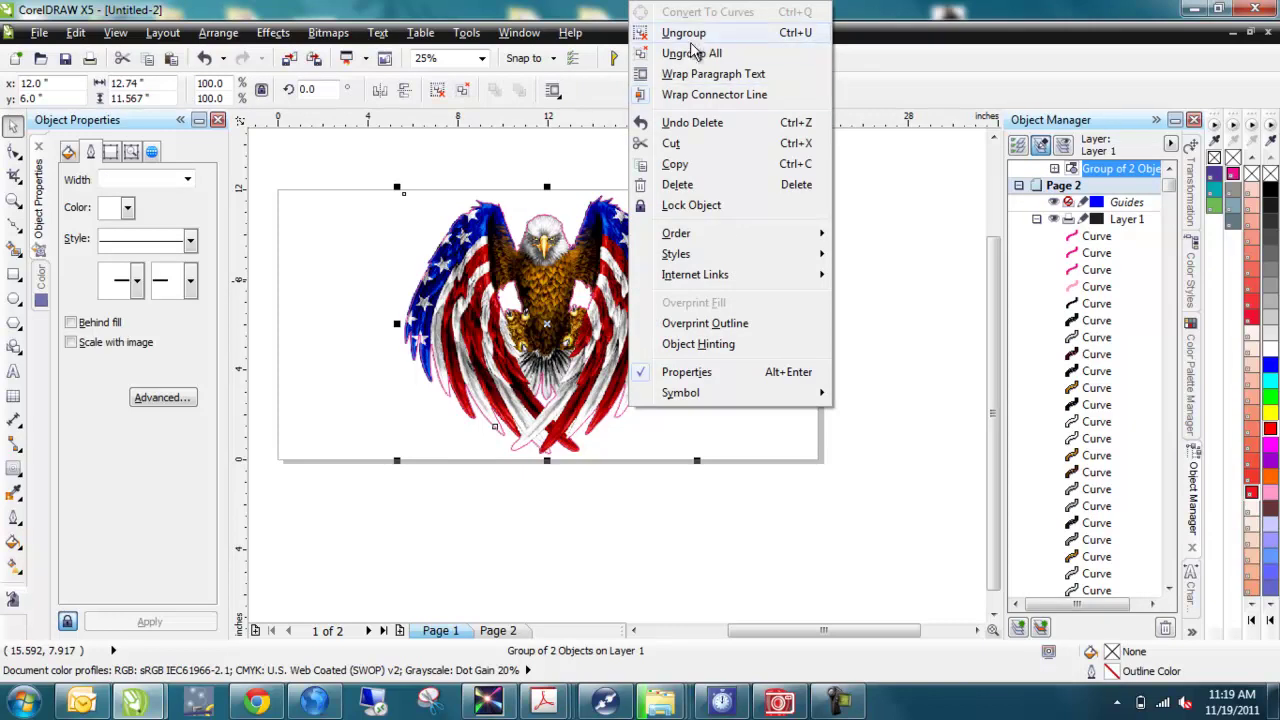
{"action": "left_click", "coordinate": [693, 40]}
Try moving the CutContour outline alone to the right of the eagle bitmap, and undo the move
{"action": "left_click", "coordinate": [700, 270]}
{"action": "left_click", "coordinate": [650, 302]}
{"action": "left_click_drag", "start_coordinate": [650, 302], "coordinate": [854, 278]}
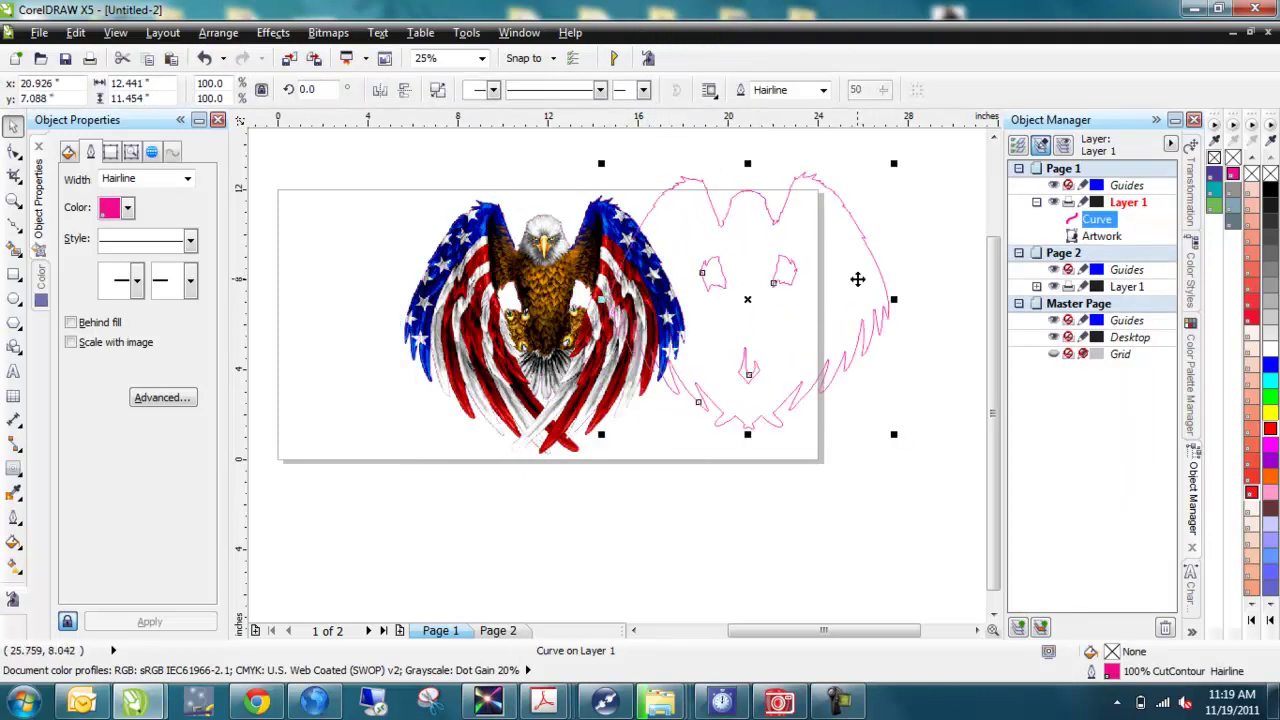
{"action": "key", "text": "ctrl+z"}
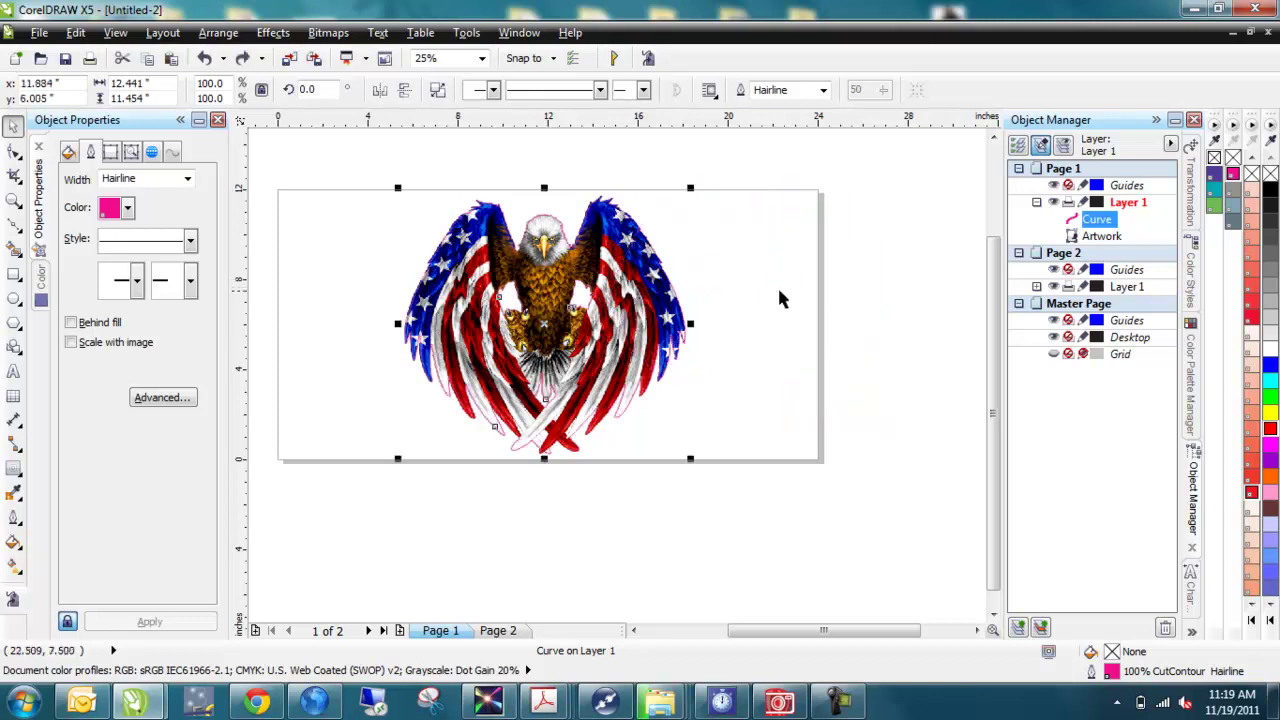
Try moving the eagle bitmap alone away from its outline, and undo the move
{"action": "left_click", "coordinate": [750, 217]}
{"action": "left_click", "coordinate": [674, 211]}
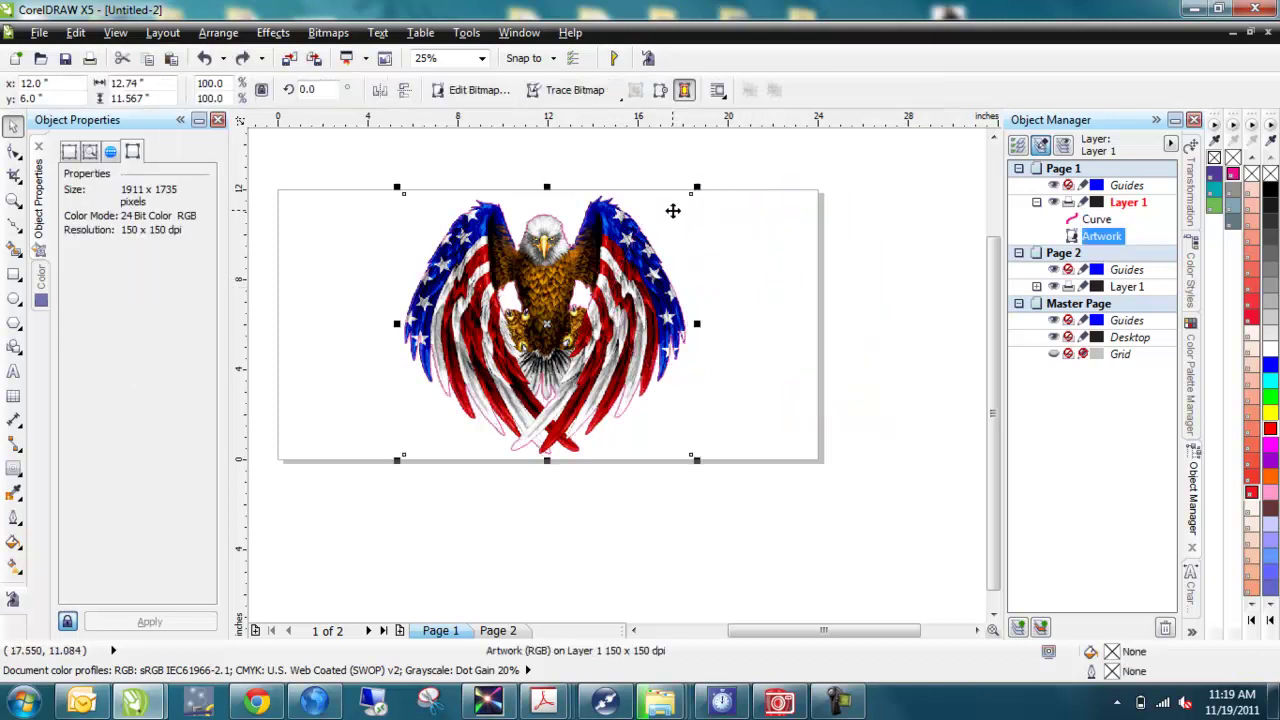
{"action": "left_click_drag", "start_coordinate": [677, 217], "coordinate": [824, 205]}
{"action": "key", "text": "ctrl+z"}
Examine the contour curve and the bitmap separately, viewing the artwork in Wireframe mode
{"action": "left_click", "coordinate": [626, 240]}
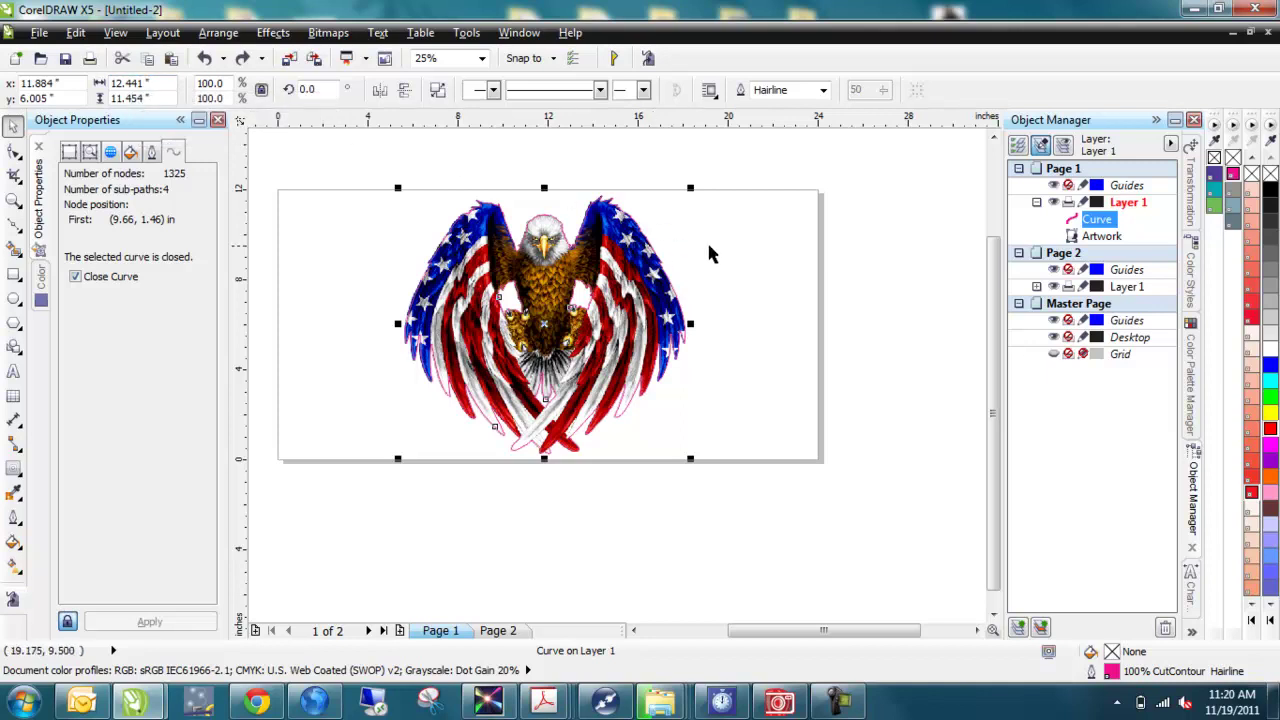
{"action": "left_click", "coordinate": [668, 206]}
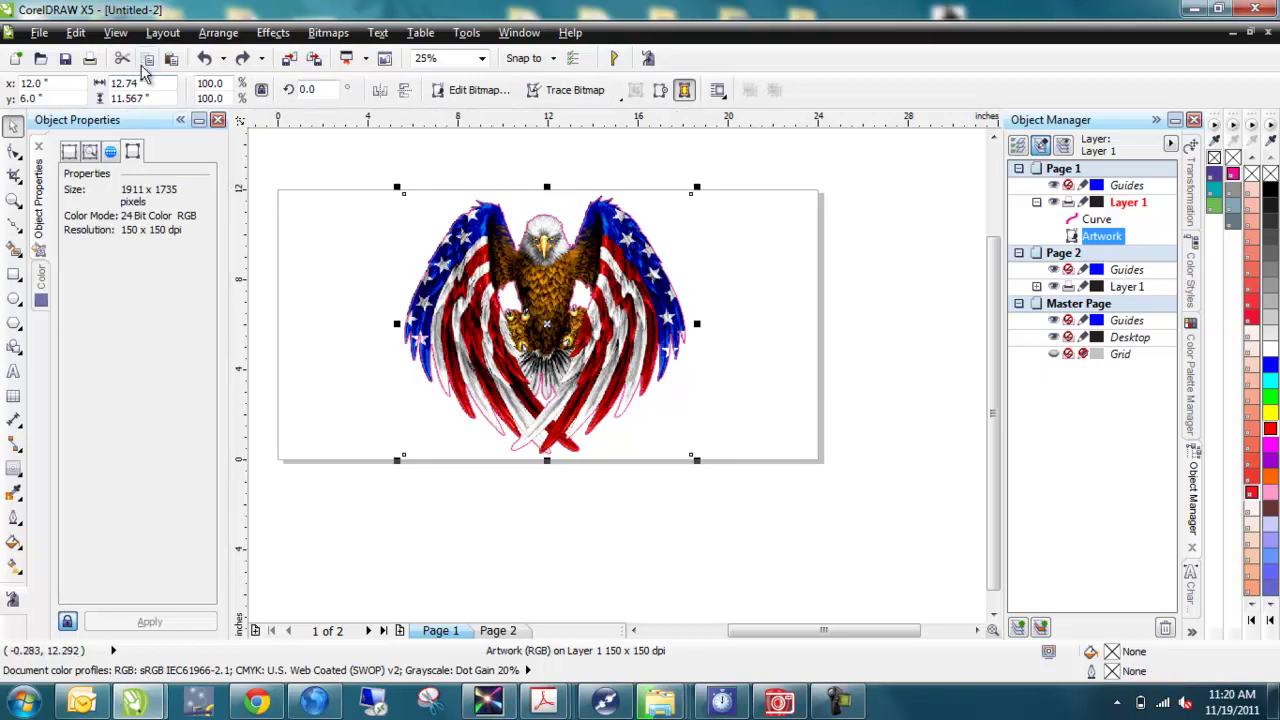
{"action": "left_click", "coordinate": [115, 32]}
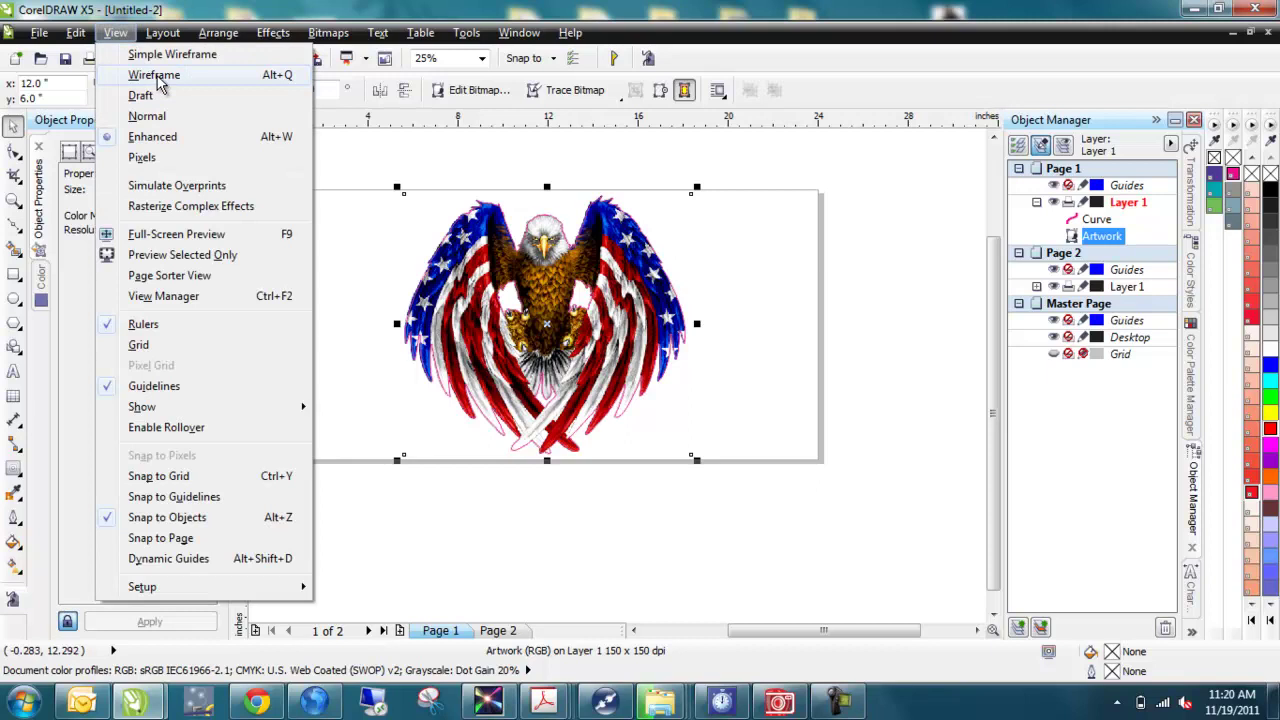
{"action": "left_click", "coordinate": [157, 78]}
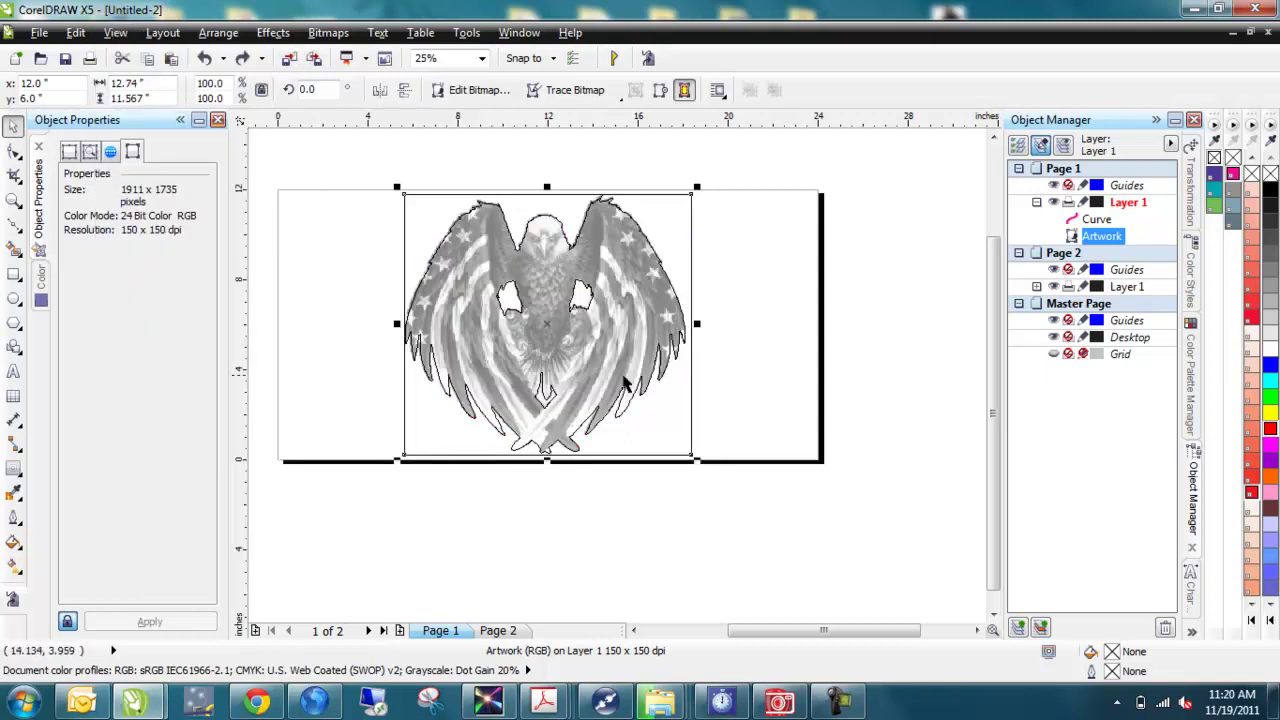
{"action": "scroll", "coordinate": [541, 350], "scroll_direction": "up", "scroll_amount": 2}
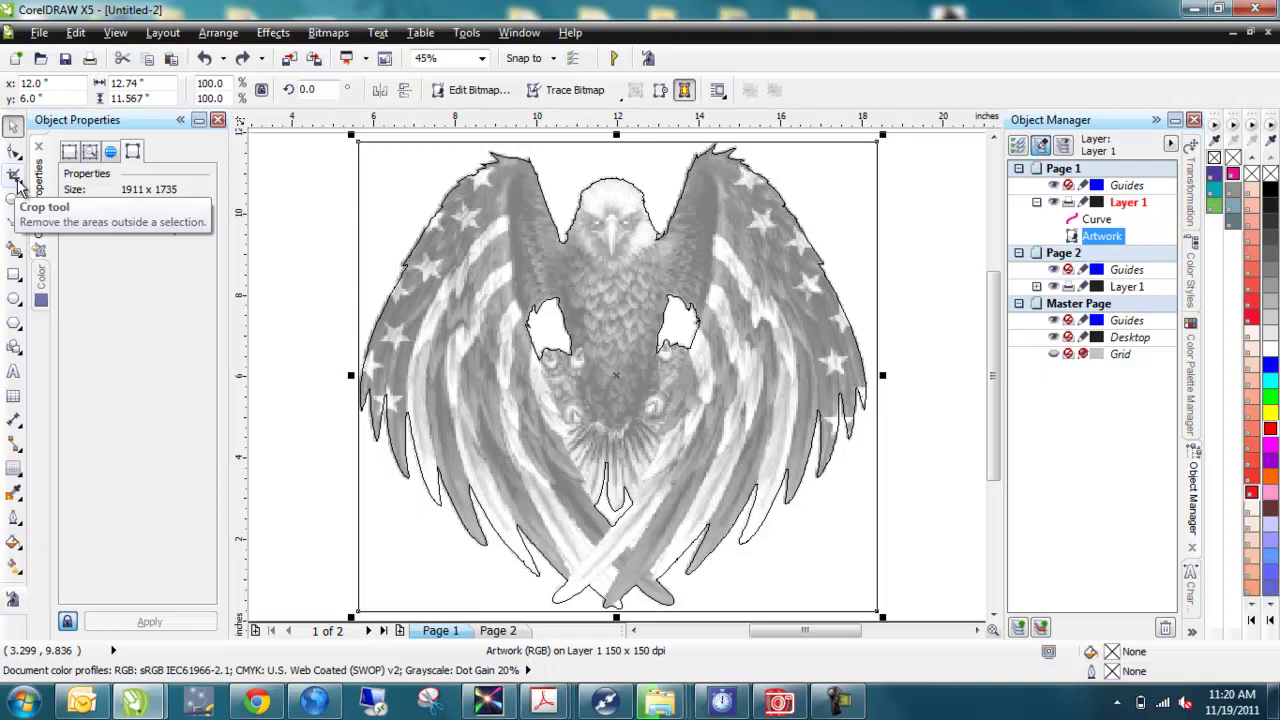
{"action": "scroll", "coordinate": [530, 200], "scroll_direction": "down", "scroll_amount": 2}
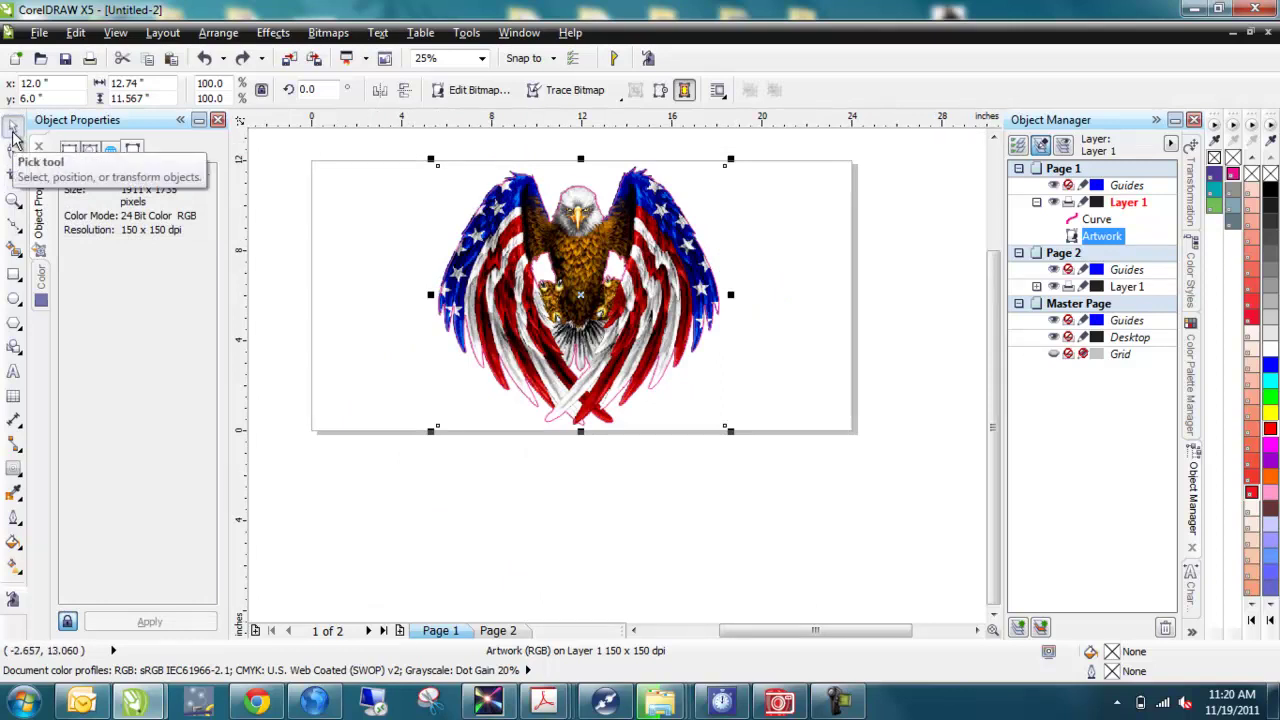
Select both the contour curve and the eagle bitmap and group them
{"action": "left_click_drag", "start_coordinate": [397, 137], "coordinate": [812, 487]}
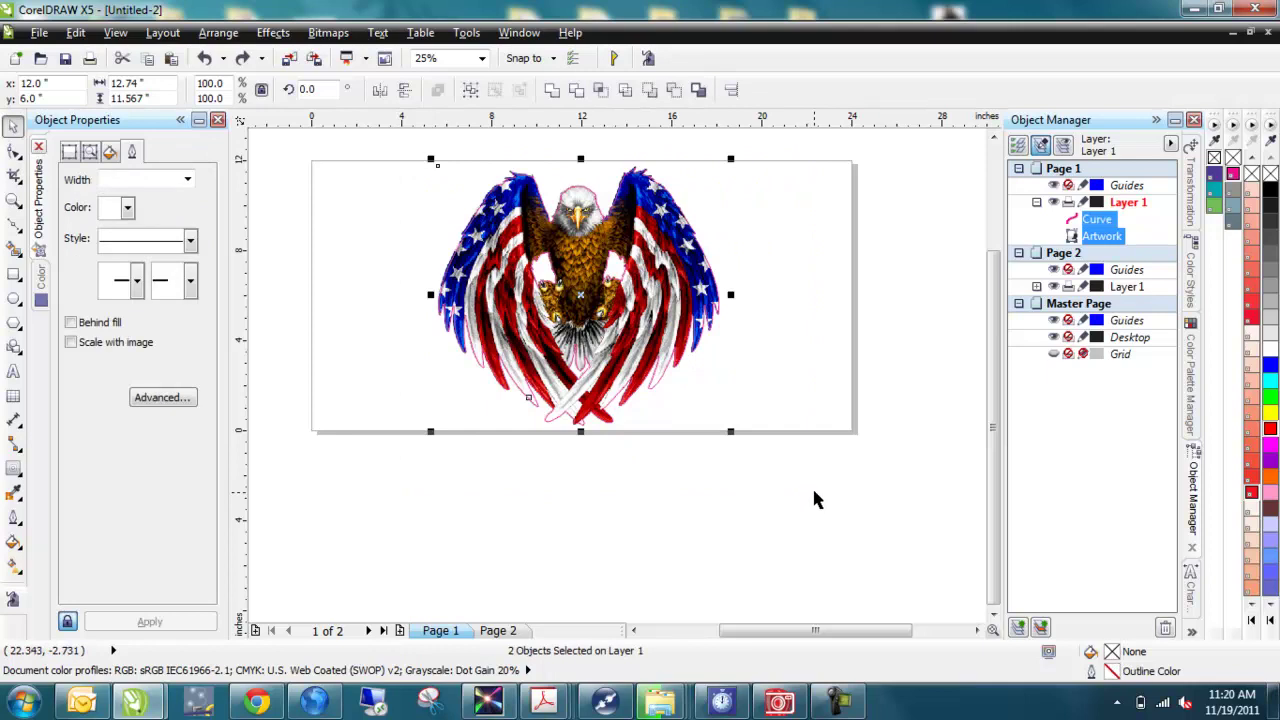
{"action": "left_click", "coordinate": [812, 487]}
{"action": "key", "text": "ctrl+a"}
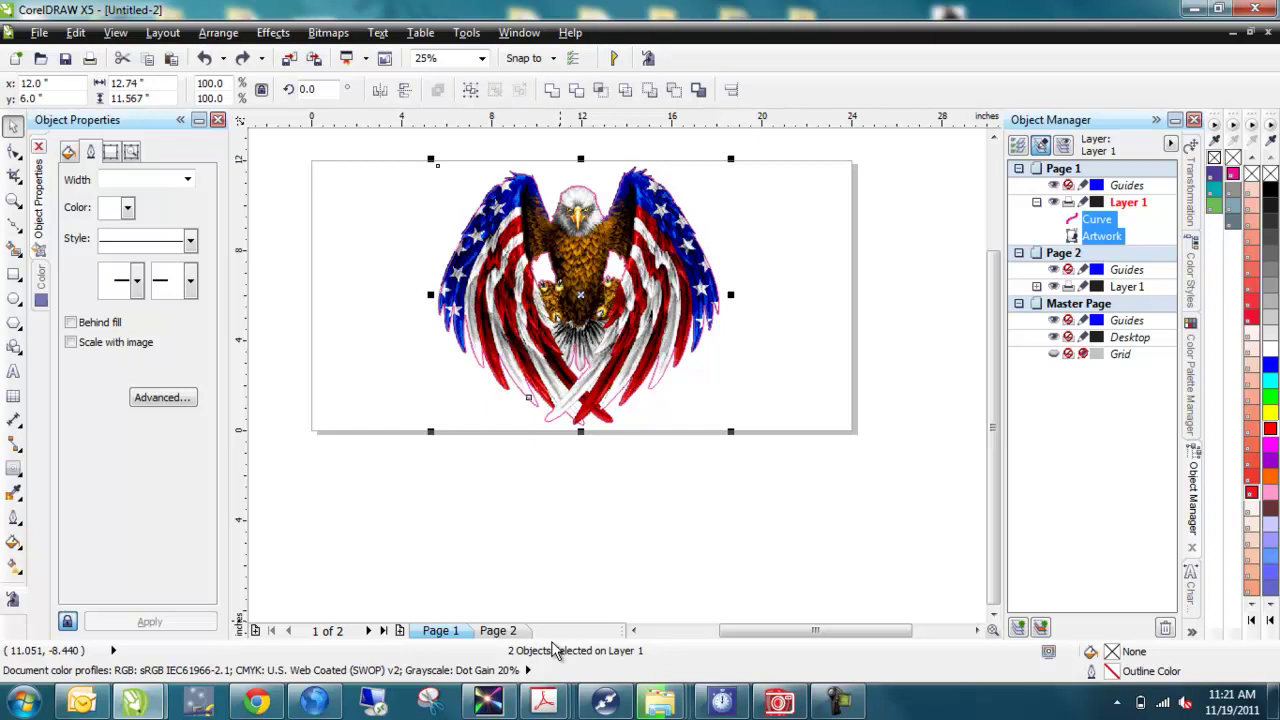
{"action": "key", "text": "ctrl+g"}
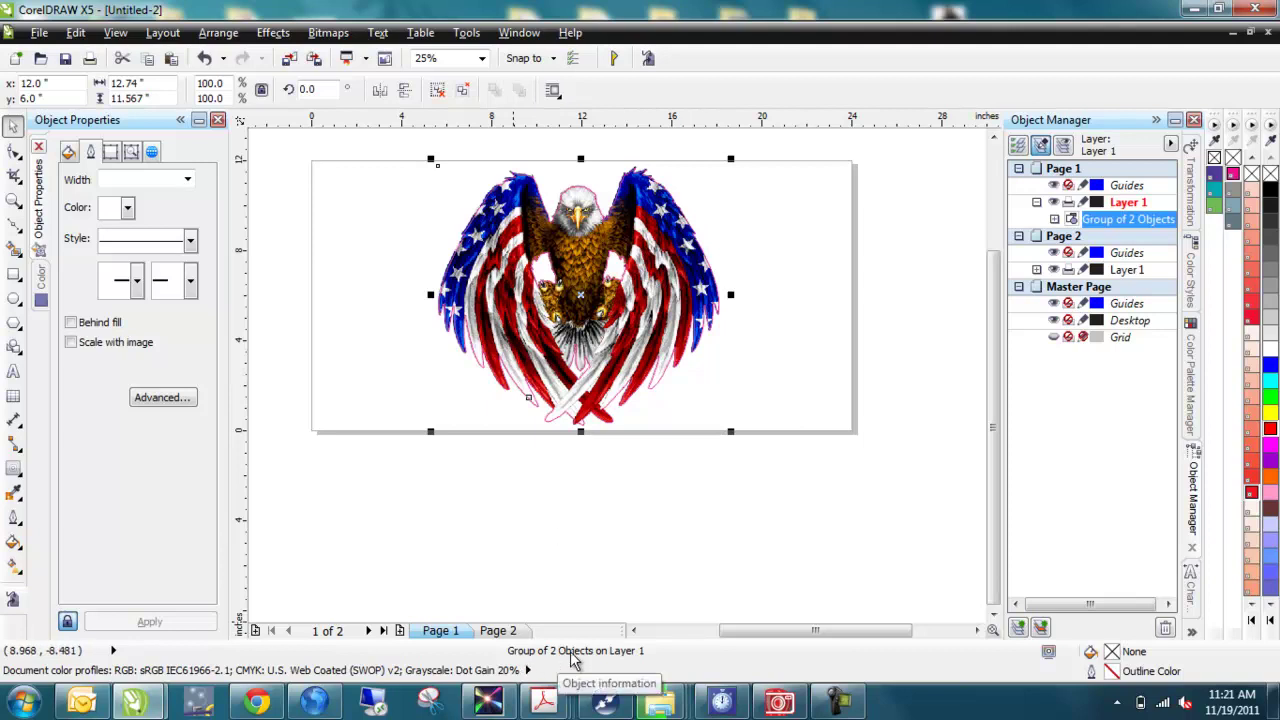
Shift the grouped eagle away from the middle of the page and center it to the page again
{"action": "left_click_drag", "start_coordinate": [733, 415], "coordinate": [759, 427]}
{"action": "left_click_drag", "start_coordinate": [682, 330], "coordinate": [575, 338]}
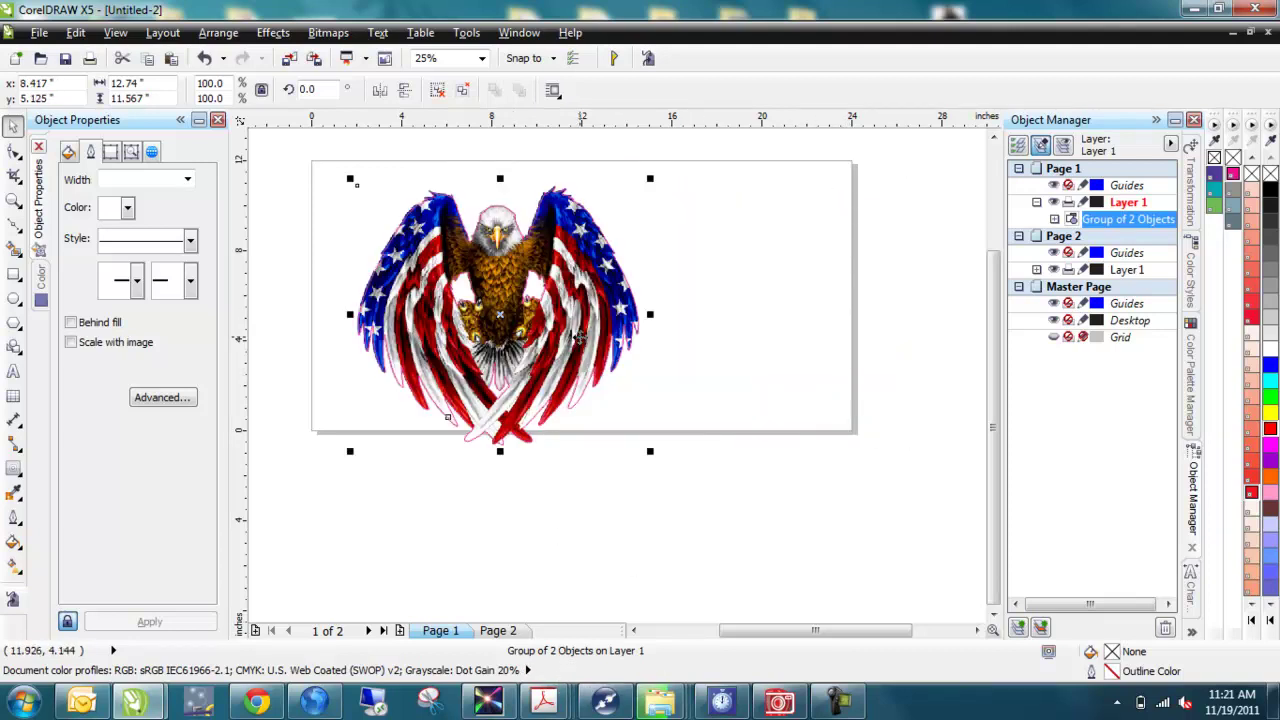
{"action": "key", "text": "p"}
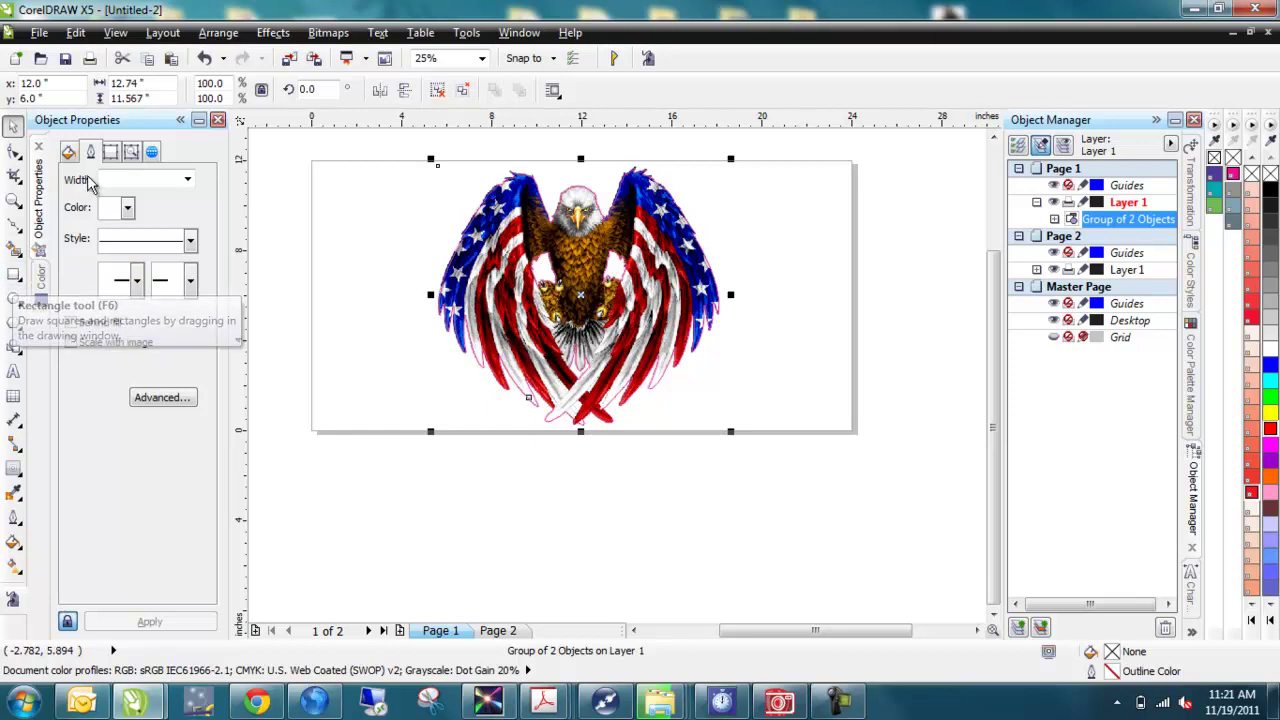
Scale the grouped eagle proportionally to 10 inches wide and move it up to a vertical position of about 7.39 inches
{"action": "left_click", "coordinate": [160, 84]}
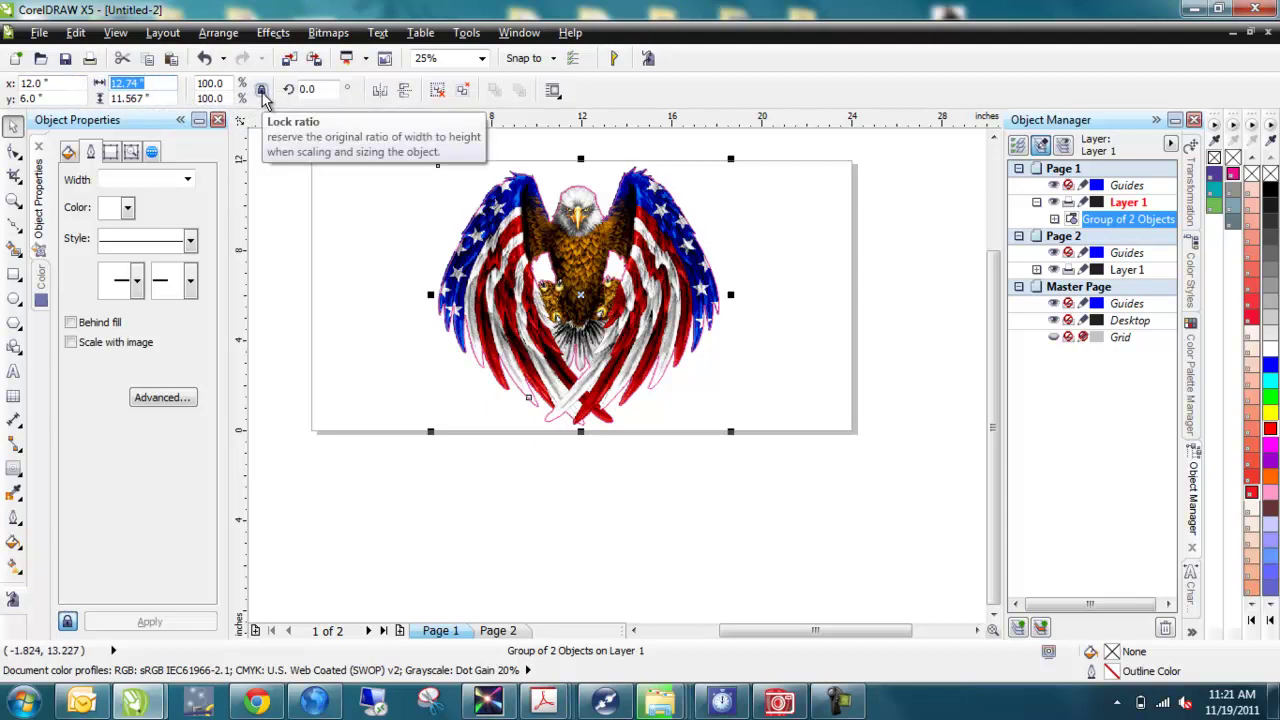
{"action": "type", "text": "10"}
{"action": "key", "text": "Return"}
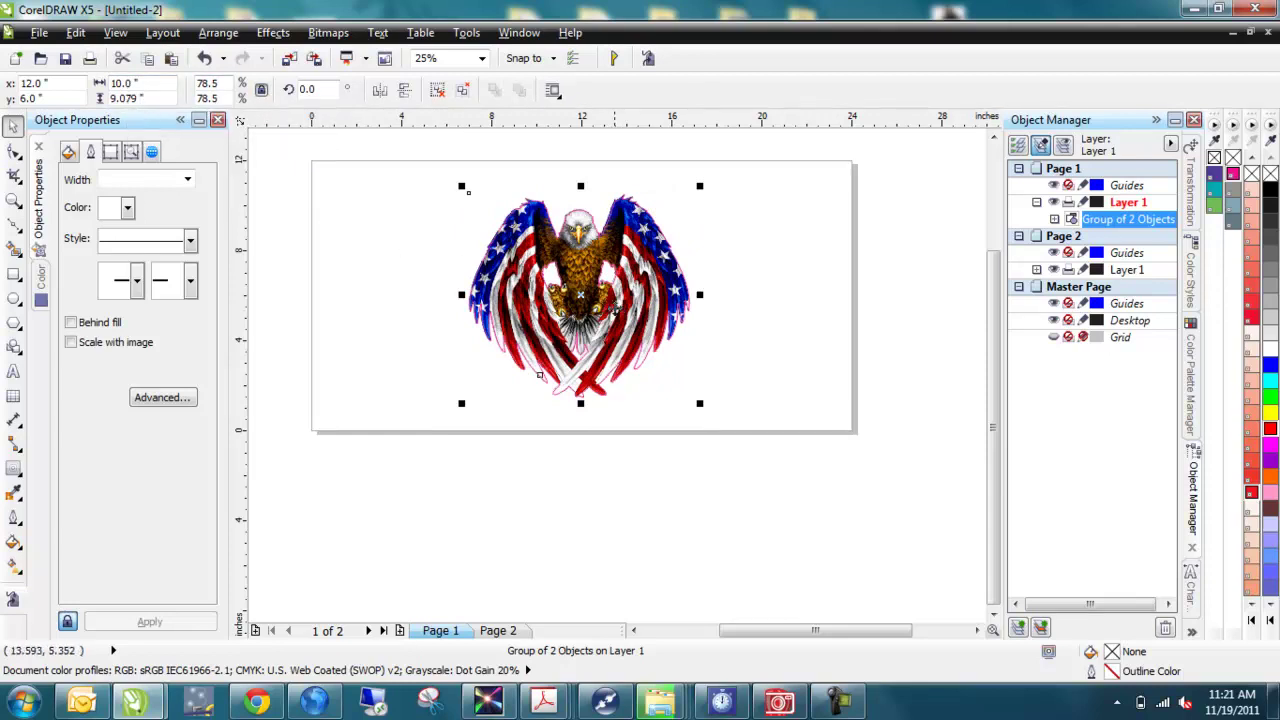
{"action": "left_click_drag", "start_coordinate": [578, 298], "coordinate": [580, 263]}
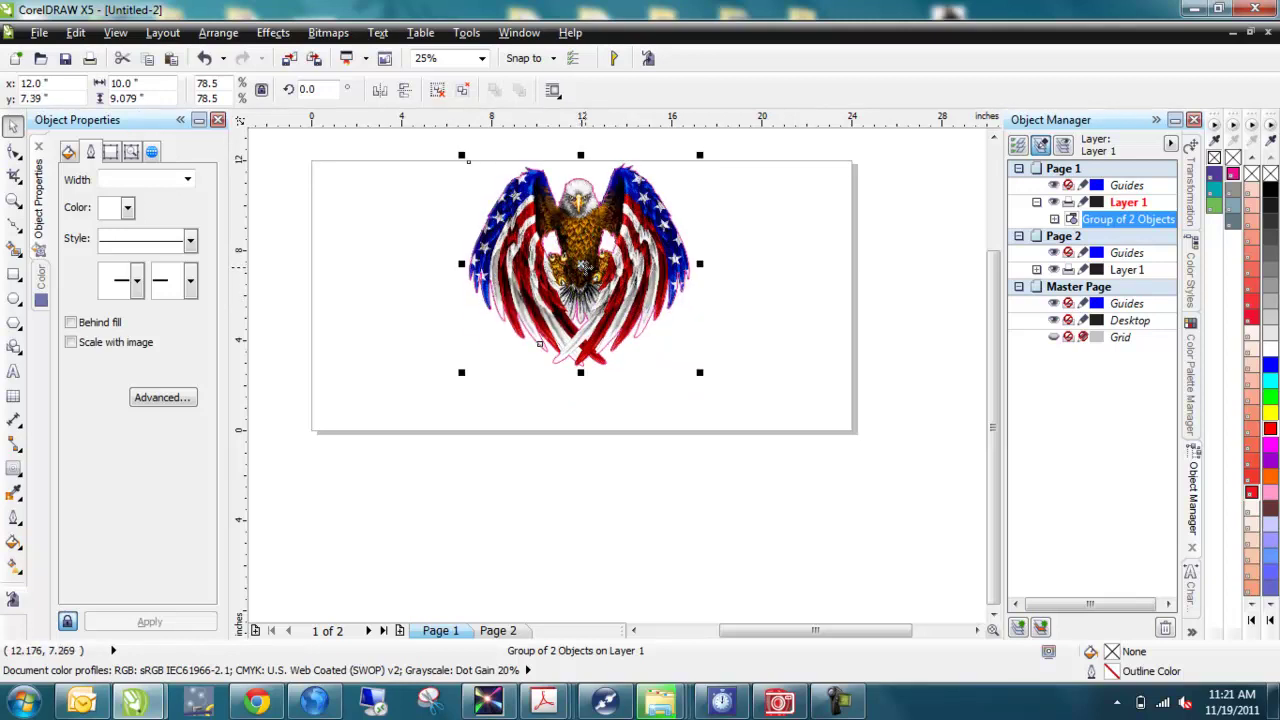
Draw a rectangle about 12.8 by 3.46 inches across the lower part of the eagle's wings
{"action": "left_click", "coordinate": [808, 399]}
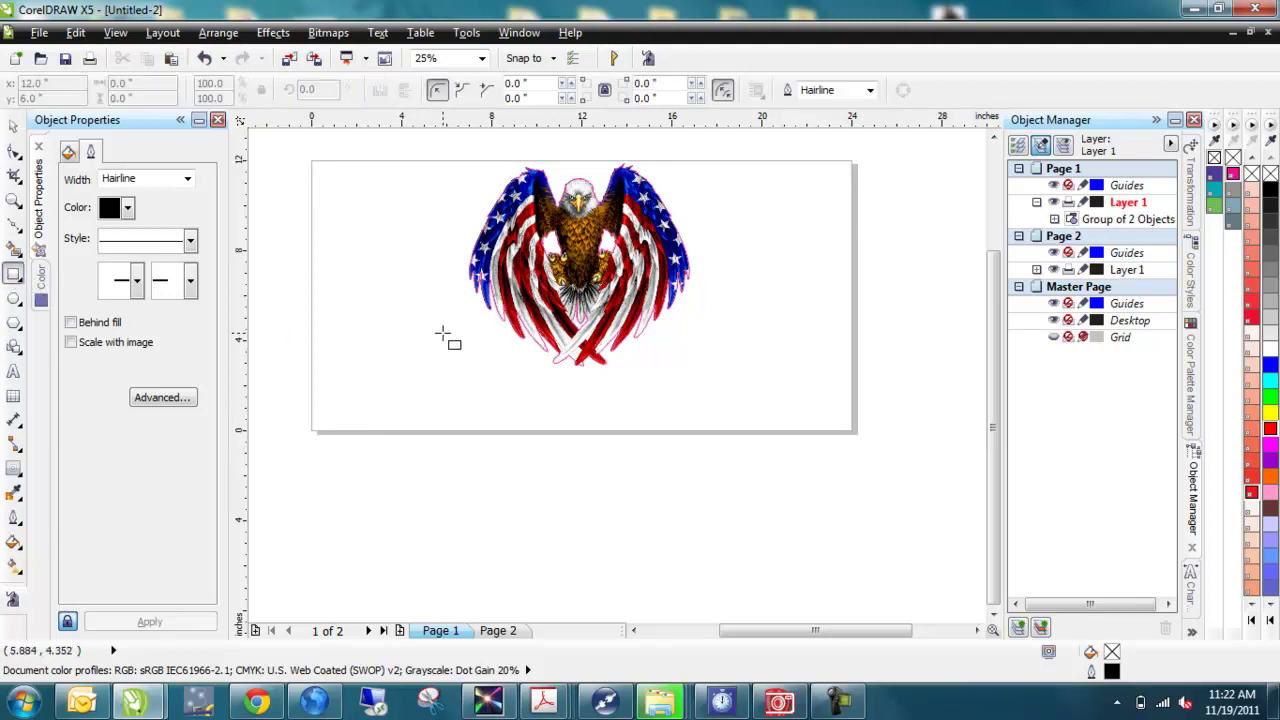
{"action": "mouse_move", "coordinate": [438, 311]}
{"action": "left_mouse_down"}
{"action": "mouse_move", "coordinate": [710, 408]}
{"action": "mouse_move", "coordinate": [726, 388]}
{"action": "left_mouse_up"}
{"action": "left_click", "coordinate": [13, 125]}
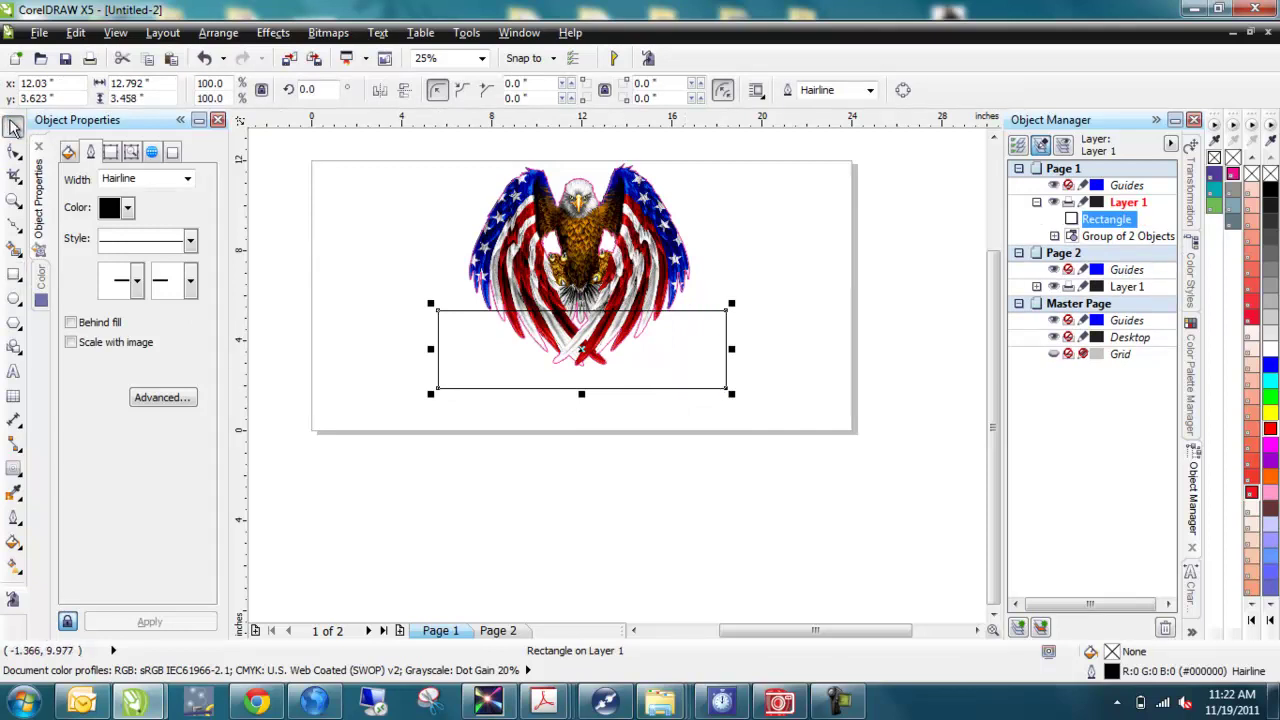
Select the rectangle together with the eagle group and apply Align Centers Vertically
{"action": "left_click", "coordinate": [590, 238], "text": "shift"}
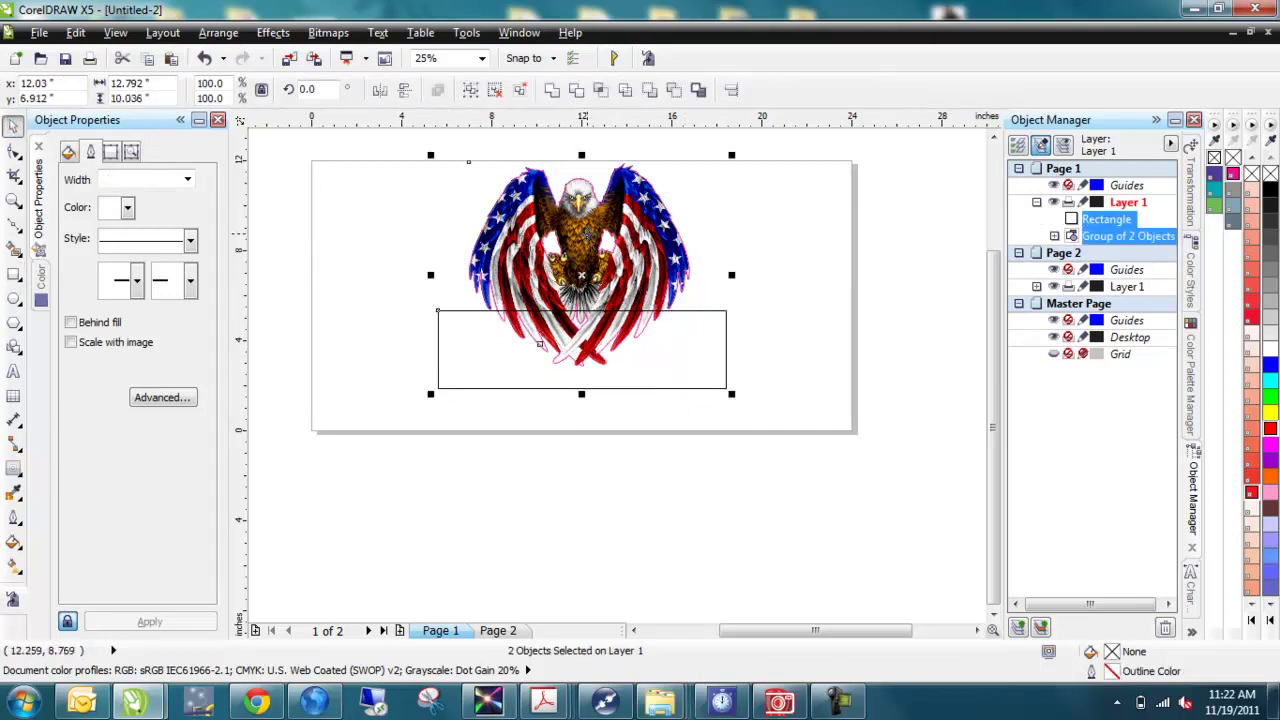
{"action": "left_click", "coordinate": [733, 92]}
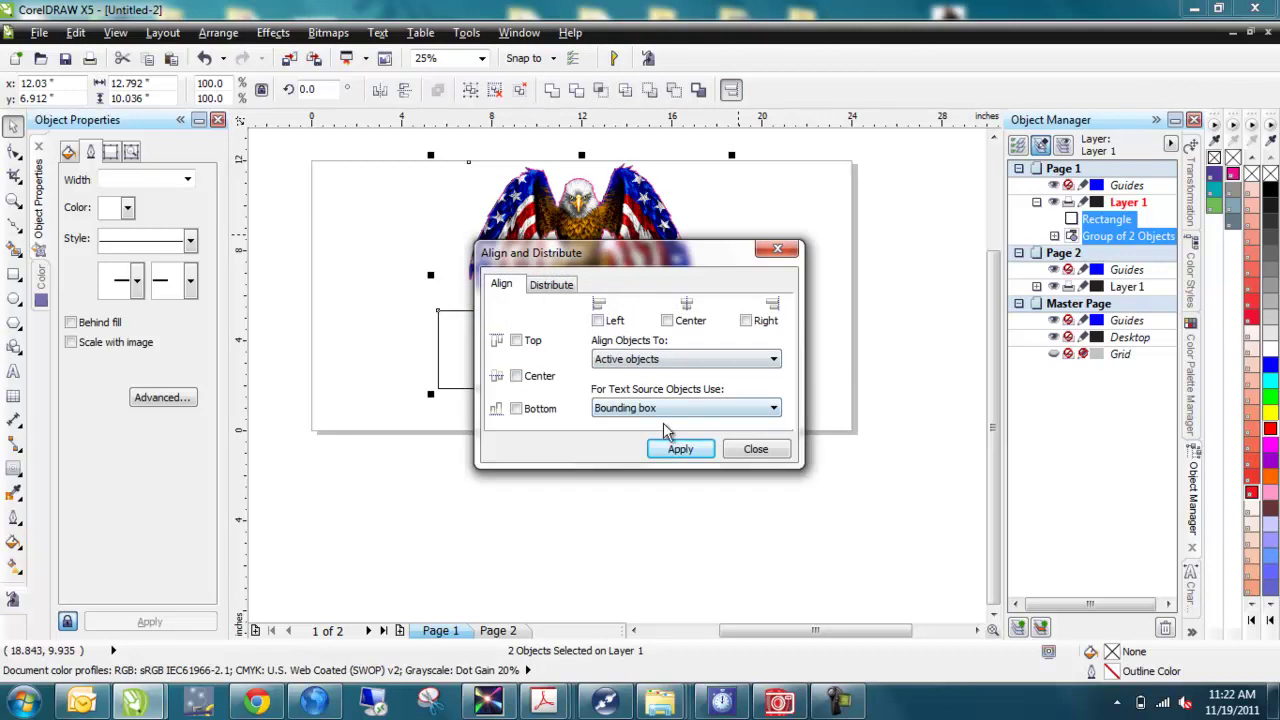
{"action": "left_click", "coordinate": [749, 451]}
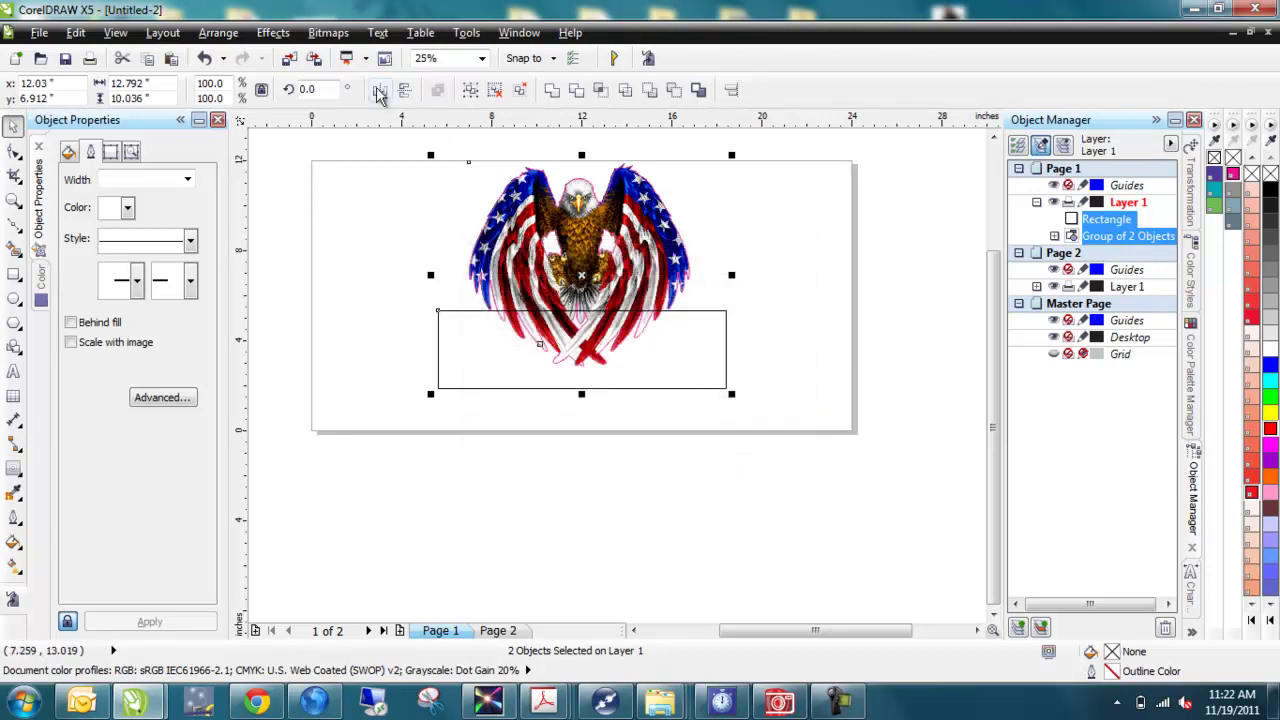
{"action": "left_click", "coordinate": [224, 36]}
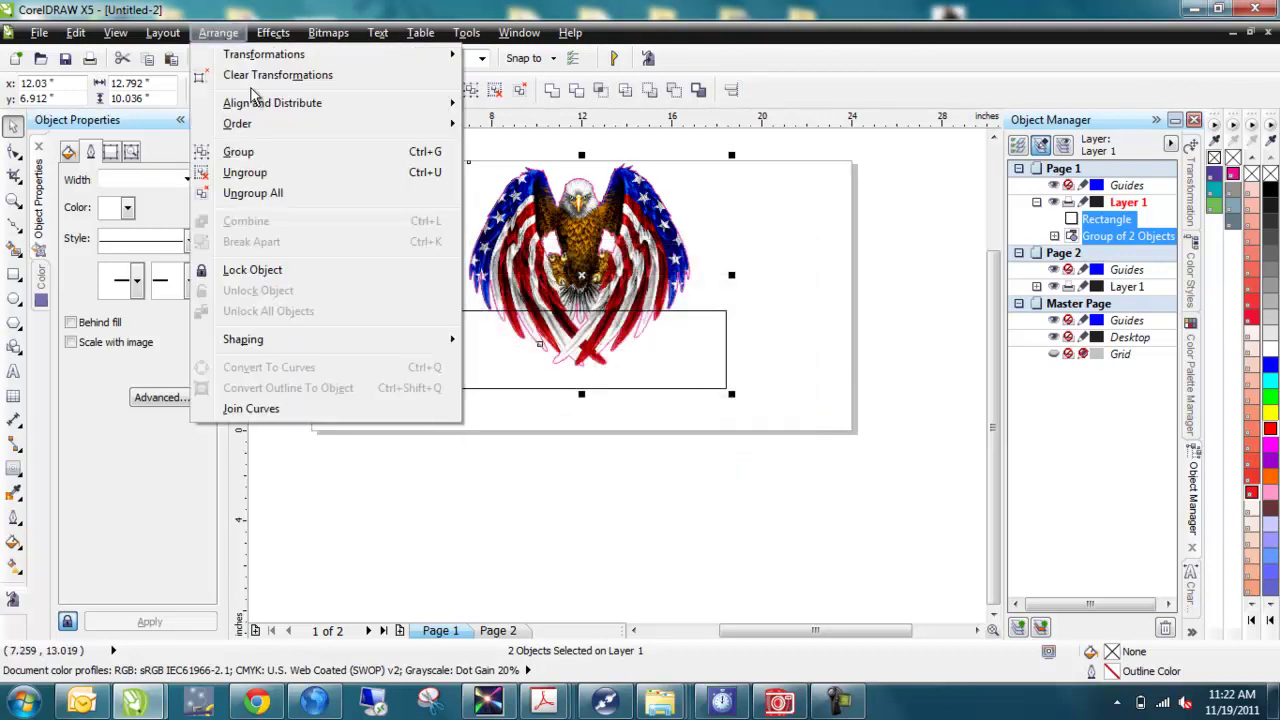
{"action": "mouse_move", "coordinate": [280, 112]}
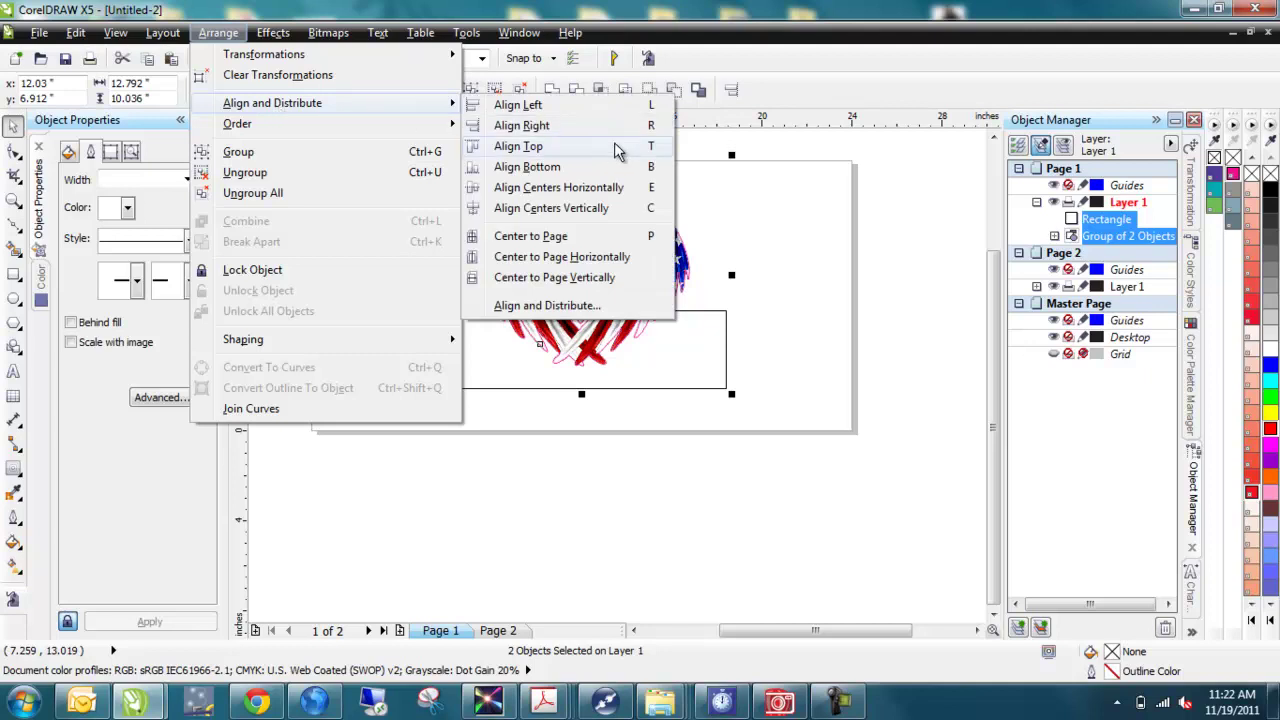
{"action": "left_click", "coordinate": [645, 210]}
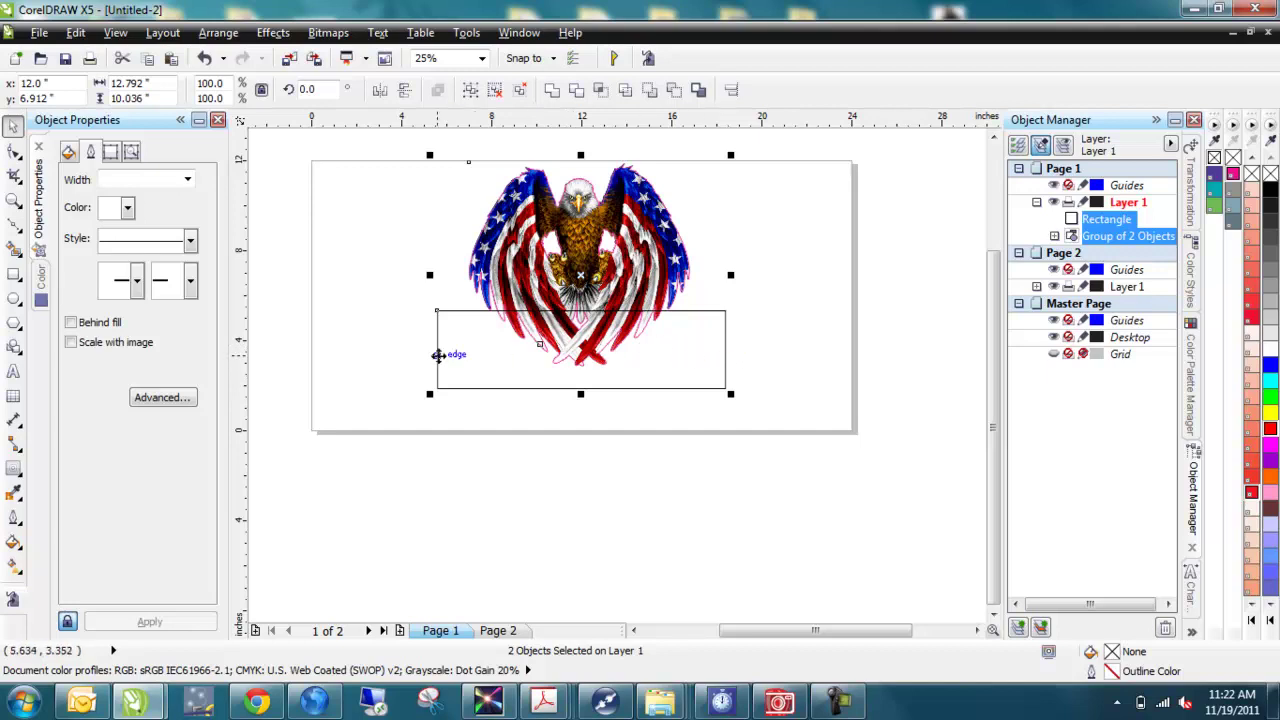
Convert the rectangle below the eagle to curves
{"action": "left_click", "coordinate": [497, 390]}
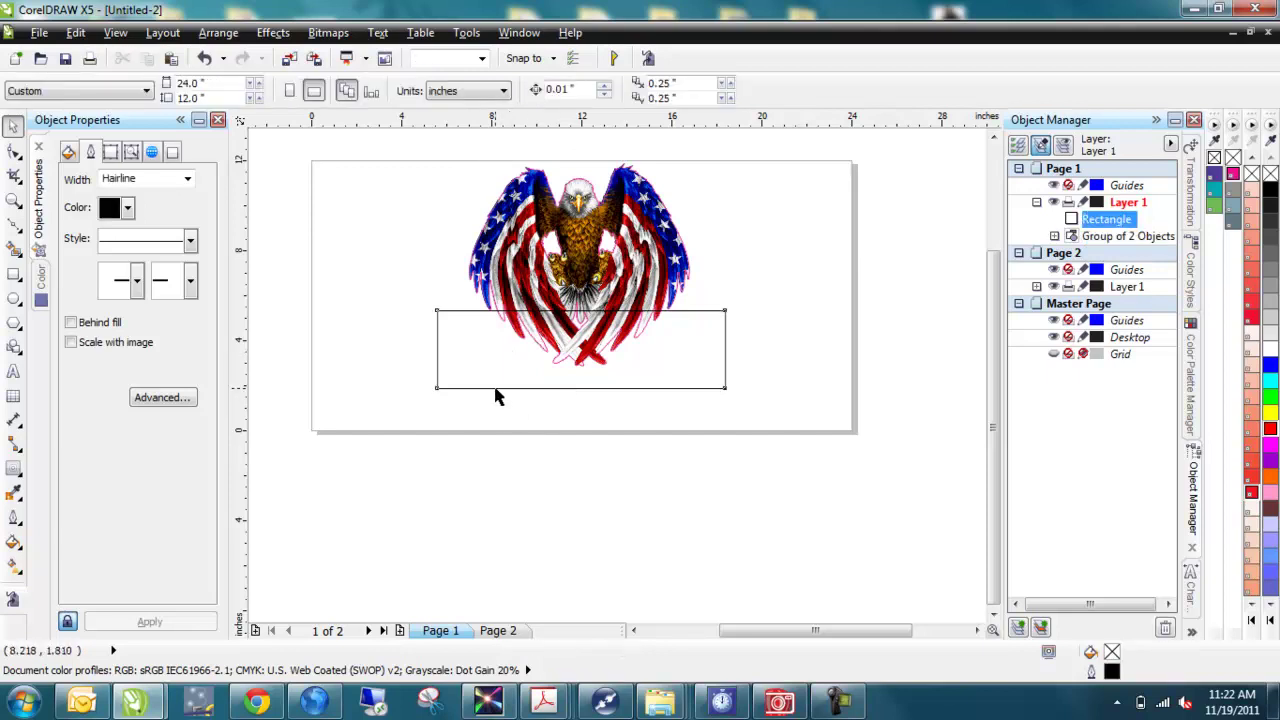
{"action": "right_click", "coordinate": [461, 316]}
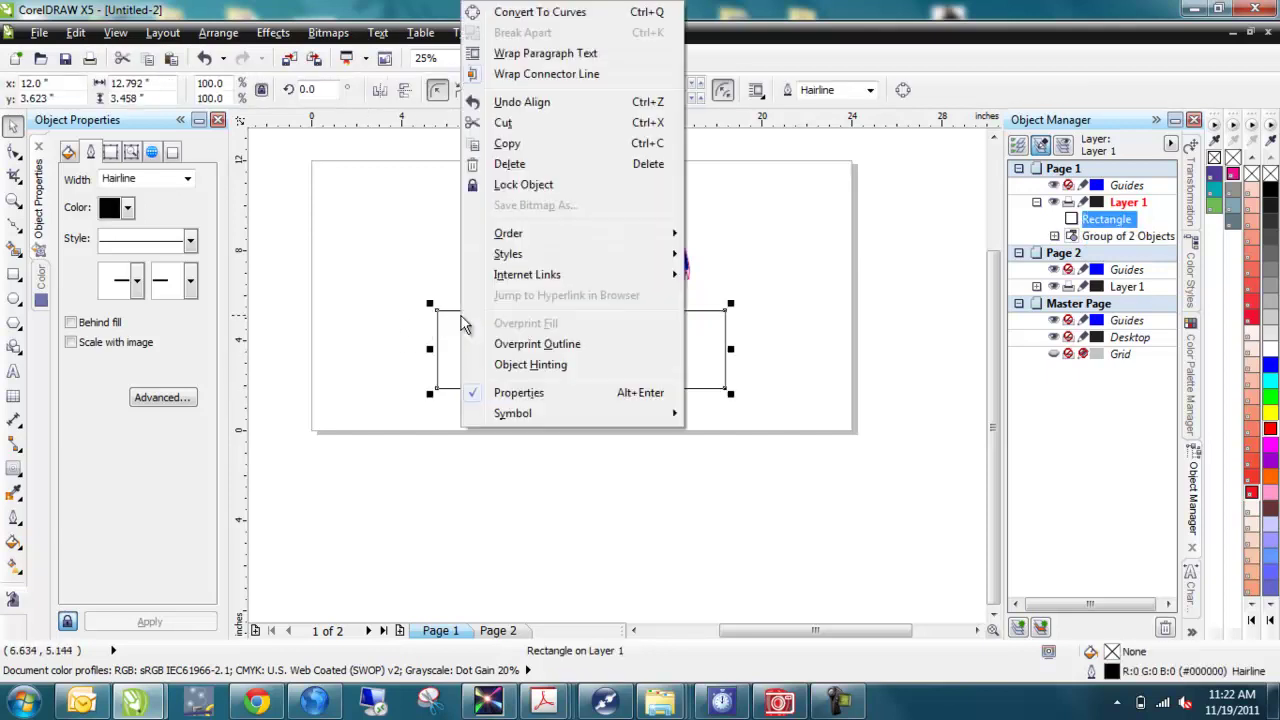
{"action": "left_click", "coordinate": [540, 12]}
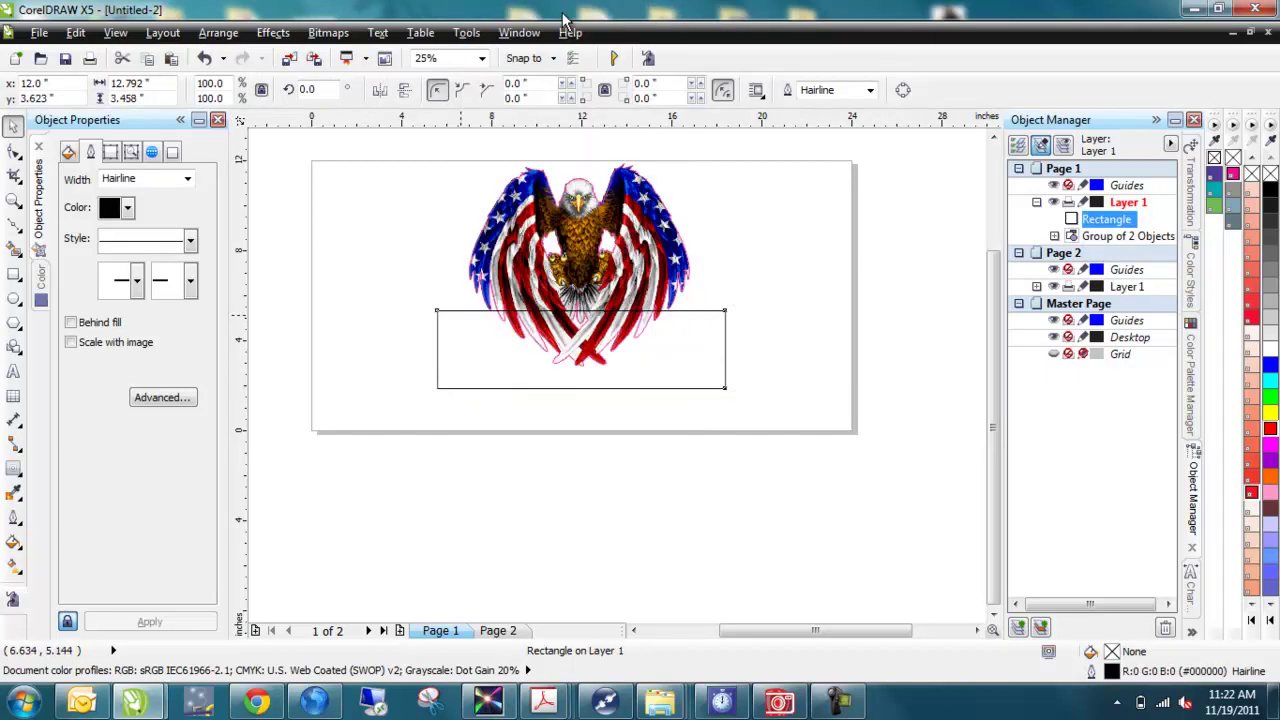
{"action": "left_click", "coordinate": [457, 420]}
Try adding a node midway along the rectangle's left edge with the Shape tool, and undo it
{"action": "scroll", "coordinate": [440, 356], "scroll_direction": "up", "scroll_amount": 2}
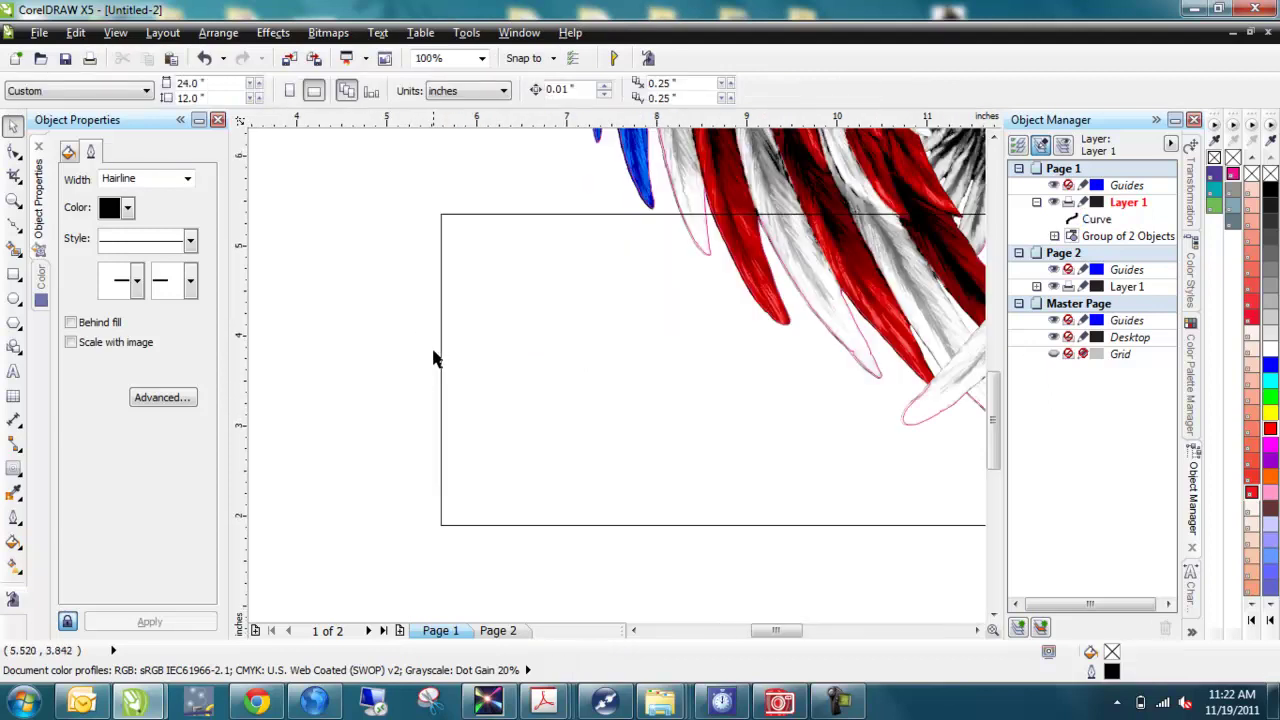
{"action": "left_click", "coordinate": [441, 377]}
{"action": "key", "text": "F10"}
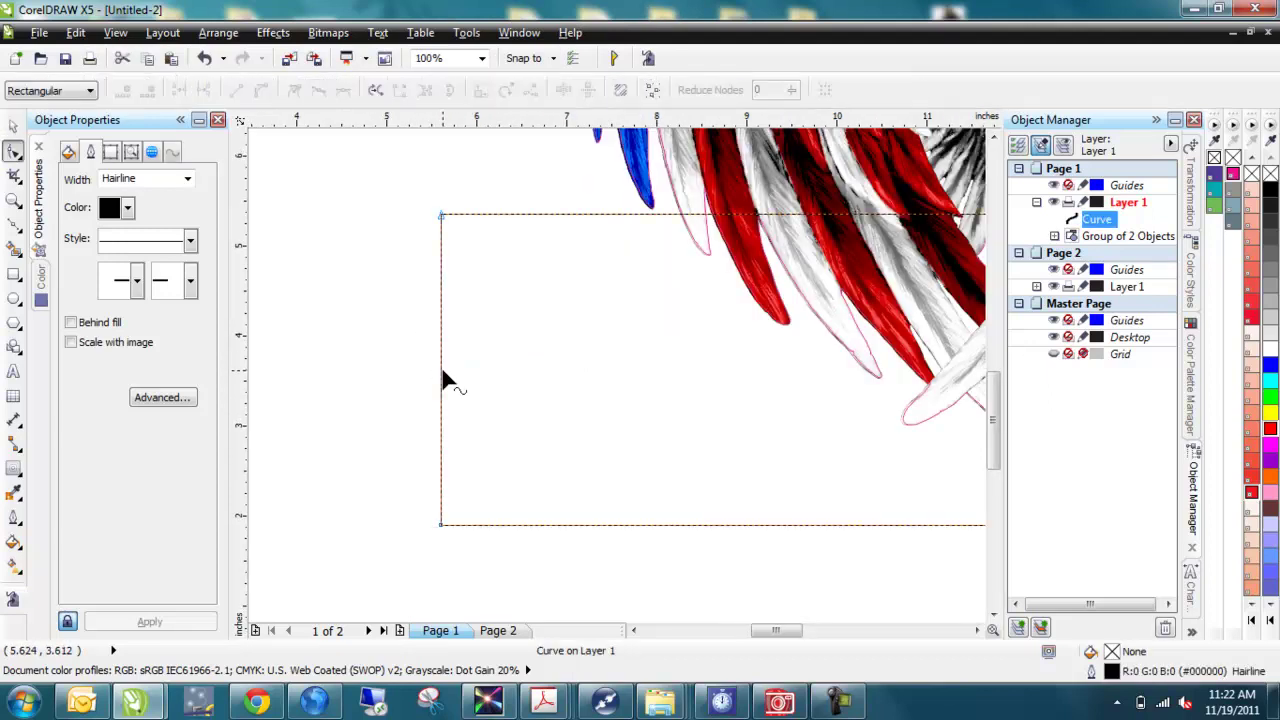
{"action": "double_click", "coordinate": [441, 369]}
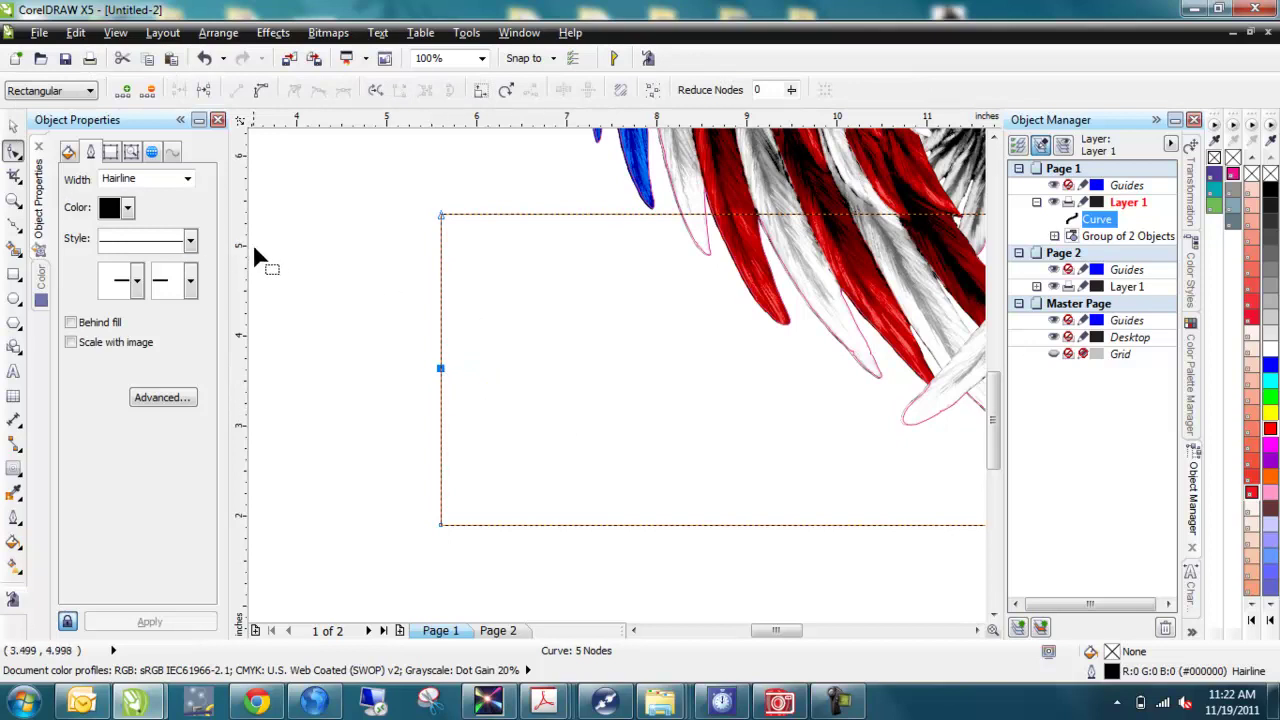
{"action": "key", "text": "ctrl+z"}
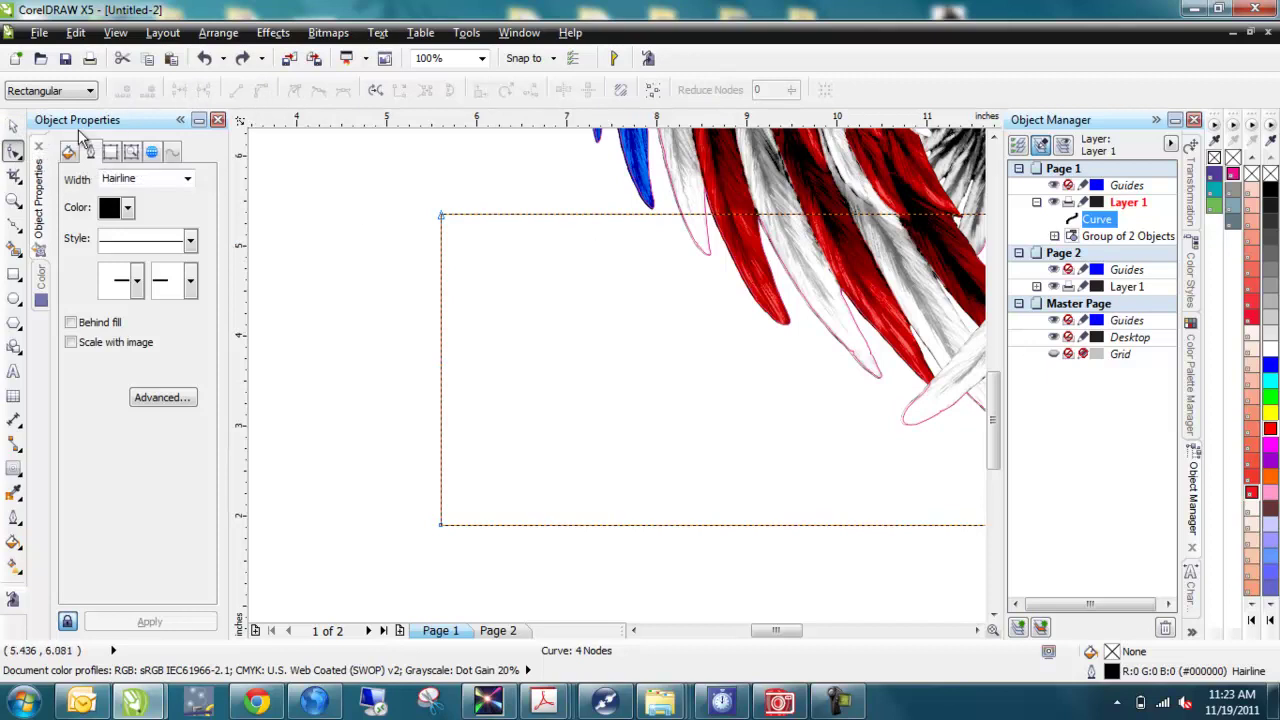
{"action": "left_click", "coordinate": [13, 124]}
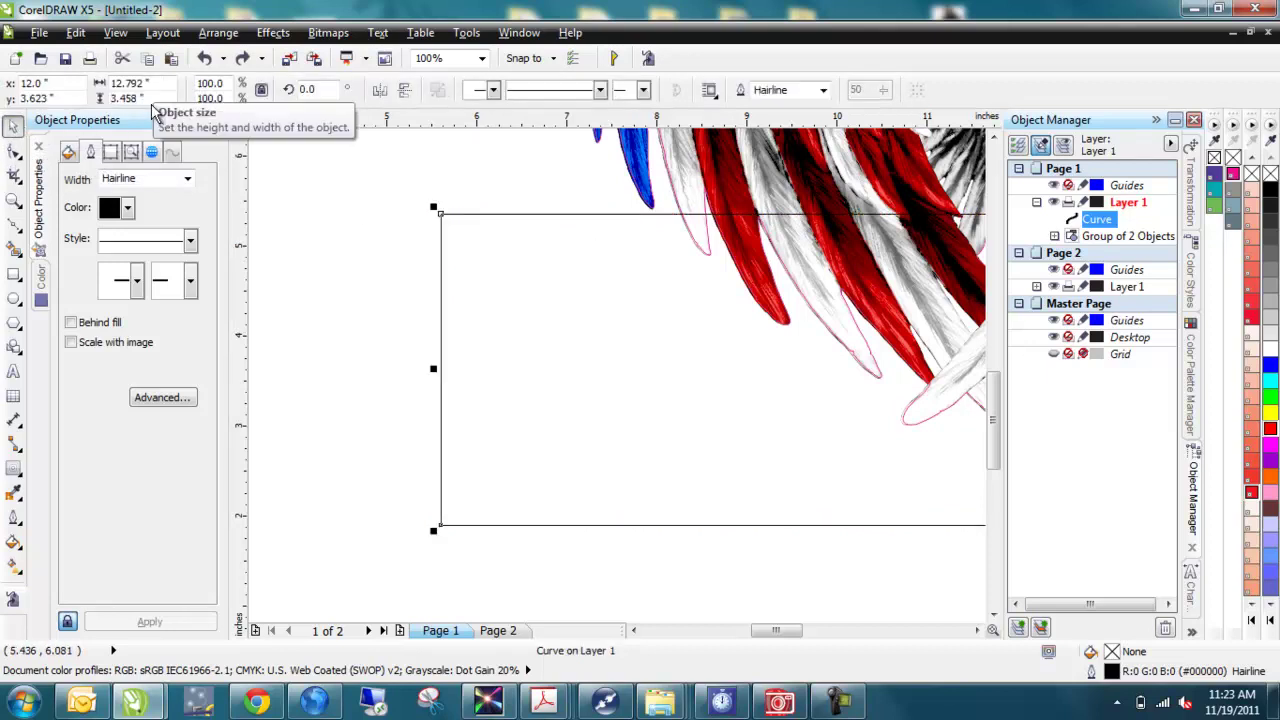
Set the height of the rectangle curve below the eagle to 3.6 inches
{"action": "left_click", "coordinate": [150, 98]}
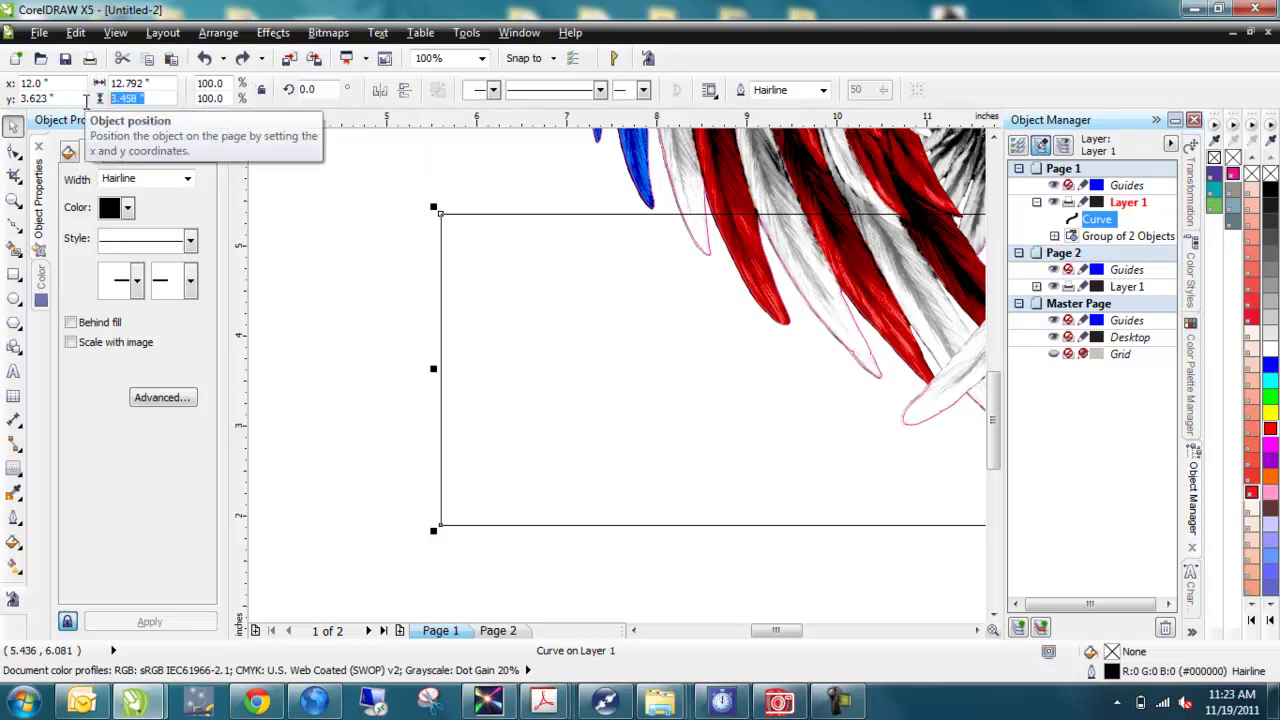
{"action": "type", "text": "3.6"}
{"action": "key", "text": "Return"}
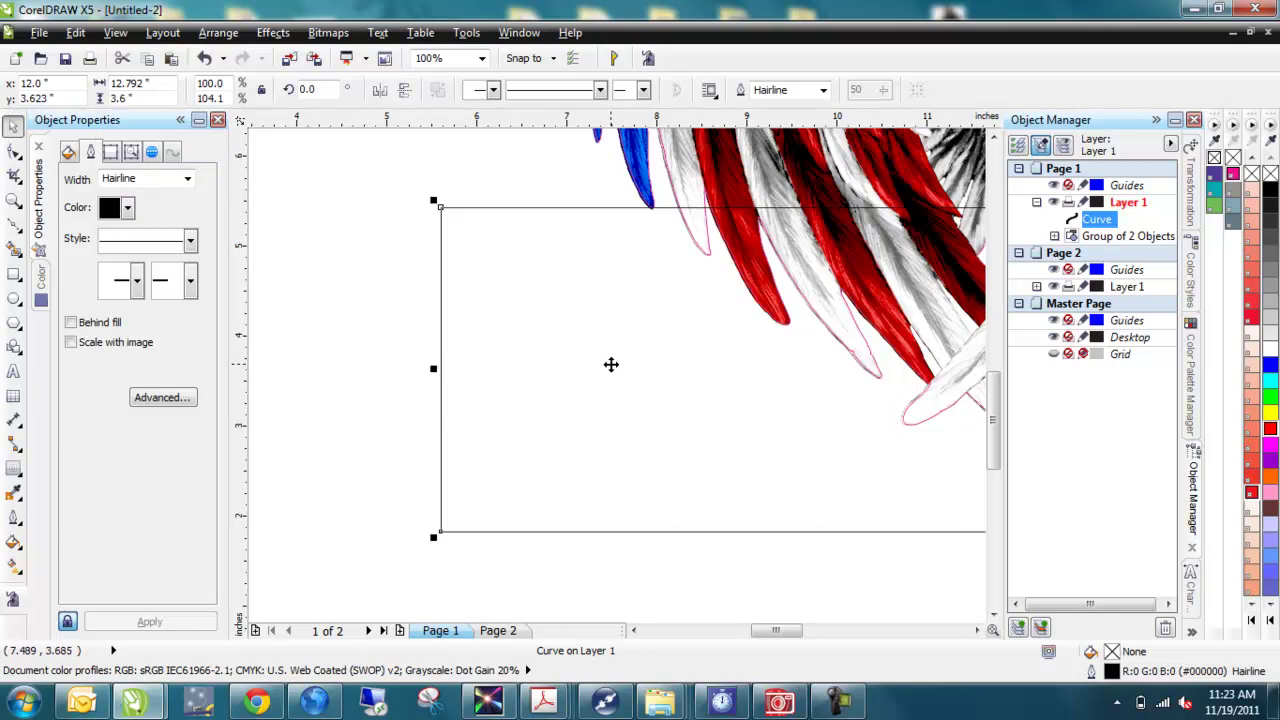
Duplicate the rectangle curve in place and set the copy's height to 1.8 inches
{"action": "key", "text": "ctrl+c"}
{"action": "key", "text": "ctrl+v"}
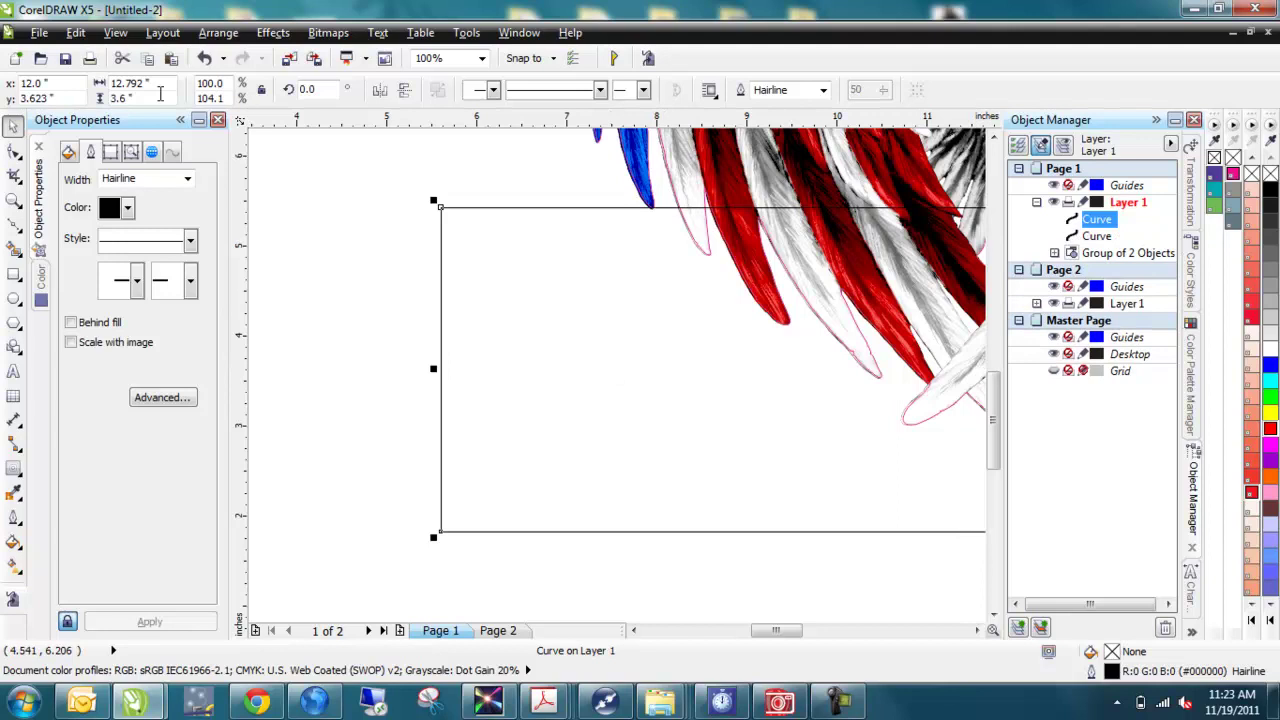
{"action": "double_click", "coordinate": [150, 97]}
{"action": "type", "text": "1.8"}
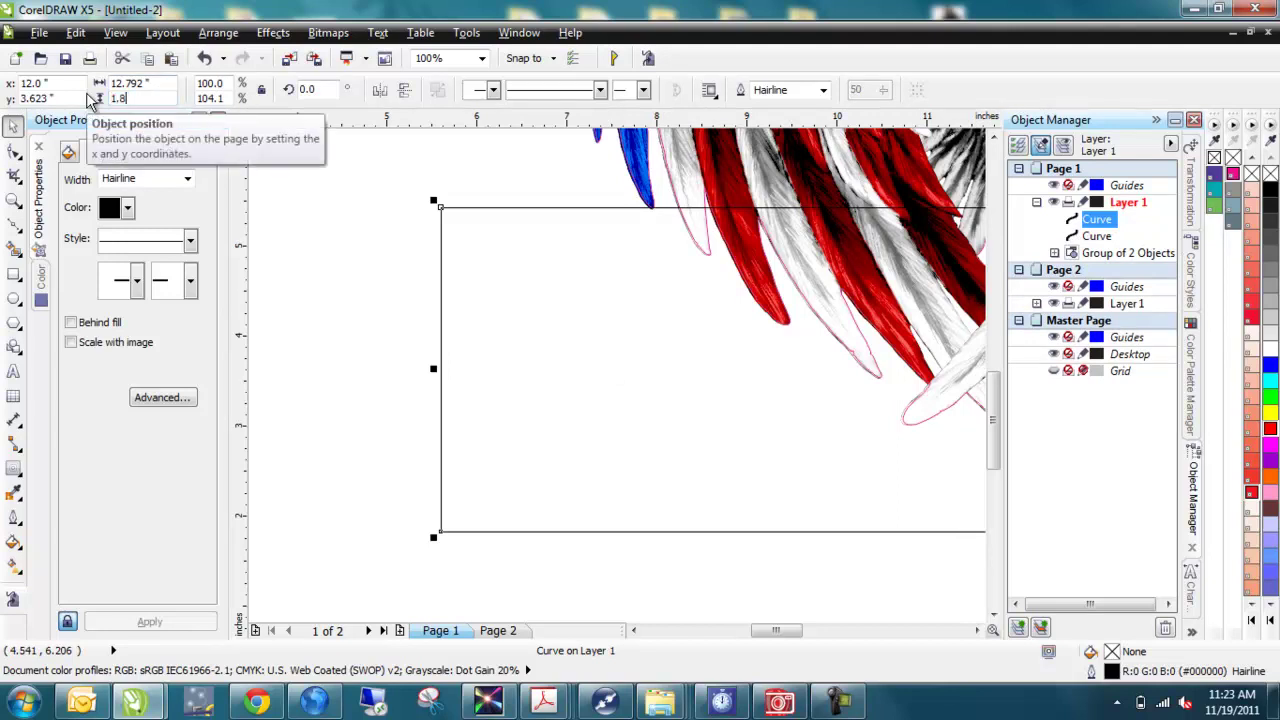
{"action": "key", "text": "Return"}
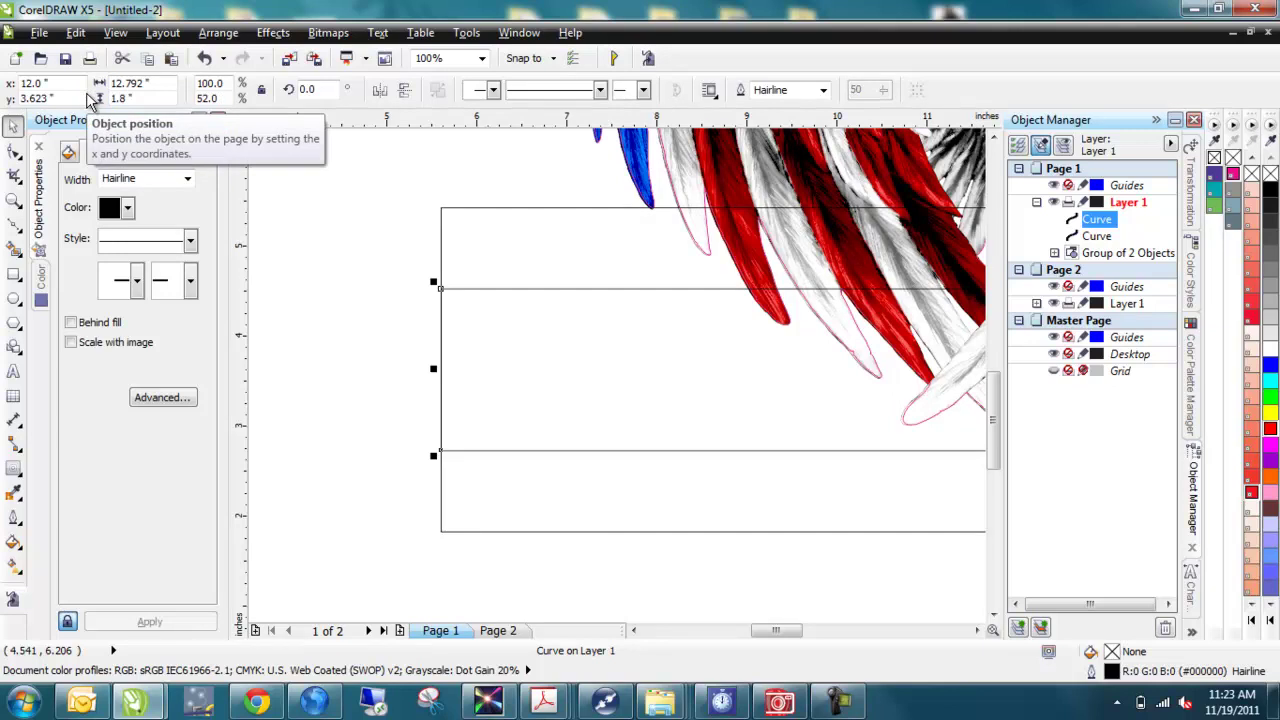
Align the half-height copy and the larger rectangle along their bottom edges
{"action": "left_click", "coordinate": [571, 505], "text": "shift"}
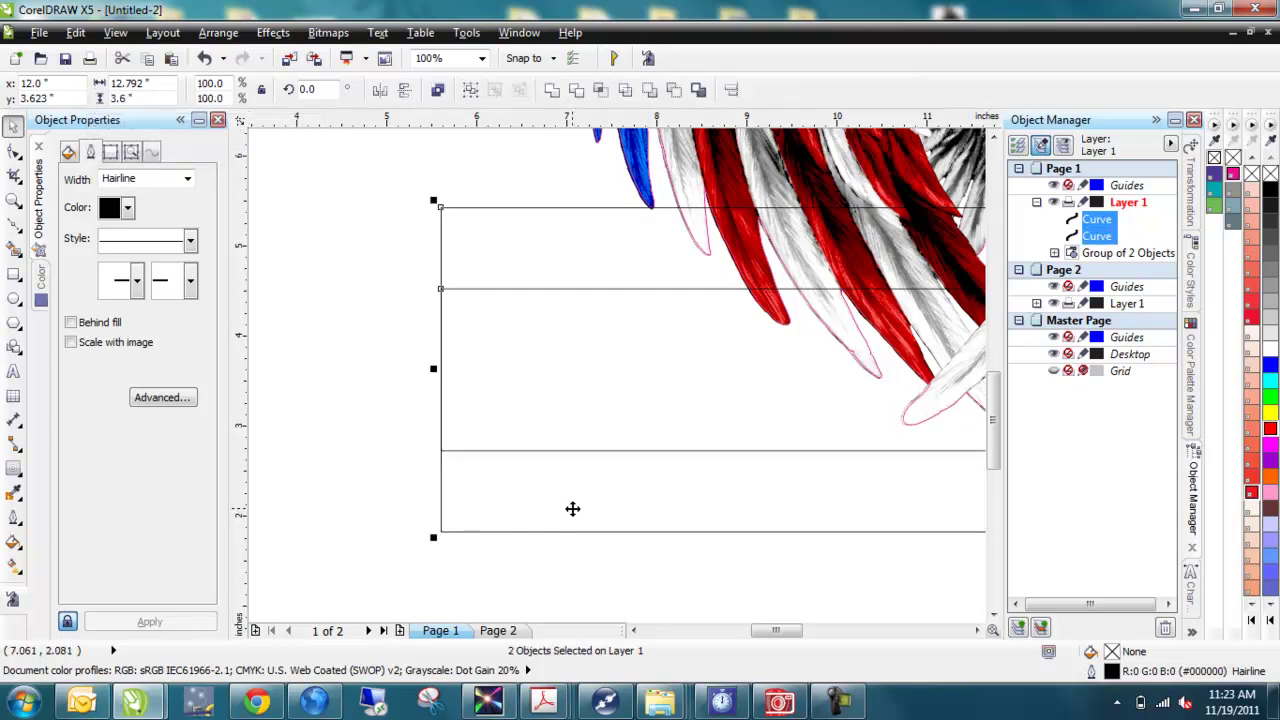
{"action": "key", "text": "ctrl+z"}
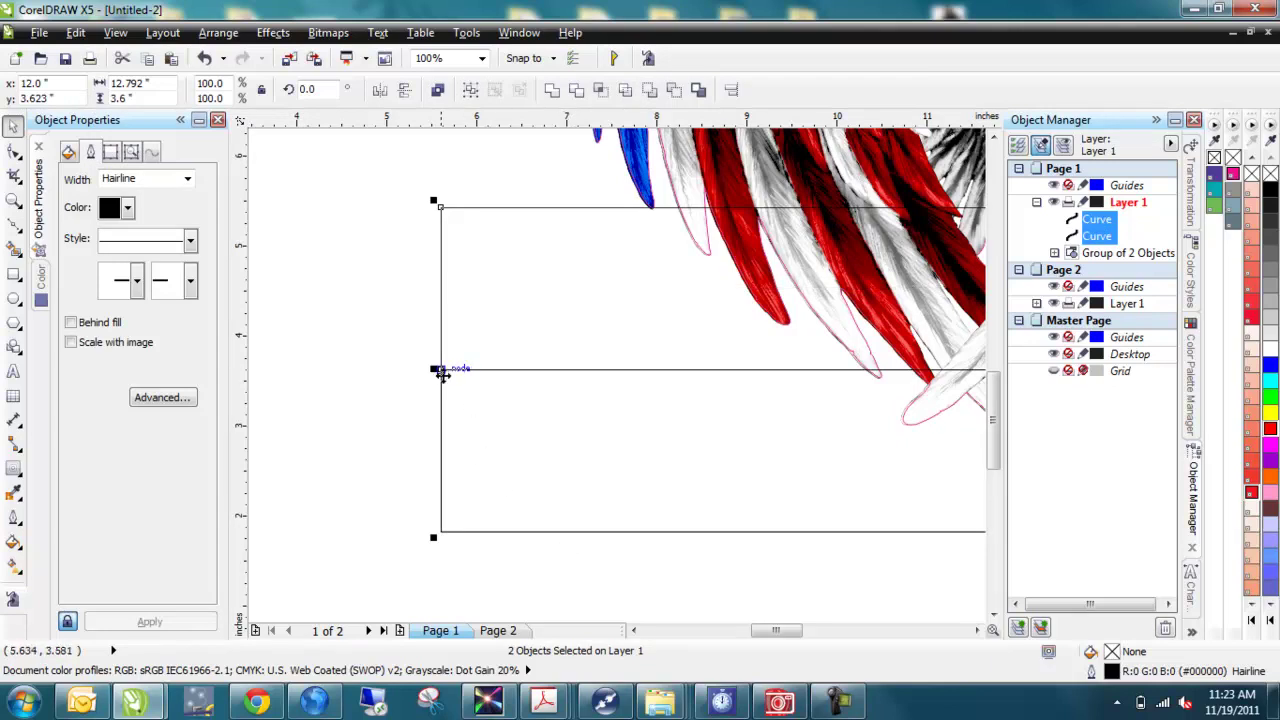
{"action": "left_click", "coordinate": [502, 562]}
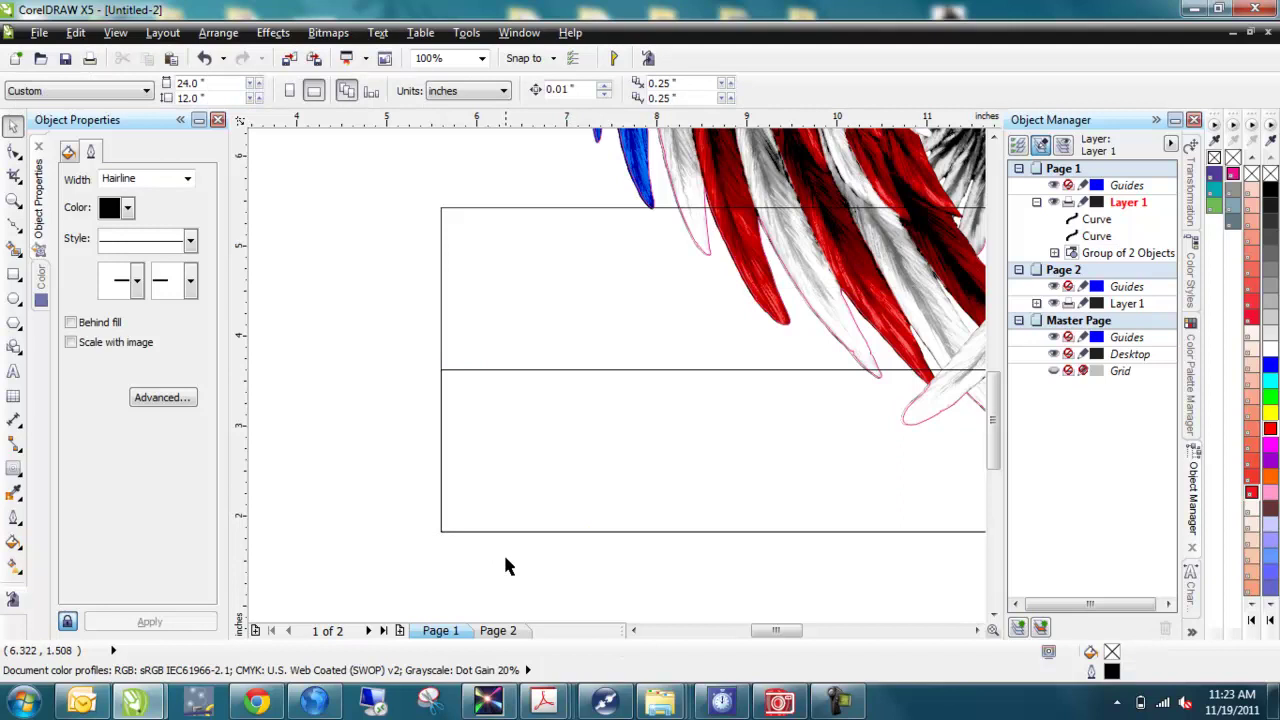
Add a node to each side edge of the larger rectangle where the half-height copy's upper edge meets it
{"action": "left_click", "coordinate": [440, 280]}
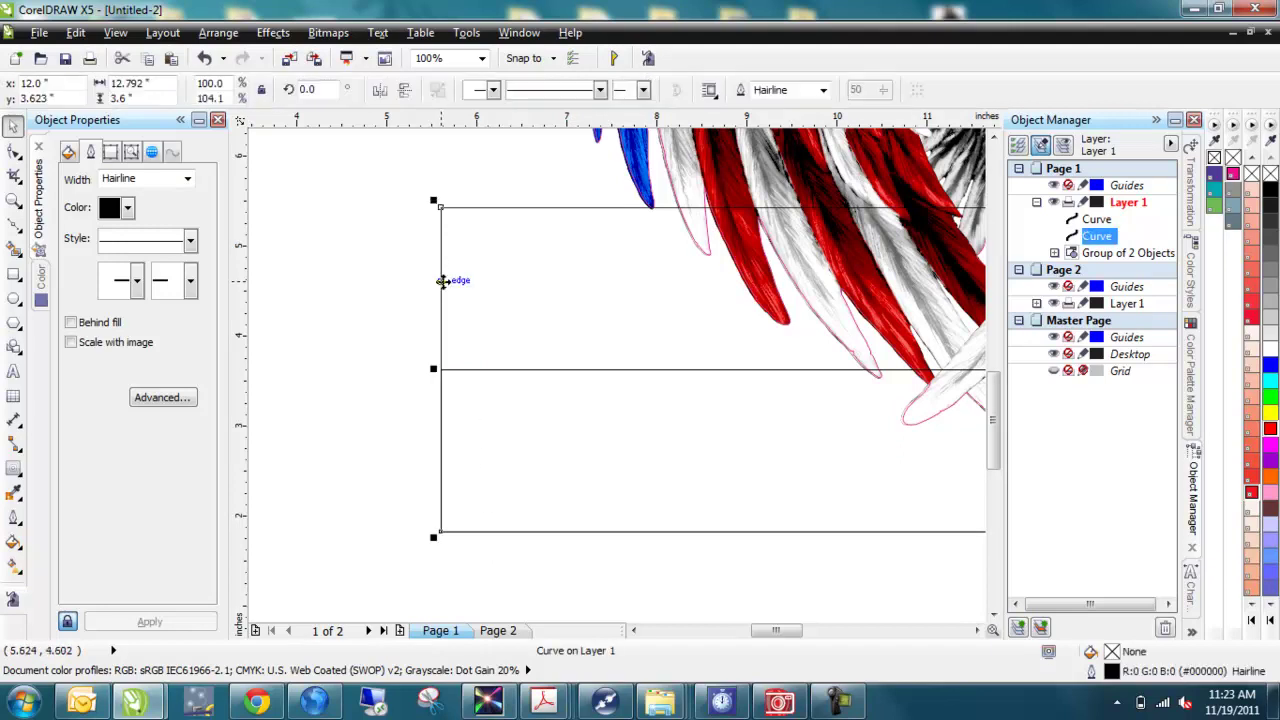
{"action": "left_click", "coordinate": [14, 150]}
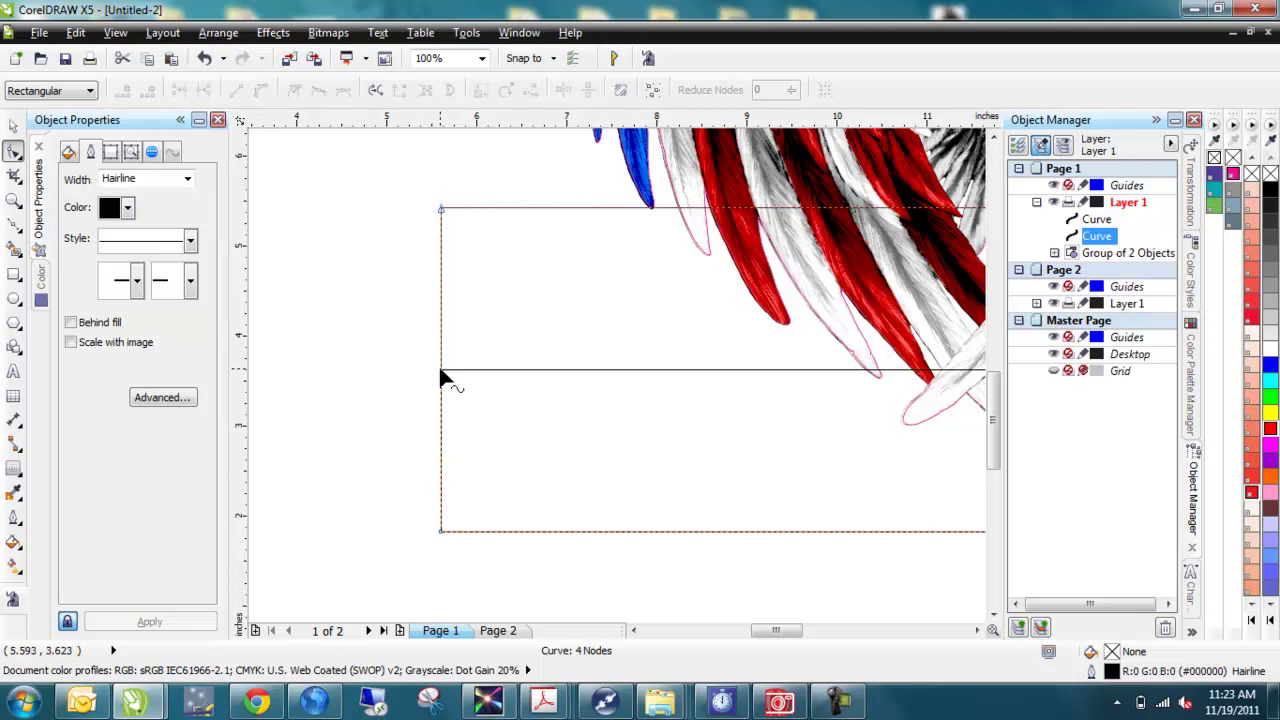
{"action": "scroll", "coordinate": [440, 371], "scroll_direction": "up", "scroll_amount": 4}
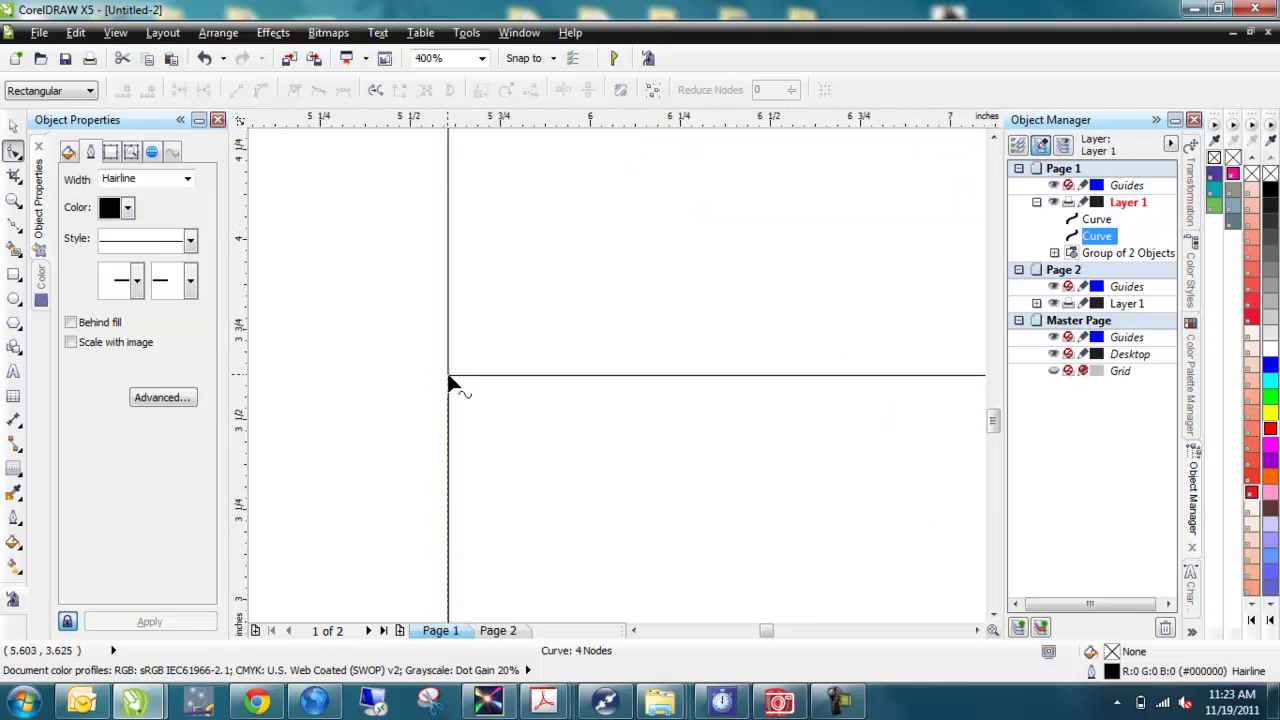
{"action": "double_click", "coordinate": [449, 377]}
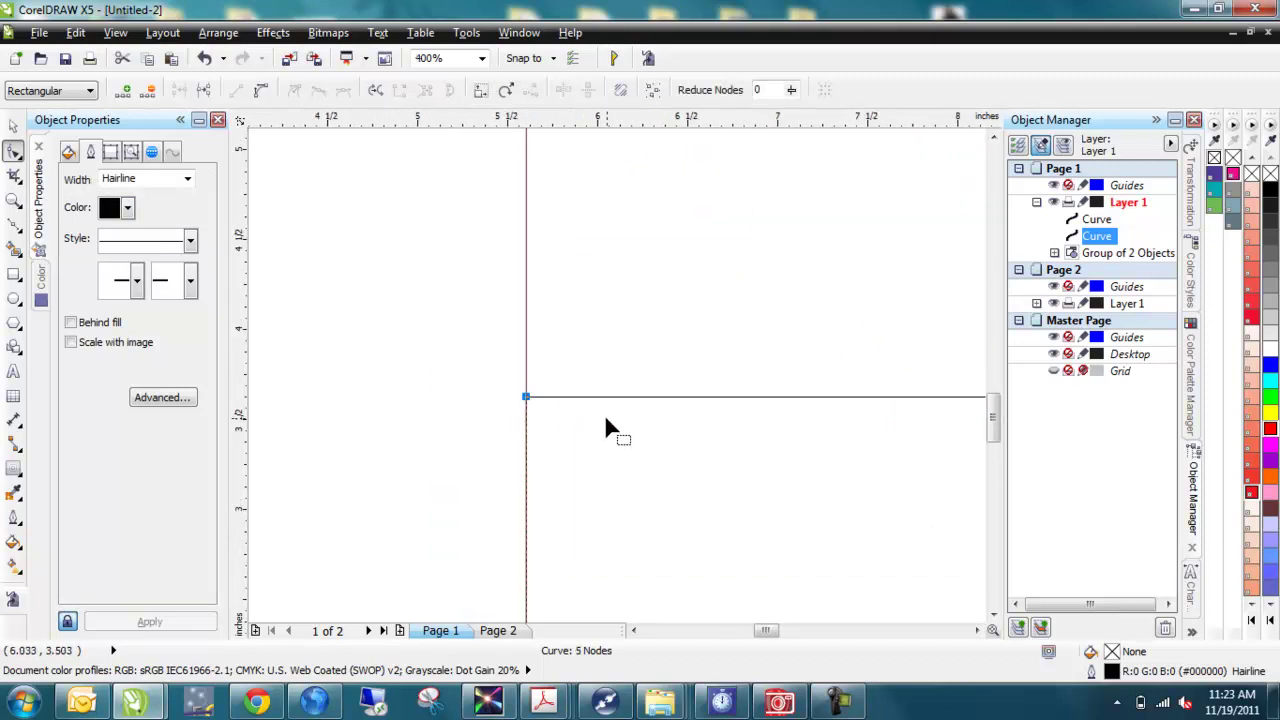
{"action": "scroll", "coordinate": [603, 425], "scroll_direction": "down", "scroll_amount": 8}
{"action": "scroll", "coordinate": [926, 414], "scroll_direction": "up", "scroll_amount": 8}
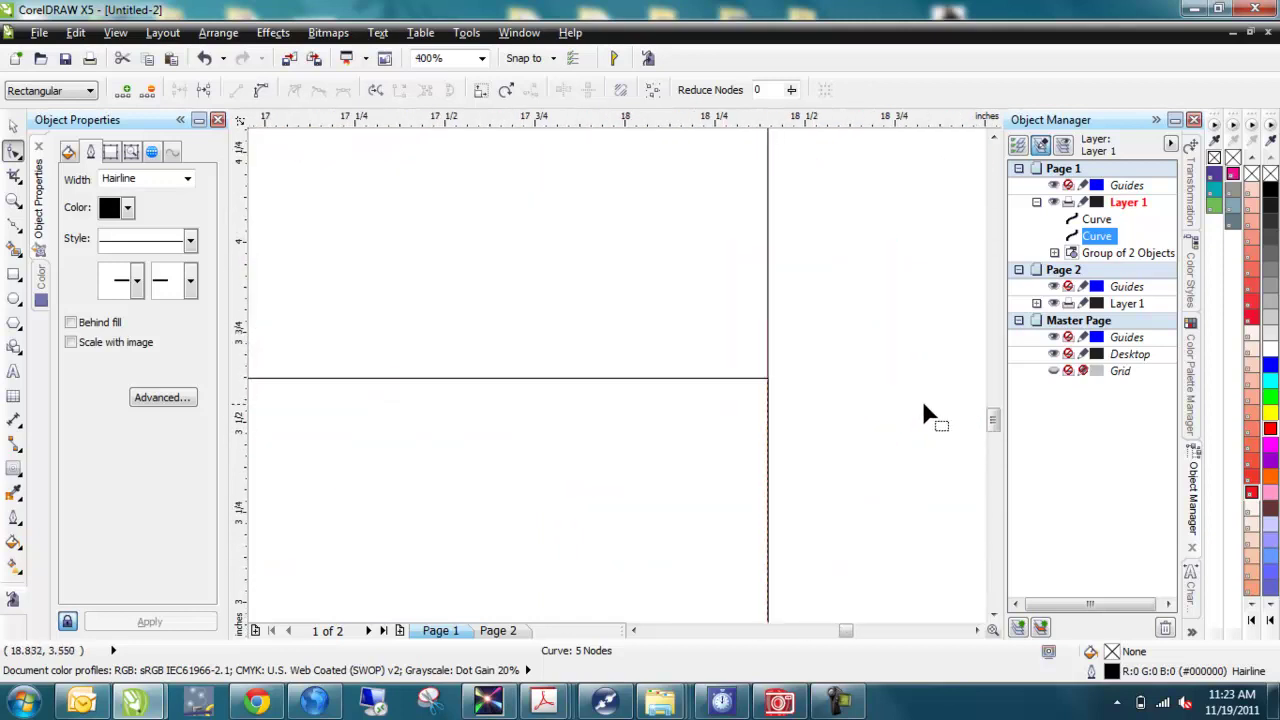
{"action": "double_click", "coordinate": [767, 379]}
{"action": "scroll", "coordinate": [786, 386], "scroll_direction": "down", "scroll_amount": 8}
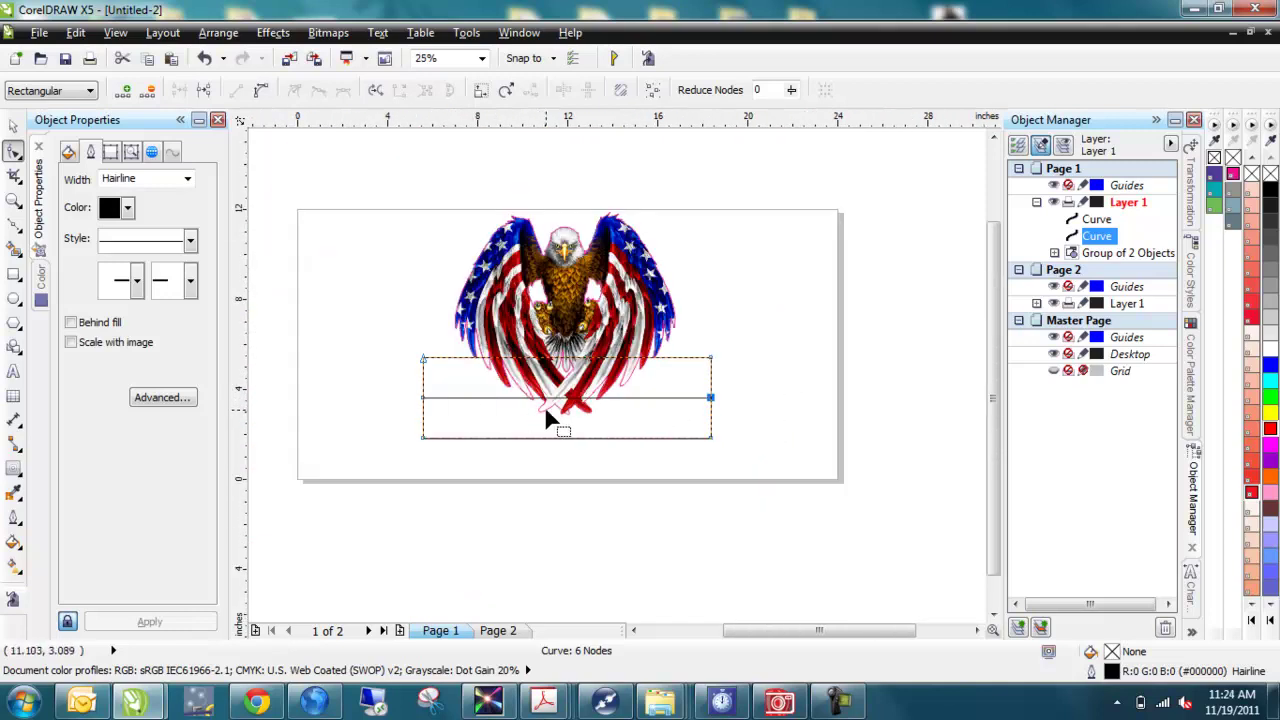
Delete the half-height rectangle used as the midpoint guide
{"action": "left_click", "coordinate": [13, 125]}
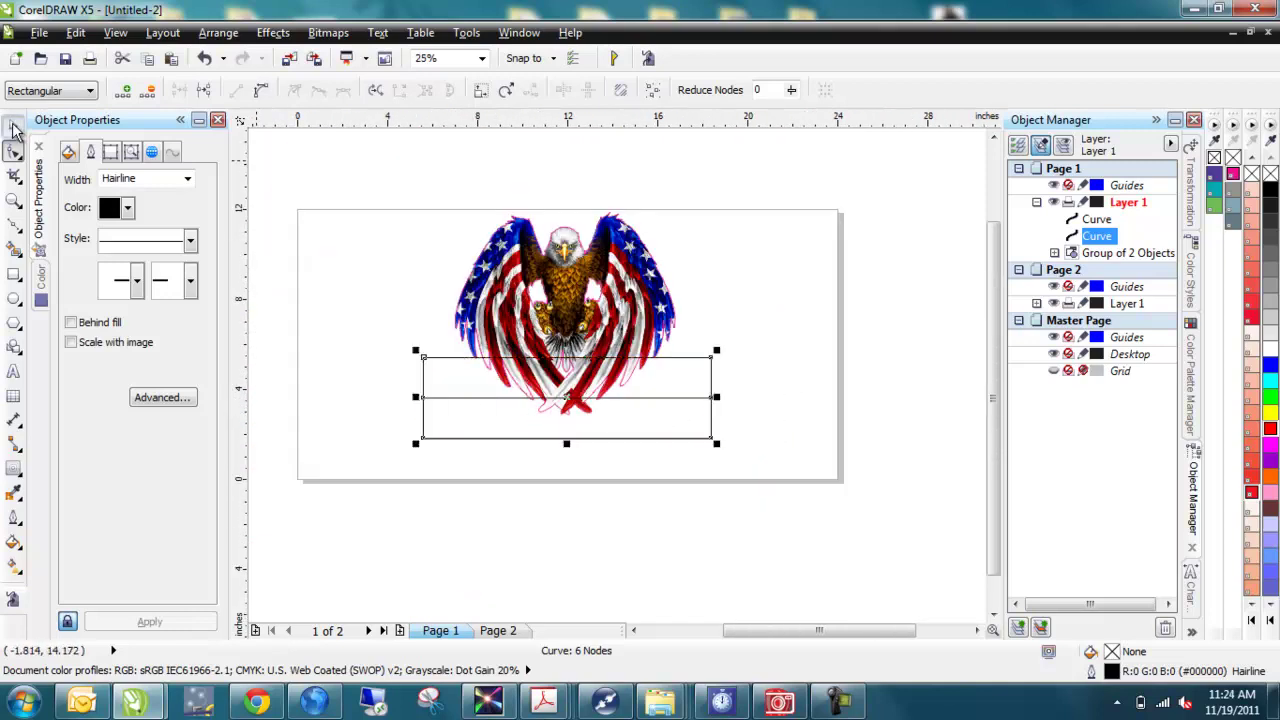
{"action": "left_click", "coordinate": [633, 400]}
{"action": "key", "text": "Delete"}
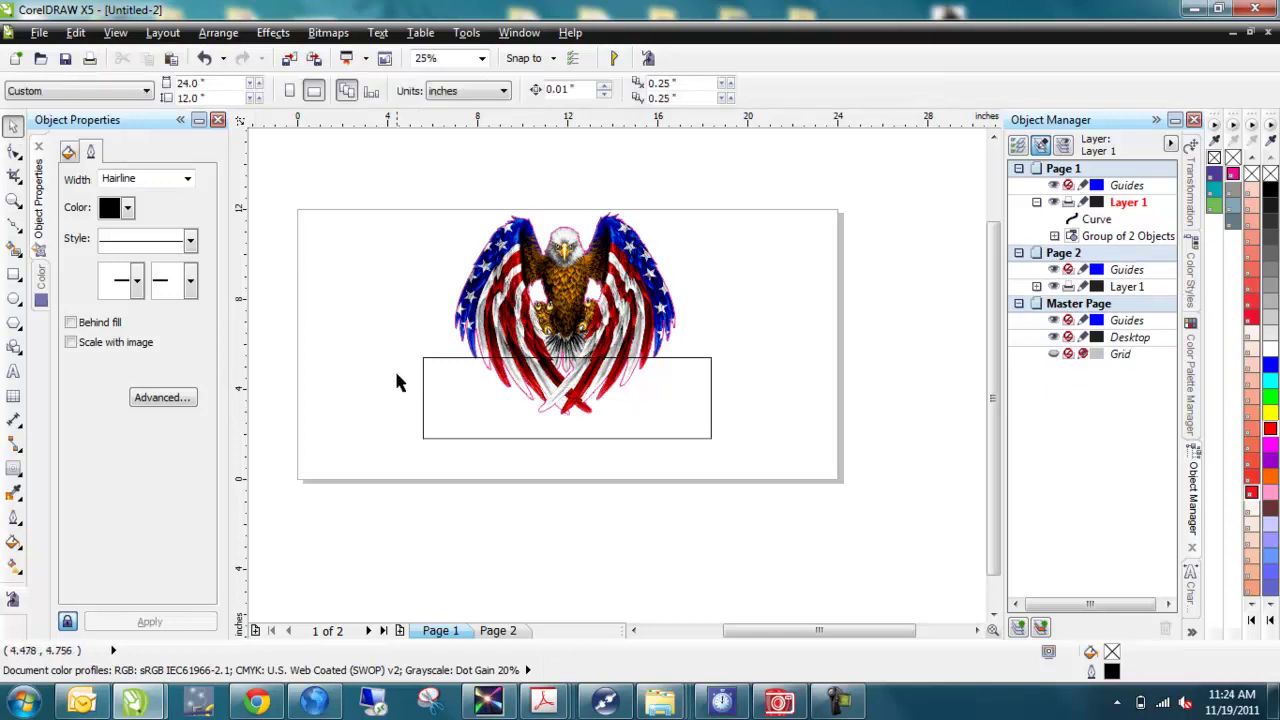
Move the midpoint nodes on both side edges of the rectangle inward to form notched banner ends
{"action": "left_click", "coordinate": [428, 398]}
{"action": "key", "text": "F10"}
{"action": "left_click_drag", "start_coordinate": [423, 400], "coordinate": [445, 401]}
{"action": "left_click_drag", "start_coordinate": [709, 400], "coordinate": [696, 399]}
{"action": "left_click", "coordinate": [735, 454]}
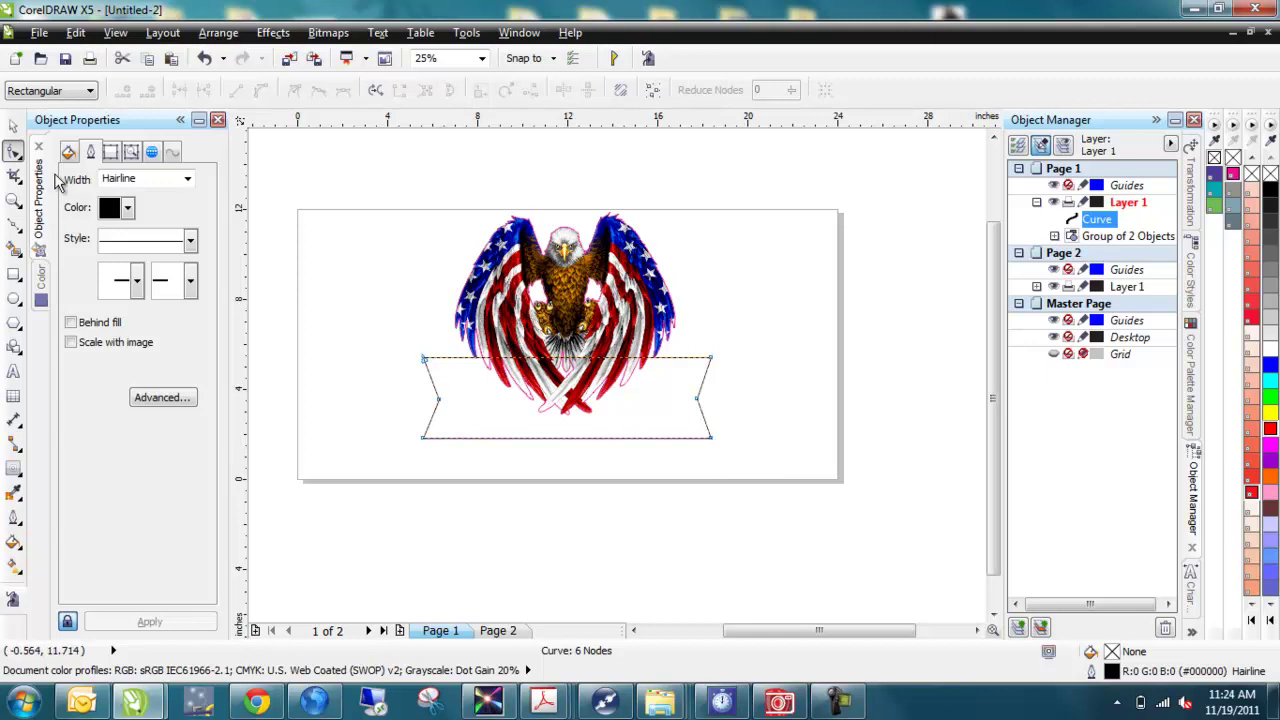
{"action": "left_click", "coordinate": [13, 126]}
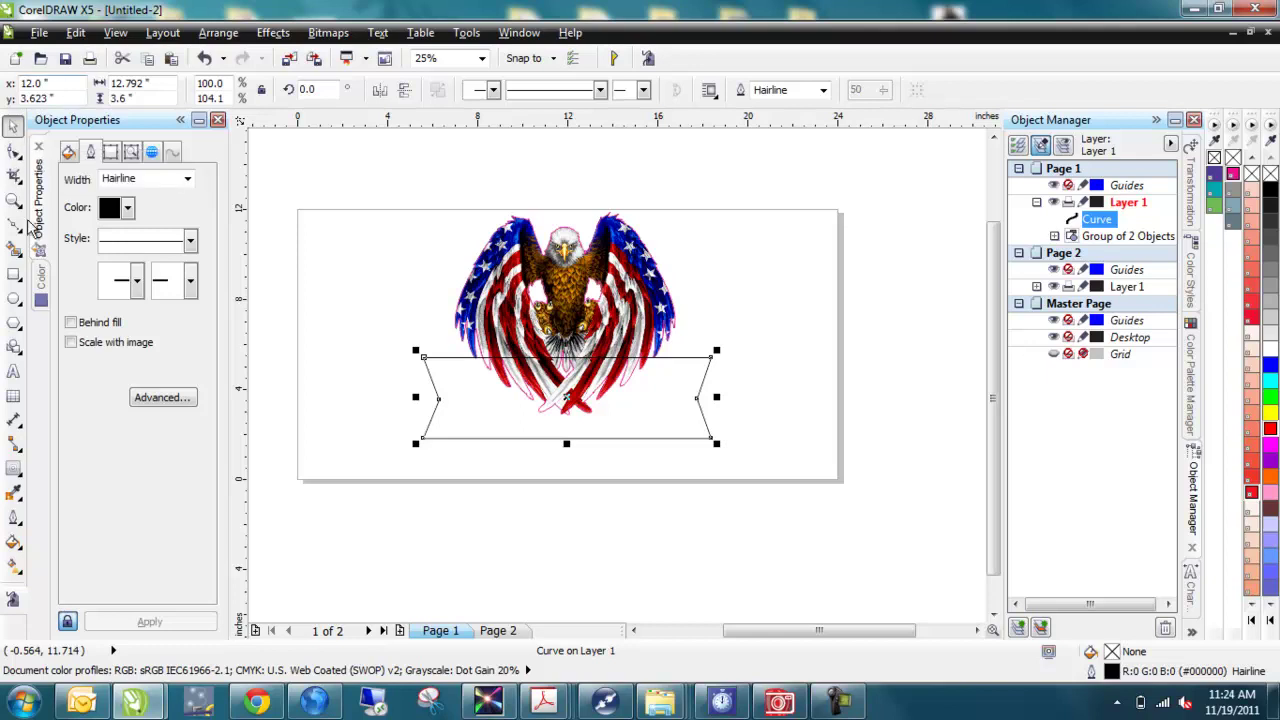
Draw an ellipse about 11.4 by 5.4 inches and center it on the page
{"action": "left_click", "coordinate": [13, 302]}
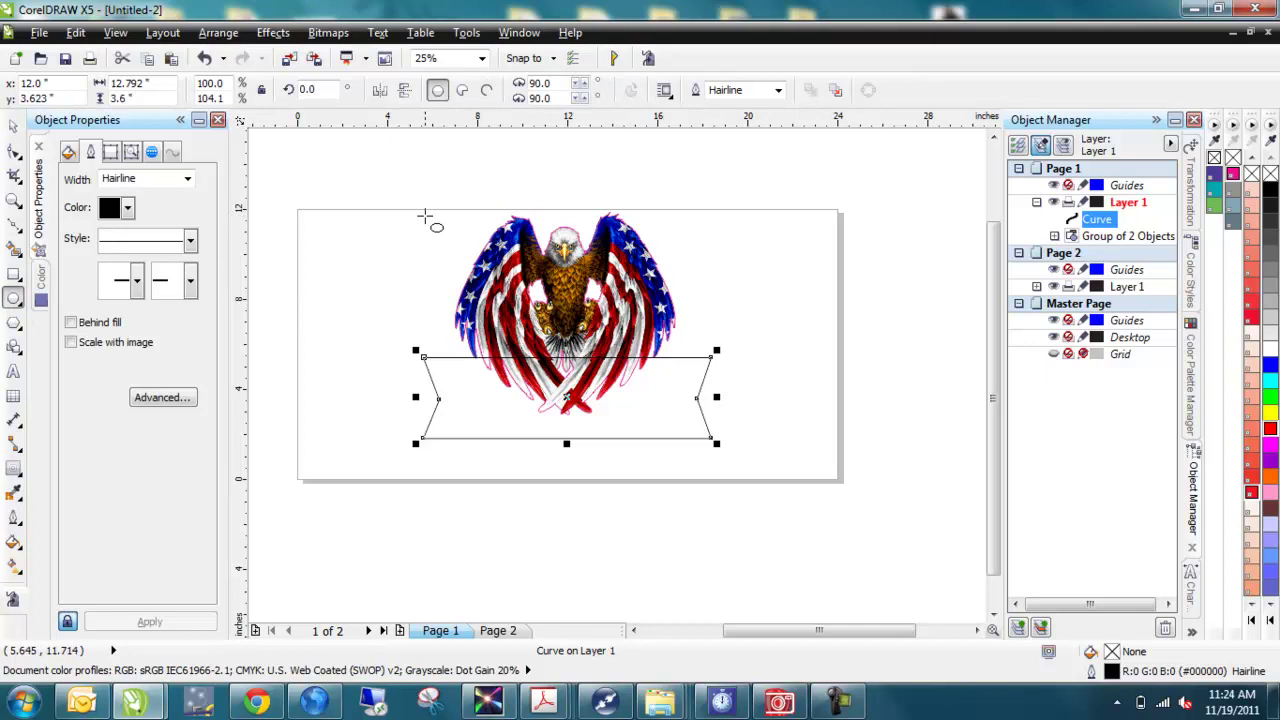
{"action": "left_click_drag", "start_coordinate": [420, 207], "coordinate": [549, 268]}
{"action": "key", "text": "p"}
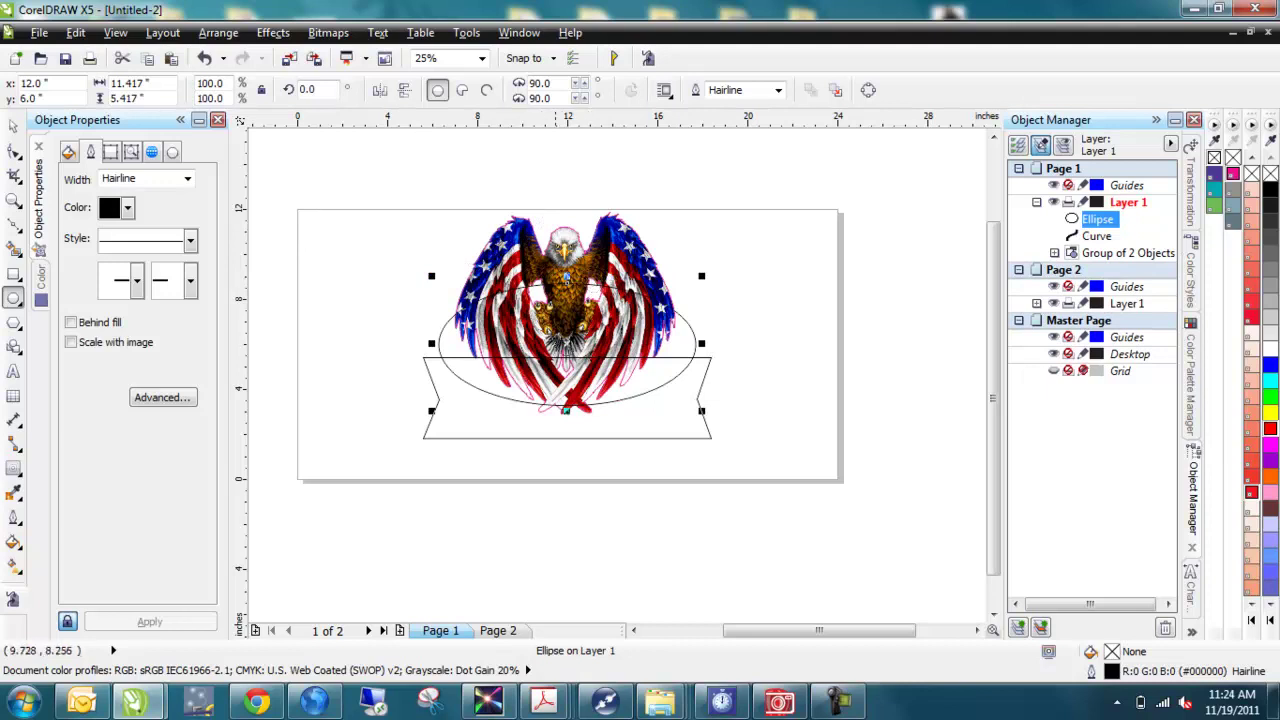
Reposition the ellipse higher over the eagle, at about y 7.5 inches, and enlarge it to about 13.7 by 7.7 inches
{"action": "left_click", "coordinate": [14, 127]}
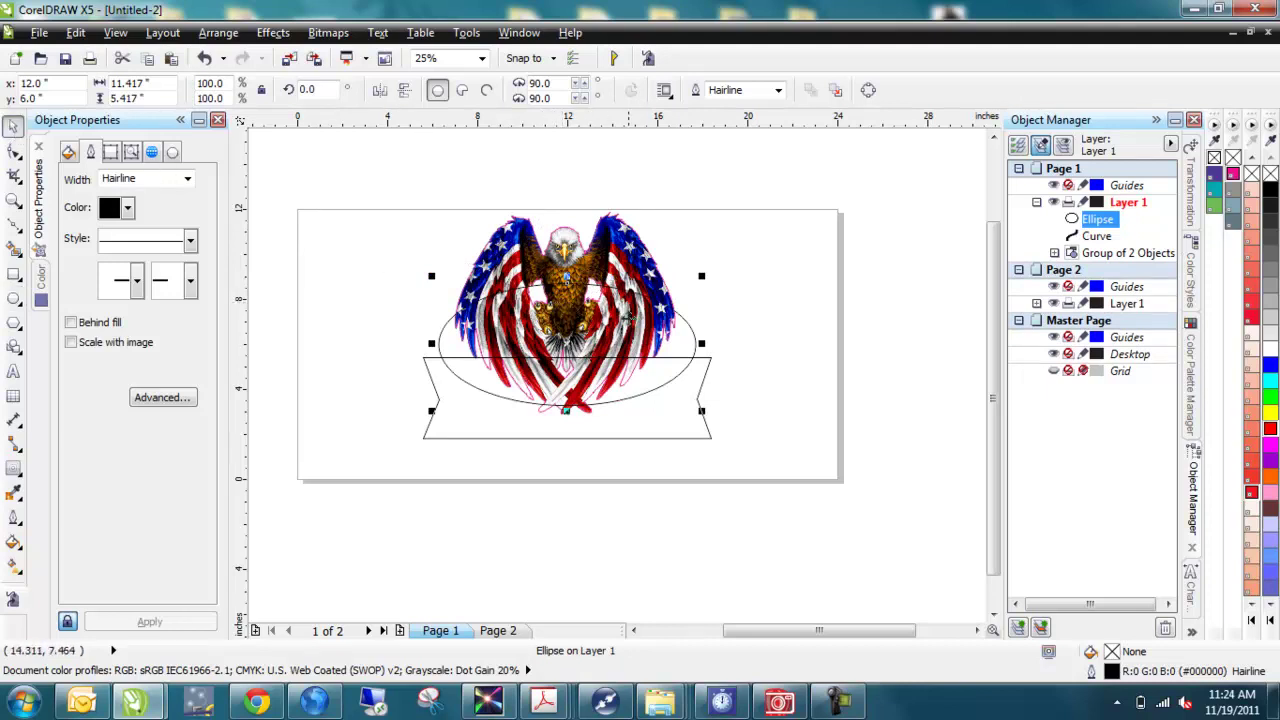
{"action": "left_click_drag", "start_coordinate": [675, 351], "coordinate": [672, 292]}
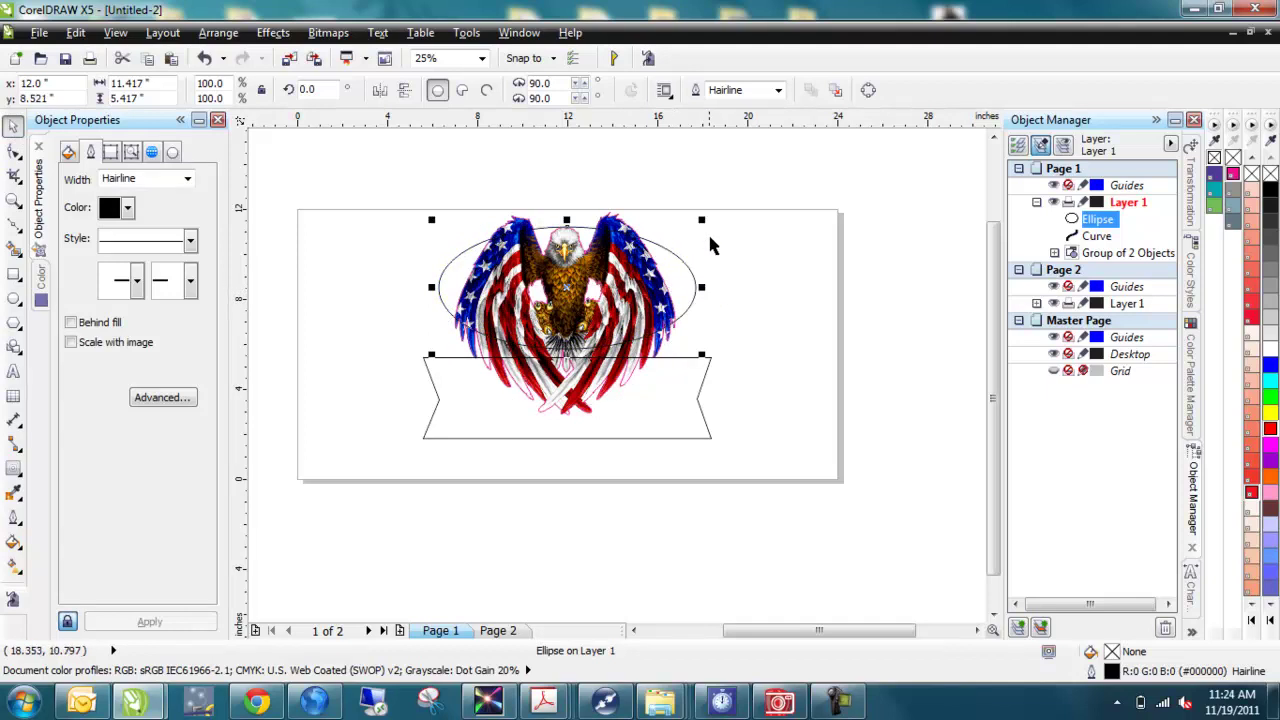
{"action": "left_click_drag", "start_coordinate": [703, 220], "coordinate": [773, 193]}
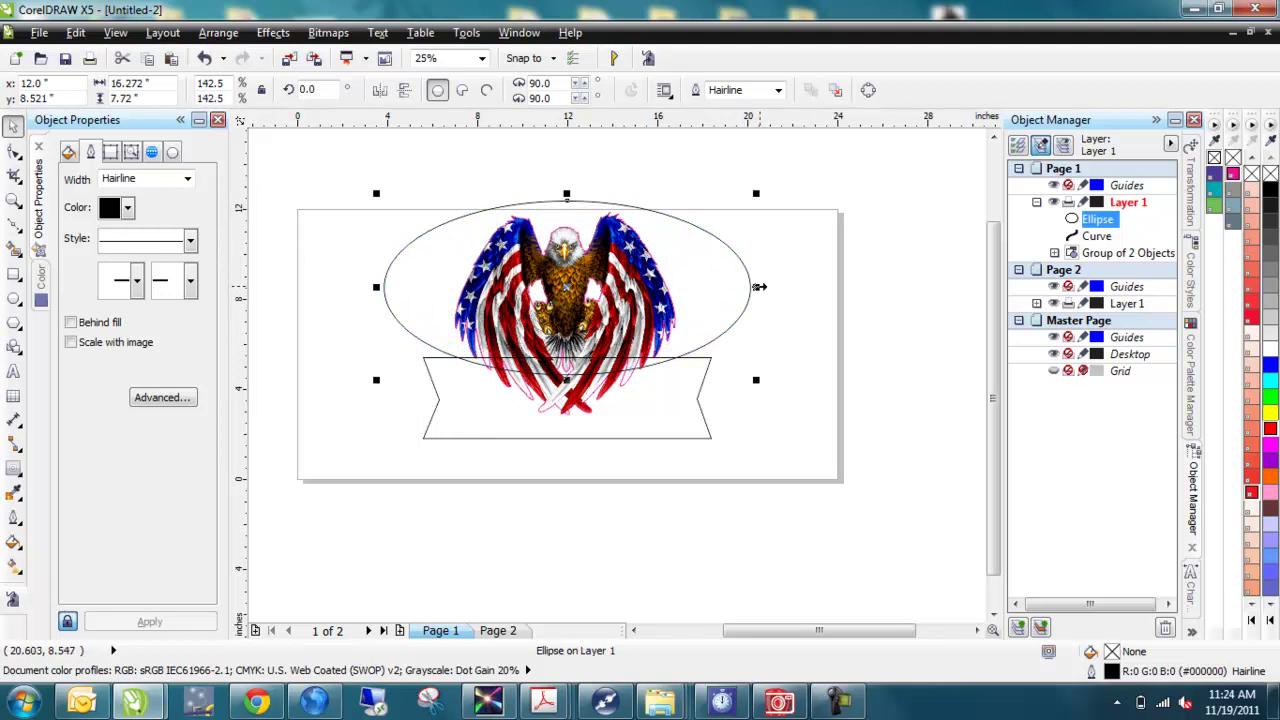
{"action": "left_click_drag", "start_coordinate": [759, 287], "coordinate": [727, 287]}
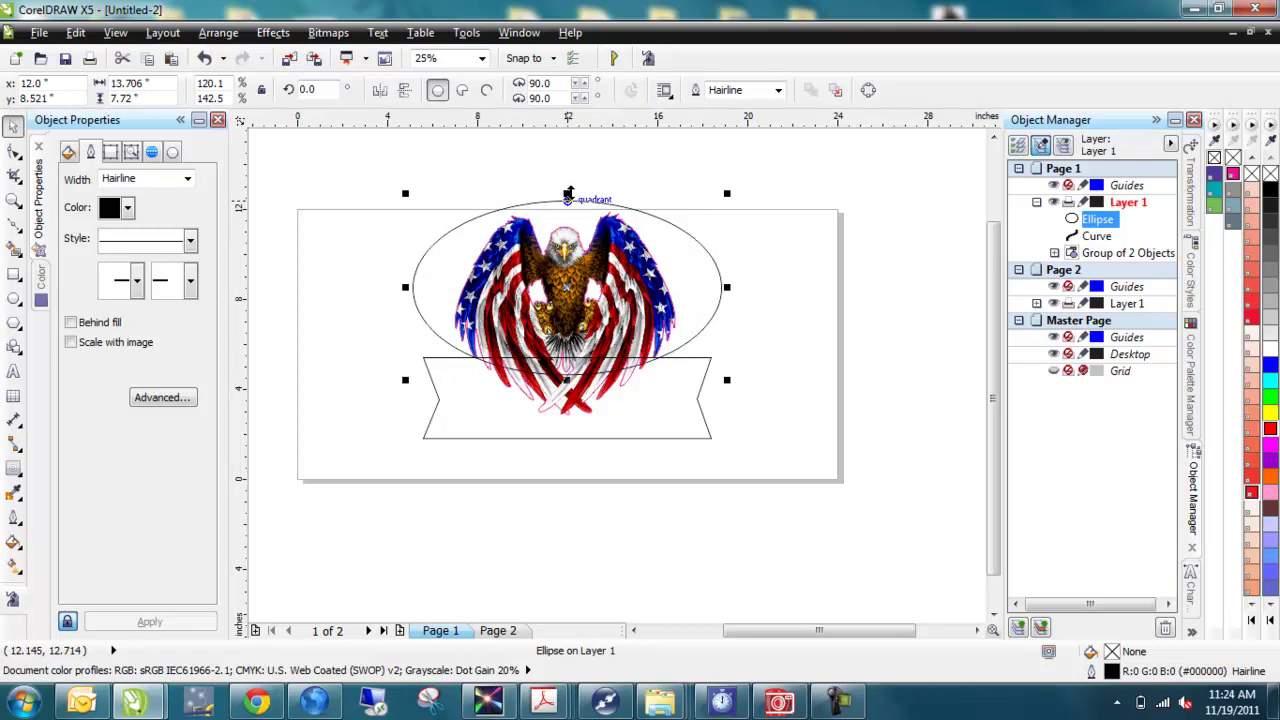
{"action": "left_click_drag", "start_coordinate": [580, 211], "coordinate": [581, 214]}
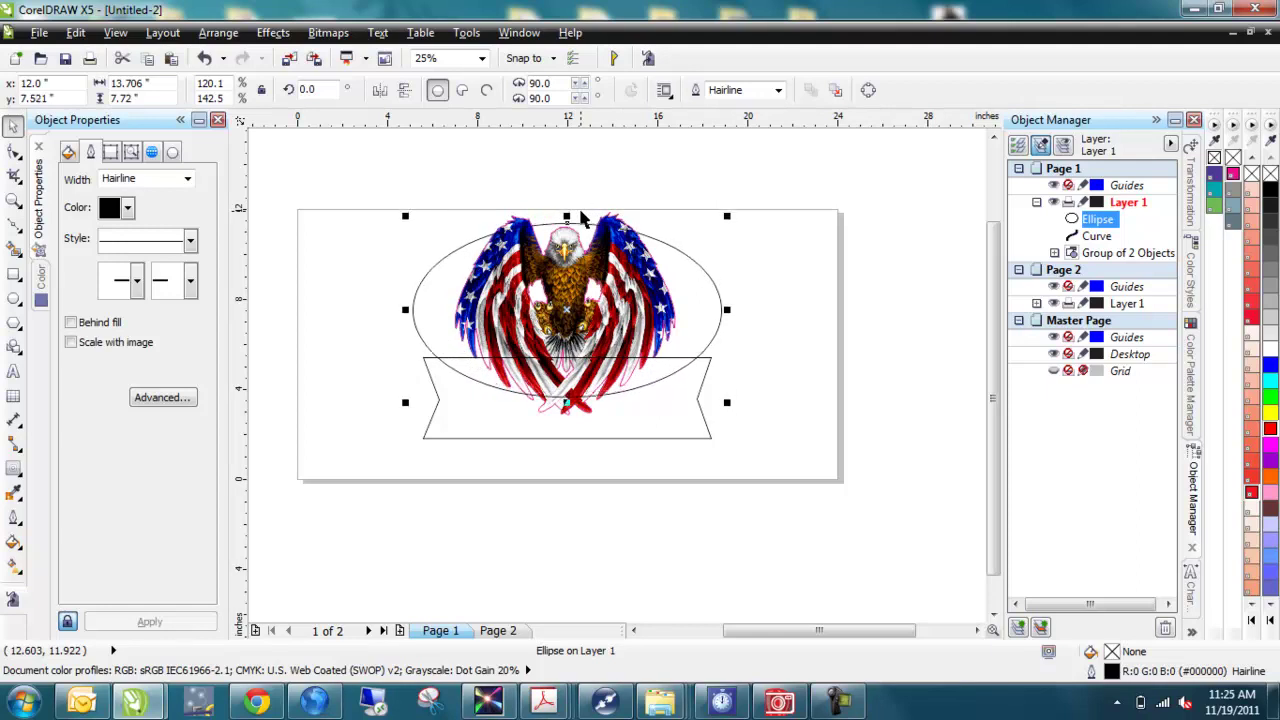
Reduce the ellipse to about 11.6 by 7 inches, with its lower edge overlapping the banner
{"action": "mouse_move", "coordinate": [727, 310]}
{"action": "left_mouse_down"}
{"action": "mouse_move", "coordinate": [691, 309]}
{"action": "mouse_move", "coordinate": [703, 310]}
{"action": "left_mouse_up"}
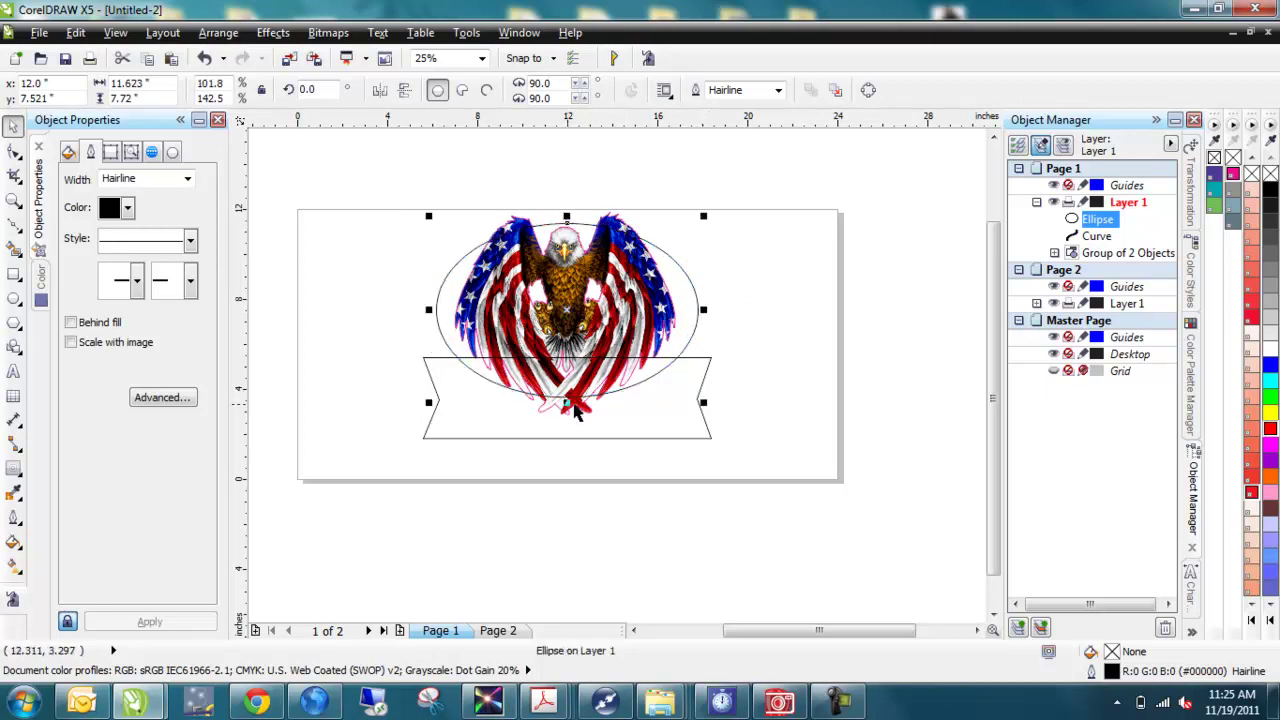
{"action": "left_click_drag", "start_coordinate": [566, 402], "coordinate": [566, 386]}
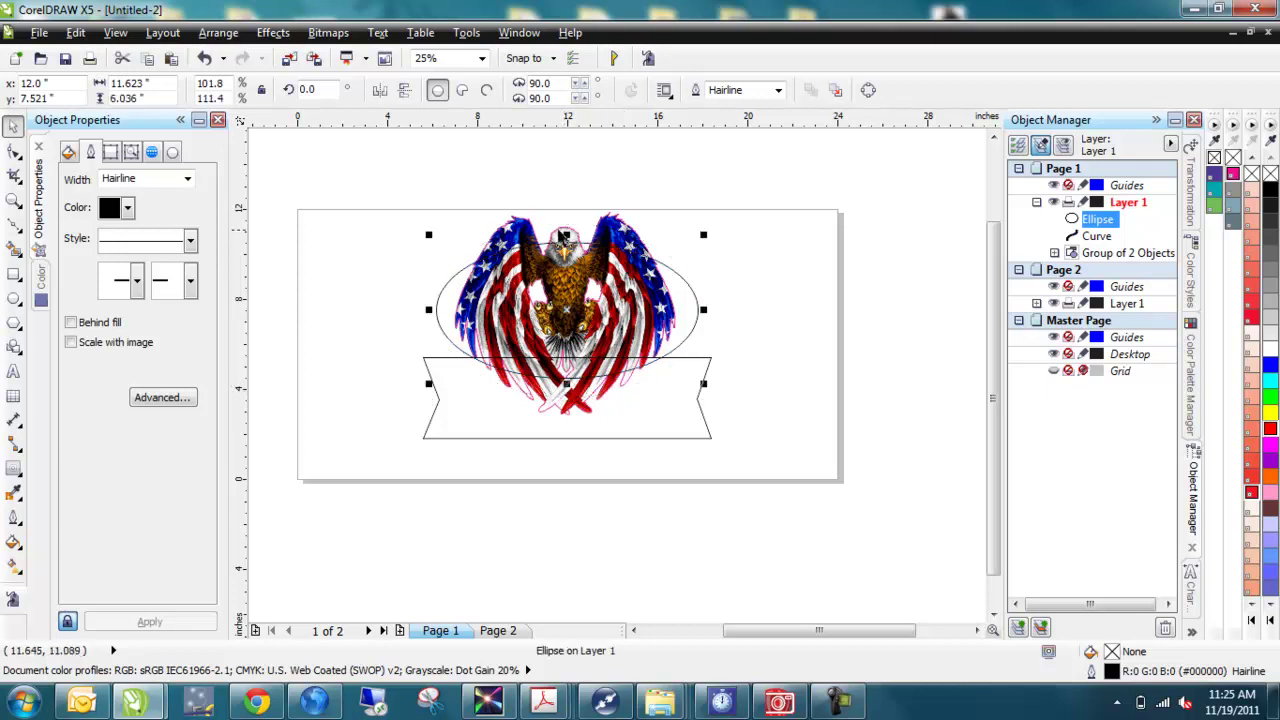
{"action": "mouse_move", "coordinate": [566, 234]}
{"action": "left_mouse_down"}
{"action": "mouse_move", "coordinate": [571, 206]}
{"action": "mouse_move", "coordinate": [575, 227]}
{"action": "left_mouse_up"}
Scale the eagle group proportionally about its center to about 8 by 7.26 inches so it fits within the ellipse's width
{"action": "scroll", "coordinate": [571, 206], "scroll_direction": "up", "scroll_amount": 1}
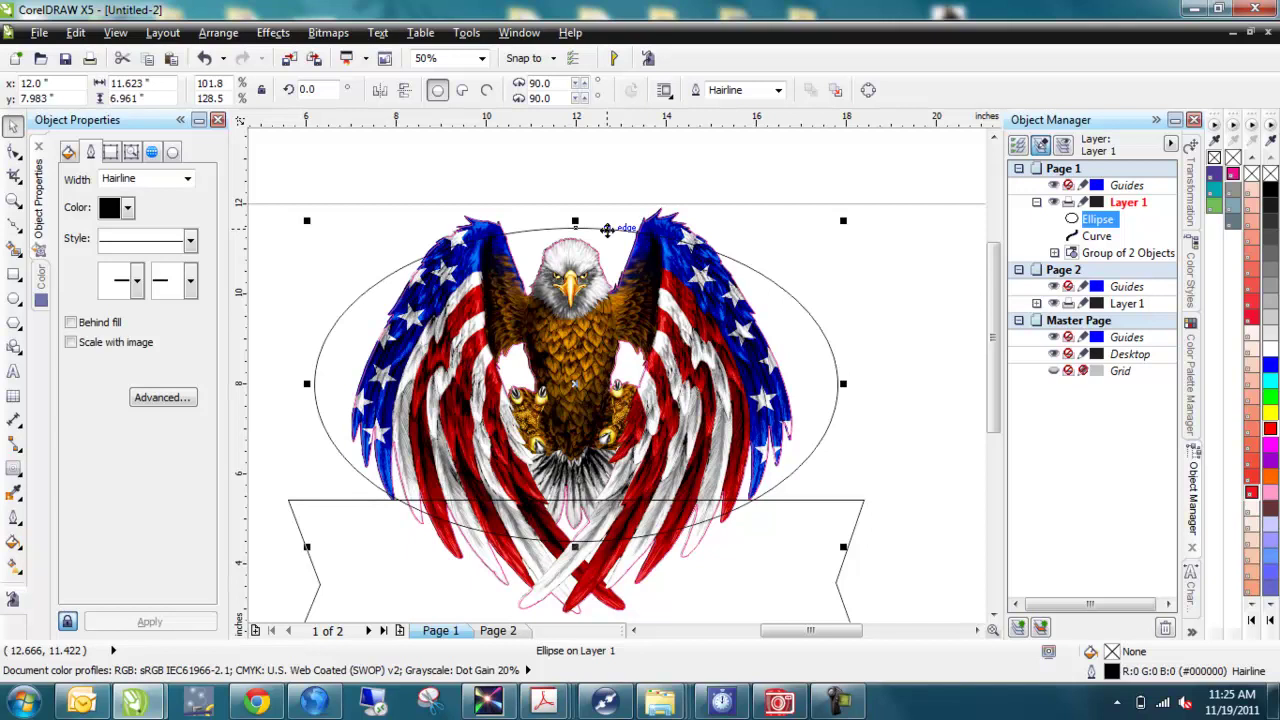
{"action": "left_click", "coordinate": [791, 189]}
{"action": "left_click", "coordinate": [680, 276]}
{"action": "left_click", "coordinate": [667, 217]}
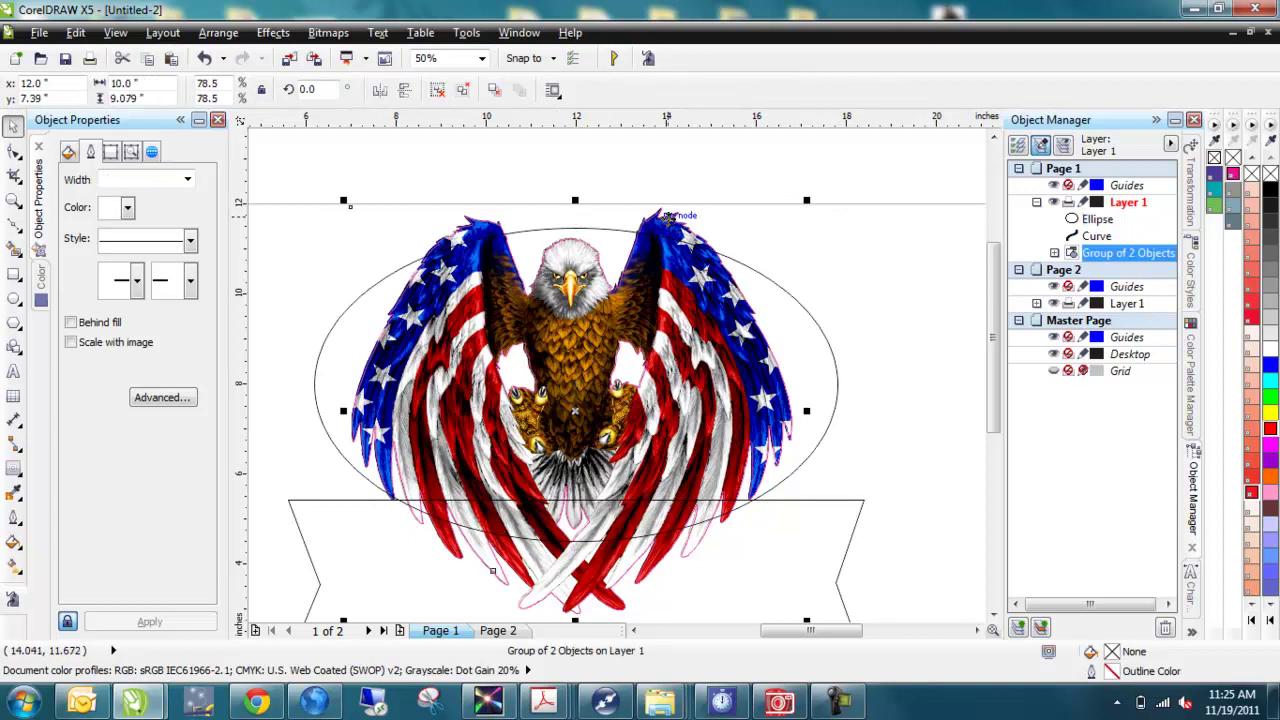
{"action": "left_click_drag", "start_coordinate": [806, 200], "coordinate": [782, 221]}
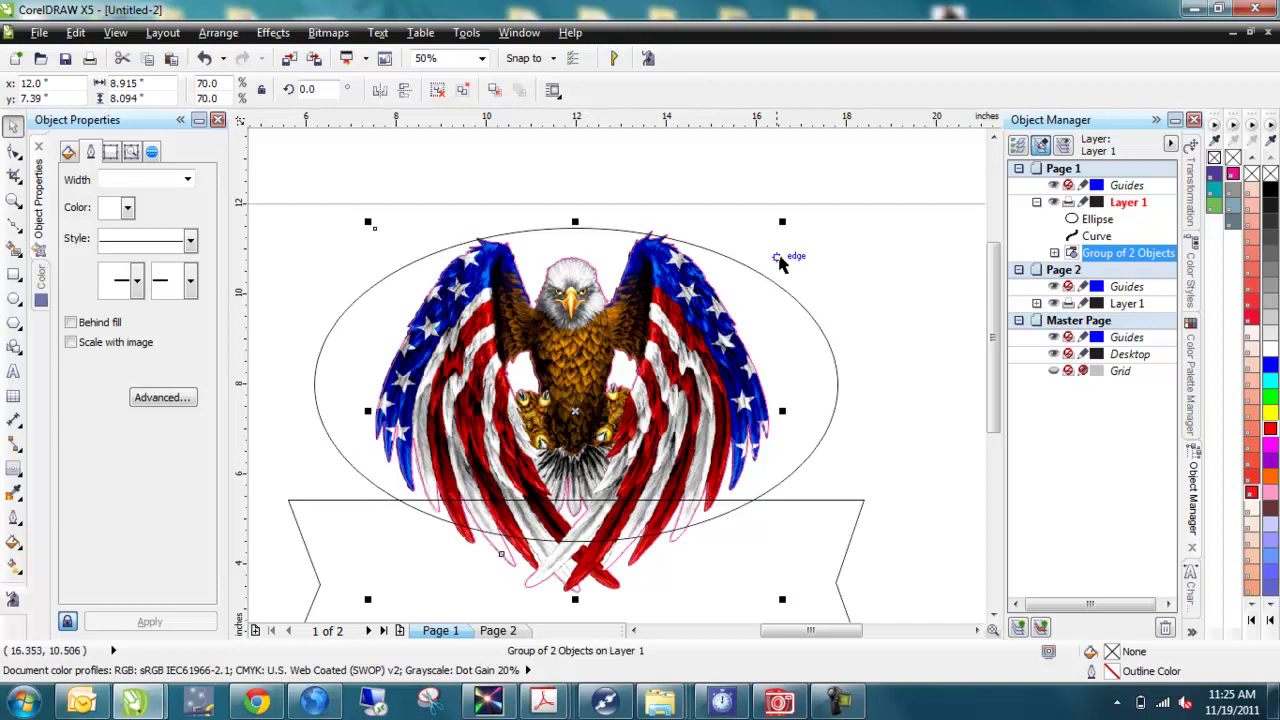
{"action": "left_click_drag", "start_coordinate": [783, 221], "coordinate": [762, 240]}
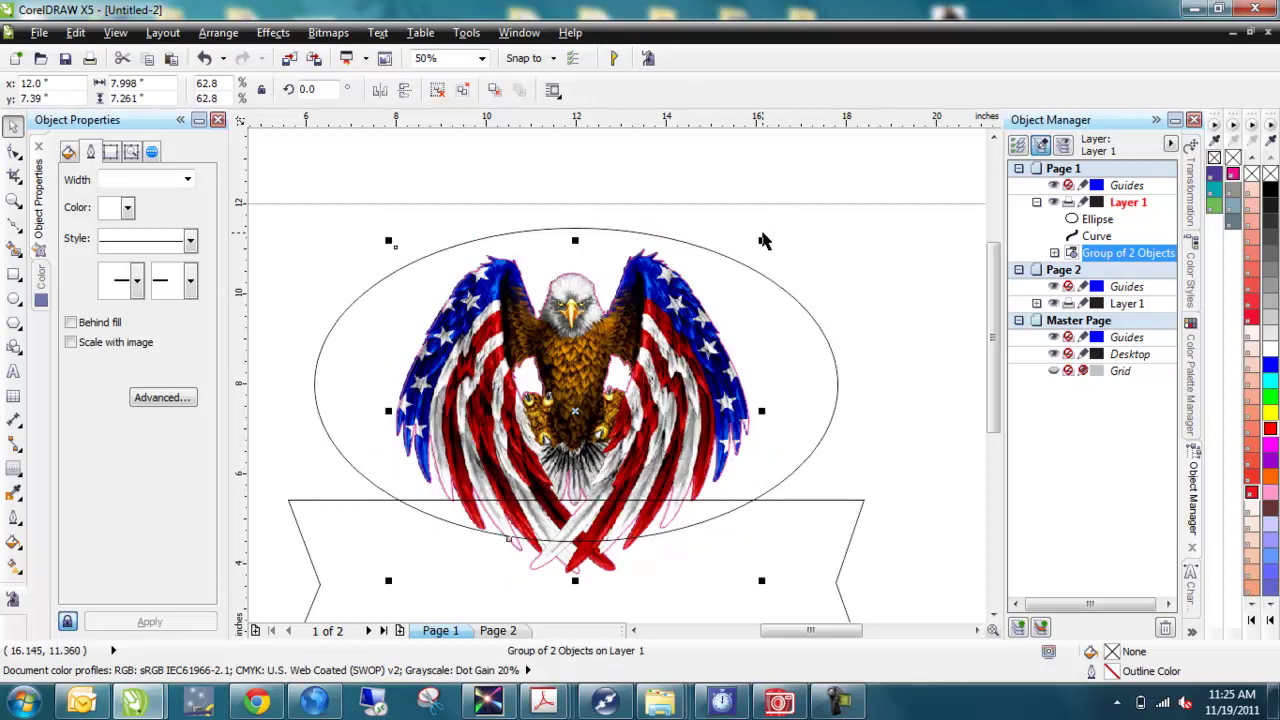
Nudge the eagle group up to about y 8.17 inches so the wing tips extend slightly above the ellipse
{"action": "key", "text": "Up"}
{"action": "key", "text": "Up"}
{"action": "key", "text": "Up"}
{"action": "key", "text": "Up"}
{"action": "key", "text": "Up"}
{"action": "key", "text": "Up"}
{"action": "key", "text": "Up"}
{"action": "key", "text": "Up"}
{"action": "key", "text": "Up"}
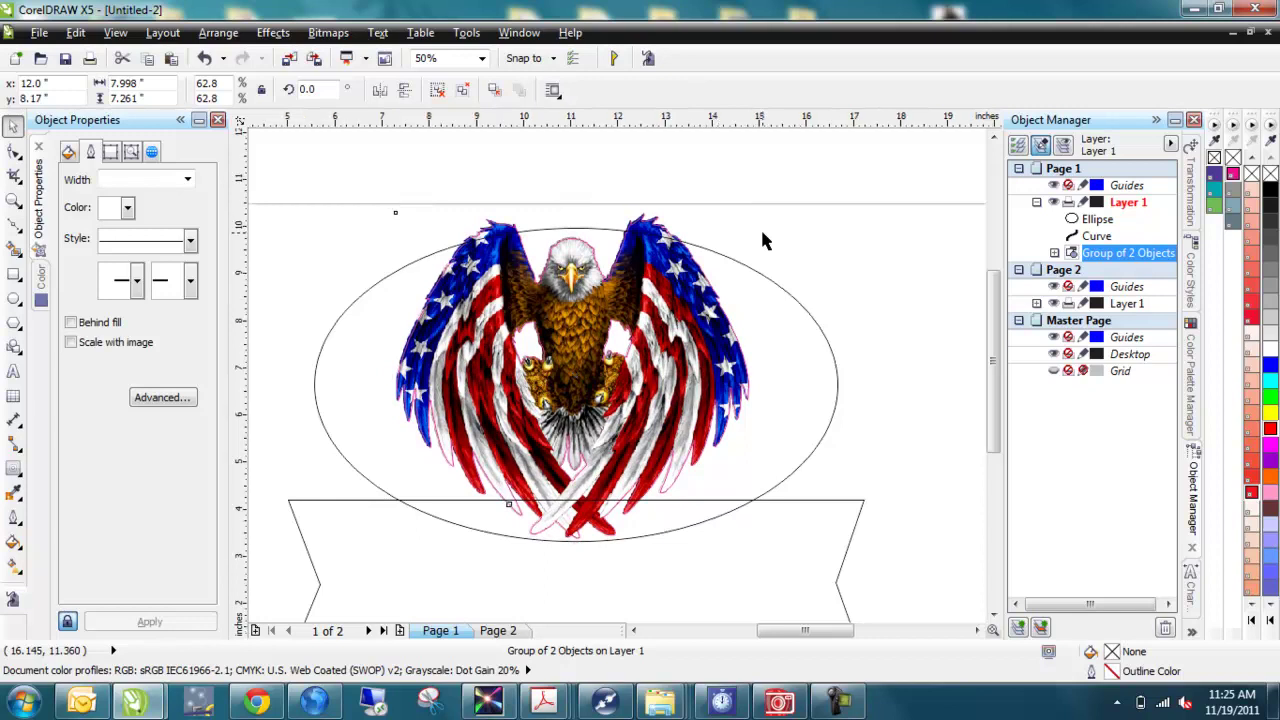
{"action": "key", "text": "F4"}
{"action": "left_click", "coordinate": [887, 223]}
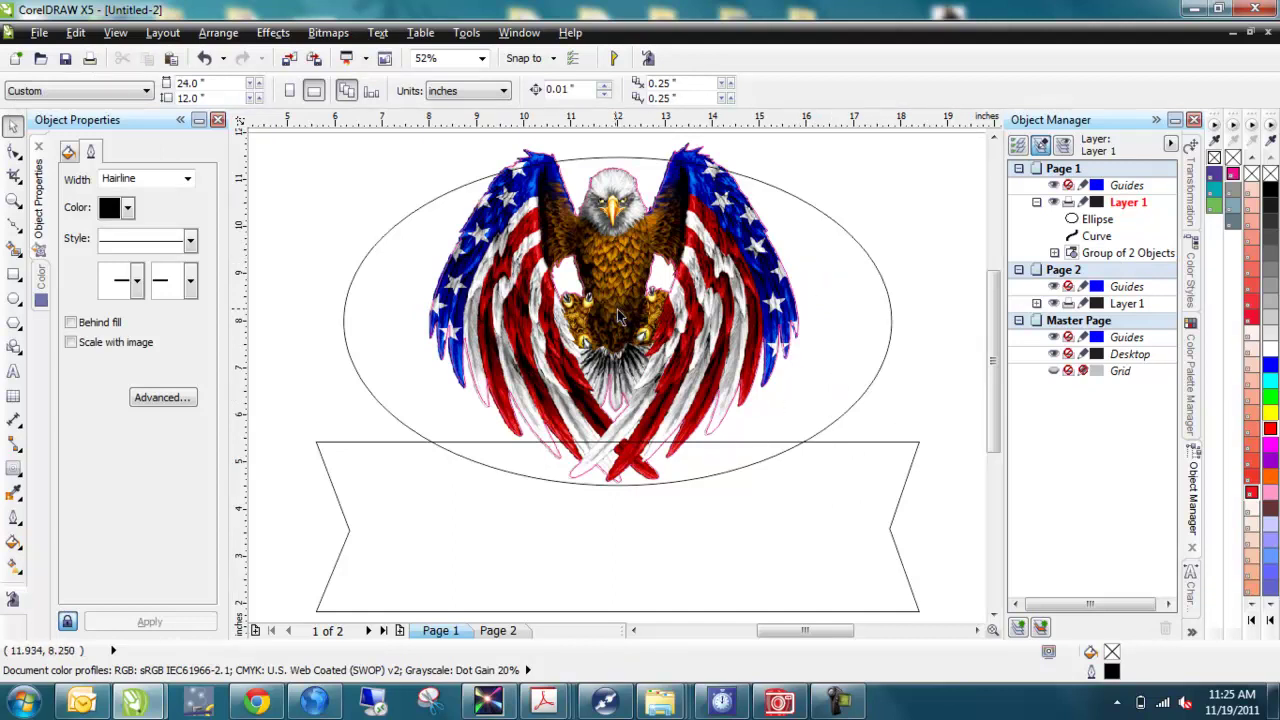
Duplicate the ellipse around the eagle in place
{"action": "left_click", "coordinate": [826, 230]}
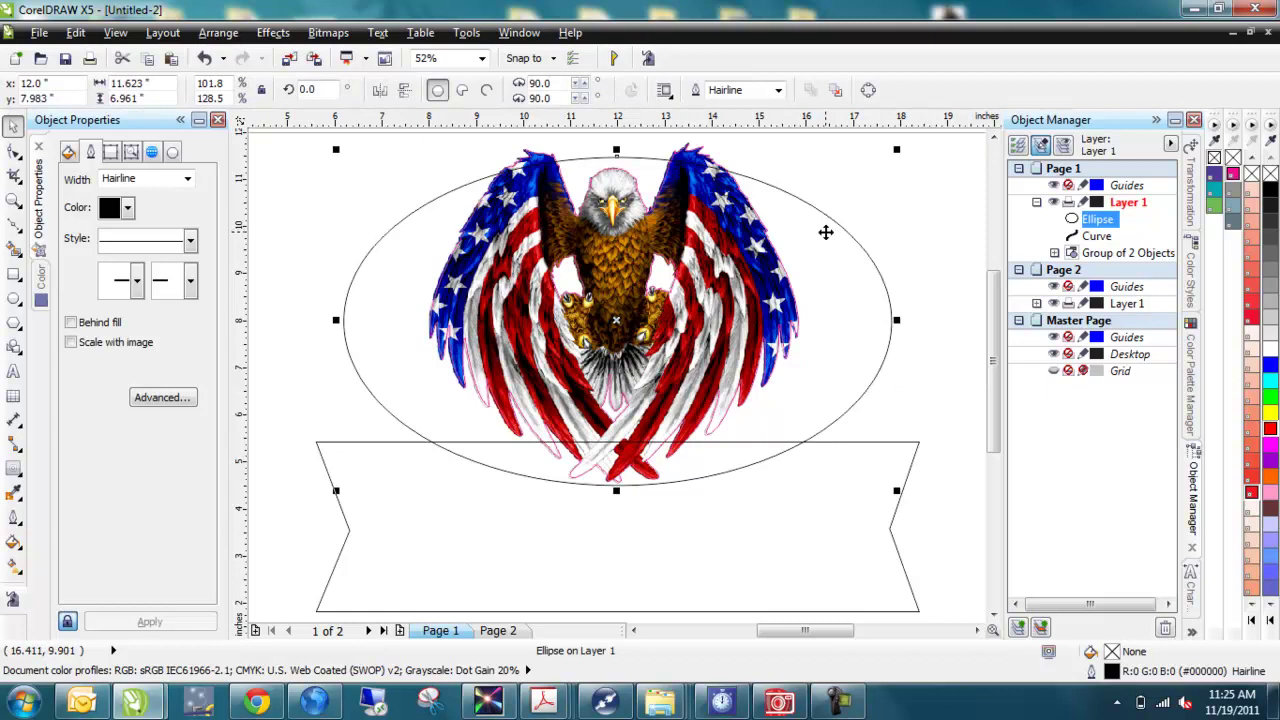
{"action": "key", "text": "ctrl+c"}
{"action": "key", "text": "ctrl+v"}
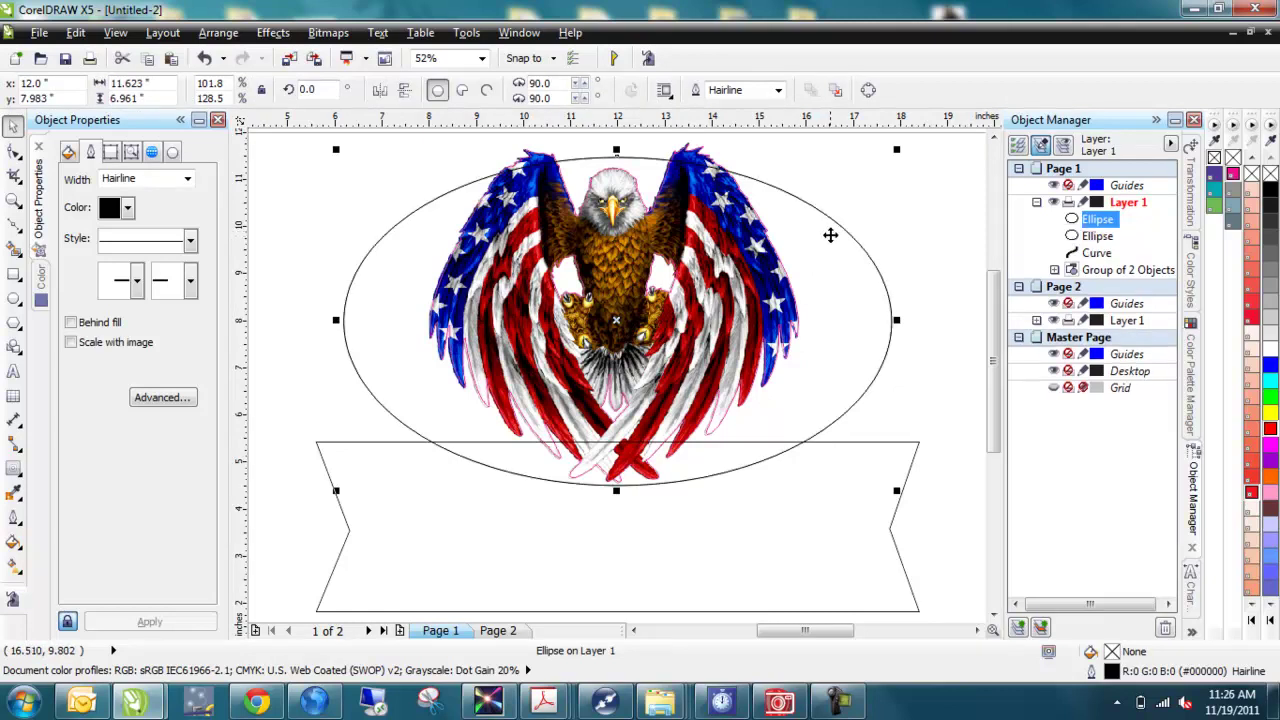
Scale the duplicate ellipse down about its center to about 10.06 by 6.02 inches and nudge it down to about y 7.68 inches
{"action": "left_click_drag", "start_coordinate": [896, 149], "coordinate": [861, 171]}
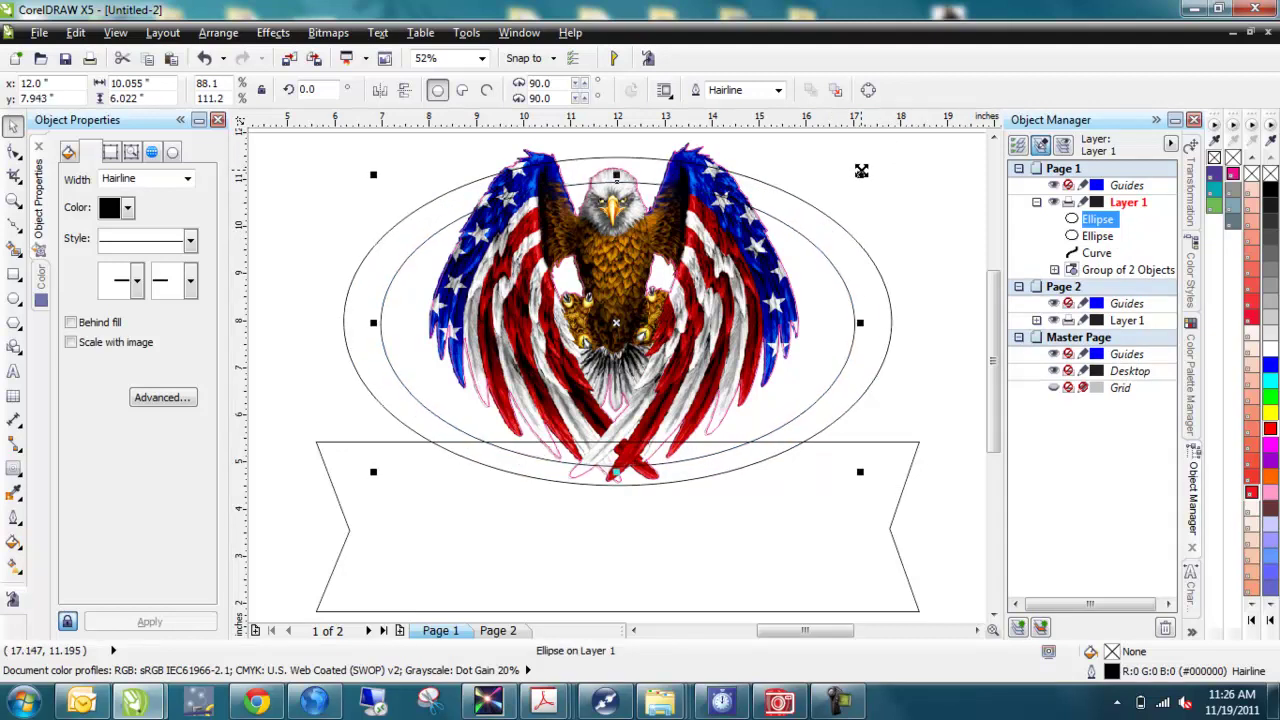
{"action": "key", "text": "Down"}
{"action": "key", "text": "Down"}
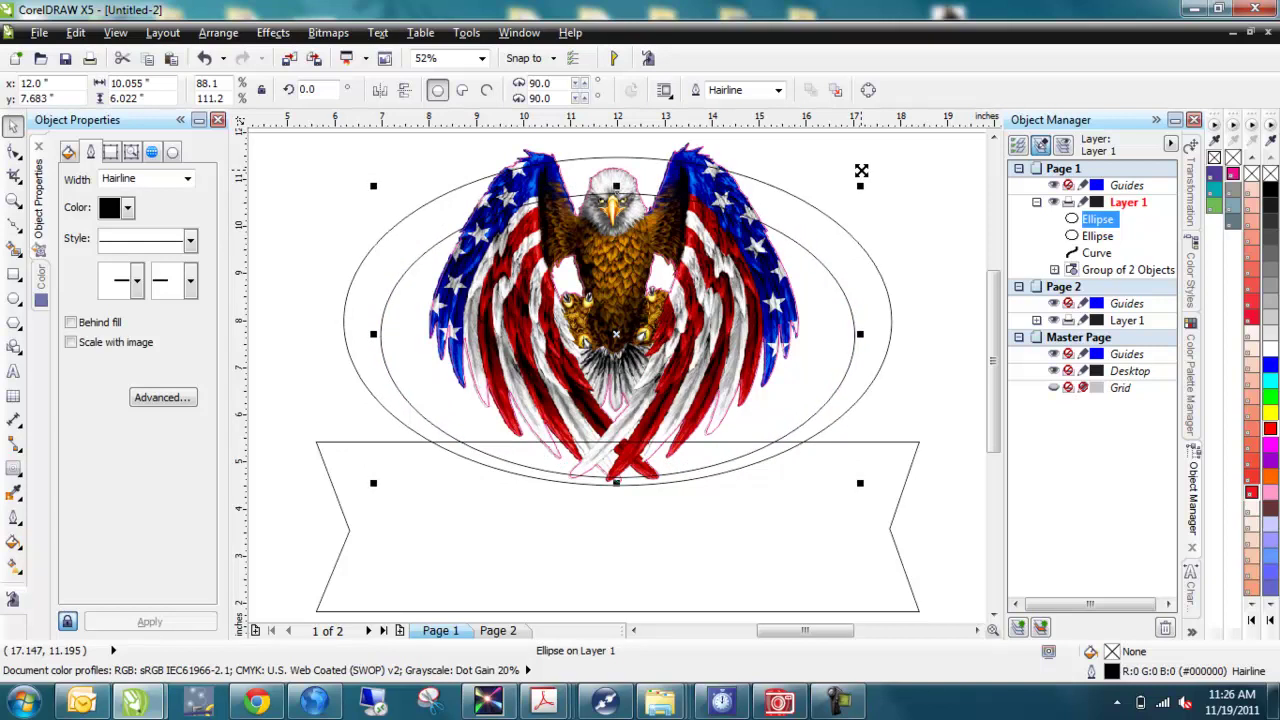
{"action": "left_click", "coordinate": [900, 269]}
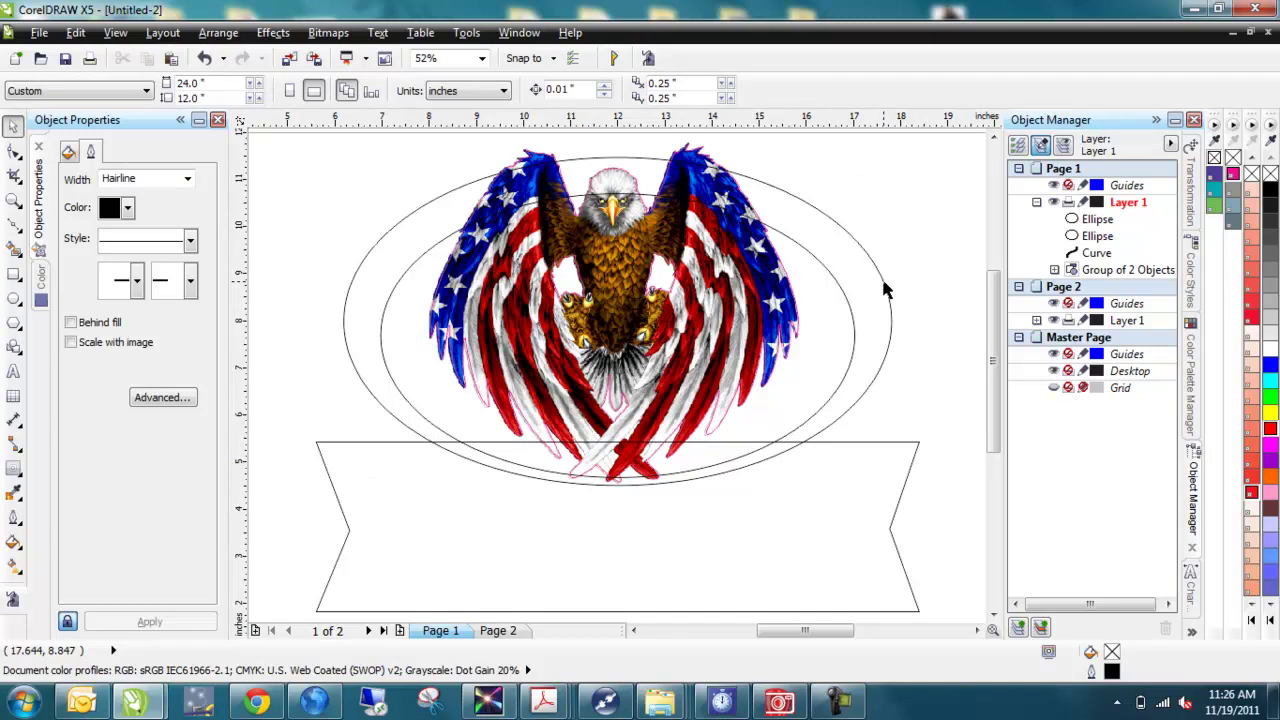
Reduce the banner's height to about 2.6 inches and nudge it up to about y 4.1 inches so it overlaps the outer ellipse
{"action": "left_click", "coordinate": [884, 290]}
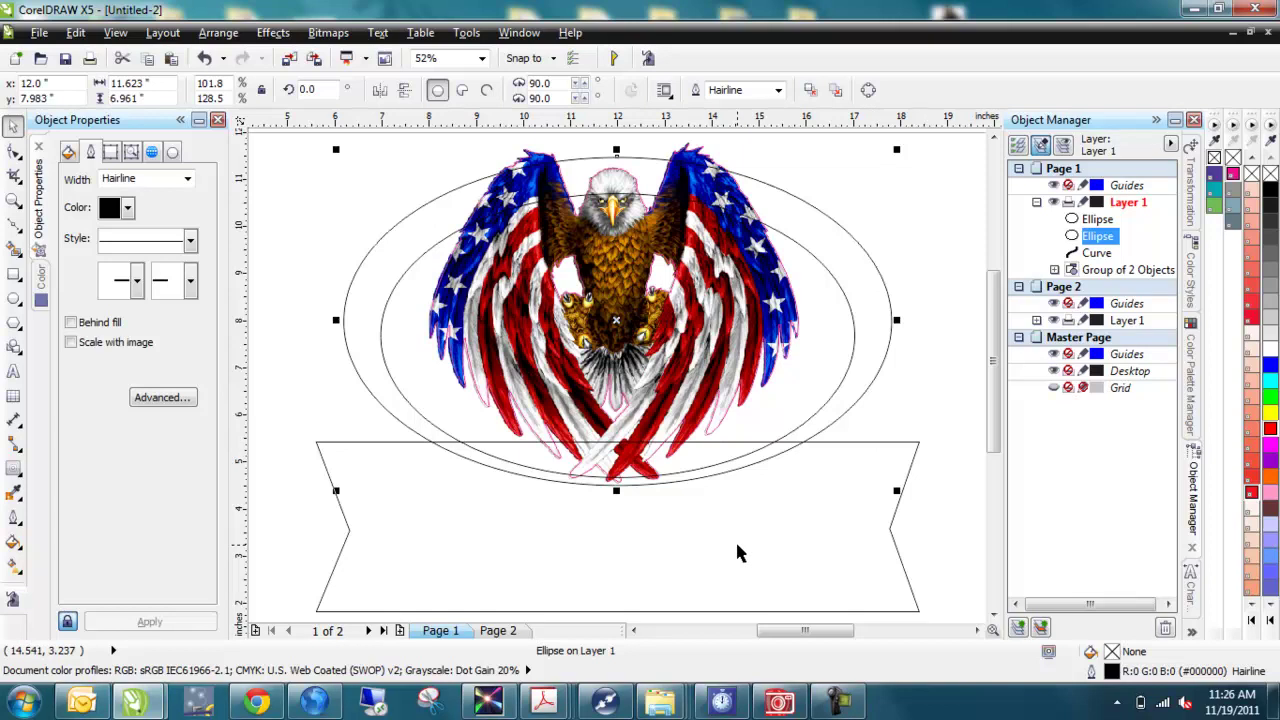
{"action": "scroll", "coordinate": [991, 414], "scroll_direction": "down", "scroll_amount": 2}
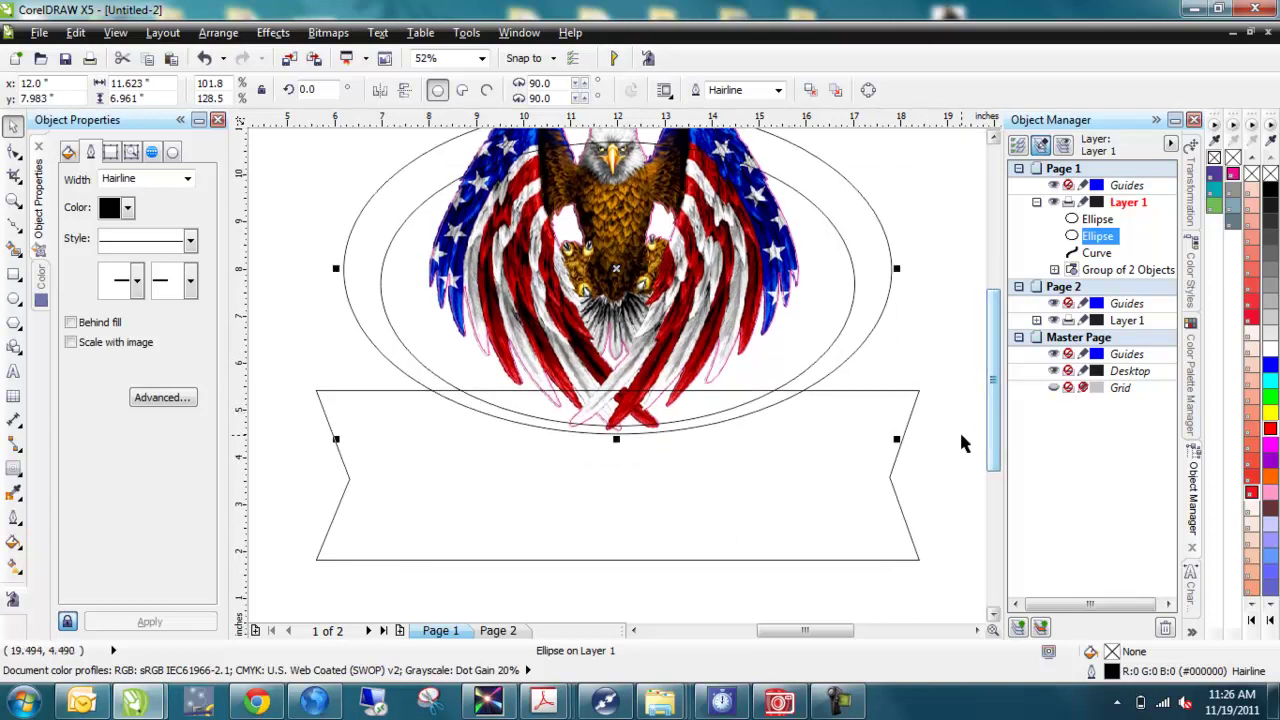
{"action": "left_click", "coordinate": [746, 480]}
{"action": "left_click_drag", "start_coordinate": [616, 565], "coordinate": [617, 534]}
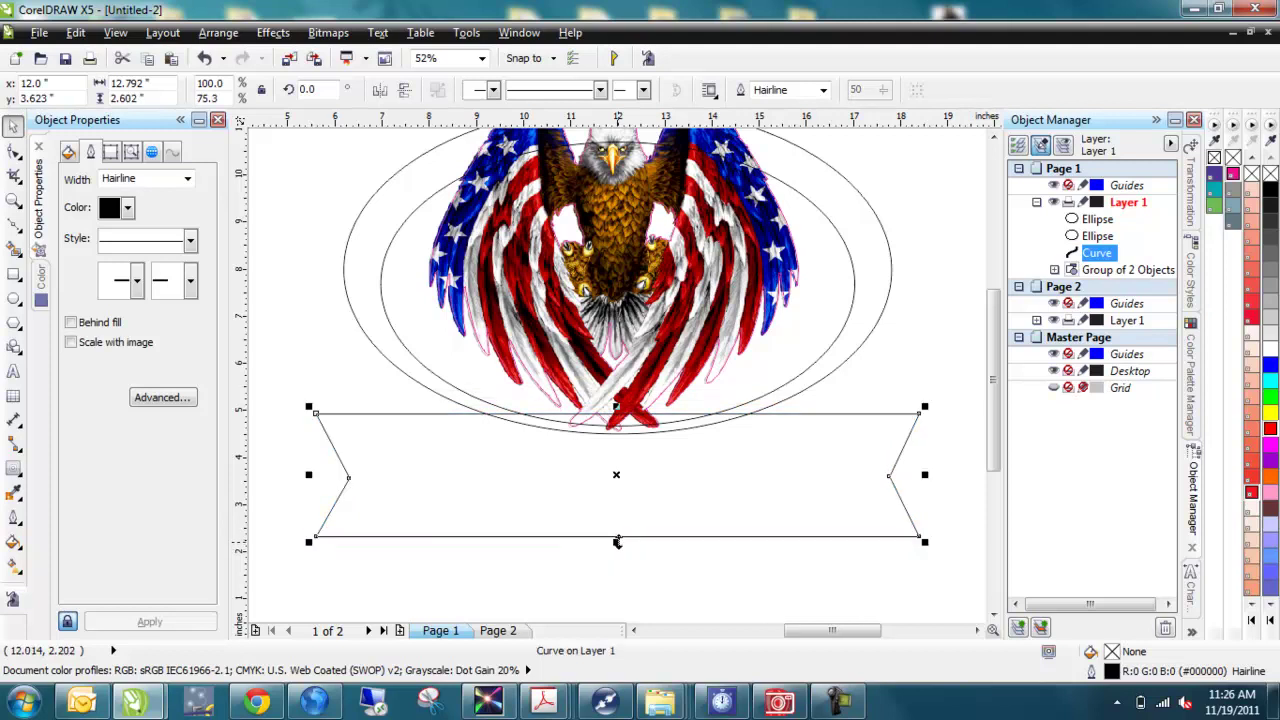
{"action": "key", "text": "Up"}
{"action": "key", "text": "Up"}
{"action": "key", "text": "Up"}
{"action": "key", "text": "Up"}
{"action": "key", "text": "Up"}
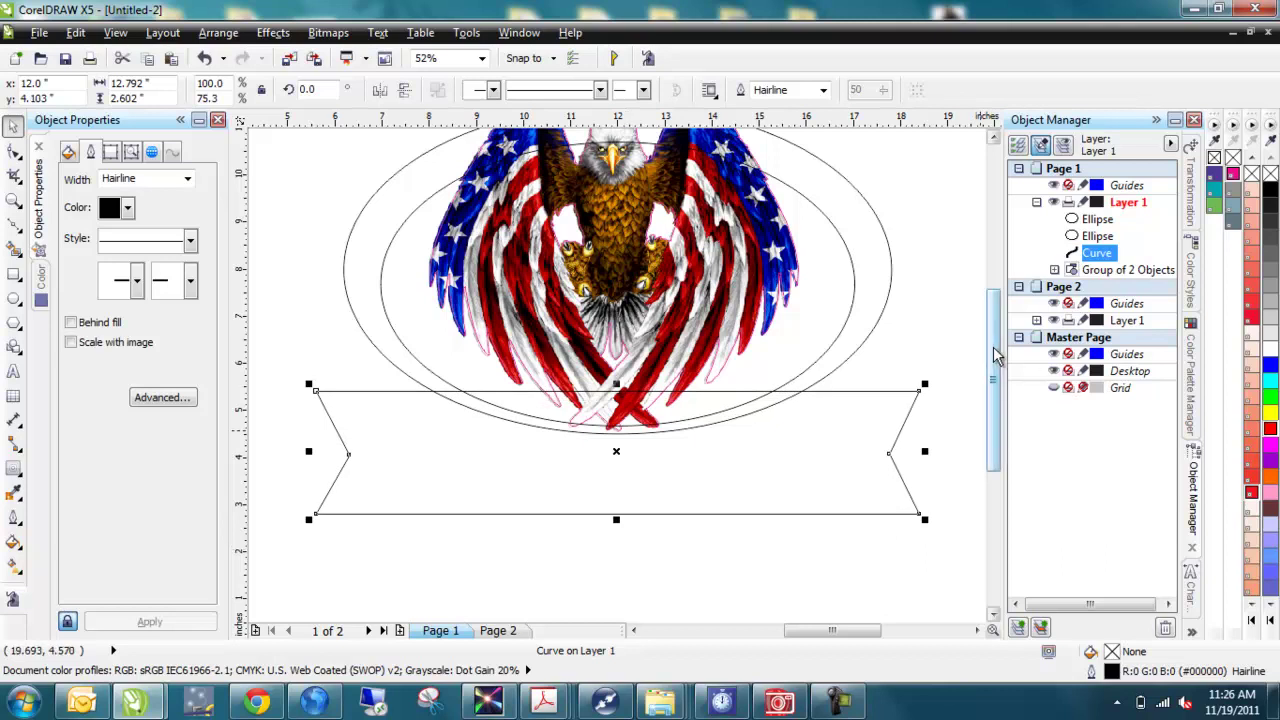
Weld the outer ellipse and the banner into one shape
{"action": "key", "text": "Tab"}
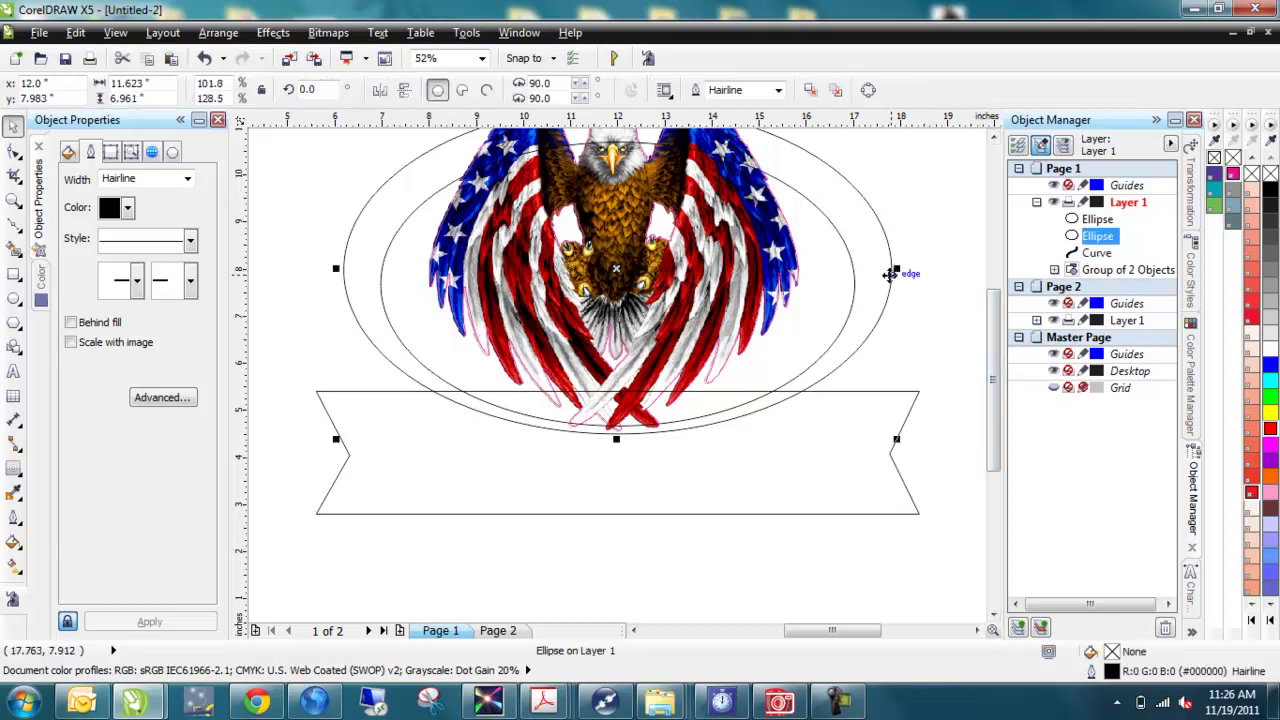
{"action": "left_click", "coordinate": [892, 391], "text": "shift"}
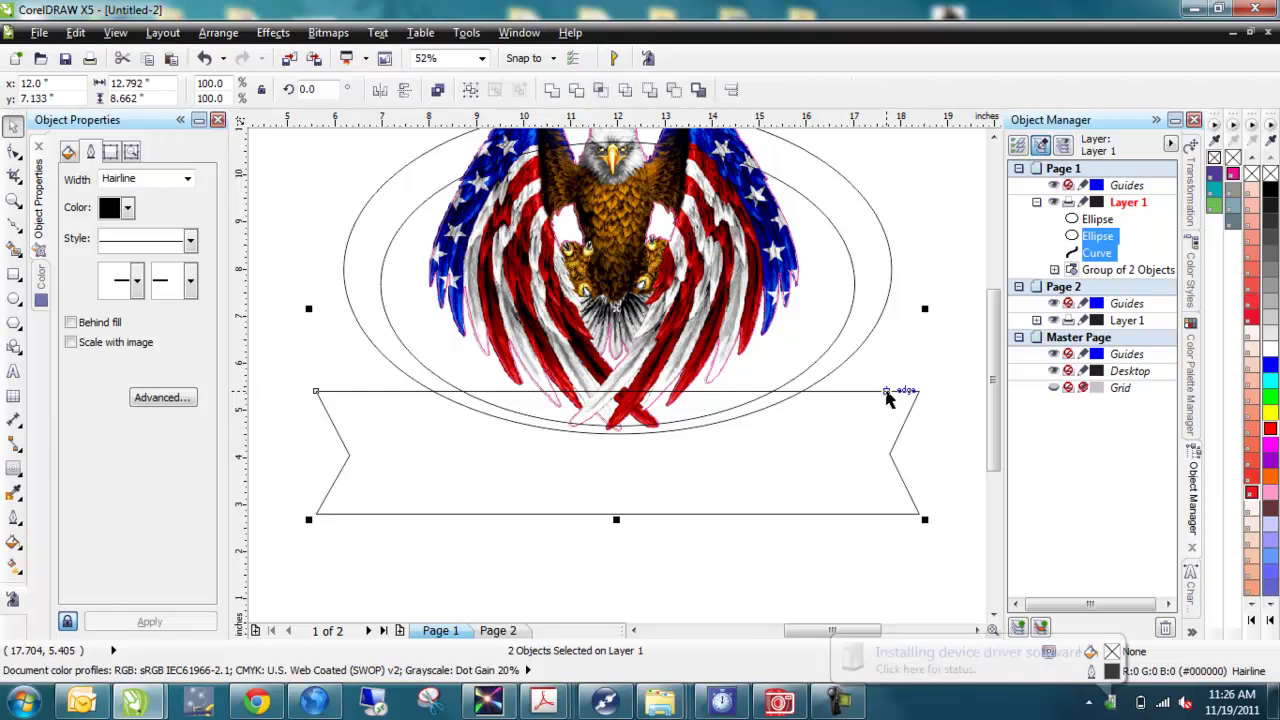
{"action": "left_click", "coordinate": [558, 92]}
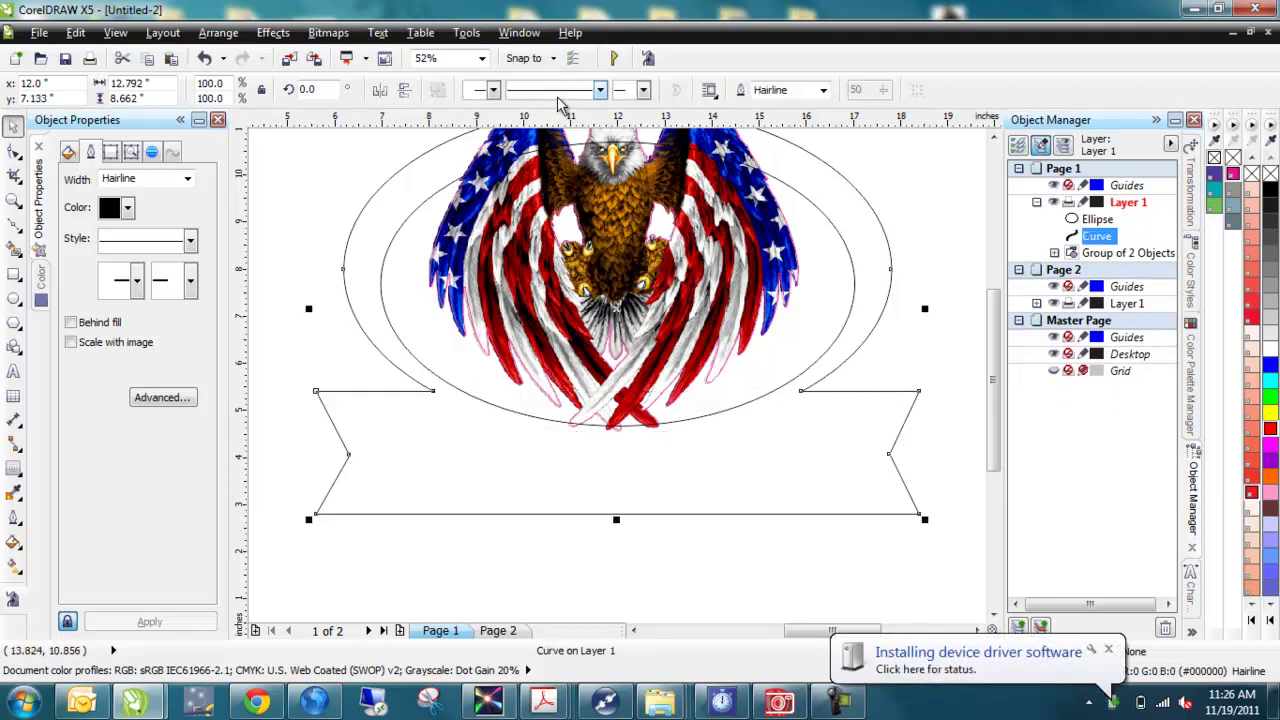
{"action": "left_click", "coordinate": [928, 215]}
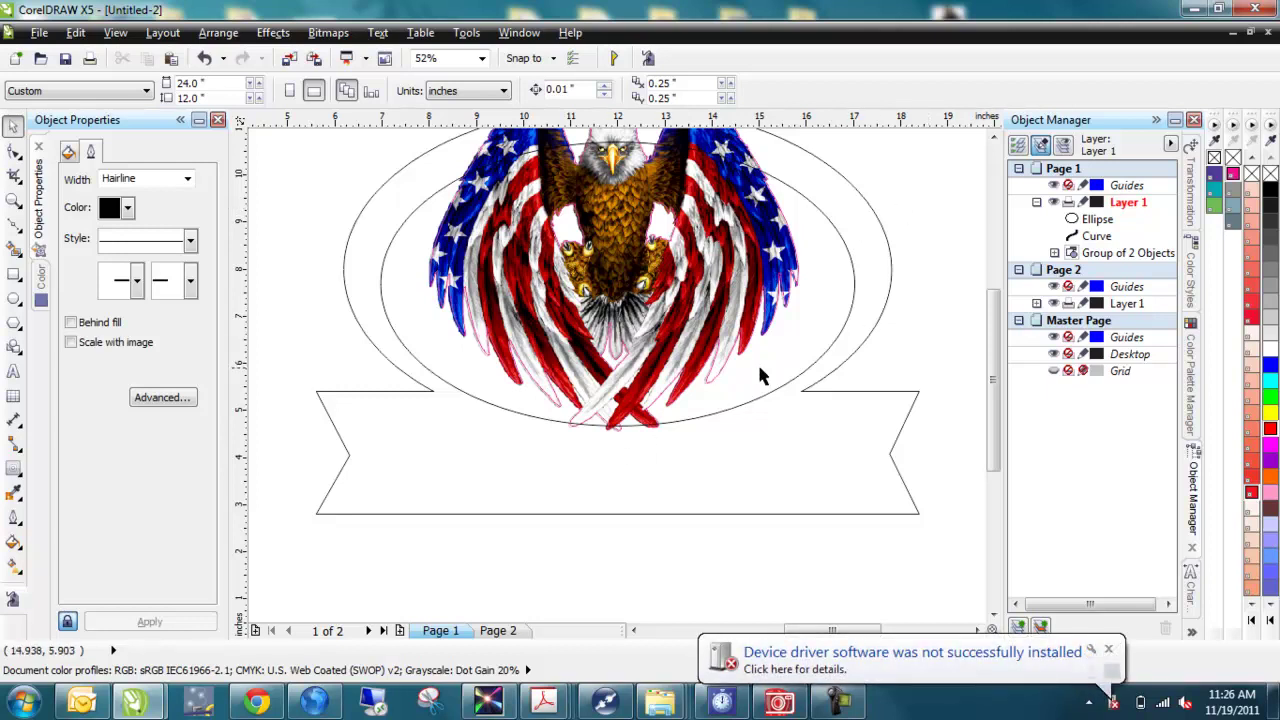
{"action": "left_click", "coordinate": [1109, 650]}
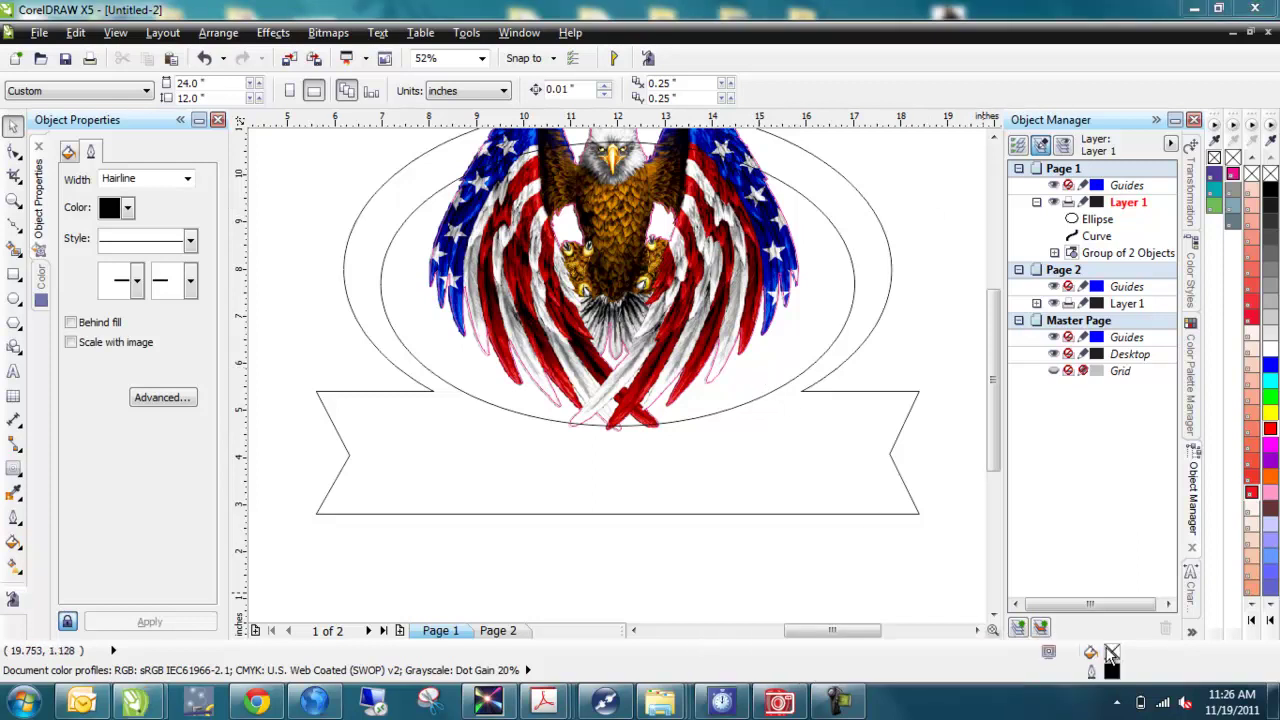
Apply a one-step outside contour to the welded shape with an offset of 0.1 inches
{"action": "left_click", "coordinate": [874, 392]}
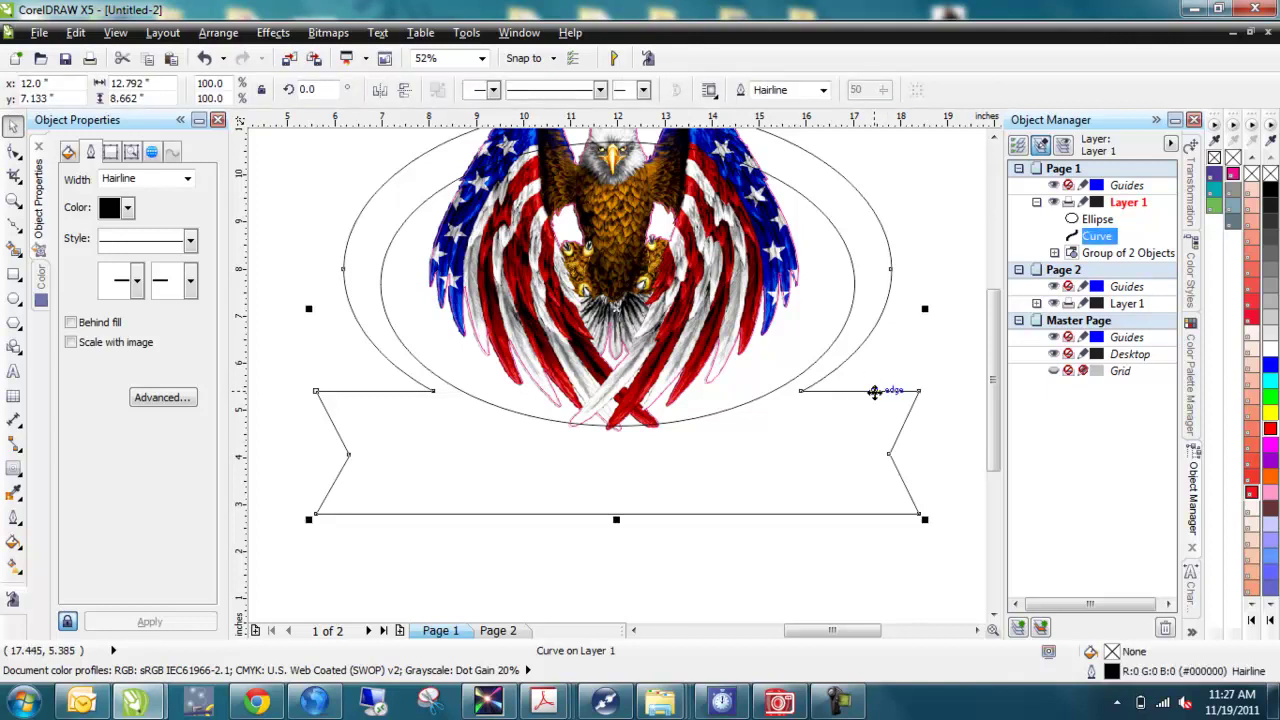
{"action": "left_click", "coordinate": [14, 469]}
{"action": "left_click", "coordinate": [406, 90]}
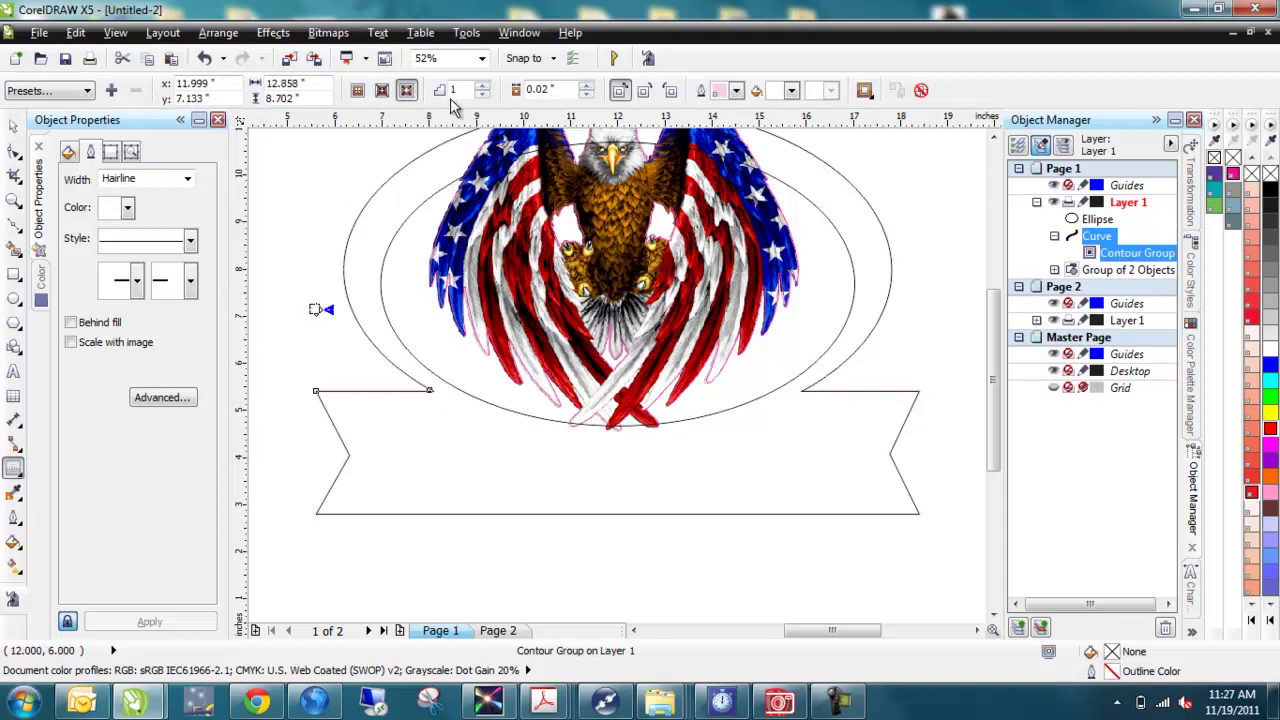
{"action": "double_click", "coordinate": [548, 93]}
{"action": "type", "text": "1"}
{"action": "key", "text": "Return"}
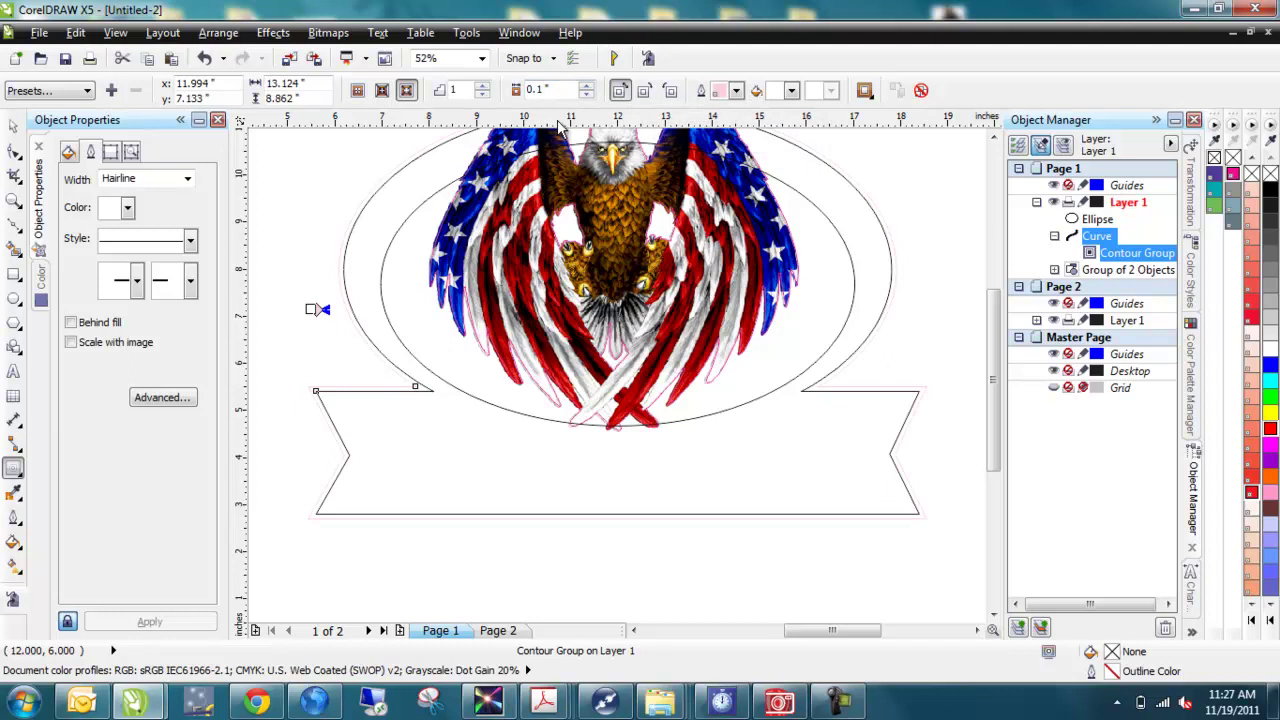
Color the contour's outline red and increase its offset to 0.15 inches
{"action": "left_click", "coordinate": [736, 91]}
{"action": "left_click", "coordinate": [720, 157]}
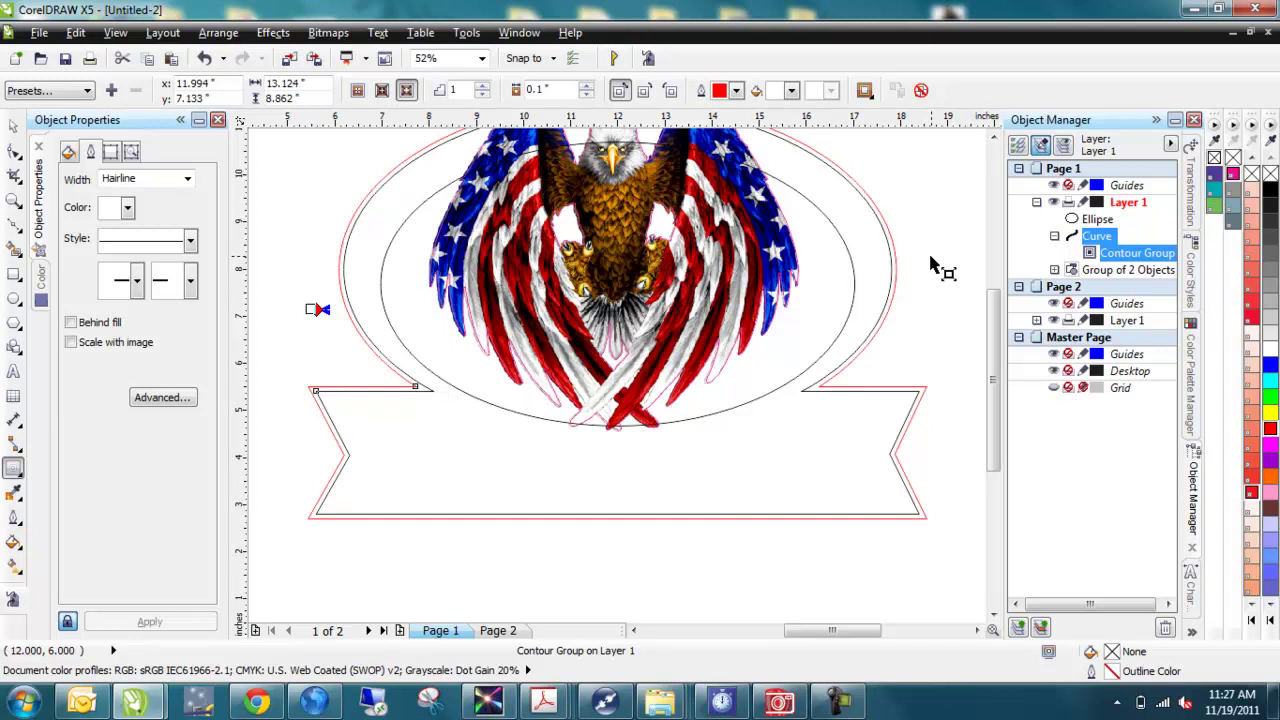
{"action": "left_click", "coordinate": [587, 87]}
{"action": "left_click", "coordinate": [587, 87]}
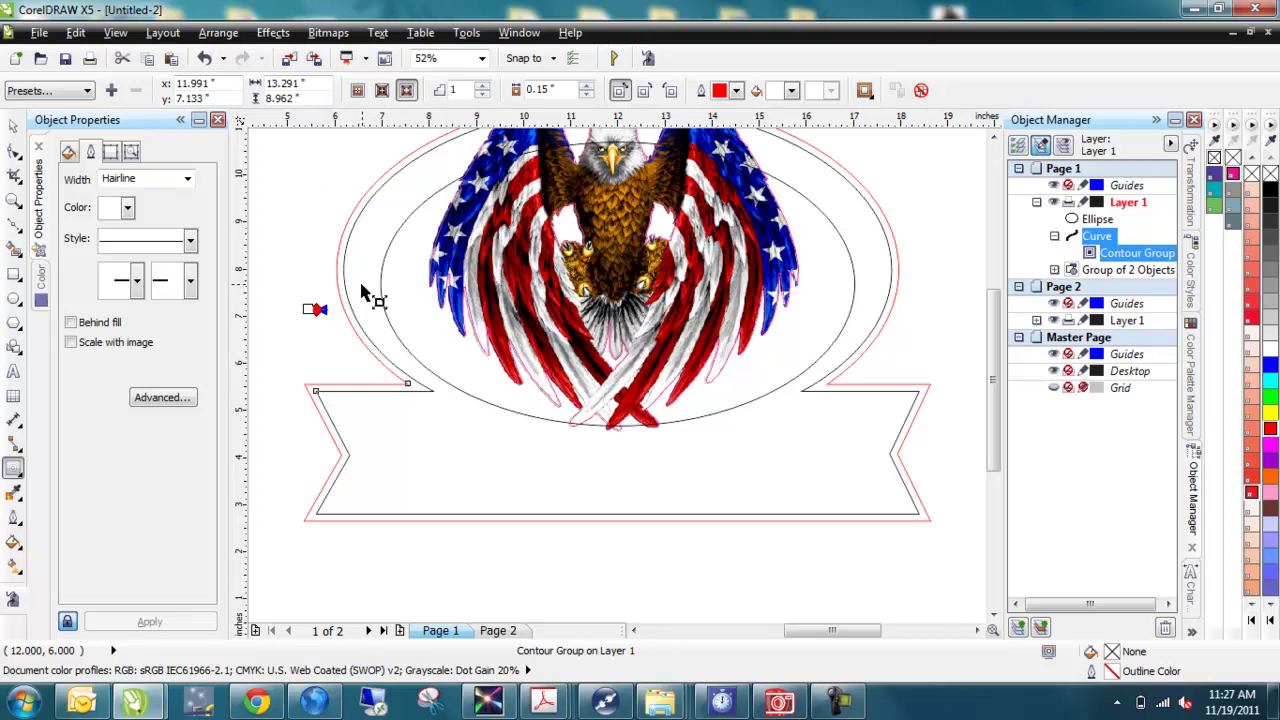
Break the contour group apart into two separate curves
{"action": "key", "text": "ctrl+k"}
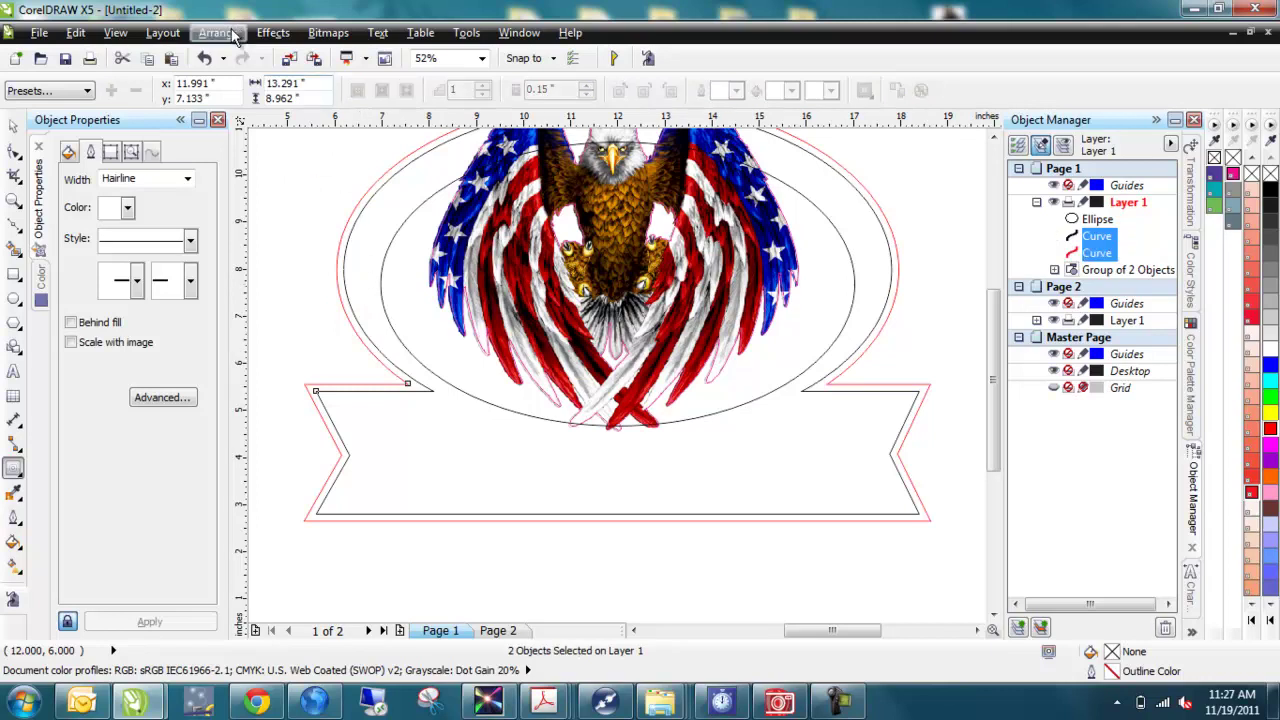
{"action": "key", "text": "space"}
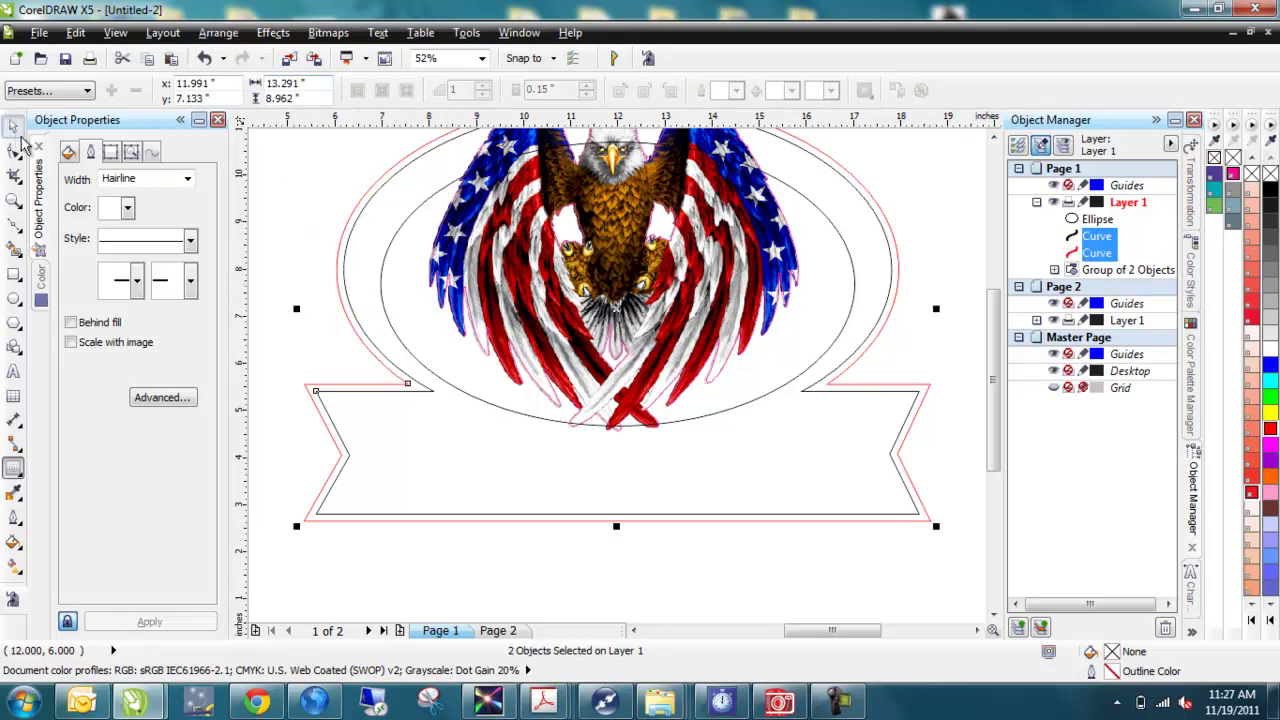
{"action": "left_click", "coordinate": [352, 292]}
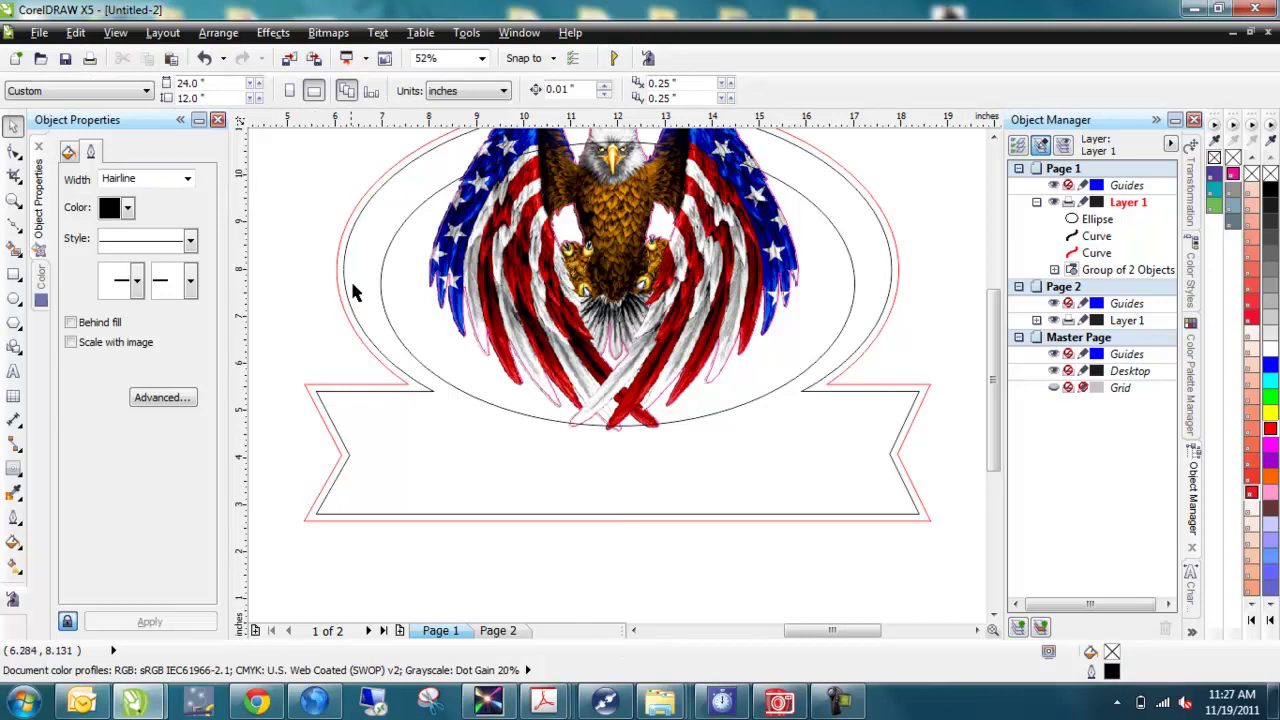
Fill the welded ellipse-and-banner curve with blue and the larger contour curve behind it with red
{"action": "left_click", "coordinate": [381, 357]}
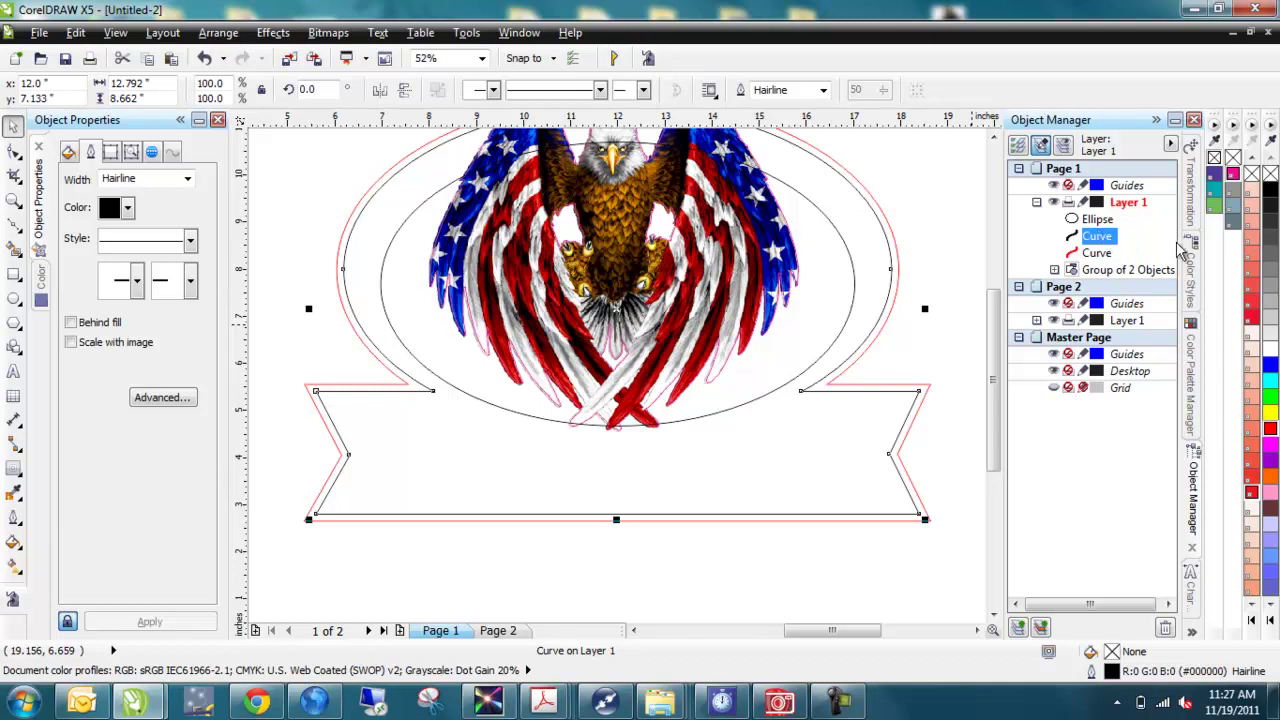
{"action": "left_click", "coordinate": [1271, 366]}
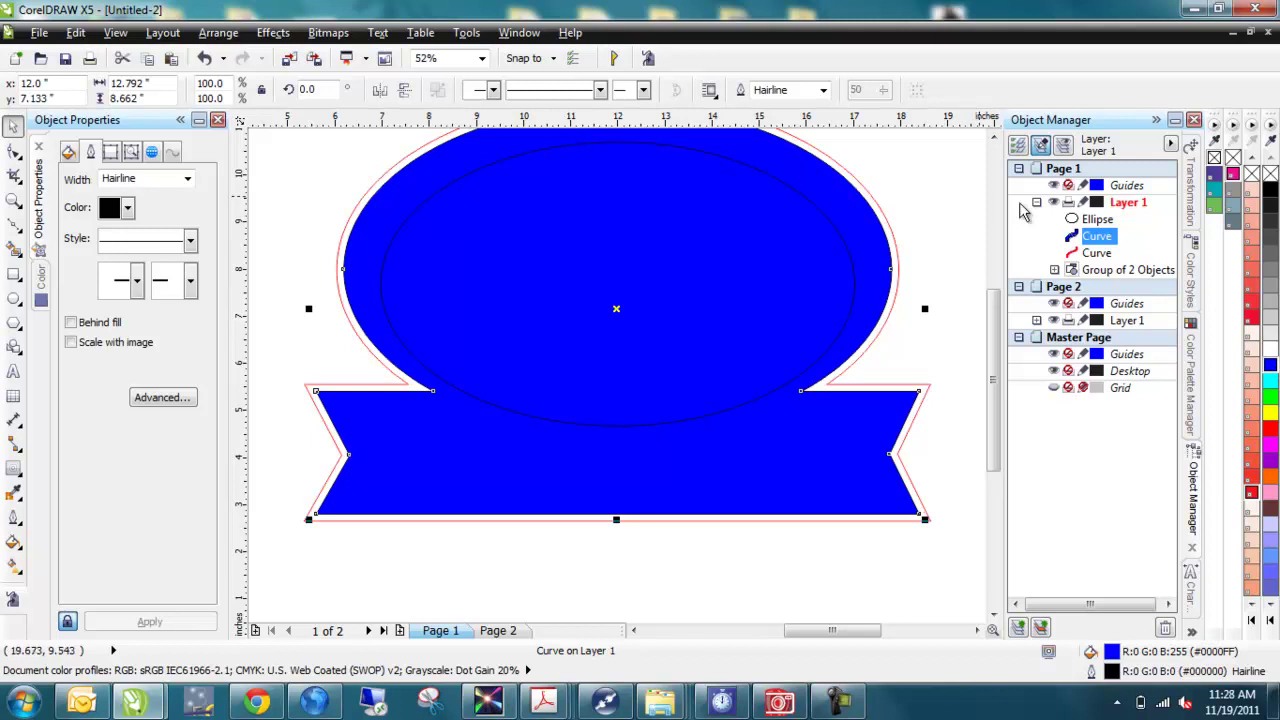
{"action": "left_click", "coordinate": [1110, 256]}
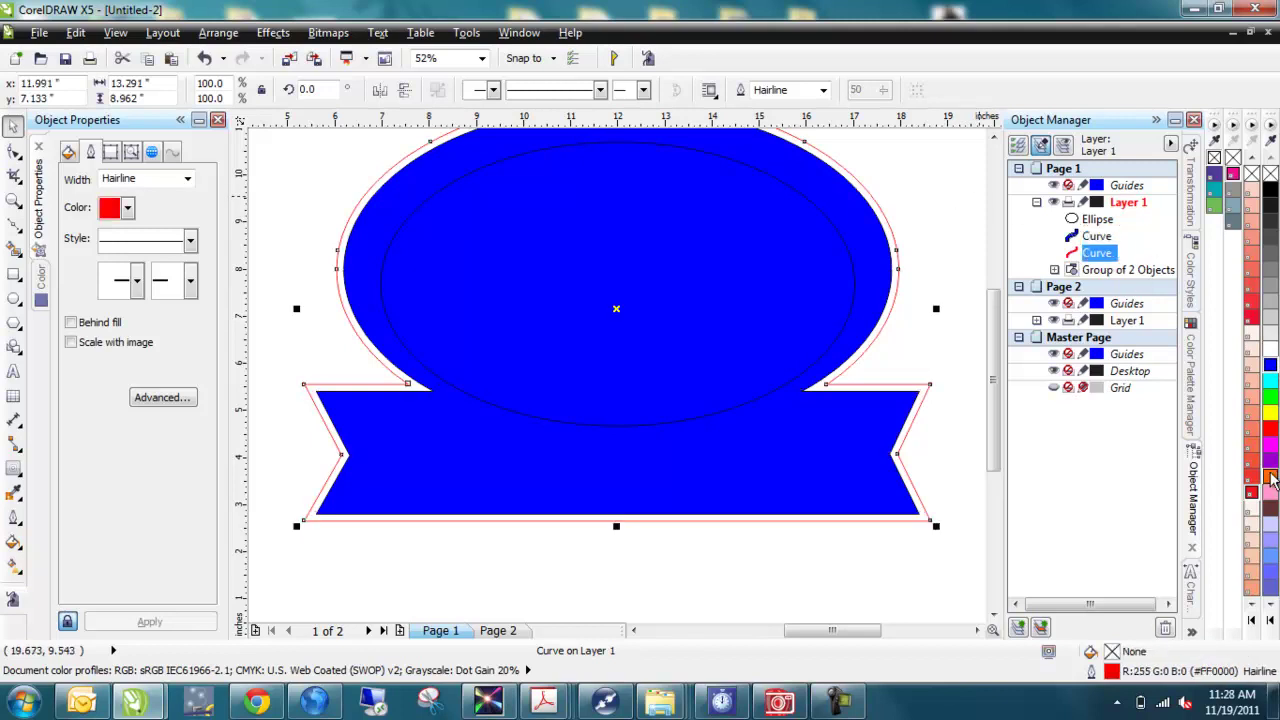
{"action": "left_click", "coordinate": [1269, 429]}
{"action": "left_click", "coordinate": [961, 200]}
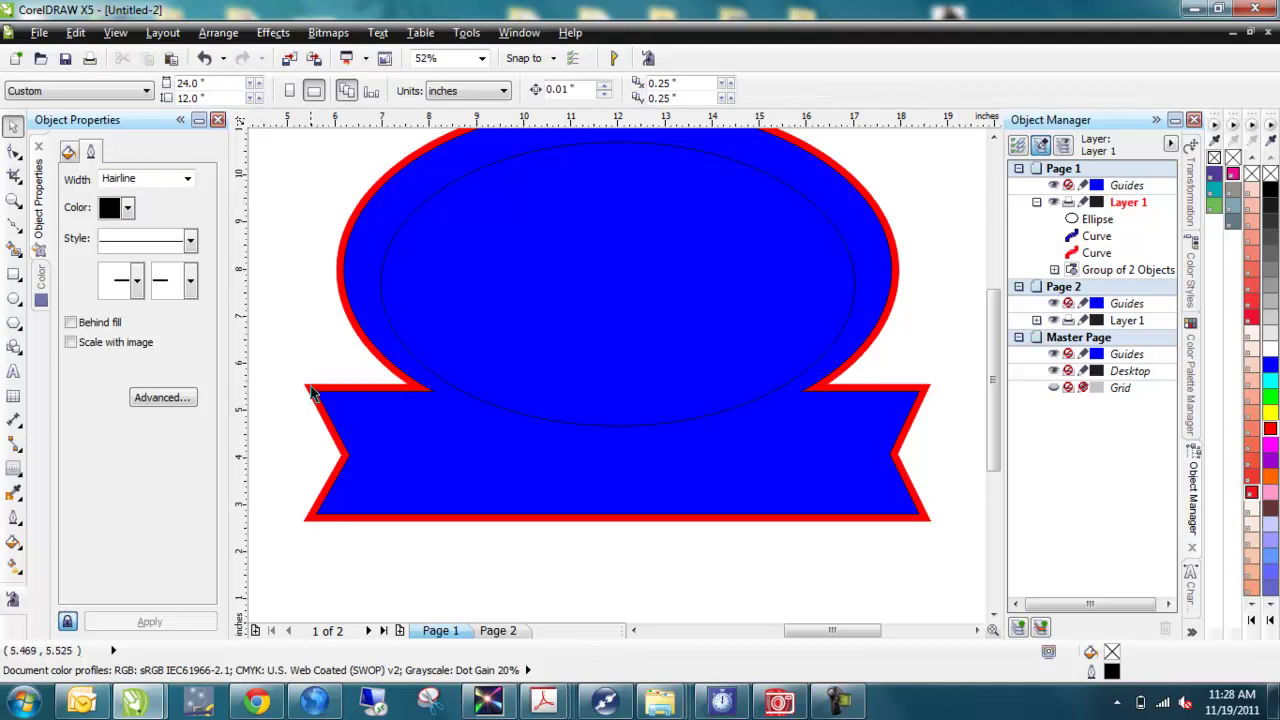
Remove the outlines from the blue welded shape and the red contour shape
{"action": "left_click", "coordinate": [842, 400]}
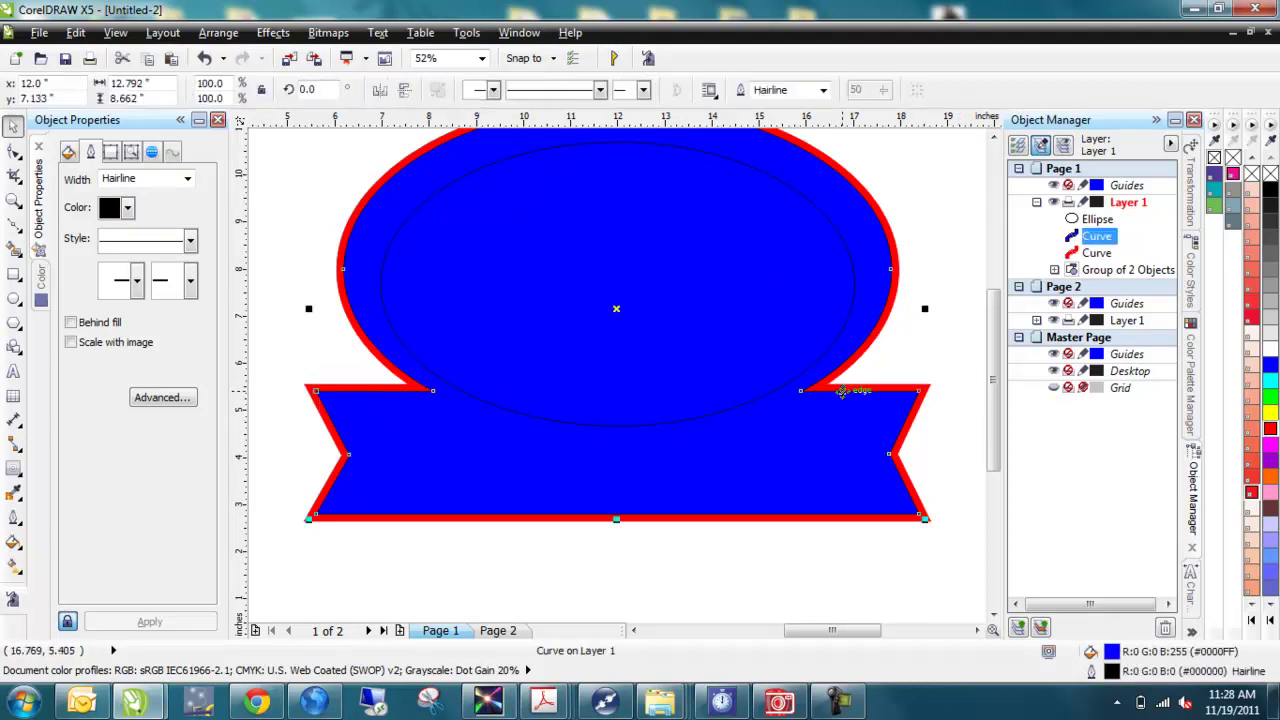
{"action": "right_click", "coordinate": [1252, 173]}
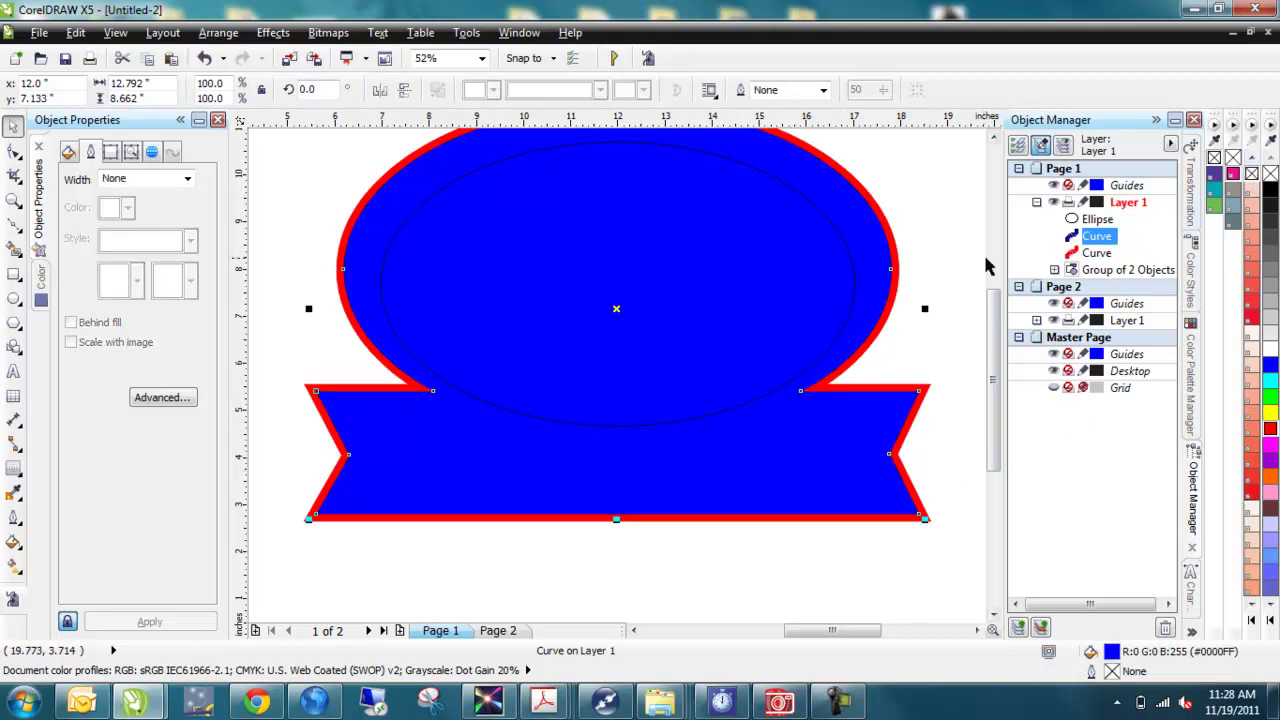
{"action": "left_click", "coordinate": [957, 243]}
{"action": "left_click", "coordinate": [900, 240]}
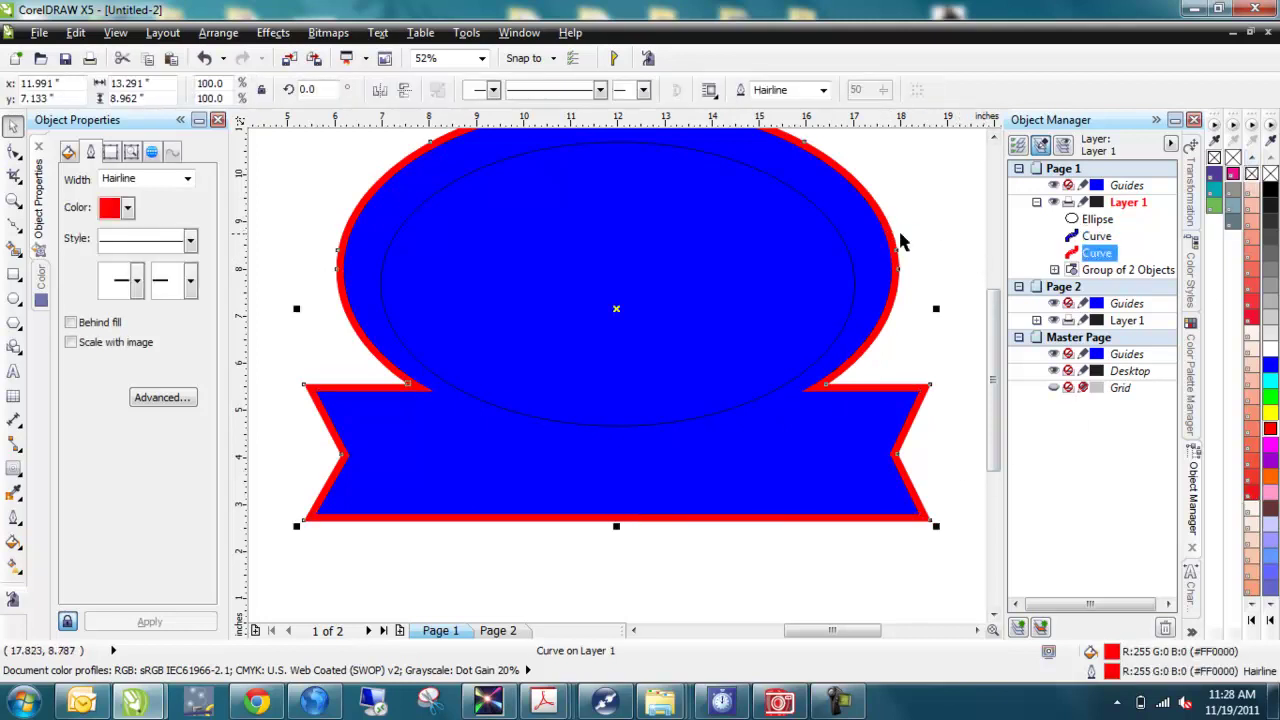
{"action": "right_click", "coordinate": [1233, 160]}
{"action": "left_click", "coordinate": [945, 180]}
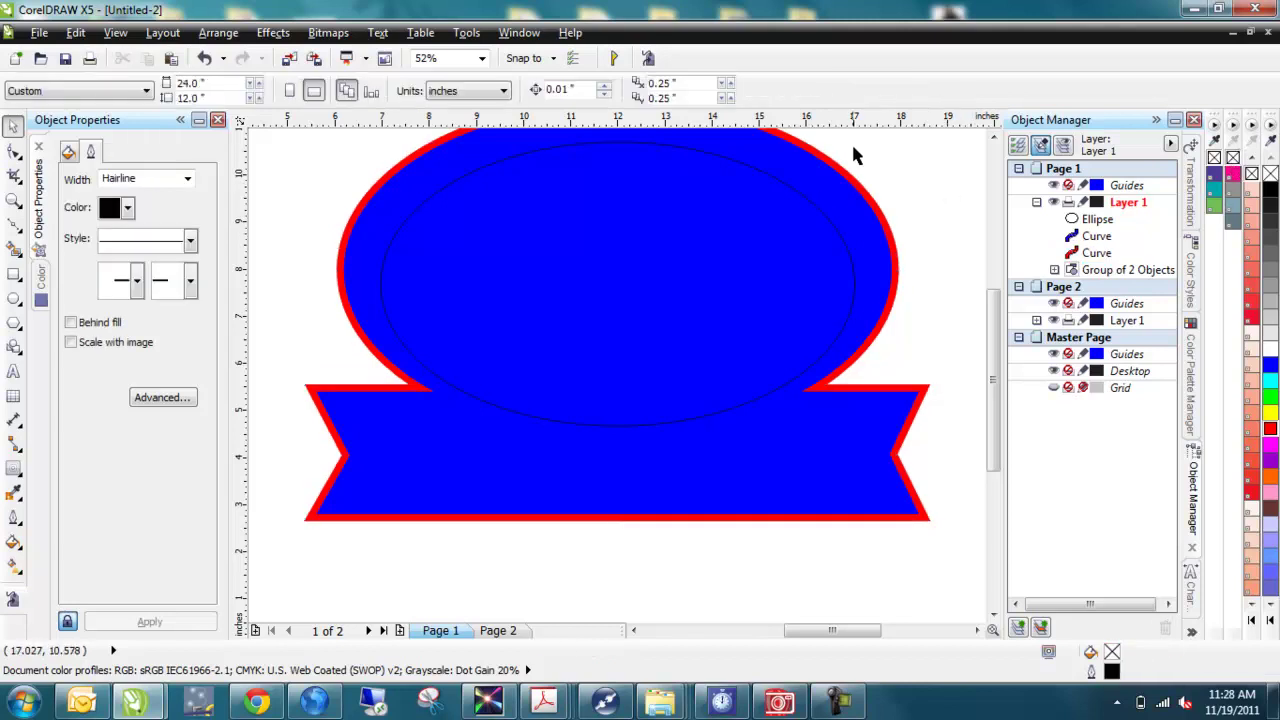
Give the inner ellipse a white fill and a white outline
{"action": "left_click", "coordinate": [990, 140]}
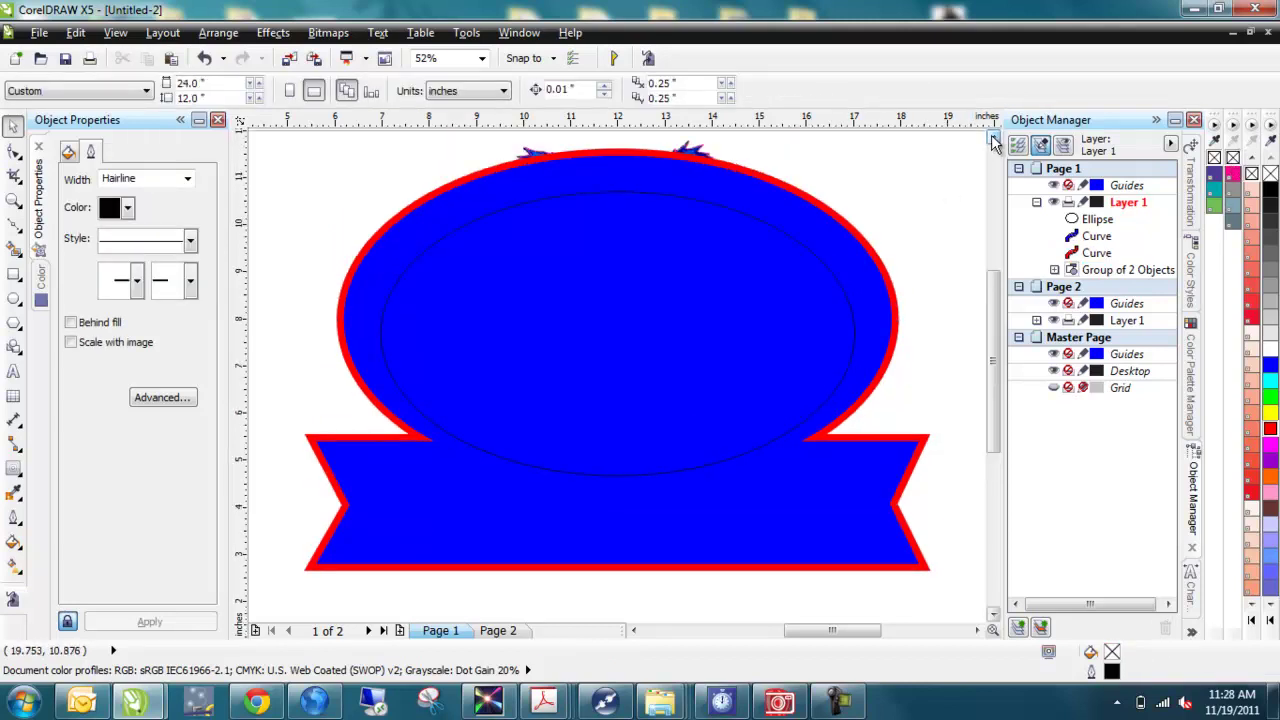
{"action": "left_click", "coordinate": [700, 205]}
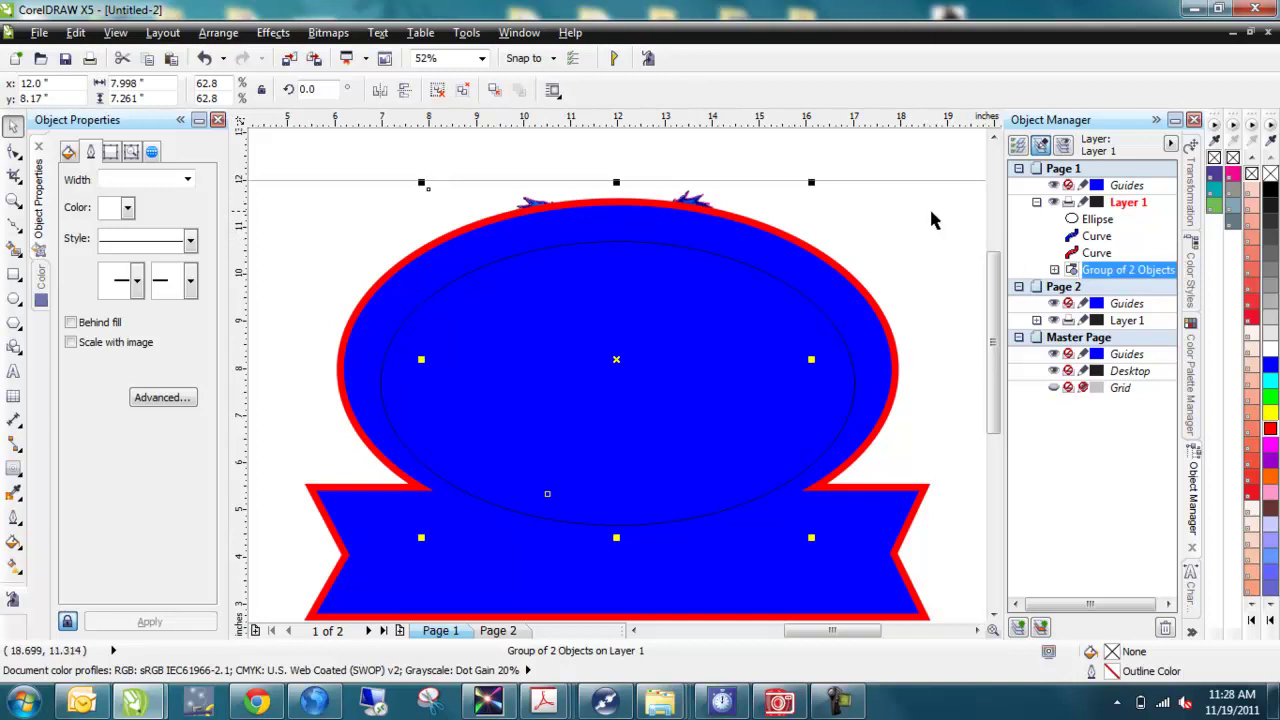
{"action": "left_click", "coordinate": [737, 268]}
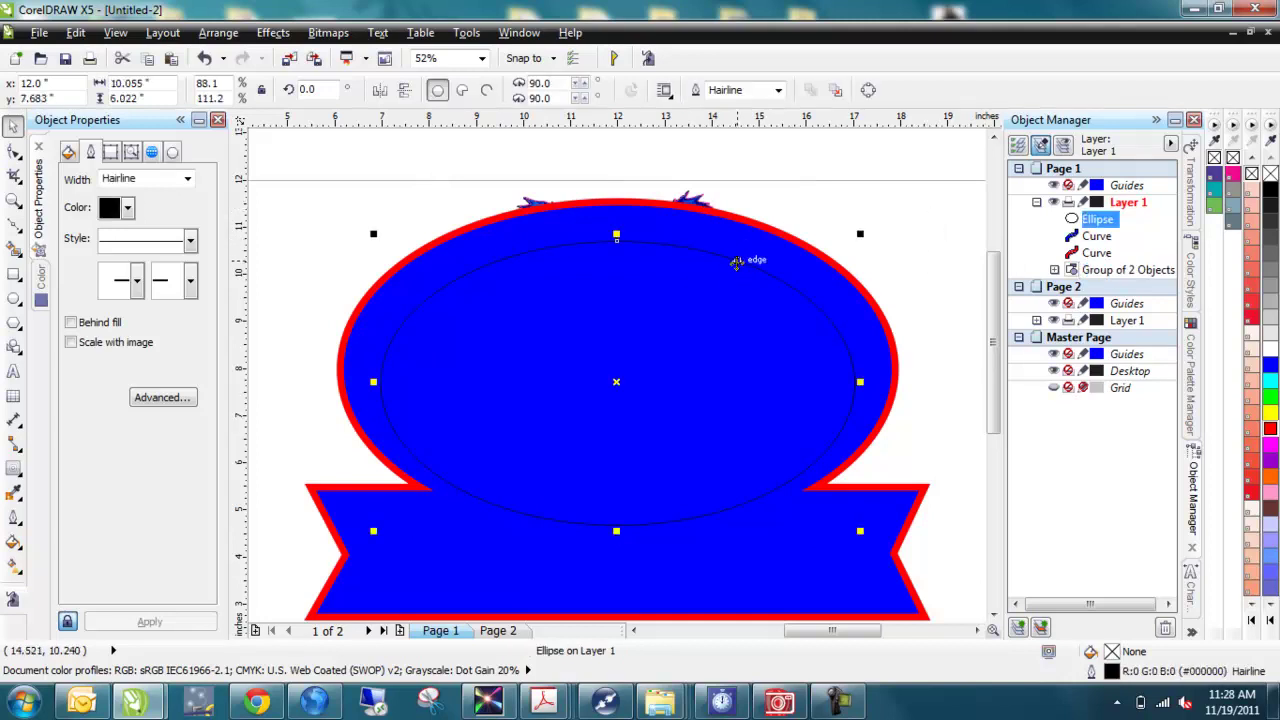
{"action": "left_click", "coordinate": [1270, 349]}
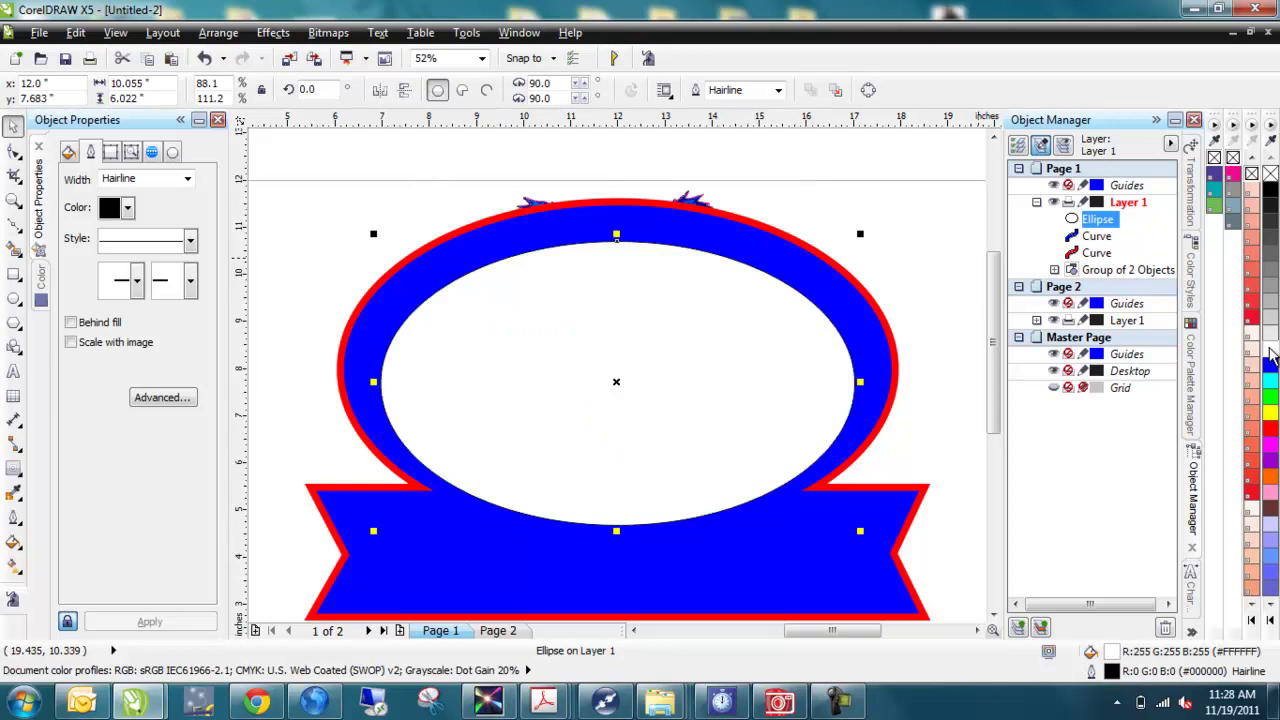
{"action": "right_click", "coordinate": [1270, 349]}
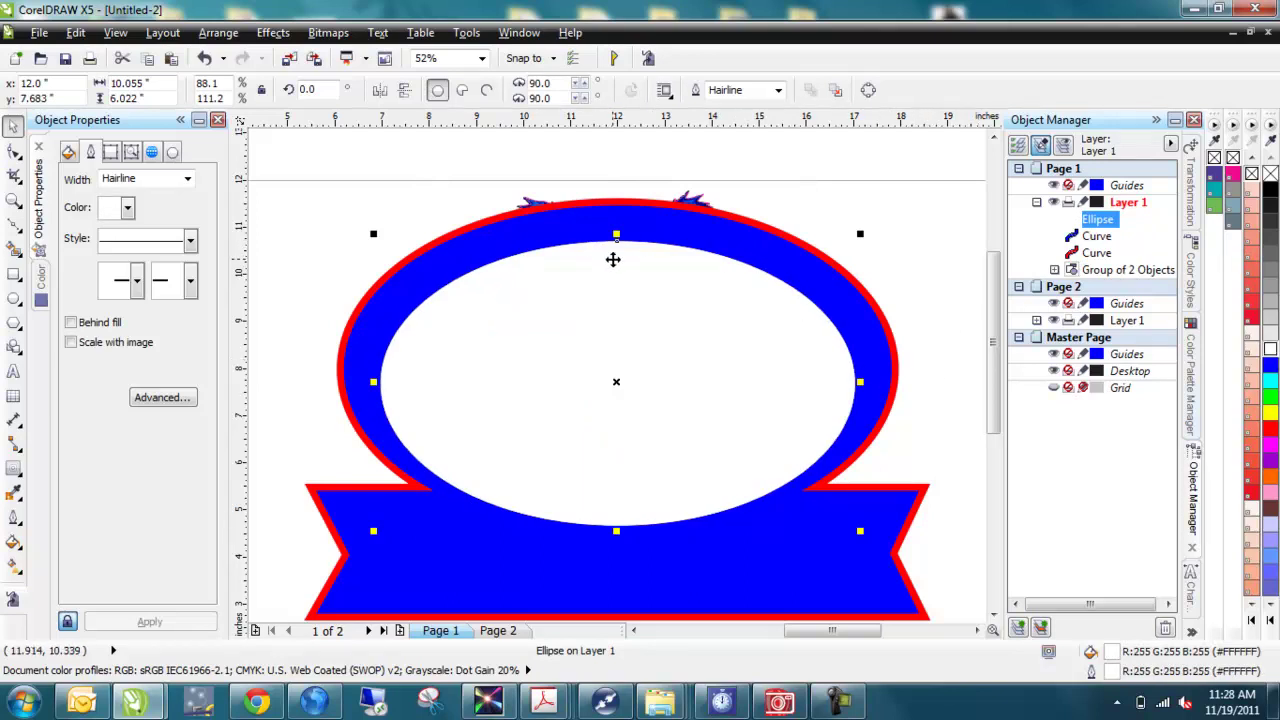
Enlarge the white ellipse about its center to about 10.86 by 6.51 inches and nudge it up to about y 7.92 inches
{"action": "mouse_move", "coordinate": [616, 236]}
{"action": "left_mouse_down"}
{"action": "mouse_move", "coordinate": [622, 218]}
{"action": "mouse_move", "coordinate": [618, 234]}
{"action": "left_mouse_up"}
{"action": "left_click_drag", "start_coordinate": [862, 228], "coordinate": [820, 294]}
{"action": "left_click_drag", "start_coordinate": [860, 234], "coordinate": [880, 224]}
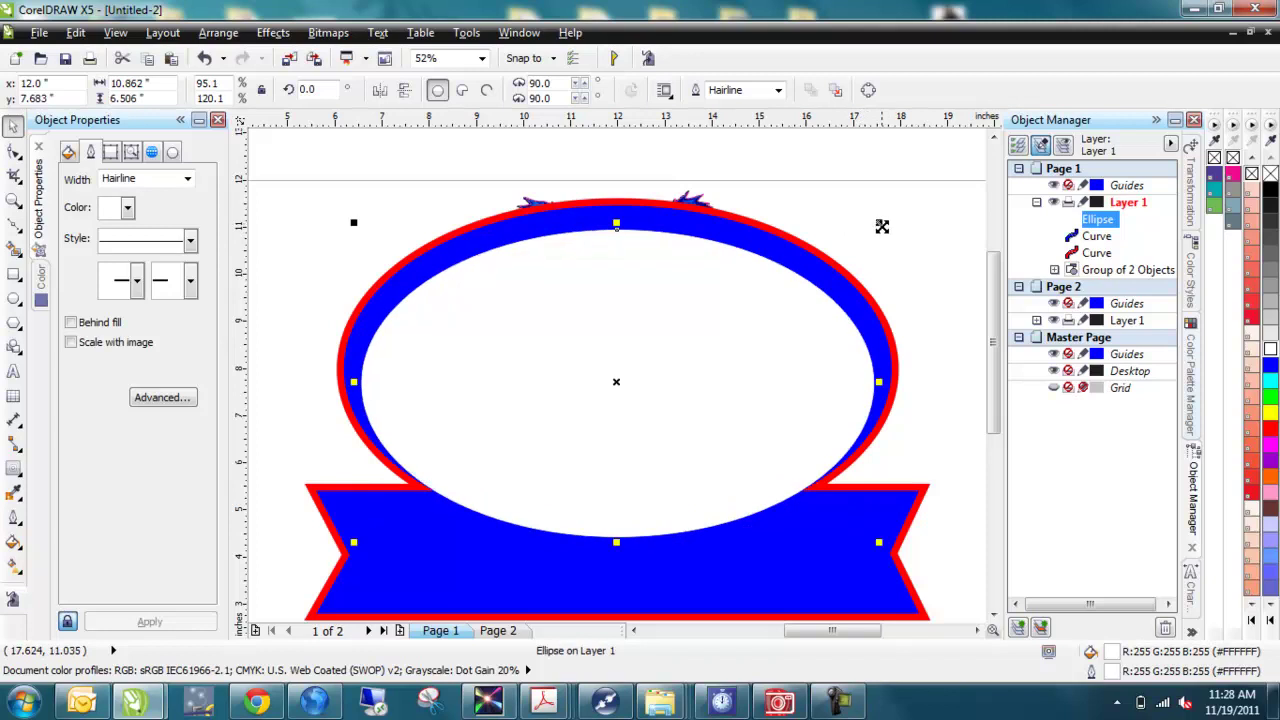
{"action": "key", "text": "Up"}
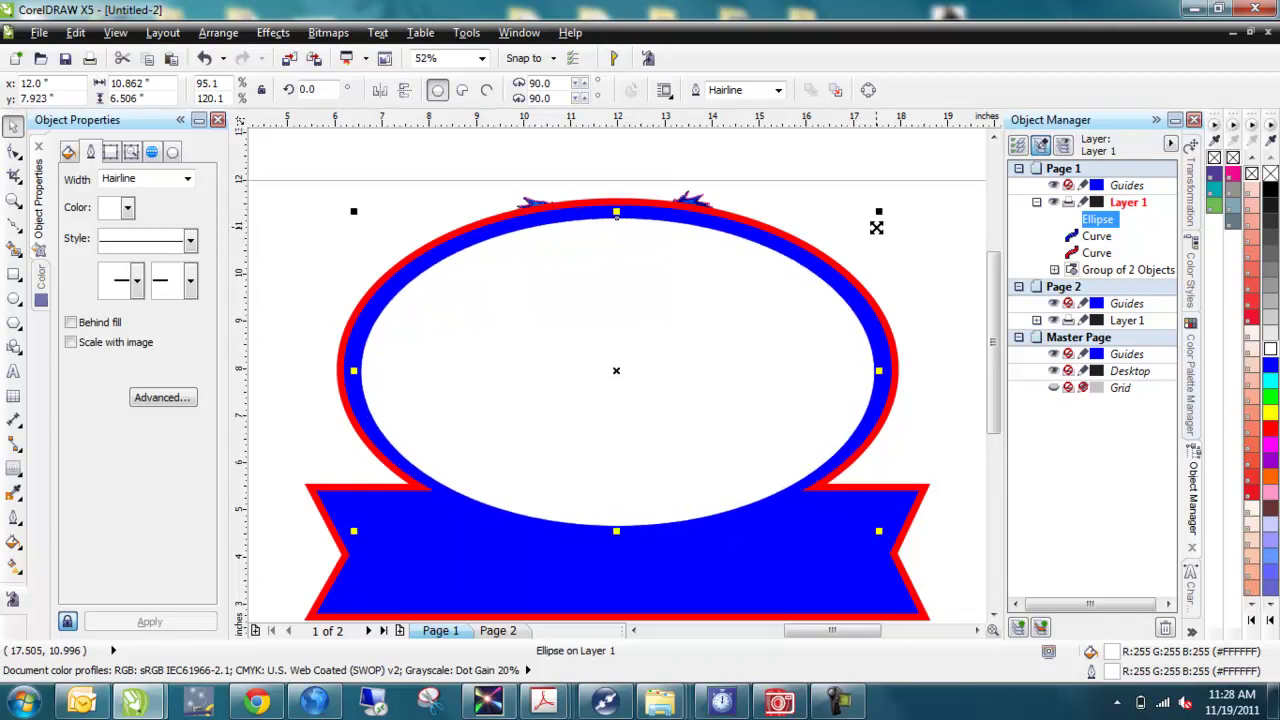
Nudge the white ellipse down to about y 7.88 inches
{"action": "key", "text": "Down"}
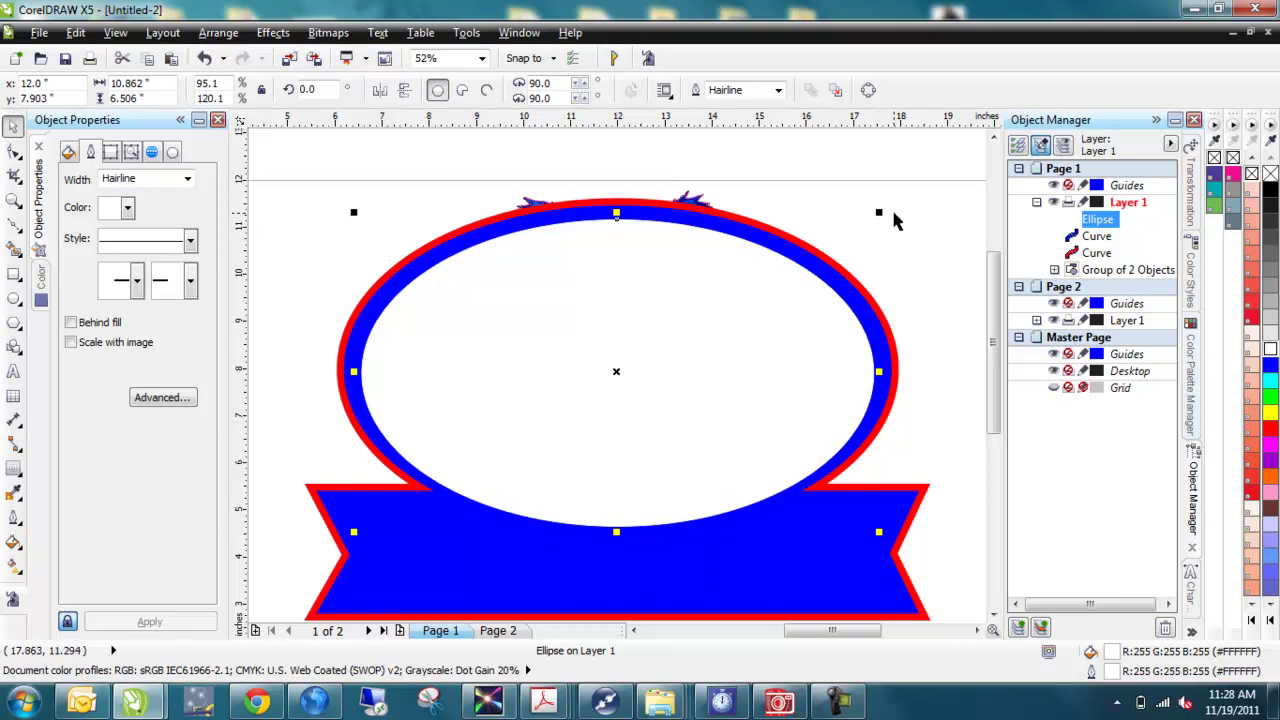
{"action": "left_click", "coordinate": [893, 220]}
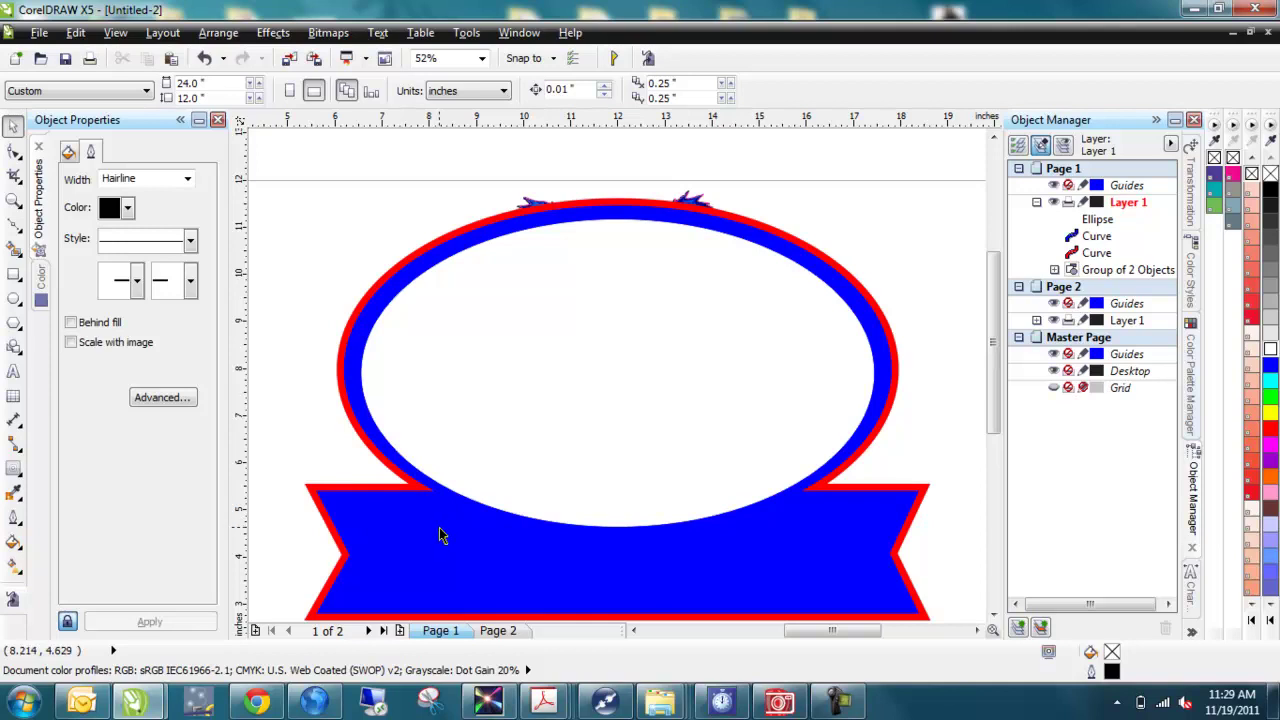
{"action": "key", "text": "Tab"}
{"action": "key", "text": "Down"}
{"action": "key", "text": "Down"}
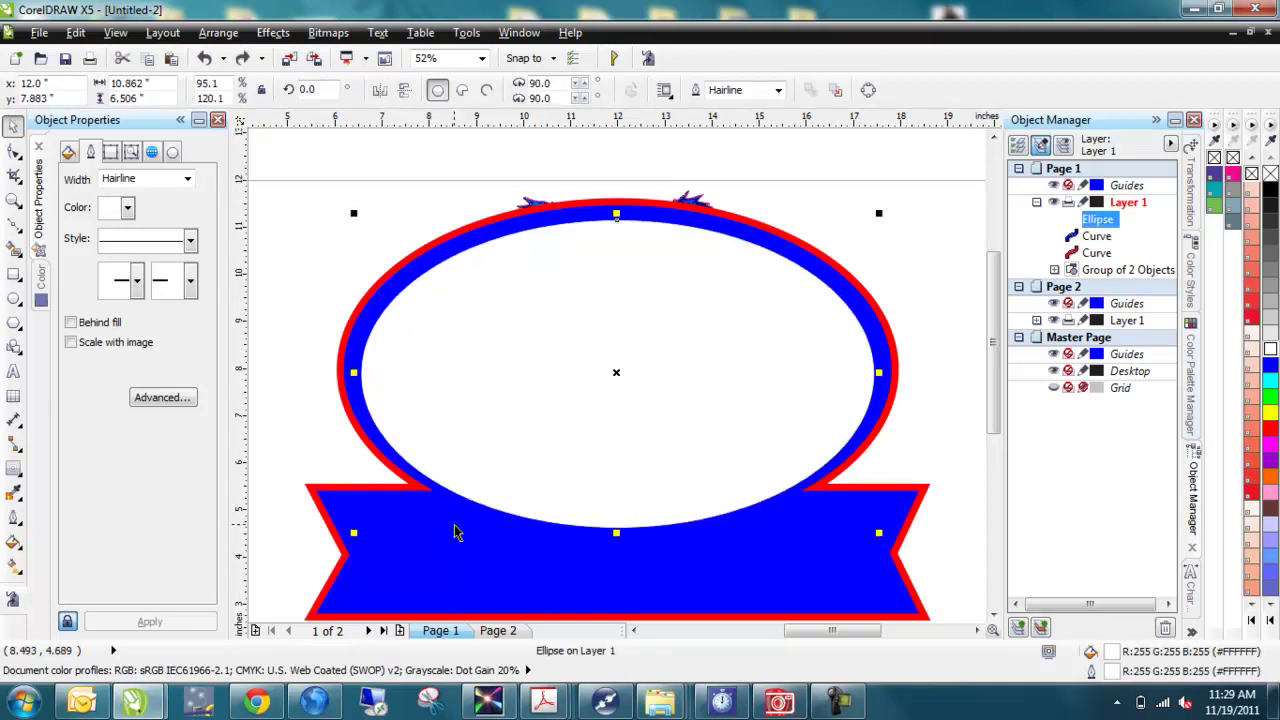
Undo the inner ellipse's nudges, enlargement, white fill and outline, and the outline removal on the blue shape
{"action": "key", "text": "ctrl+z"}
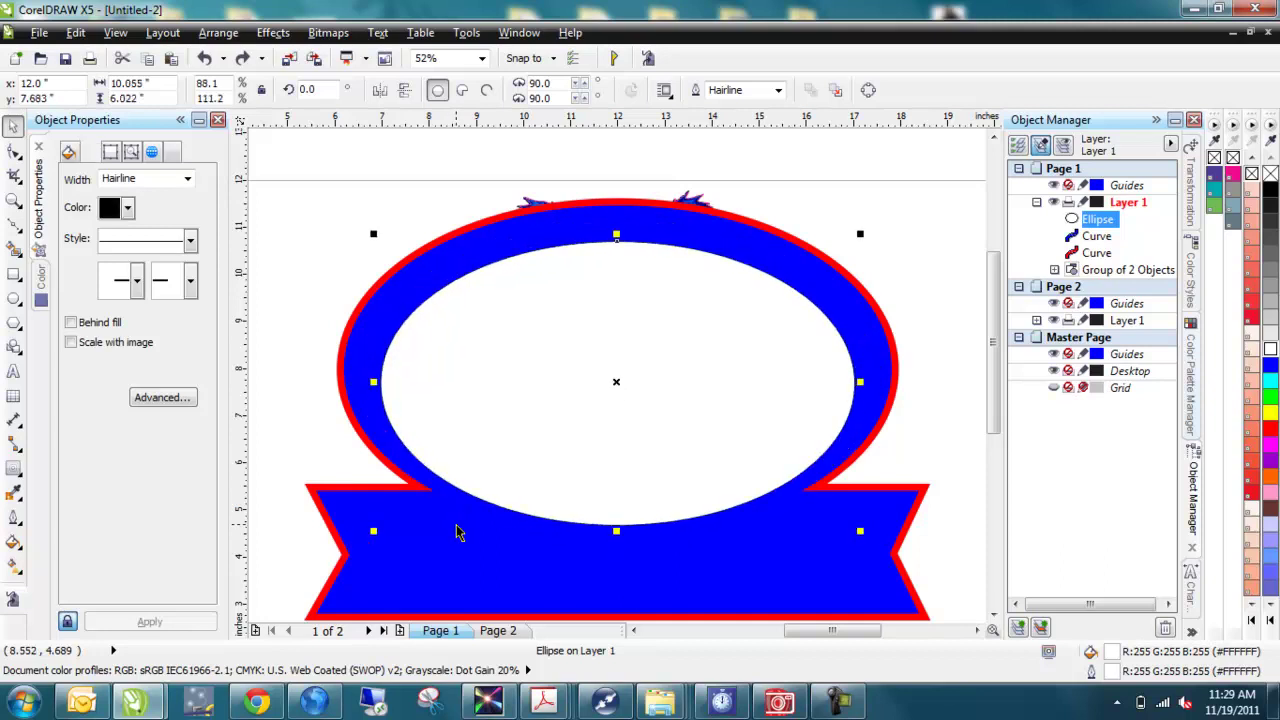
{"action": "key", "text": "ctrl+z"}
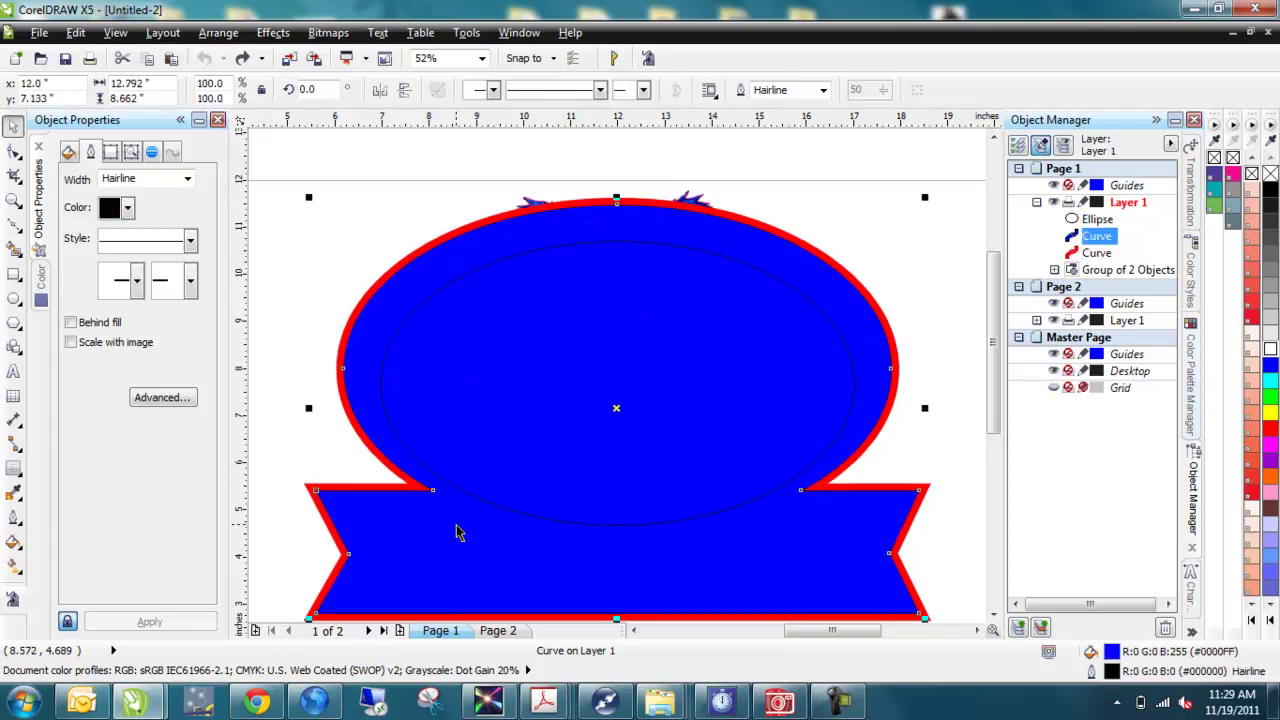
{"action": "left_click", "coordinate": [943, 184]}
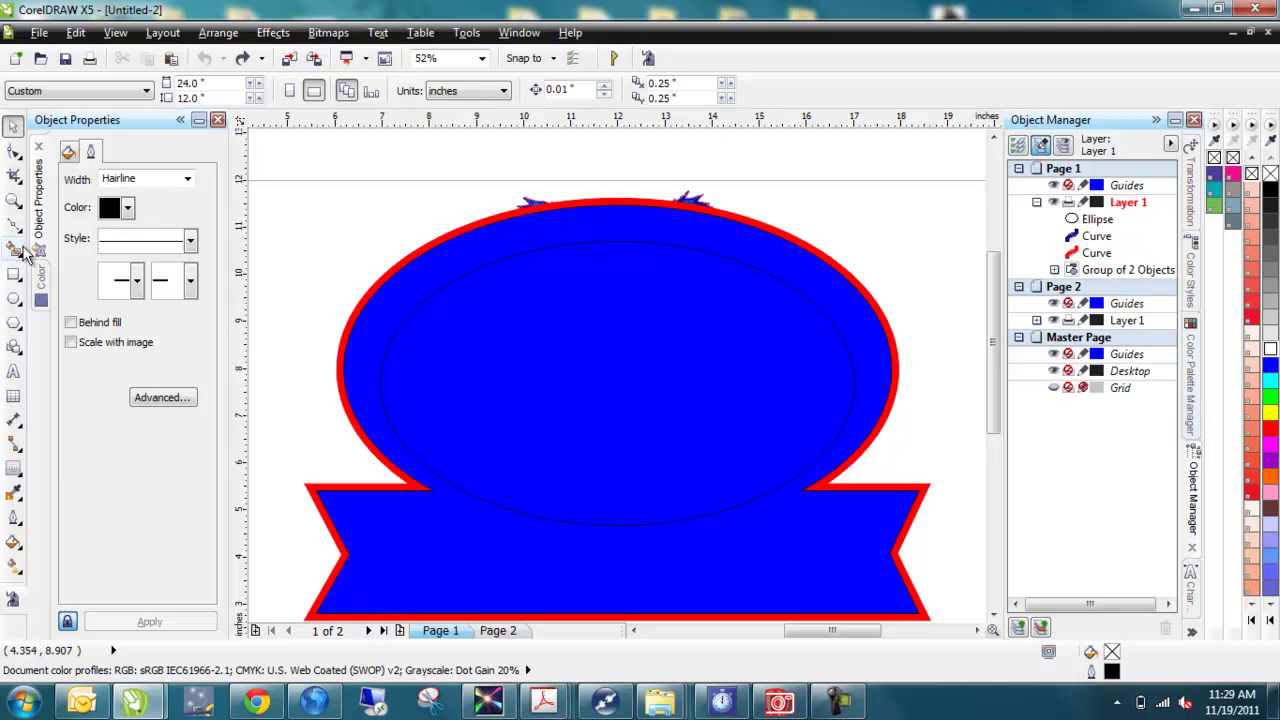
Draw a rectangle about 12.79 by 2.60 inches over the banner, spanning its outer blue corners
{"action": "left_click", "coordinate": [13, 277]}
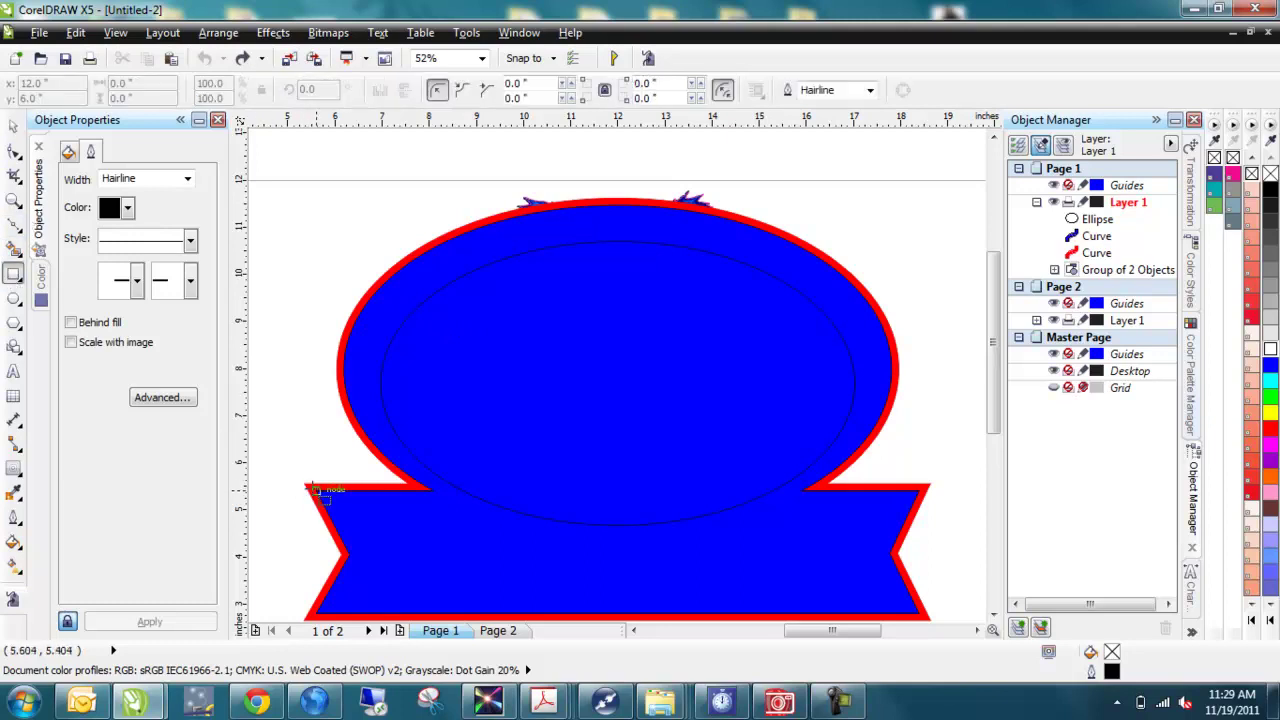
{"action": "left_click_drag", "start_coordinate": [313, 488], "coordinate": [919, 561]}
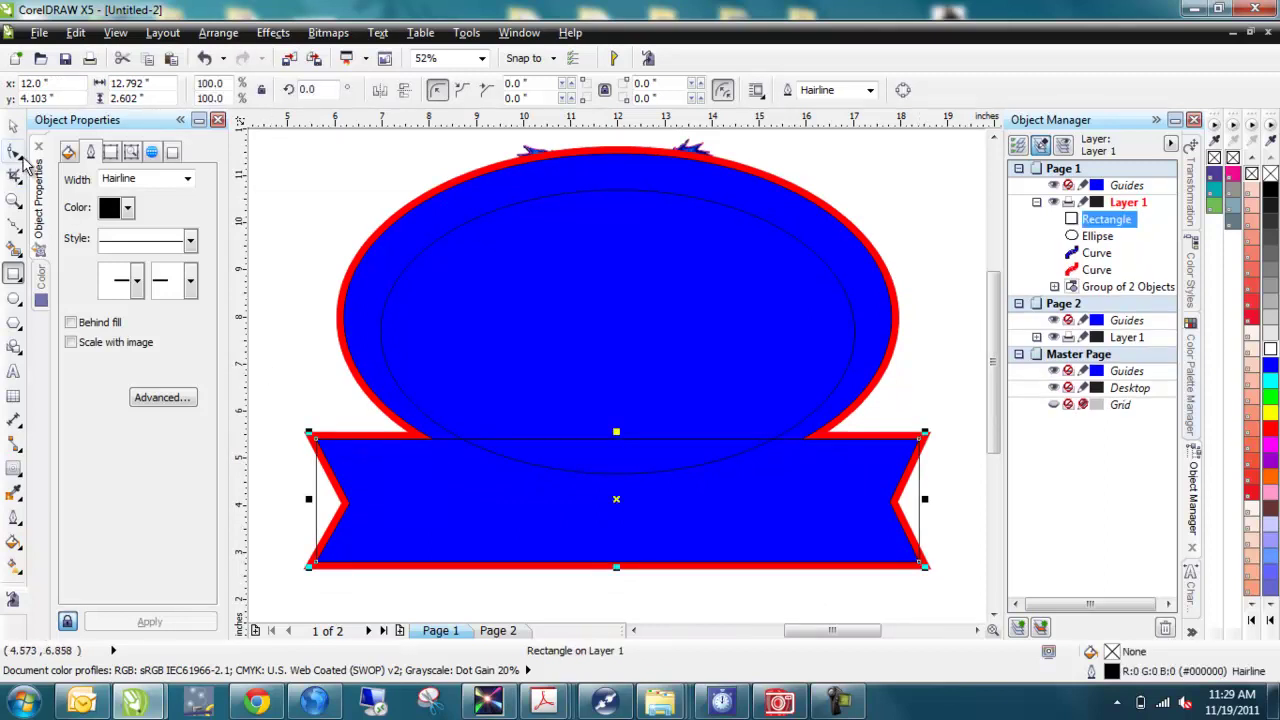
Convert the inner ellipse and the banner rectangle to curves
{"action": "right_click", "coordinate": [492, 437]}
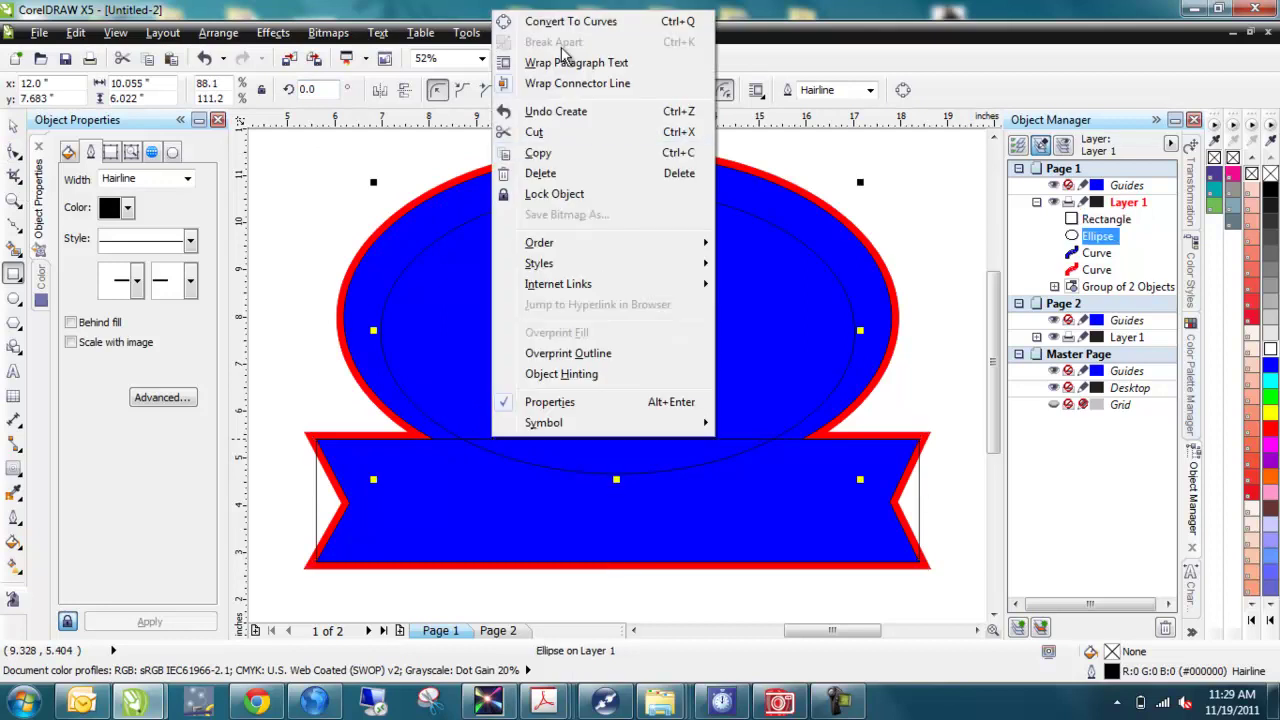
{"action": "left_click", "coordinate": [545, 21]}
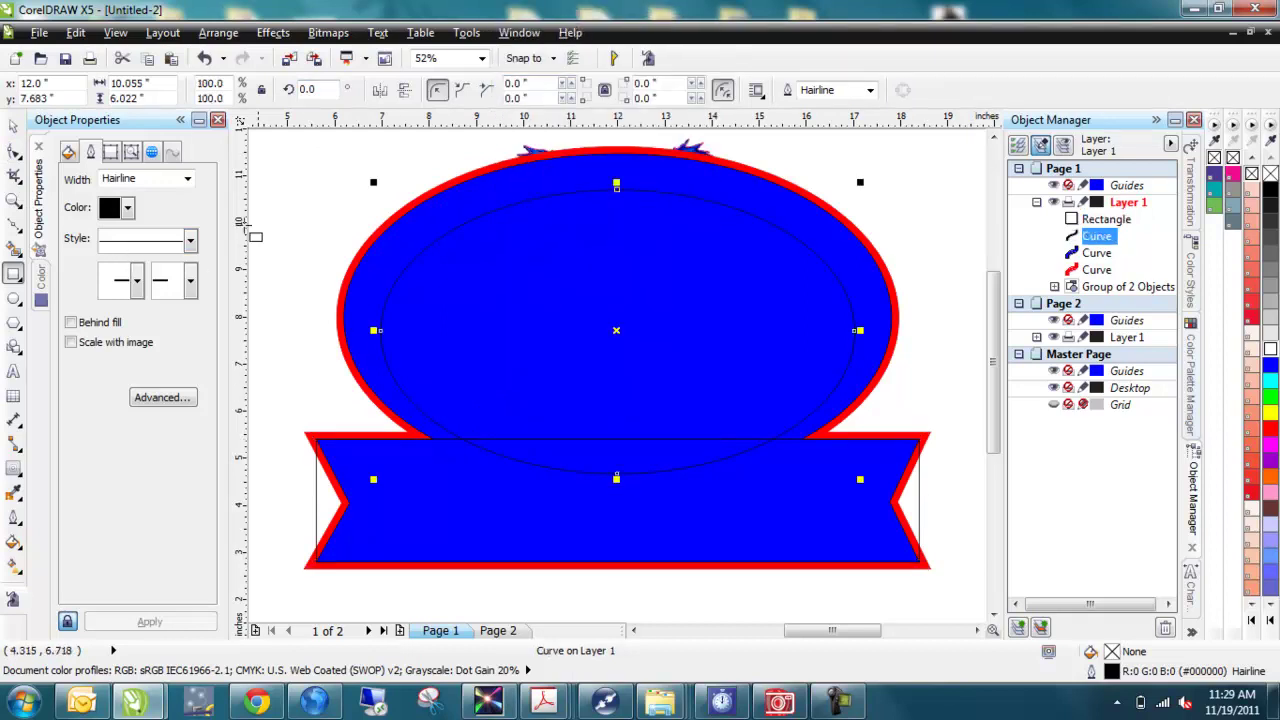
{"action": "left_click", "coordinate": [288, 211]}
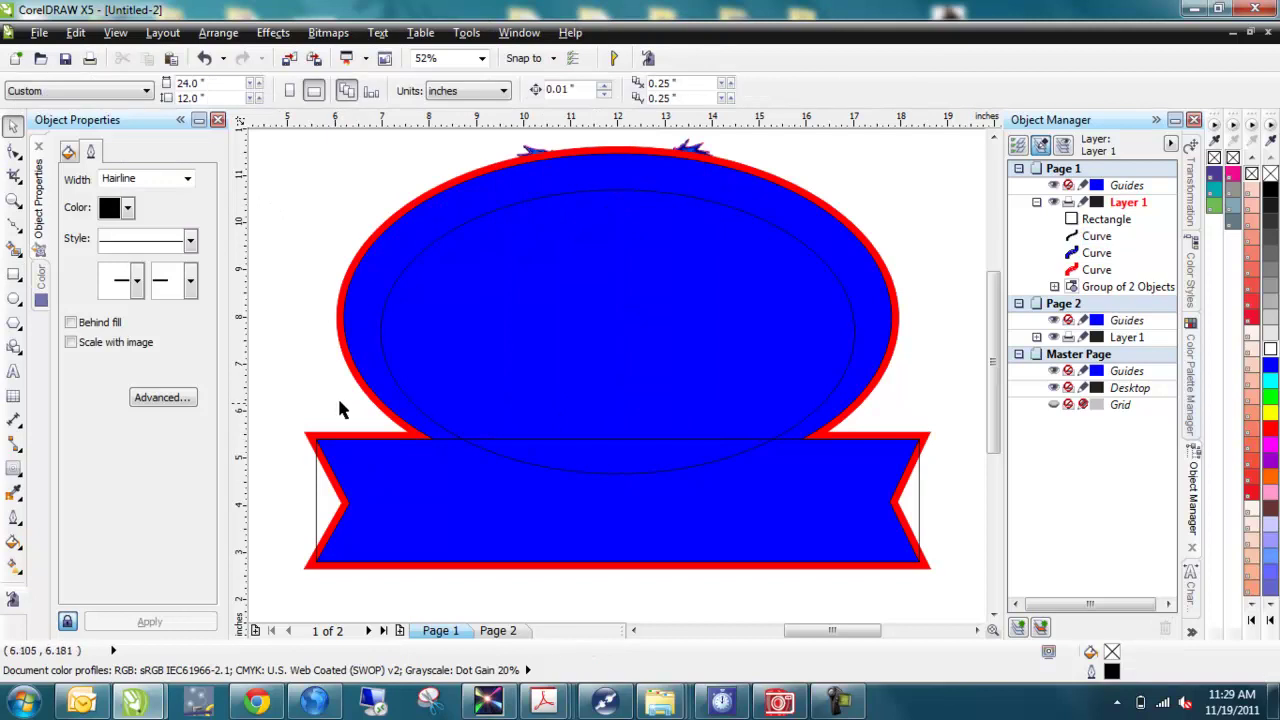
{"action": "left_click", "coordinate": [319, 492]}
{"action": "right_click", "coordinate": [316, 492]}
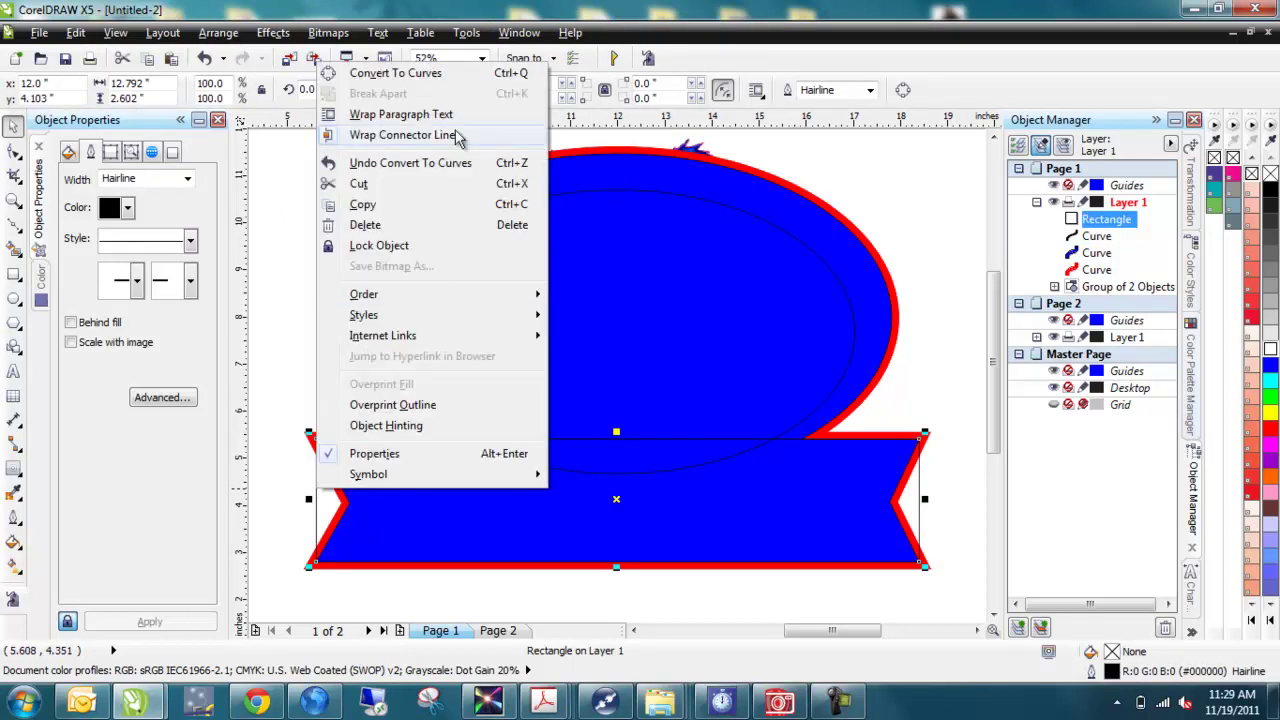
{"action": "left_click", "coordinate": [428, 78]}
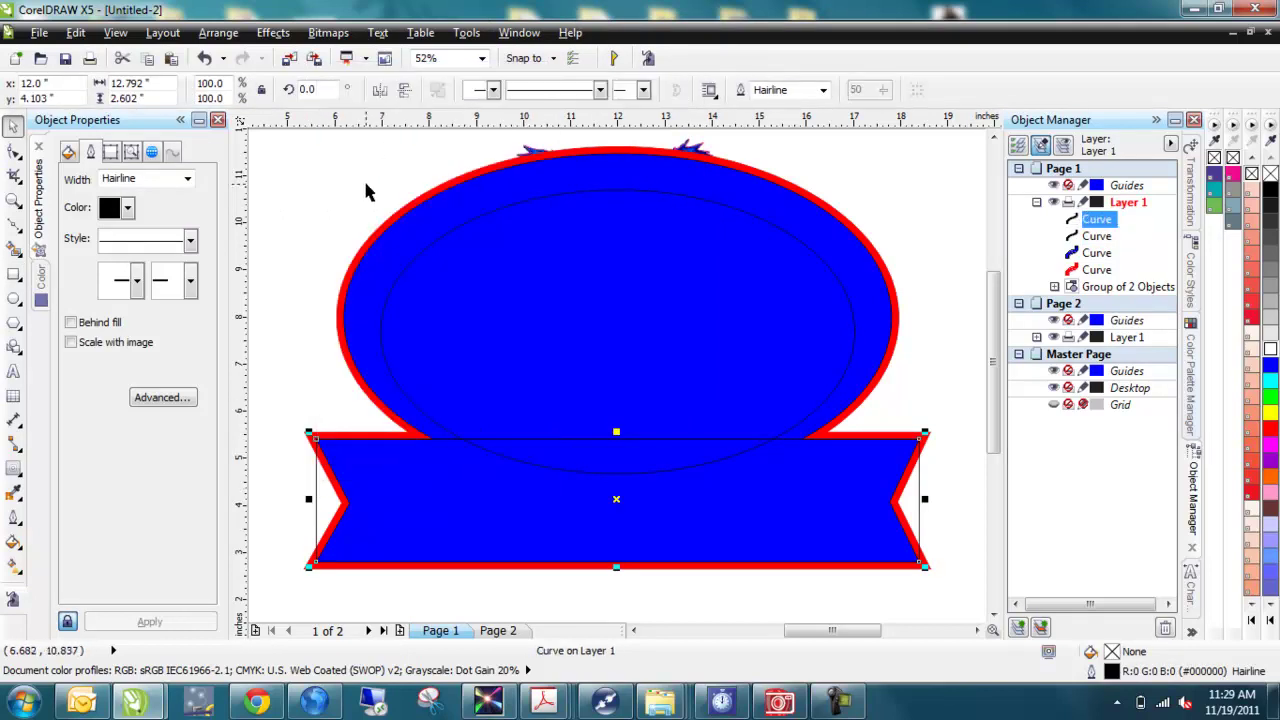
Add a node midway along the rectangle's right edge and move it in to the blue banner's right notch point
{"action": "scroll", "coordinate": [308, 500], "scroll_direction": "up", "scroll_amount": 2}
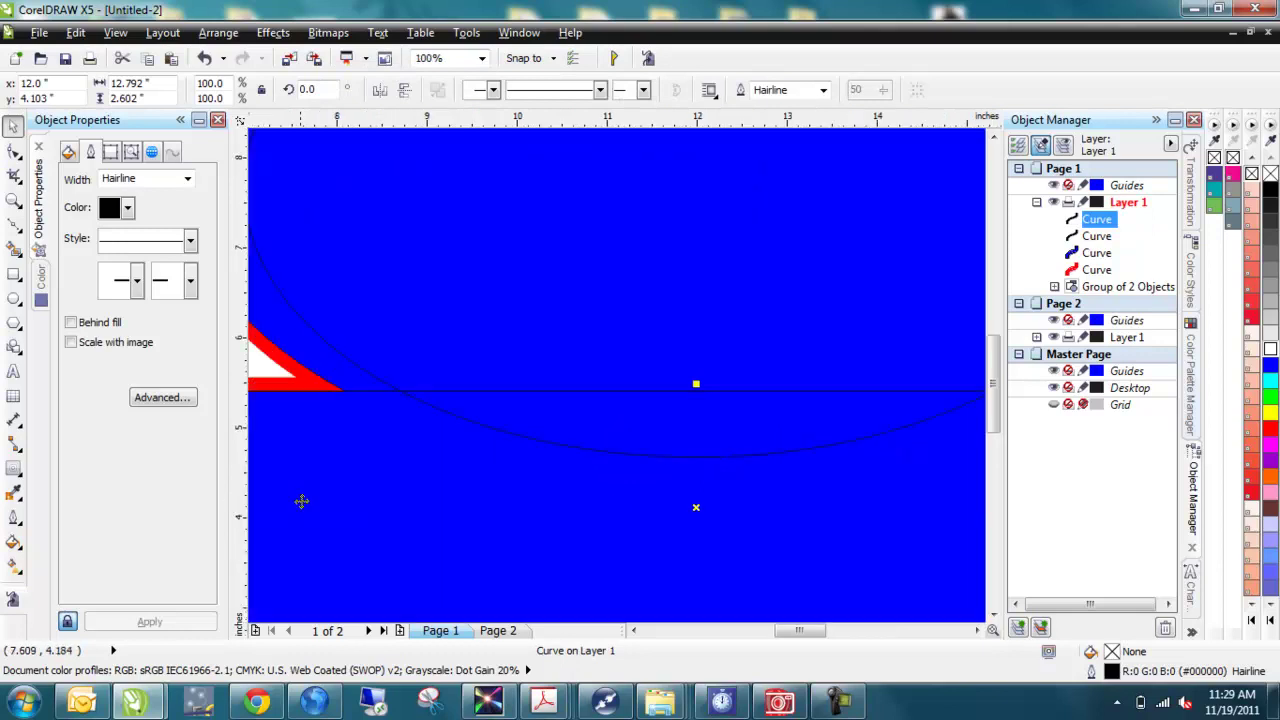
{"action": "scroll", "coordinate": [387, 505], "scroll_direction": "down", "scroll_amount": 2}
{"action": "key", "text": "z"}
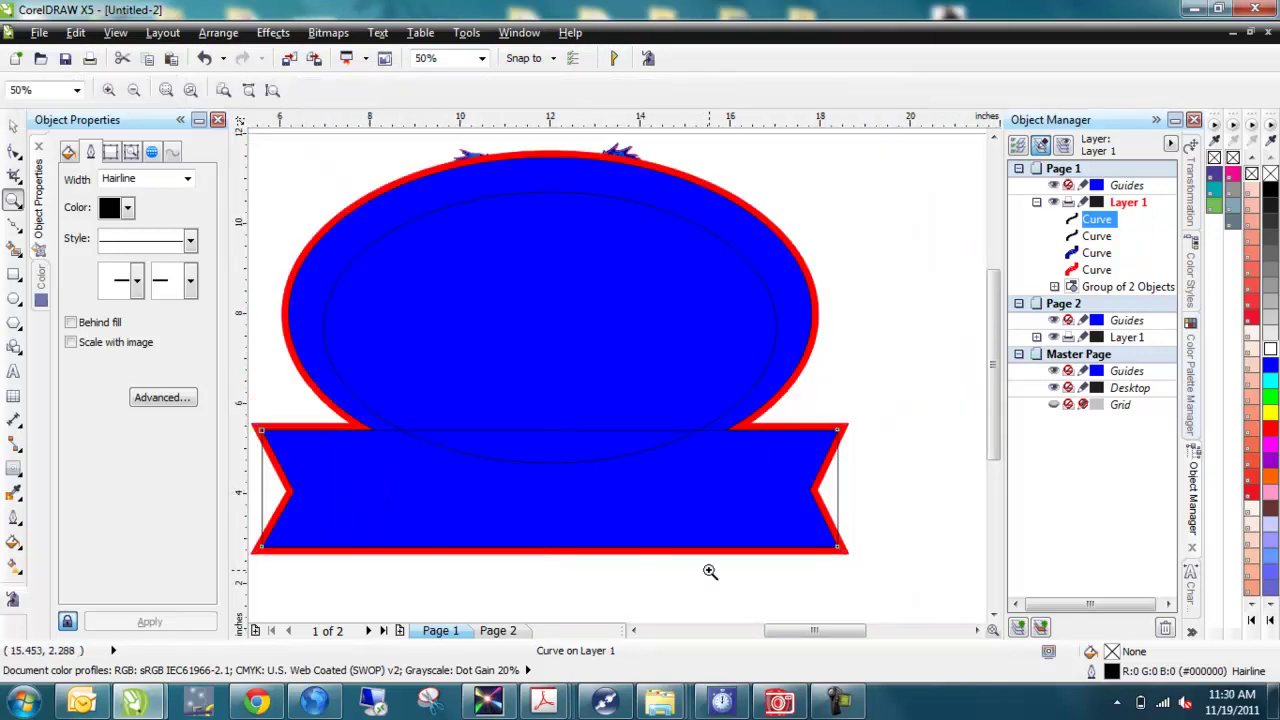
{"action": "left_click_drag", "start_coordinate": [888, 586], "coordinate": [777, 403]}
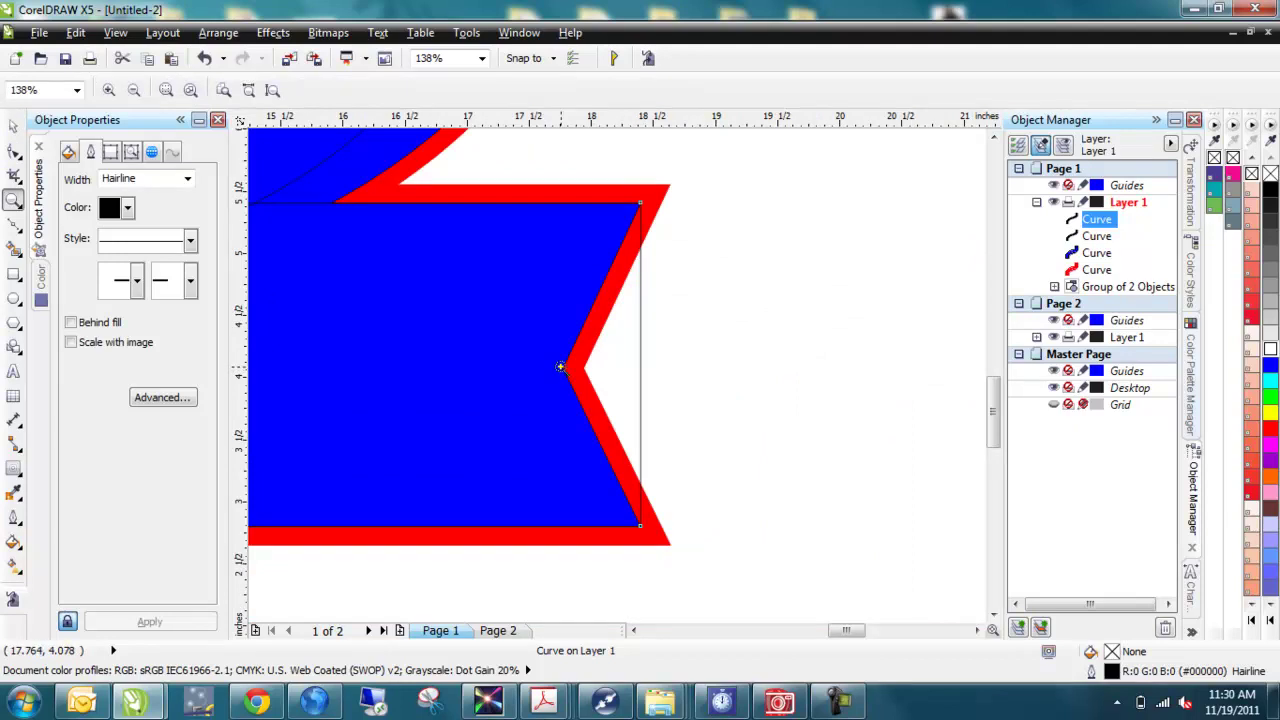
{"action": "left_click", "coordinate": [12, 152]}
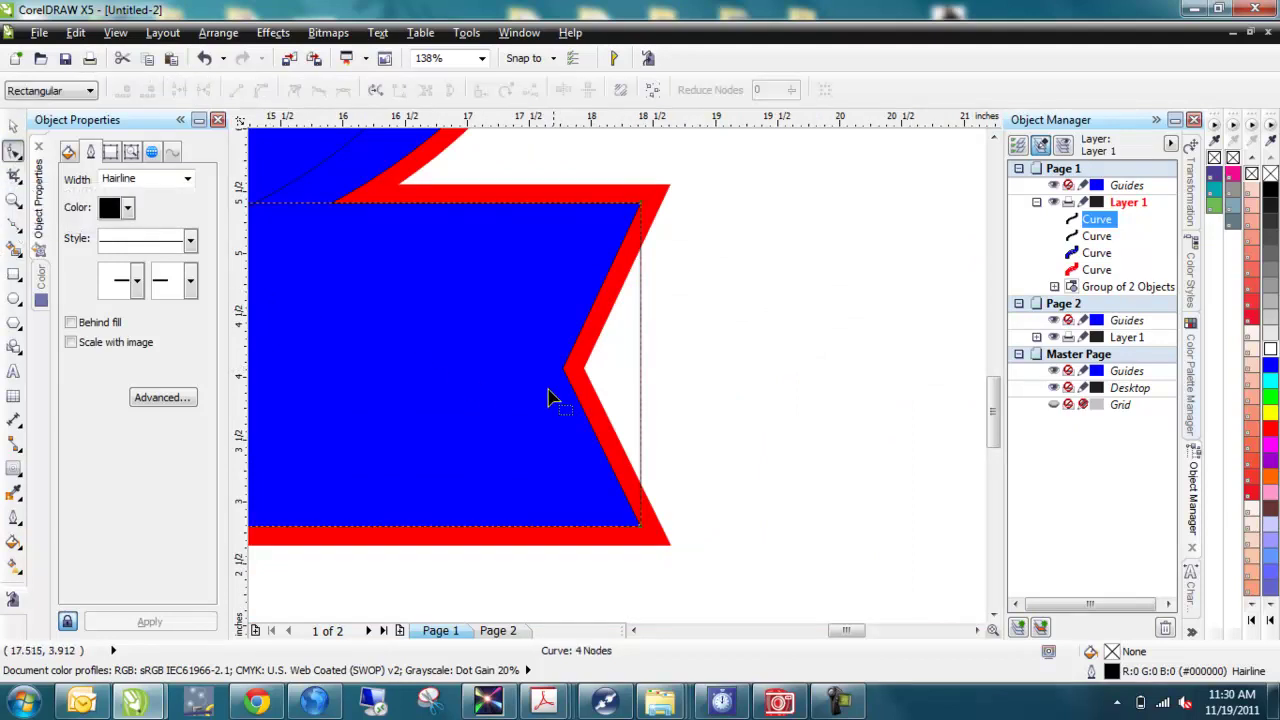
{"action": "double_click", "coordinate": [639, 367]}
{"action": "left_click_drag", "start_coordinate": [639, 367], "coordinate": [564, 372]}
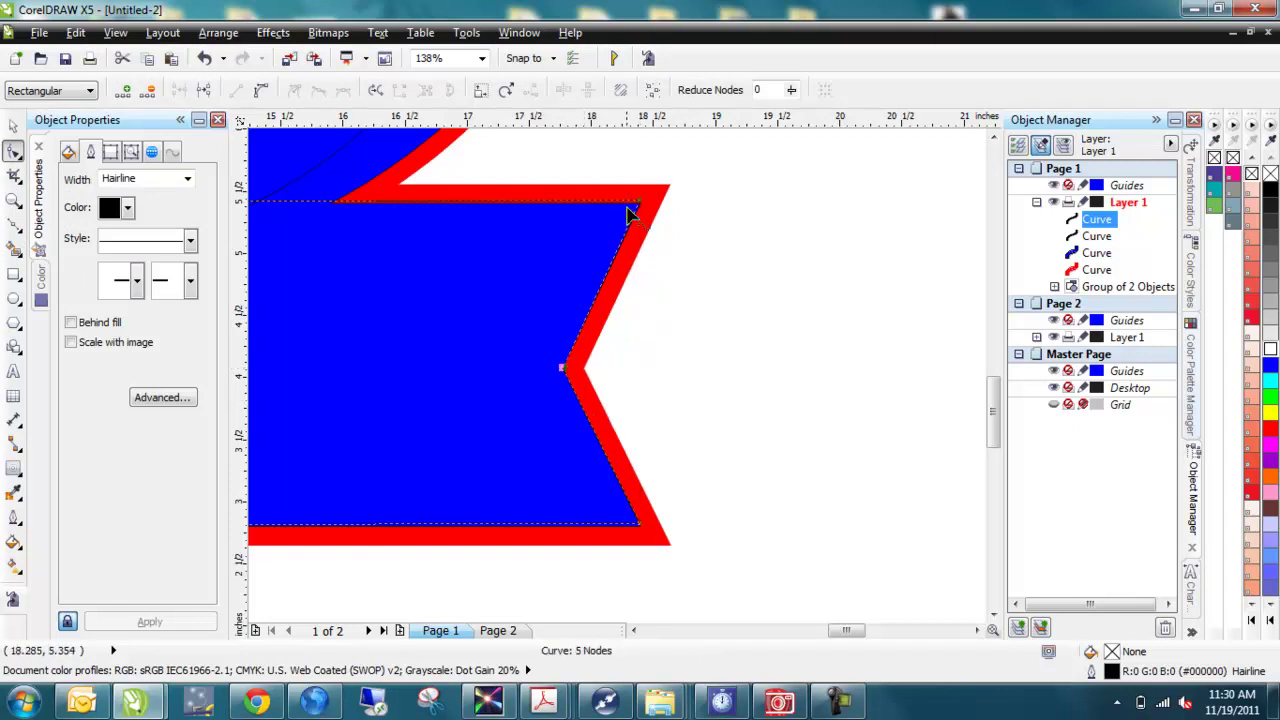
Align the banner curve's upper-right and lower-right corner nodes with the corners of the blue banner
{"action": "scroll", "coordinate": [640, 210], "scroll_direction": "up", "scroll_amount": 1}
{"action": "scroll", "coordinate": [655, 228], "scroll_direction": "up", "scroll_amount": 2}
{"action": "left_click_drag", "start_coordinate": [662, 228], "coordinate": [674, 257]}
{"action": "scroll", "coordinate": [663, 280], "scroll_direction": "down", "scroll_amount": 2}
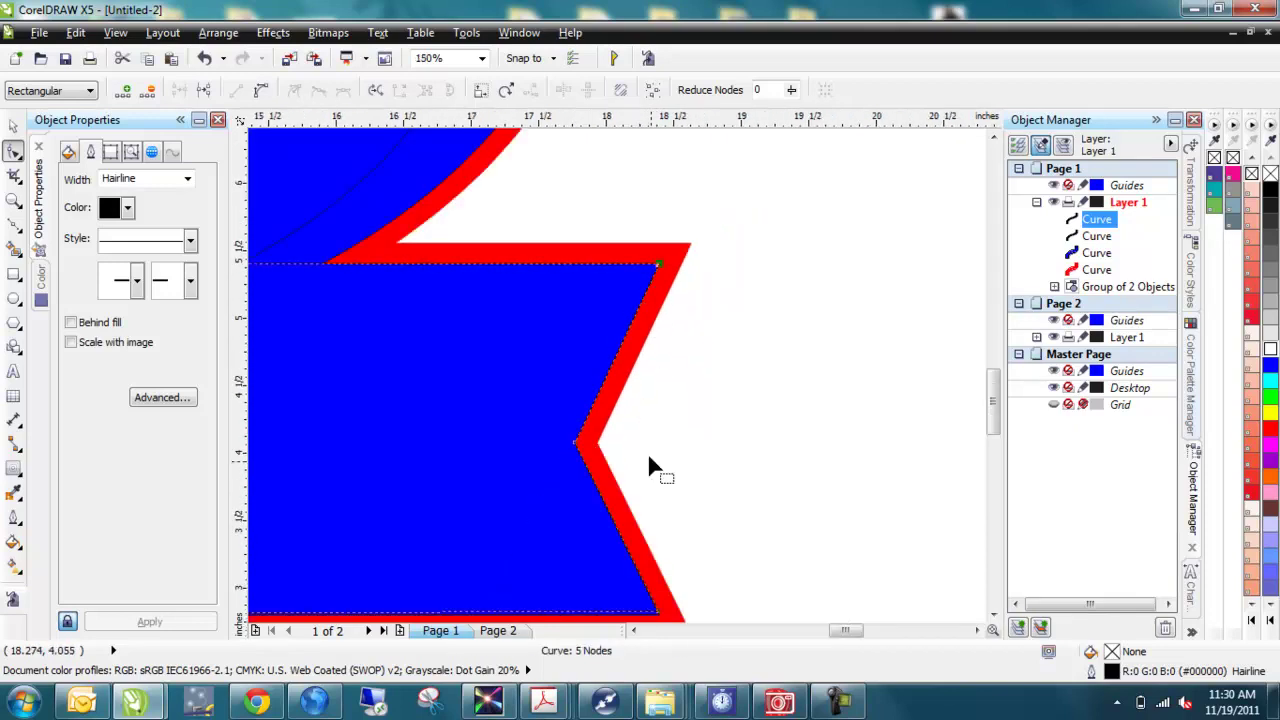
{"action": "scroll", "coordinate": [676, 619], "scroll_direction": "up", "scroll_amount": 2}
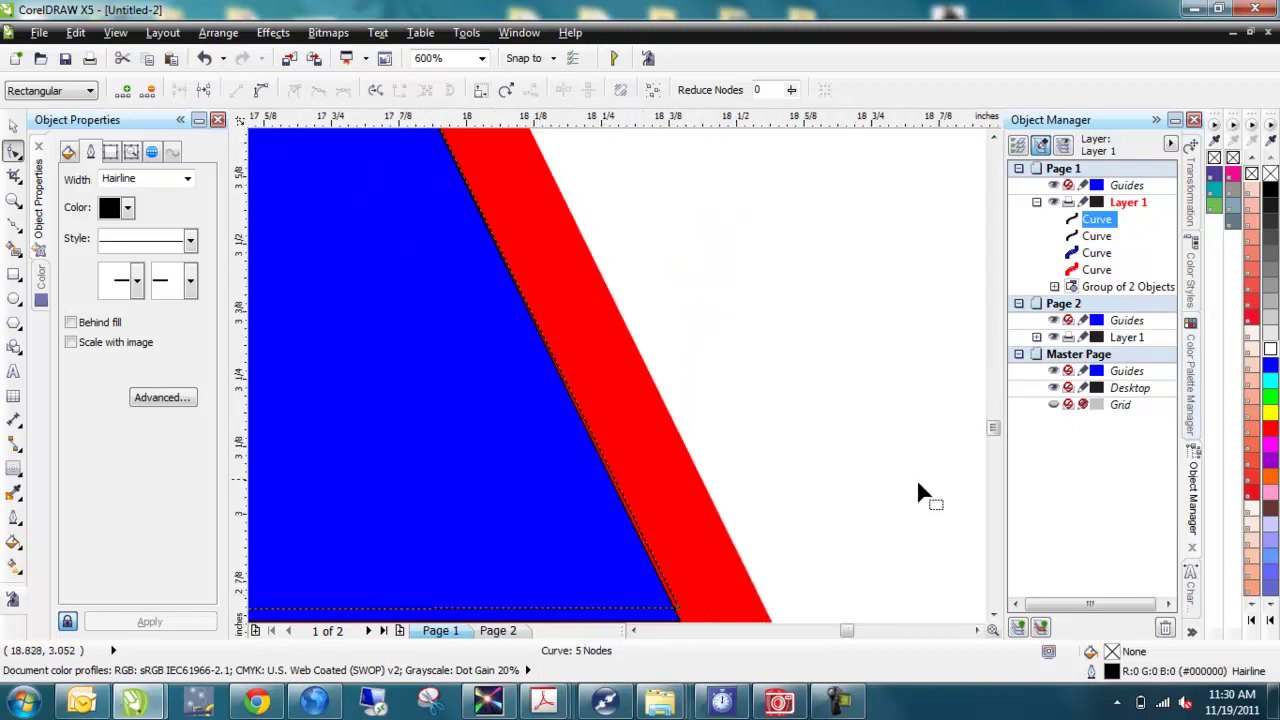
{"action": "left_click_drag", "start_coordinate": [990, 430], "coordinate": [992, 436]}
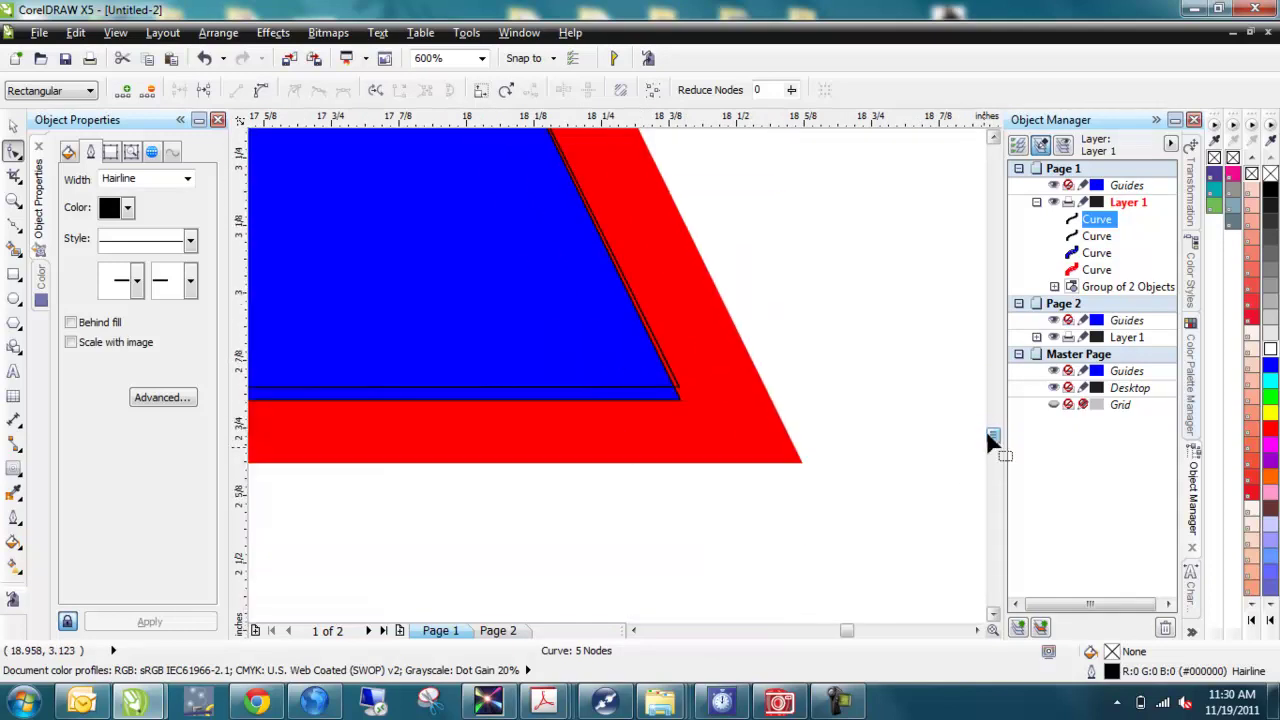
{"action": "mouse_move", "coordinate": [680, 394]}
{"action": "left_mouse_down"}
{"action": "mouse_move", "coordinate": [689, 406]}
{"action": "mouse_move", "coordinate": [680, 401]}
{"action": "left_mouse_up"}
{"action": "key", "text": "F4"}
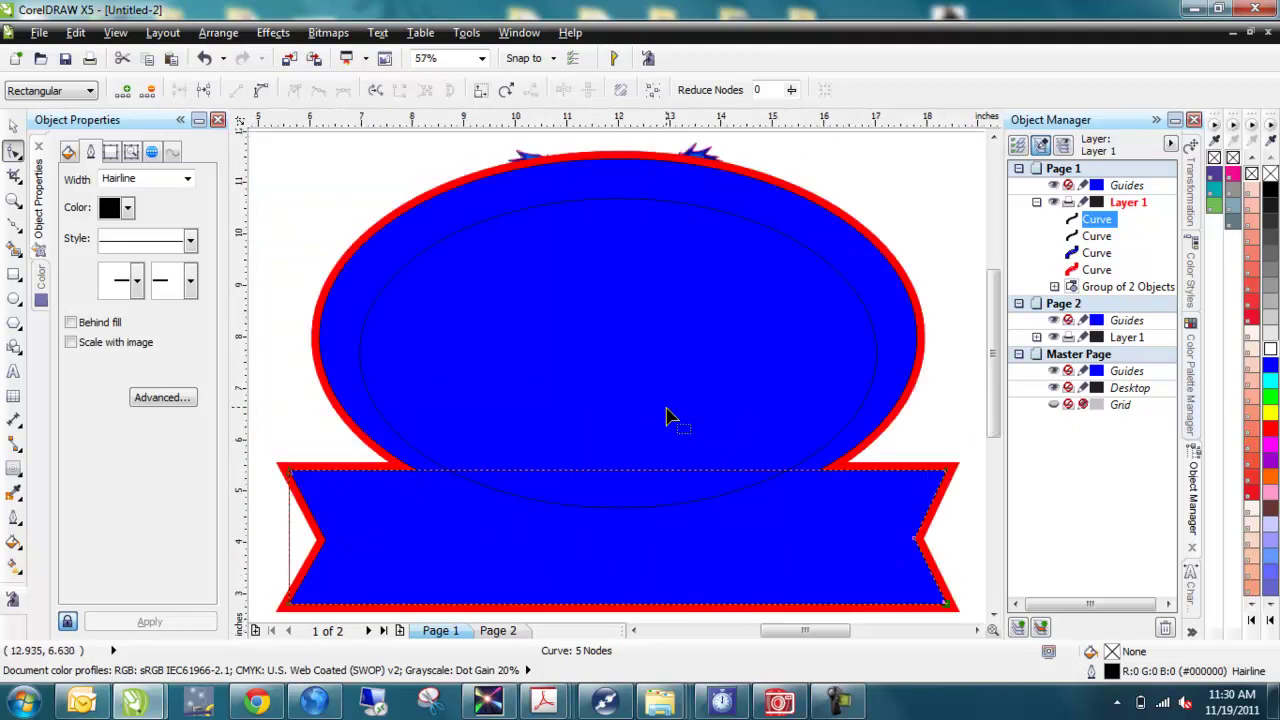
Add a node midway along the banner curve's left edge and move it in to the blue banner's left notch point
{"action": "scroll", "coordinate": [283, 484], "scroll_direction": "up", "scroll_amount": 2}
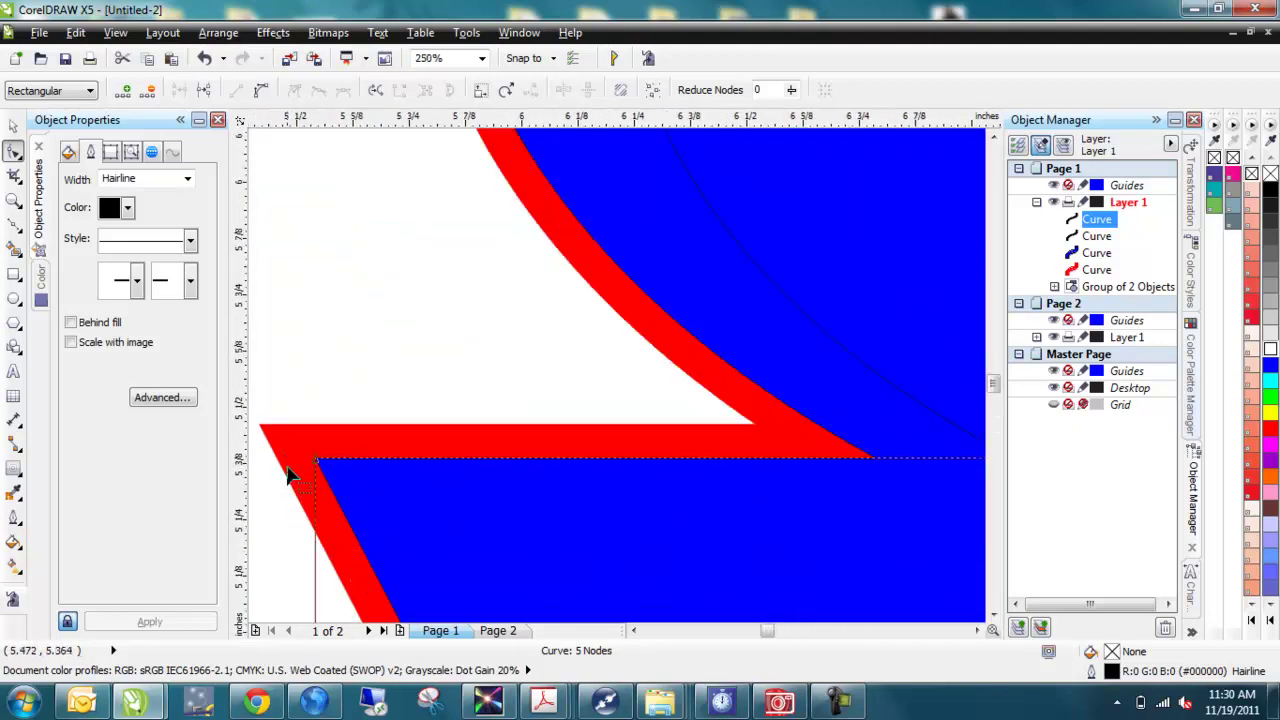
{"action": "scroll", "coordinate": [300, 470], "scroll_direction": "up", "scroll_amount": 1}
{"action": "scroll", "coordinate": [363, 477], "scroll_direction": "down", "scroll_amount": 3}
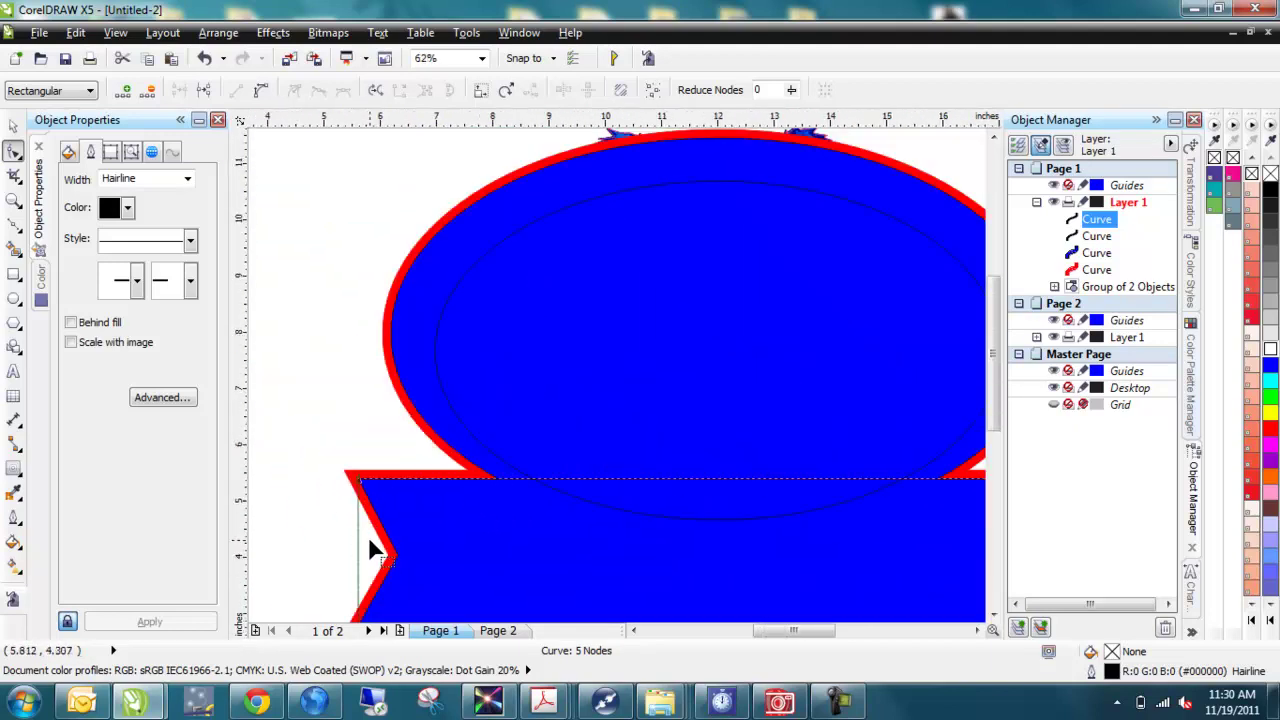
{"action": "scroll", "coordinate": [369, 541], "scroll_direction": "down", "scroll_amount": 1}
{"action": "key", "text": "z"}
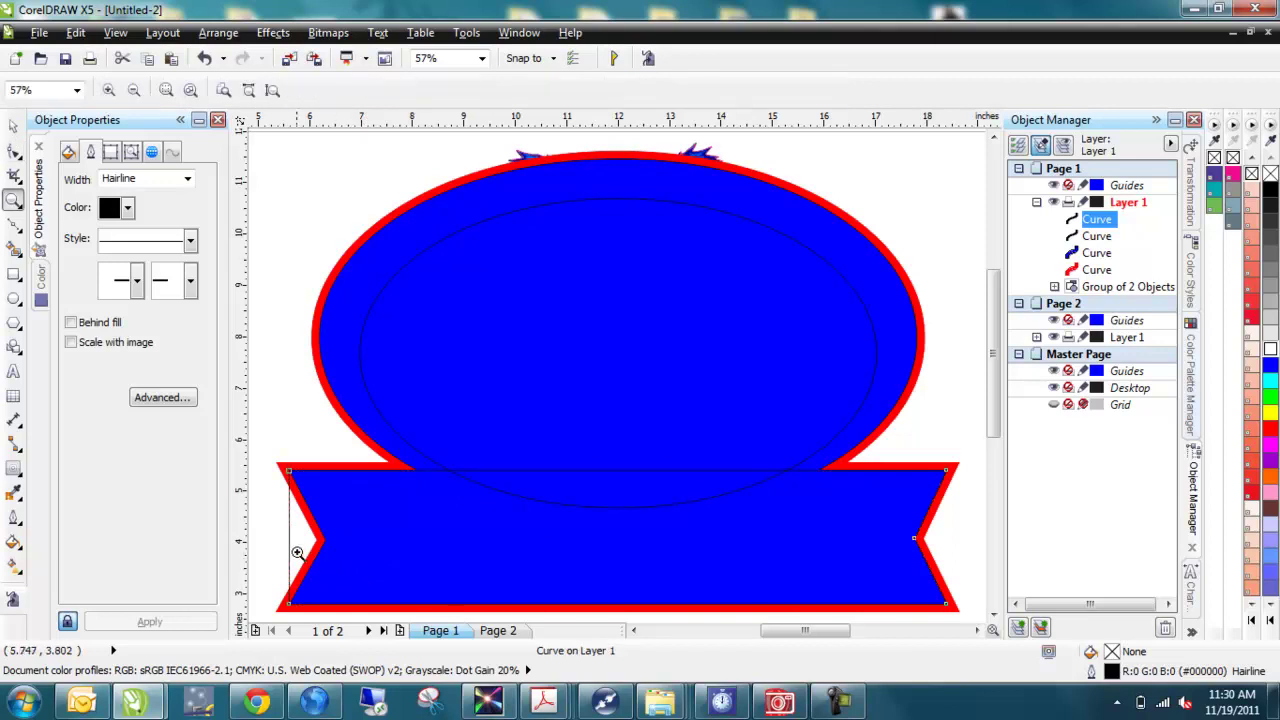
{"action": "left_click_drag", "start_coordinate": [268, 557], "coordinate": [352, 592]}
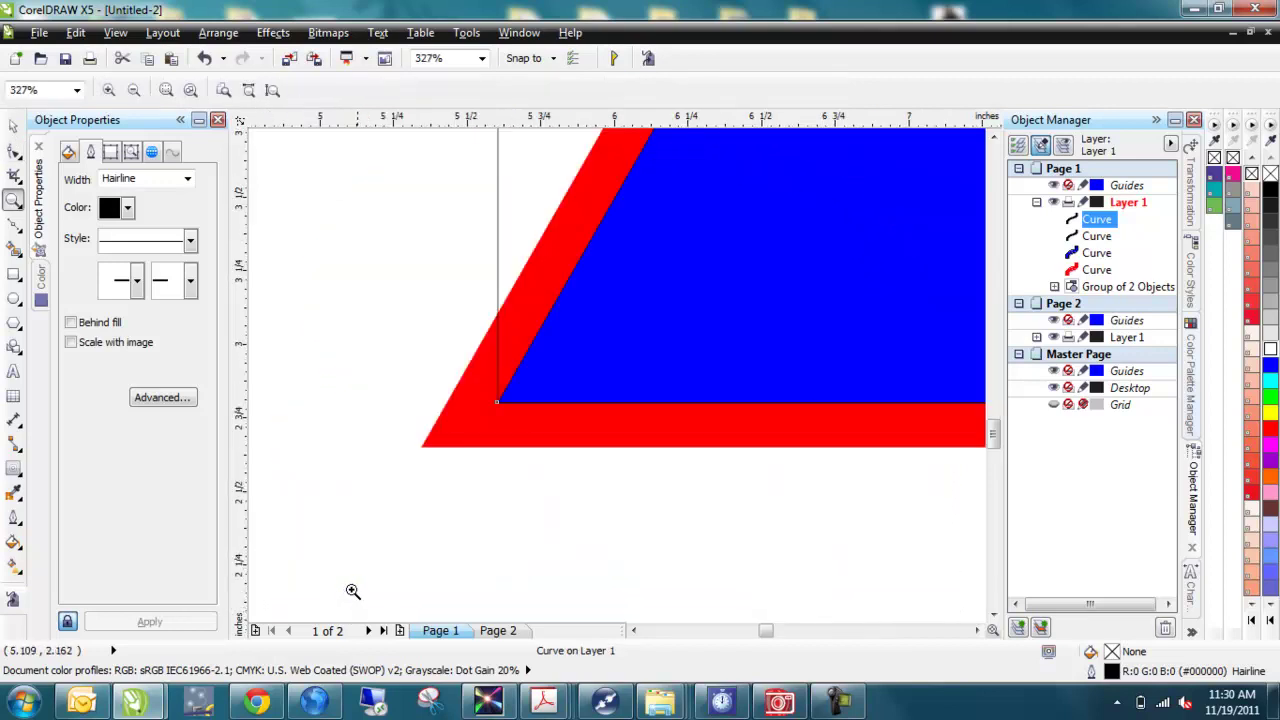
{"action": "scroll", "coordinate": [634, 267], "scroll_direction": "up", "scroll_amount": 3}
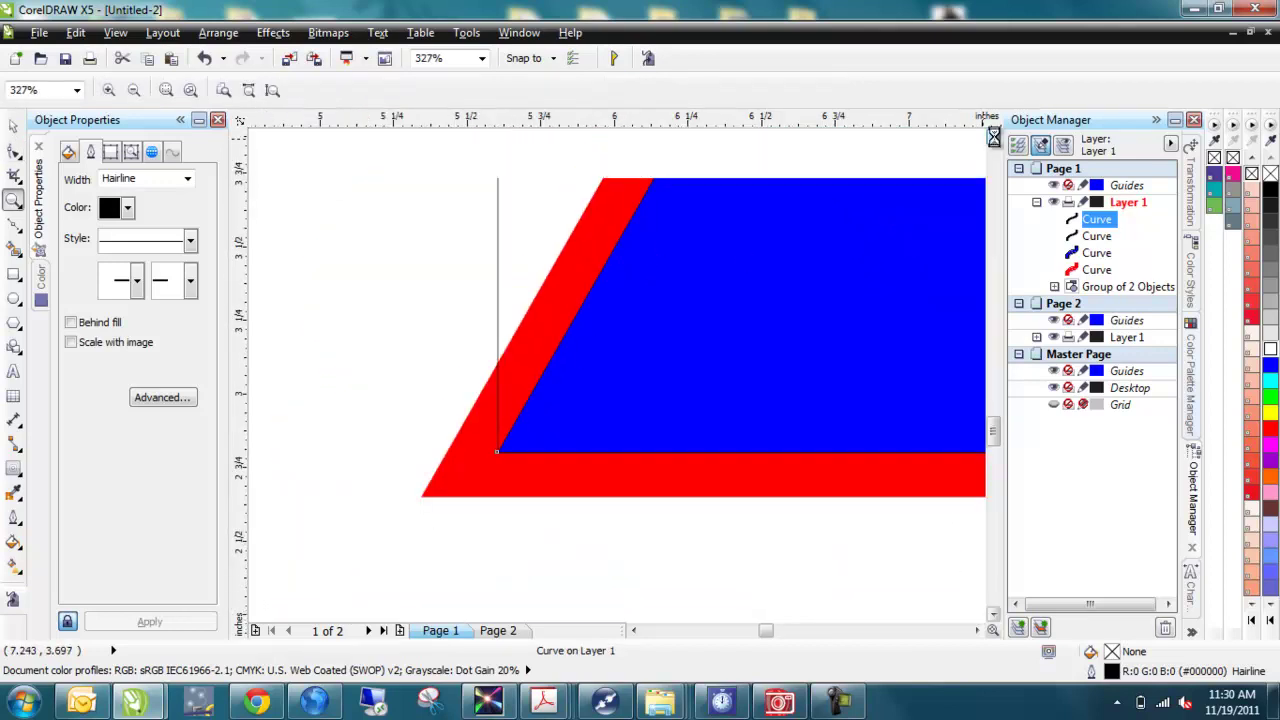
{"action": "left_click", "coordinate": [14, 150]}
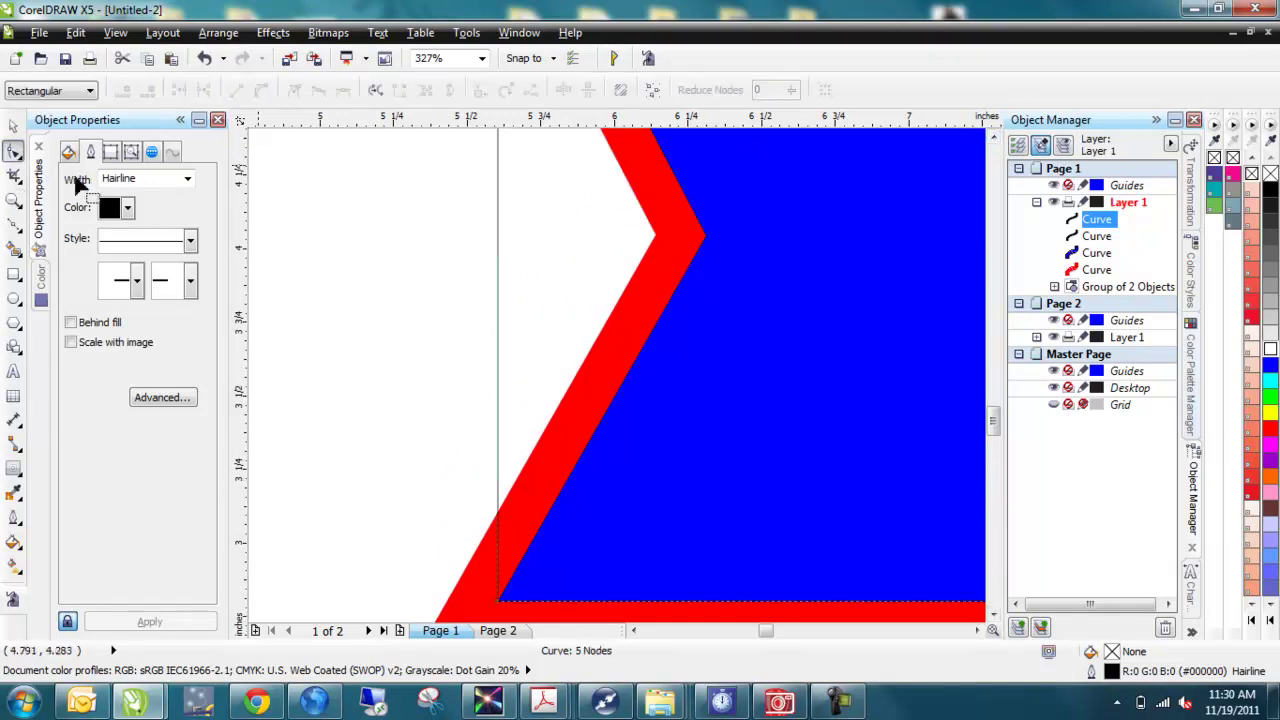
{"action": "double_click", "coordinate": [497, 248]}
{"action": "left_click_drag", "start_coordinate": [497, 250], "coordinate": [705, 236]}
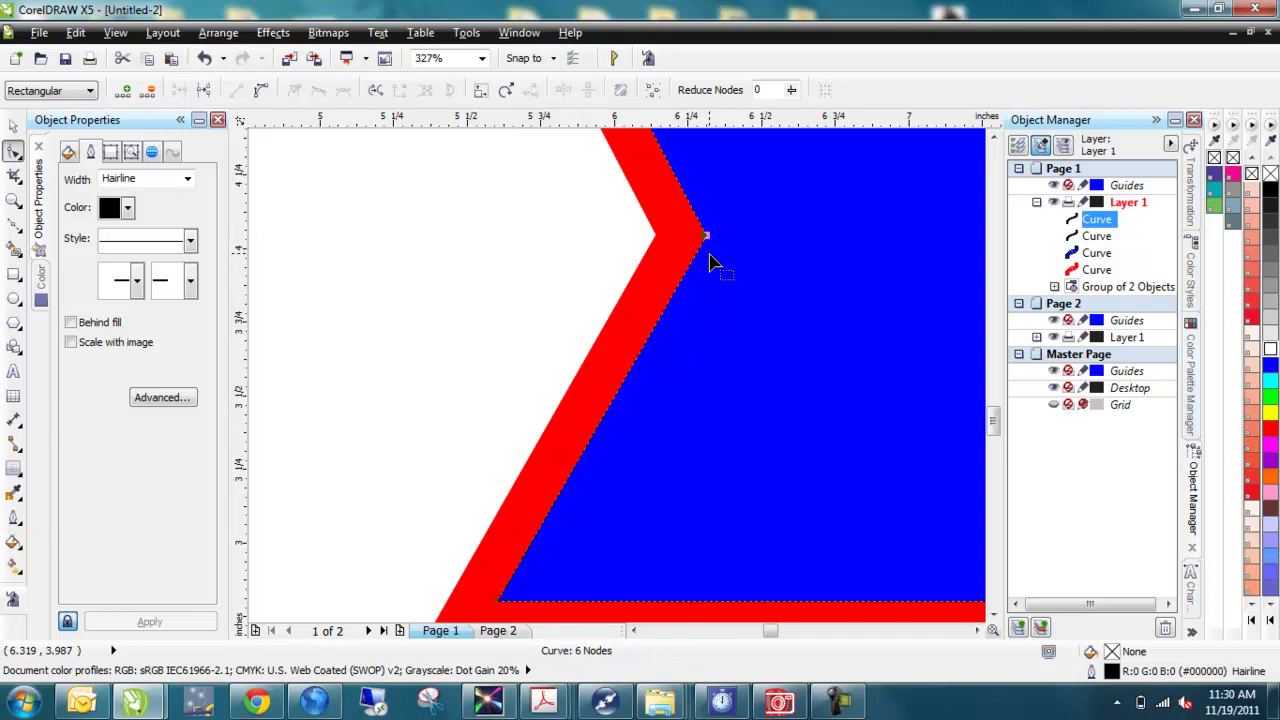
{"action": "key", "text": "F4"}
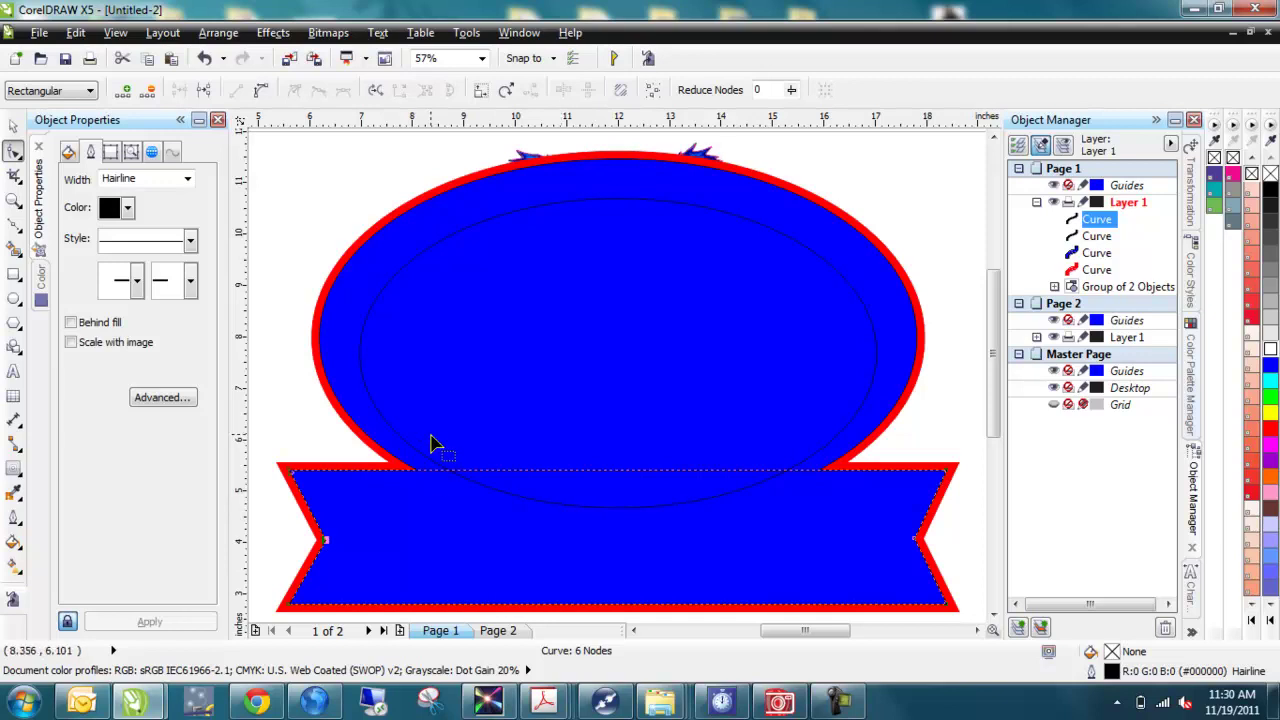
Apply a one-step inside contour with a 0.25-inch offset to the banner curve
{"action": "left_click", "coordinate": [14, 470]}
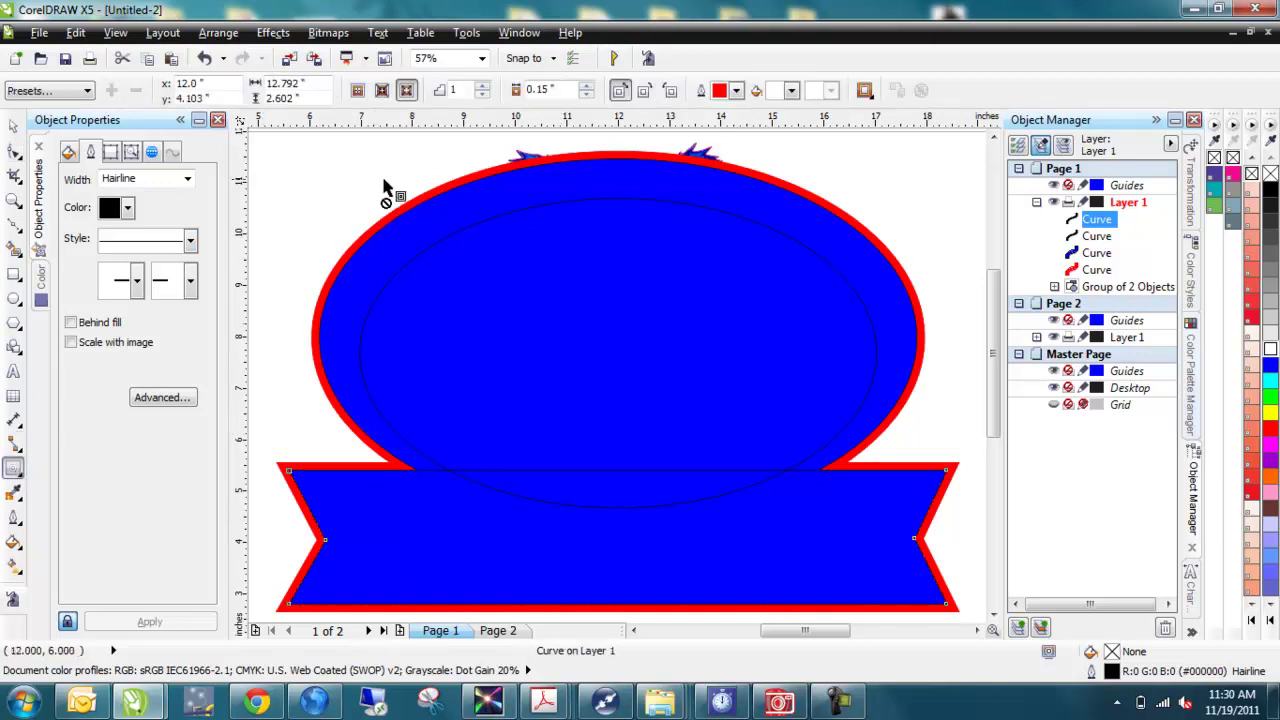
{"action": "left_click", "coordinate": [381, 90]}
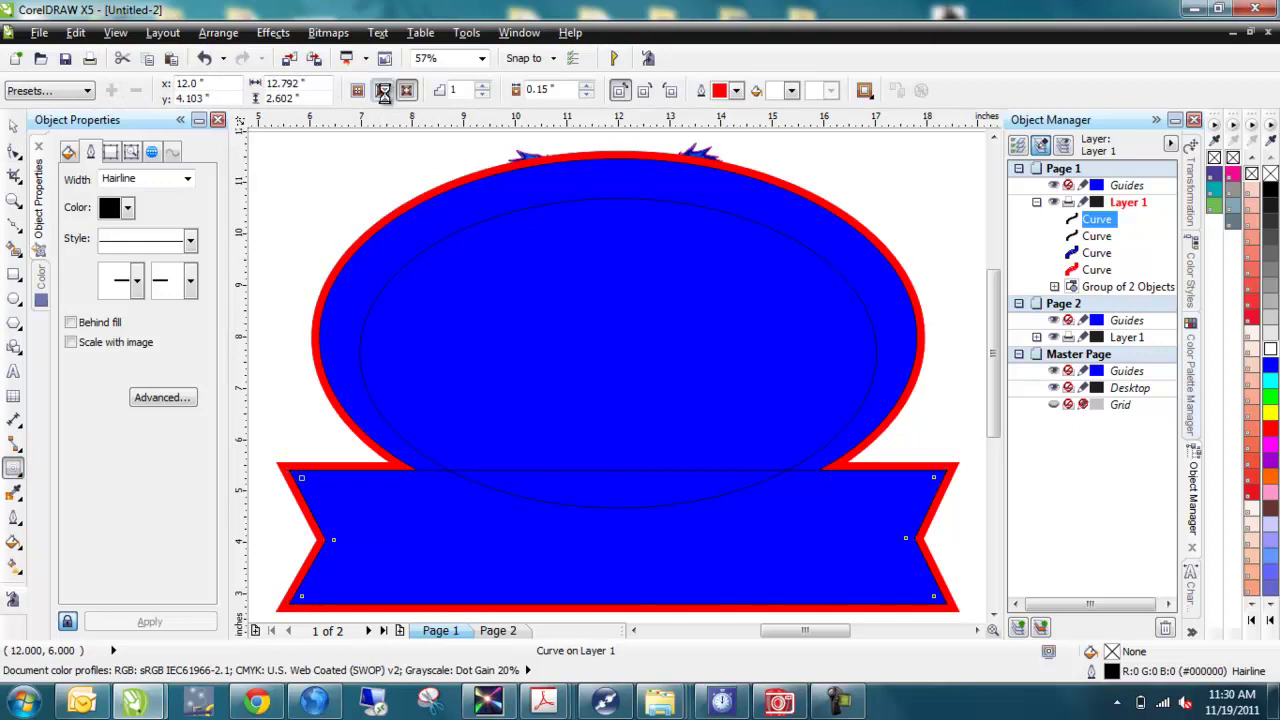
{"action": "double_click", "coordinate": [548, 88]}
{"action": "type", "text": "0.25"}
{"action": "key", "text": "Return"}
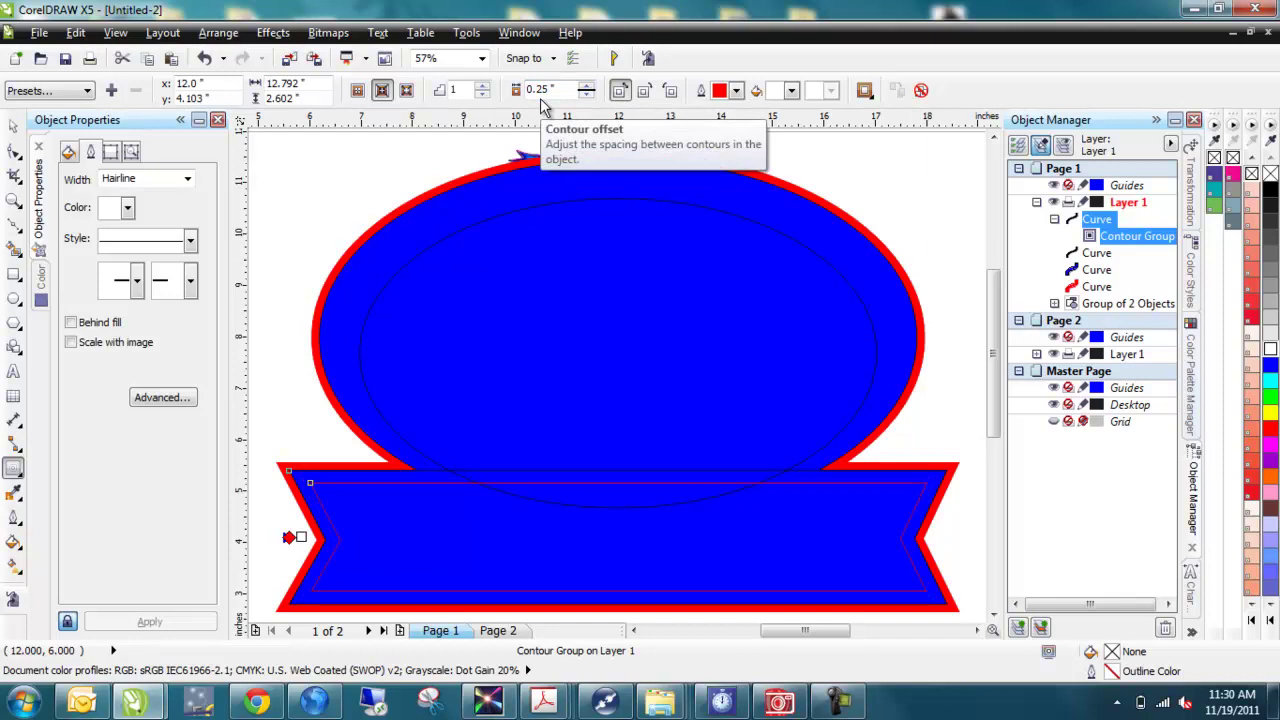
Break the banner's contour group apart into separate curves and deselect them
{"action": "key", "text": "ctrl+k"}
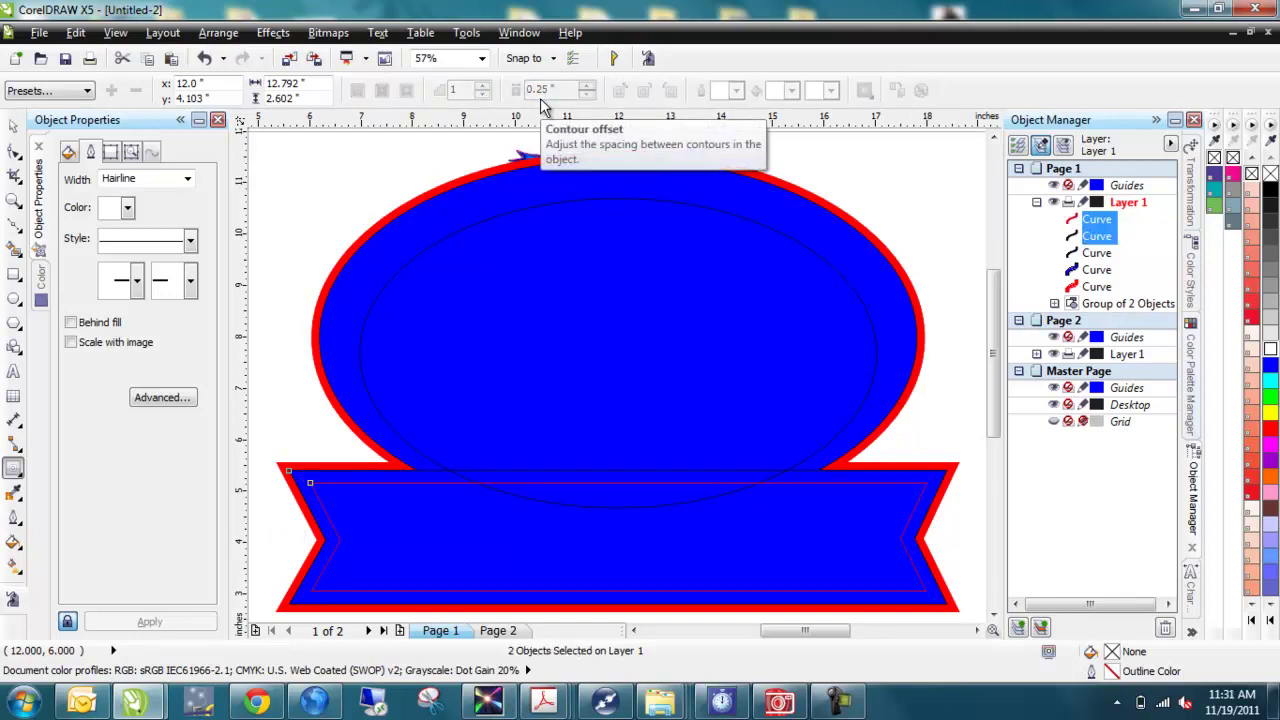
{"action": "left_click", "coordinate": [12, 124]}
{"action": "left_click", "coordinate": [300, 194]}
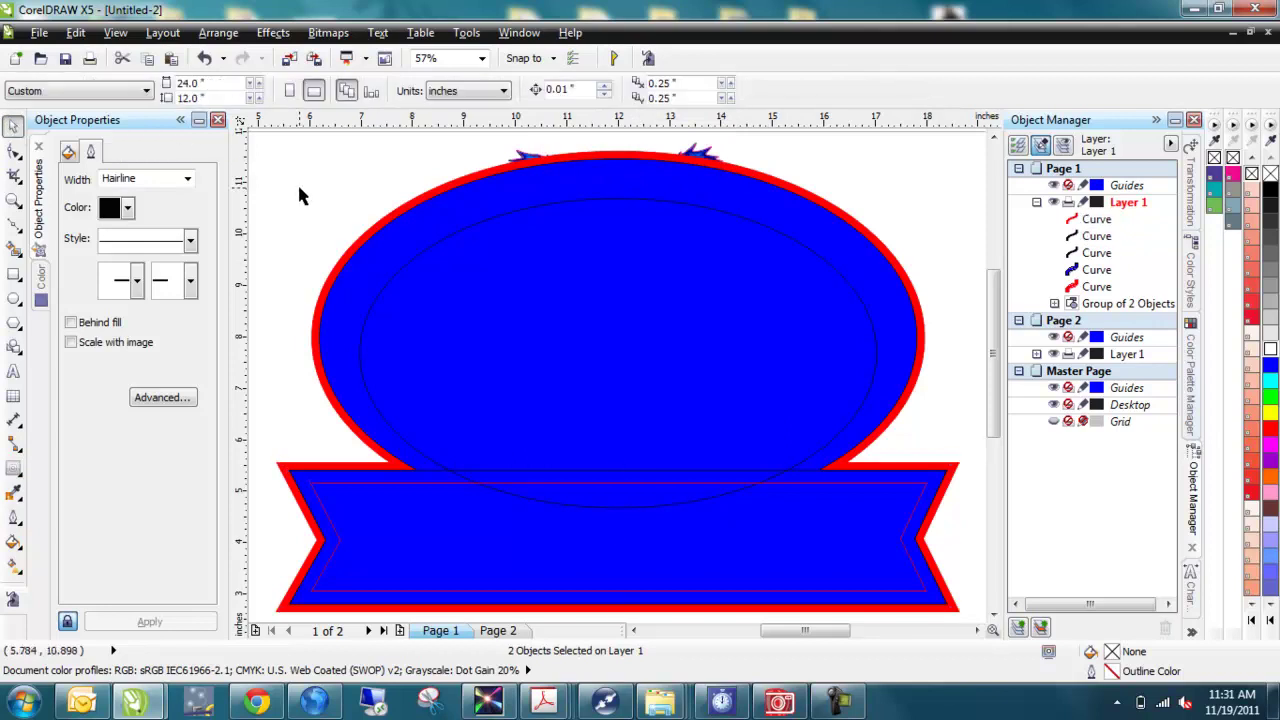
Delete the outer black banner curve and give the remaining inset banner curve a white outline
{"action": "left_click", "coordinate": [519, 478]}
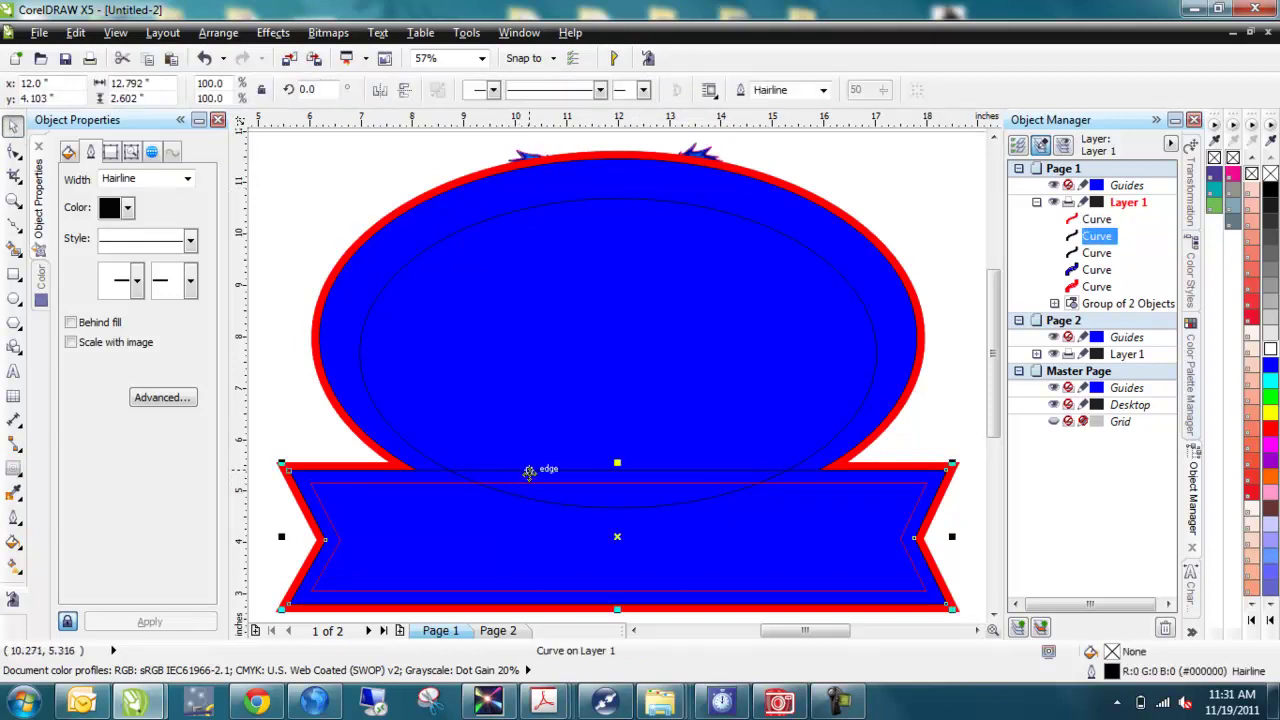
{"action": "key", "text": "Delete"}
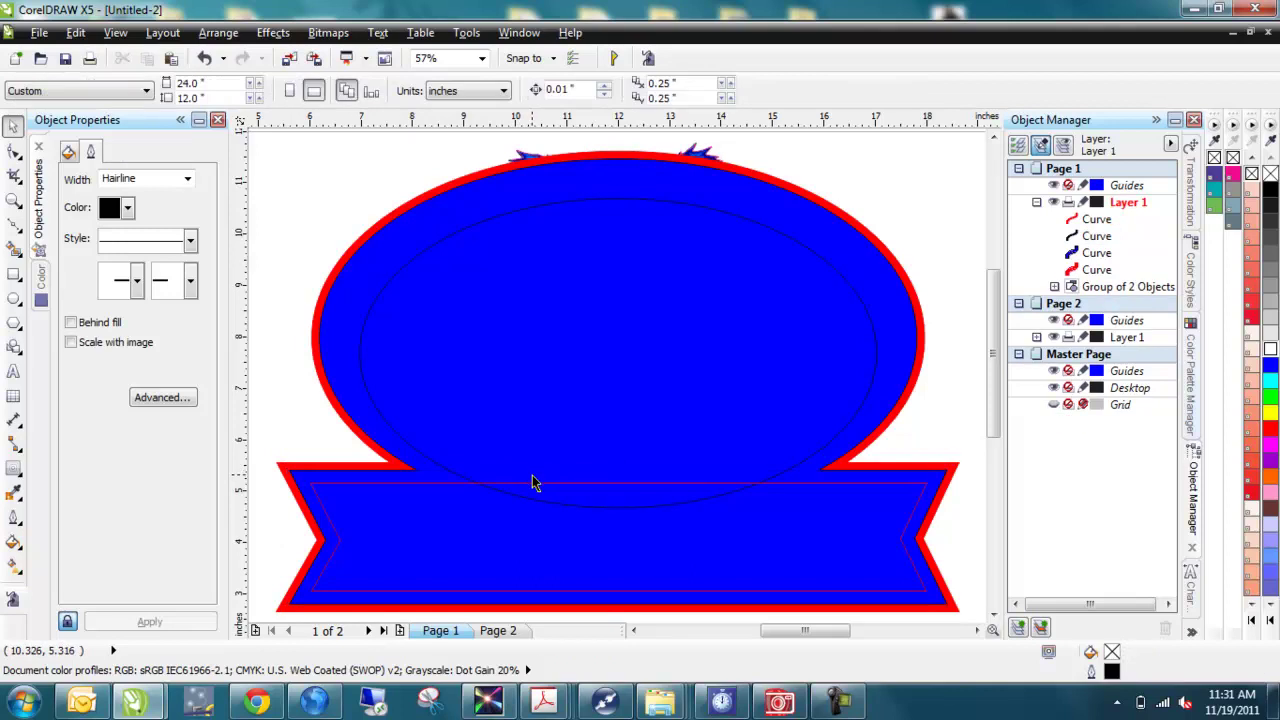
{"action": "left_click", "coordinate": [665, 490]}
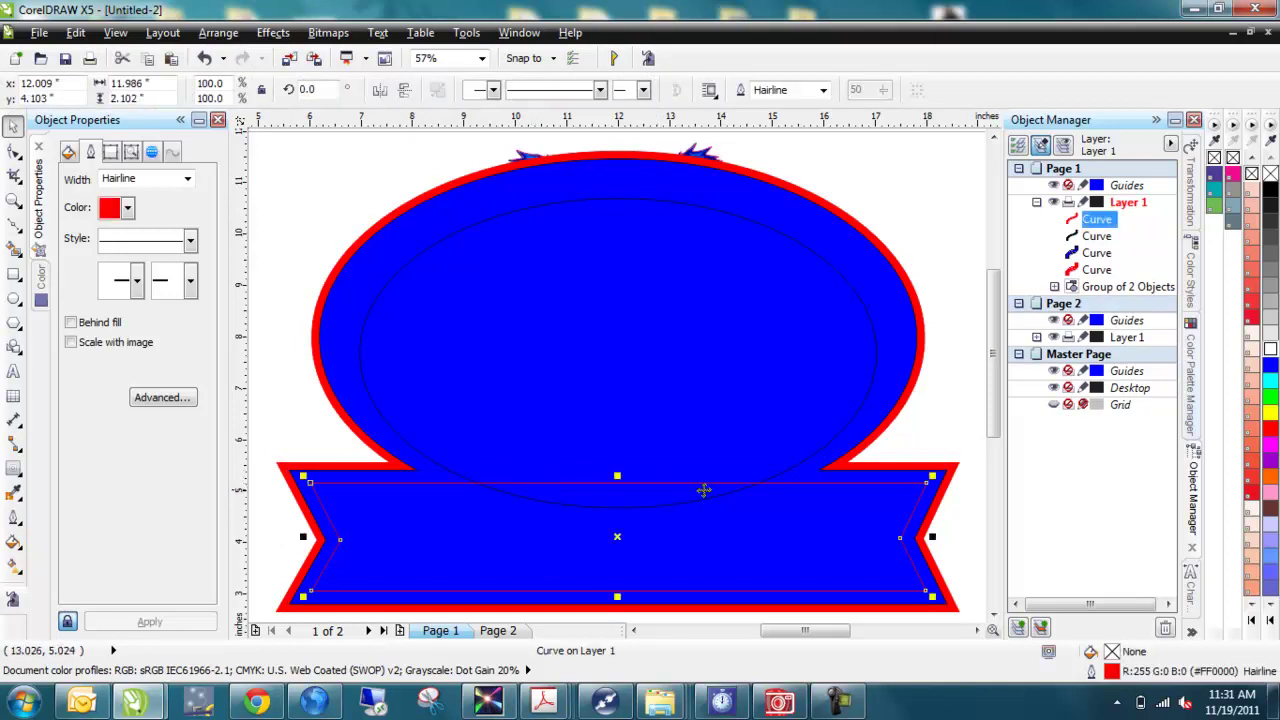
{"action": "right_click", "coordinate": [1274, 361]}
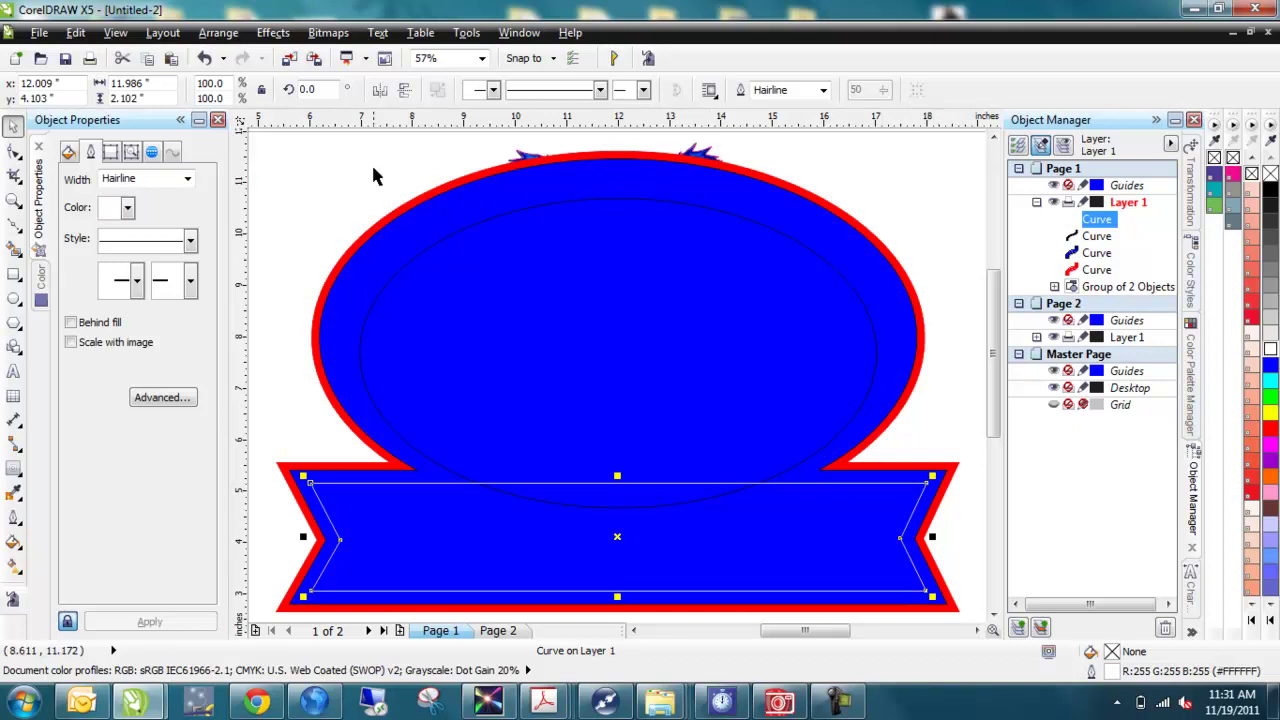
Set the inset banner curve's outline width to 0.03125 in and deselect it
{"action": "left_click", "coordinate": [198, 178]}
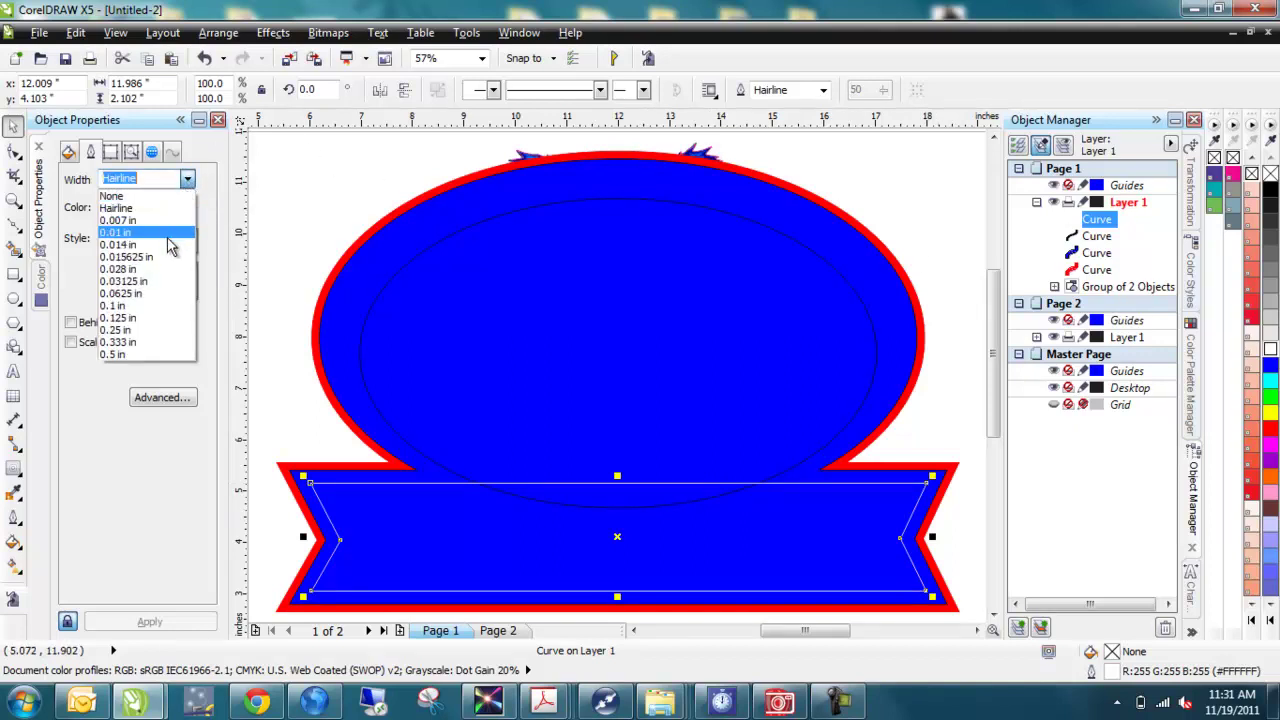
{"action": "left_click", "coordinate": [166, 251]}
{"action": "left_click", "coordinate": [187, 179]}
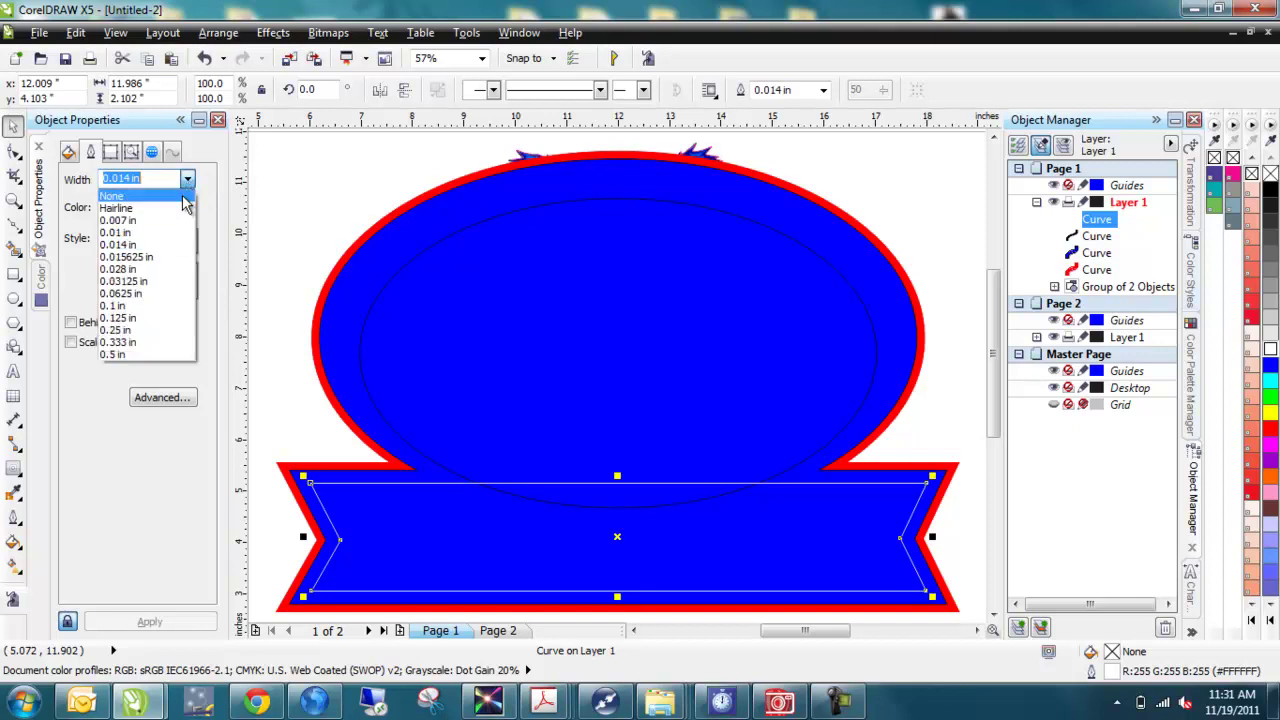
{"action": "left_click", "coordinate": [155, 305]}
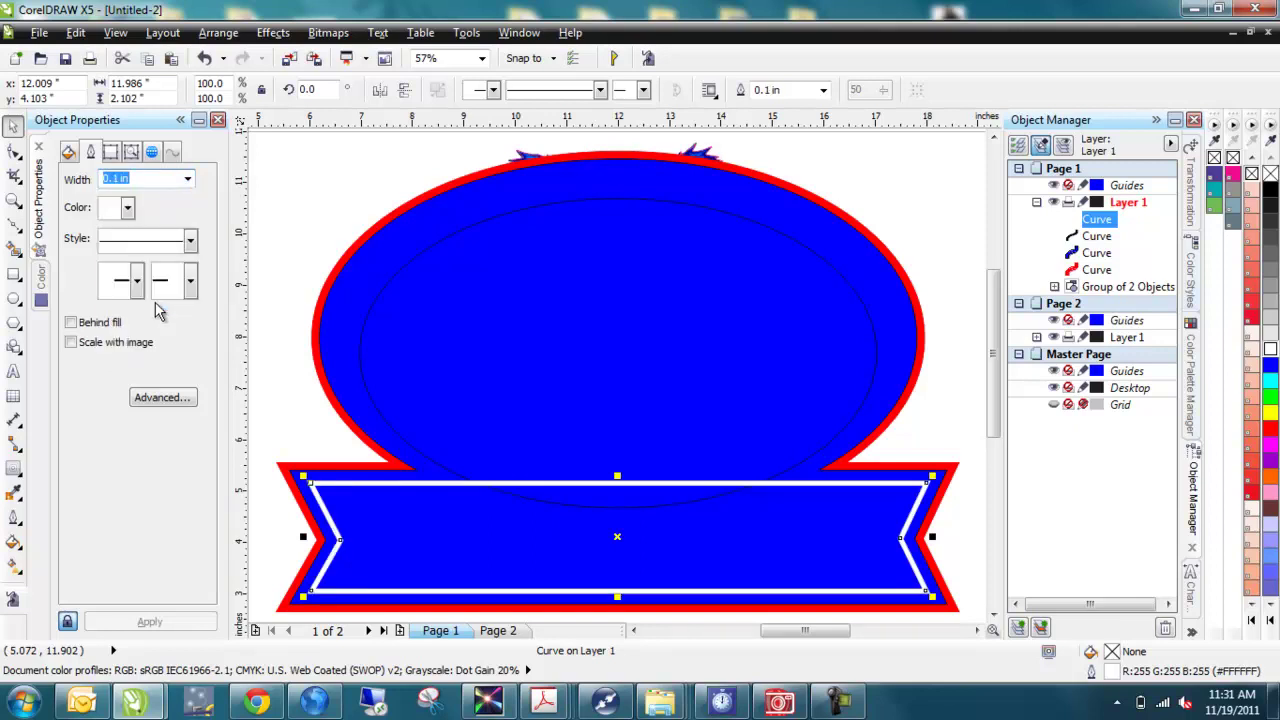
{"action": "left_click", "coordinate": [187, 179]}
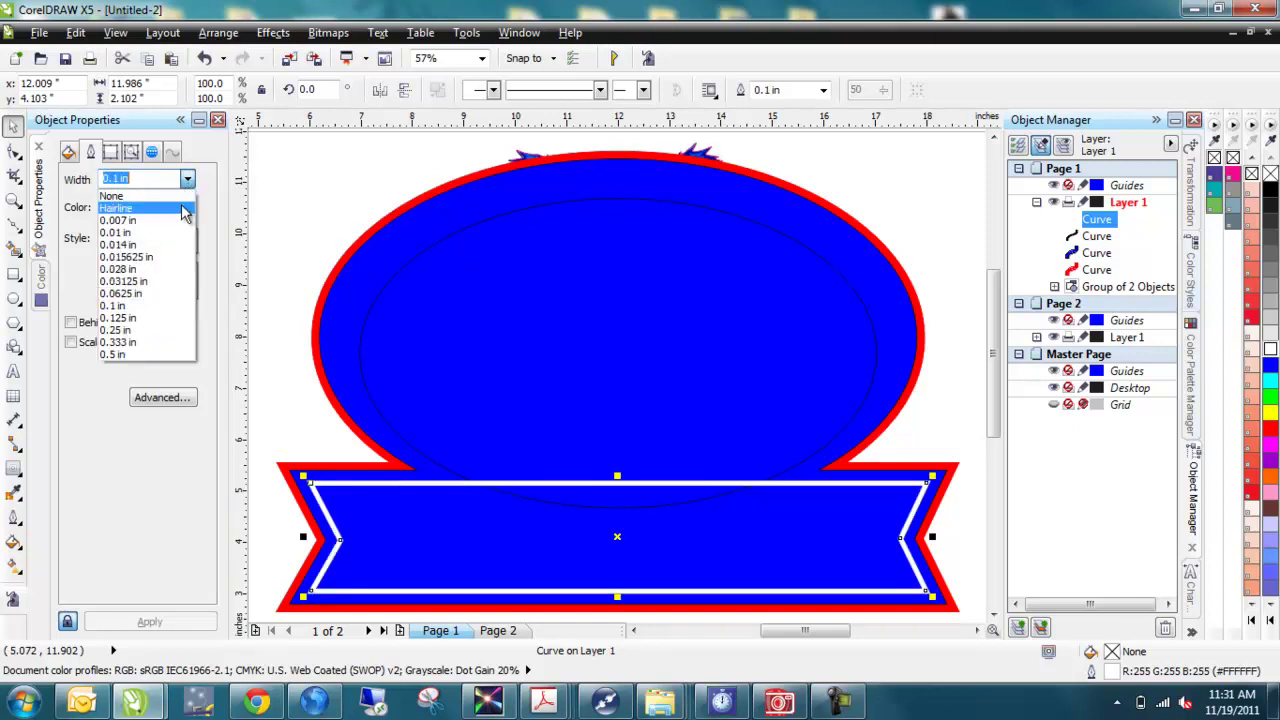
{"action": "left_click", "coordinate": [163, 290]}
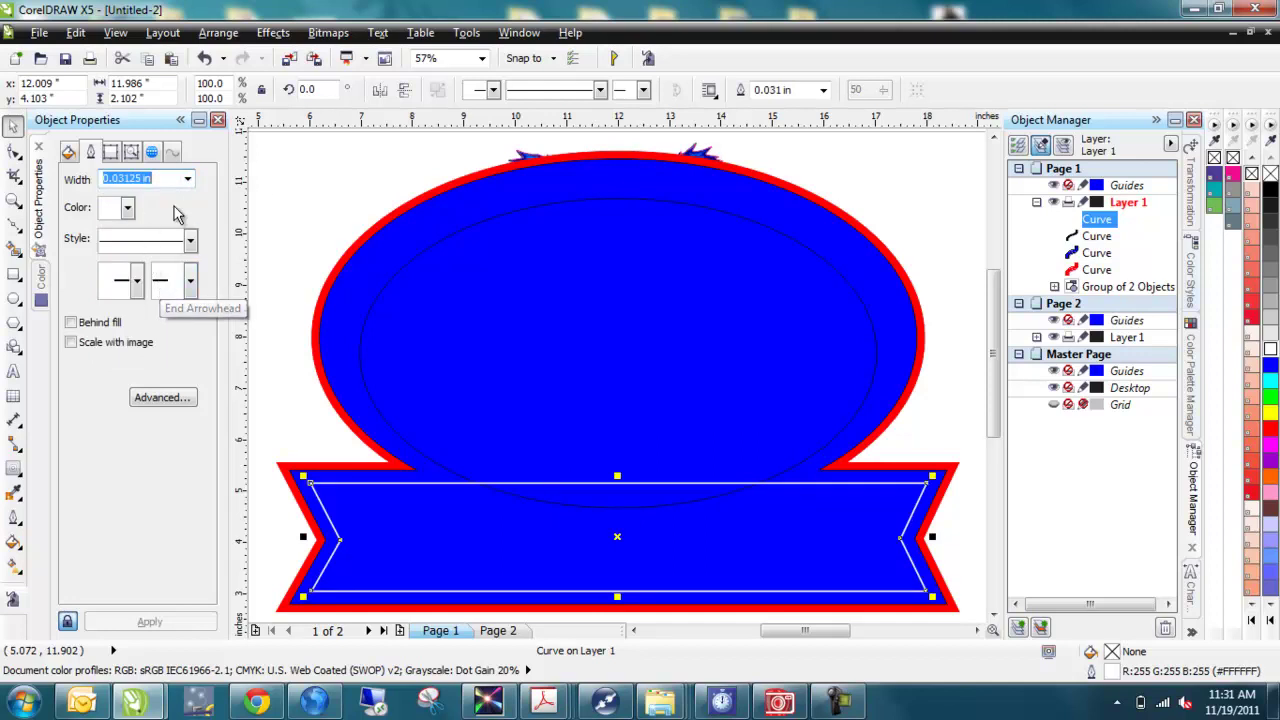
{"action": "left_click", "coordinate": [290, 162]}
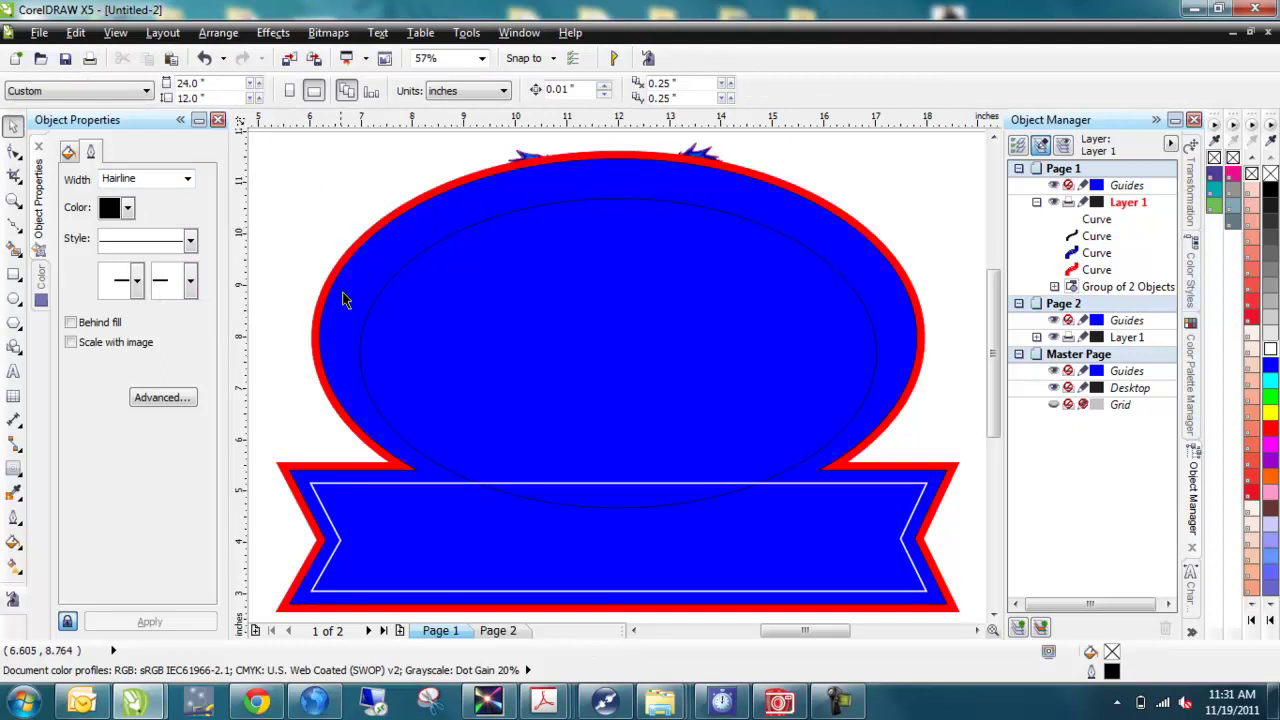
Give the inset ellipse curve a white fill and outline, and nudge it down by 0.08 in
{"action": "left_click", "coordinate": [575, 204]}
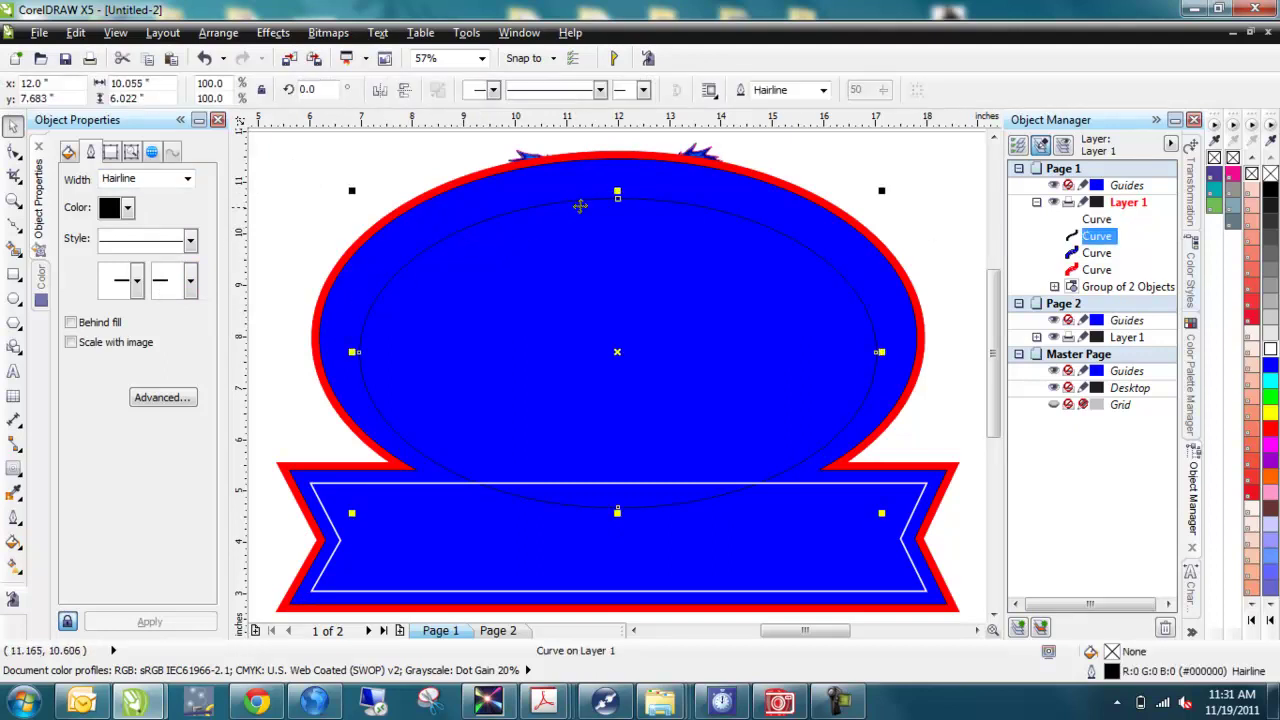
{"action": "left_click", "coordinate": [1270, 352]}
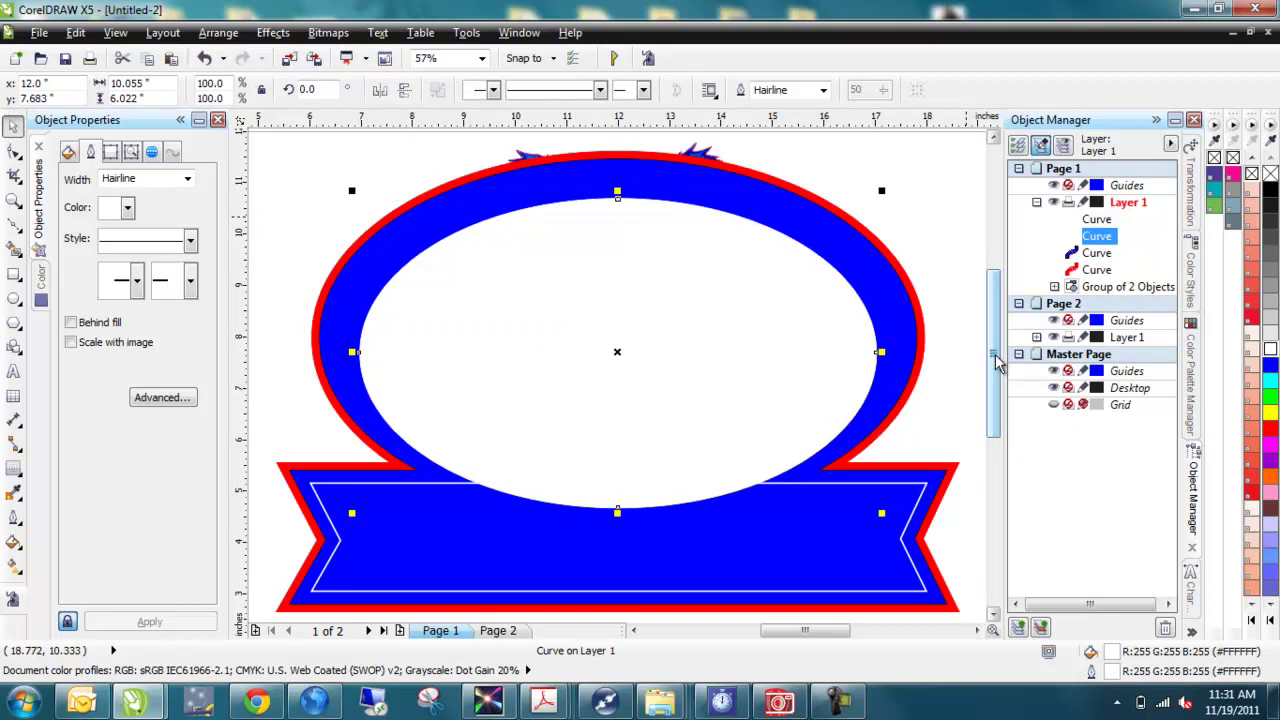
{"action": "key", "text": "Down"}
{"action": "key", "text": "Down"}
{"action": "key", "text": "Down"}
{"action": "key", "text": "Down"}
{"action": "key", "text": "Down"}
{"action": "key", "text": "Down"}
{"action": "key", "text": "Down"}
{"action": "key", "text": "Down"}
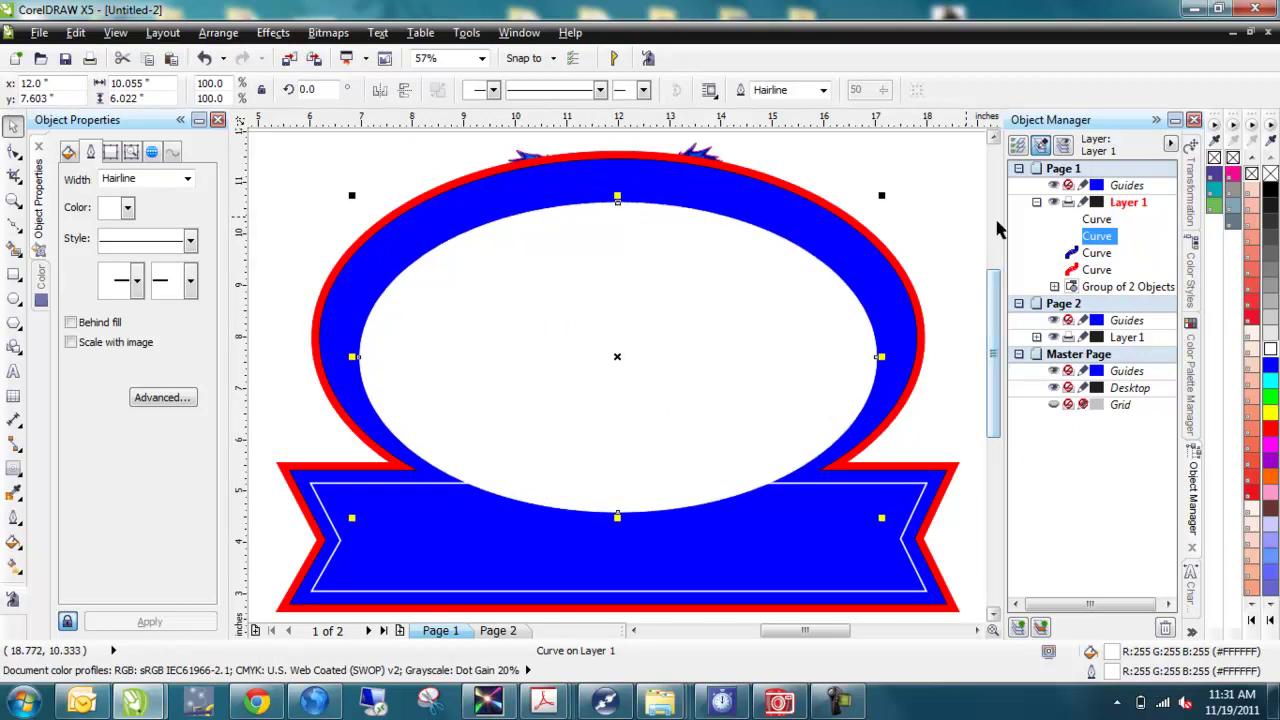
Enlarge the white ellipse about its center to about 10.95 by 6.56 in and nudge it up to y 7.923 in
{"action": "left_click_drag", "start_coordinate": [879, 195], "coordinate": [904, 182]}
{"action": "key", "text": "Up"}
{"action": "key", "text": "Up"}
{"action": "key", "text": "Up"}
{"action": "key", "text": "Up"}
{"action": "key", "text": "Up"}
{"action": "key", "text": "Up"}
{"action": "key", "text": "Up"}
{"action": "key", "text": "Up"}
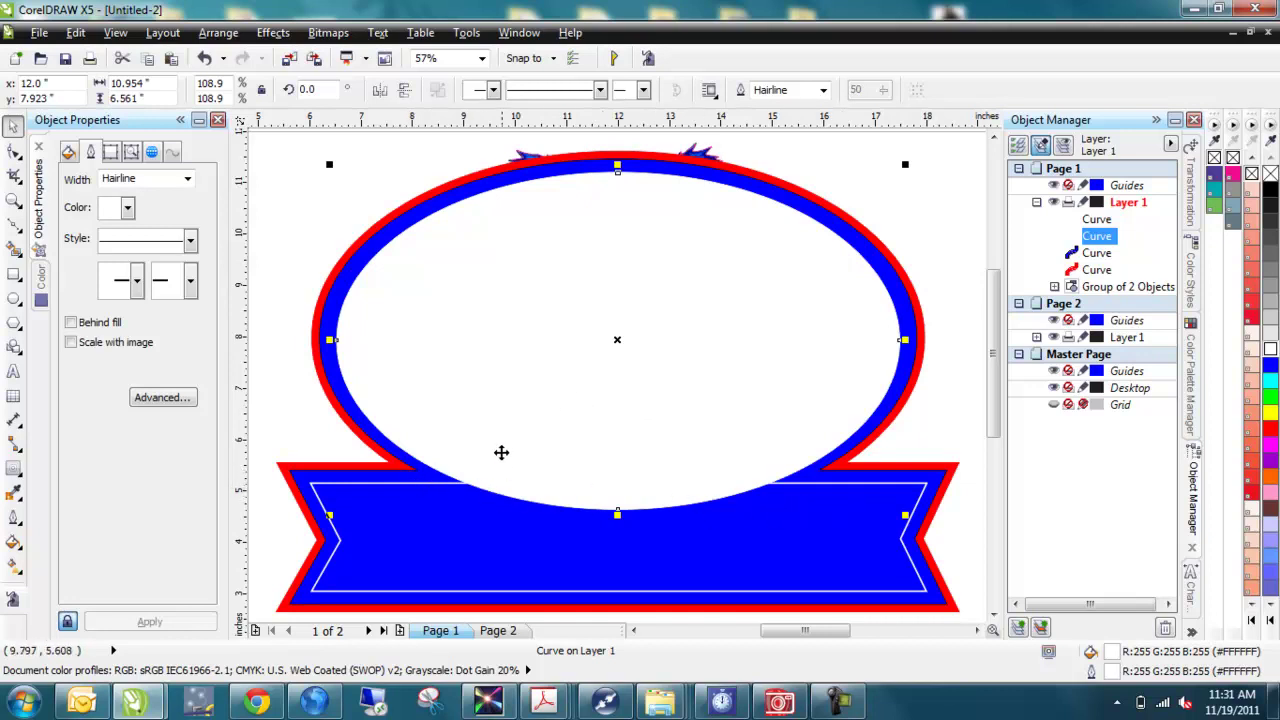
Trim the white ellipse flush with the blue banner's top edge using a temporary rectangle about 9.19 by 1.58 in, and delete the rectangle
{"action": "left_click", "coordinate": [14, 273]}
{"action": "left_click_drag", "start_coordinate": [380, 469], "coordinate": [855, 555]}
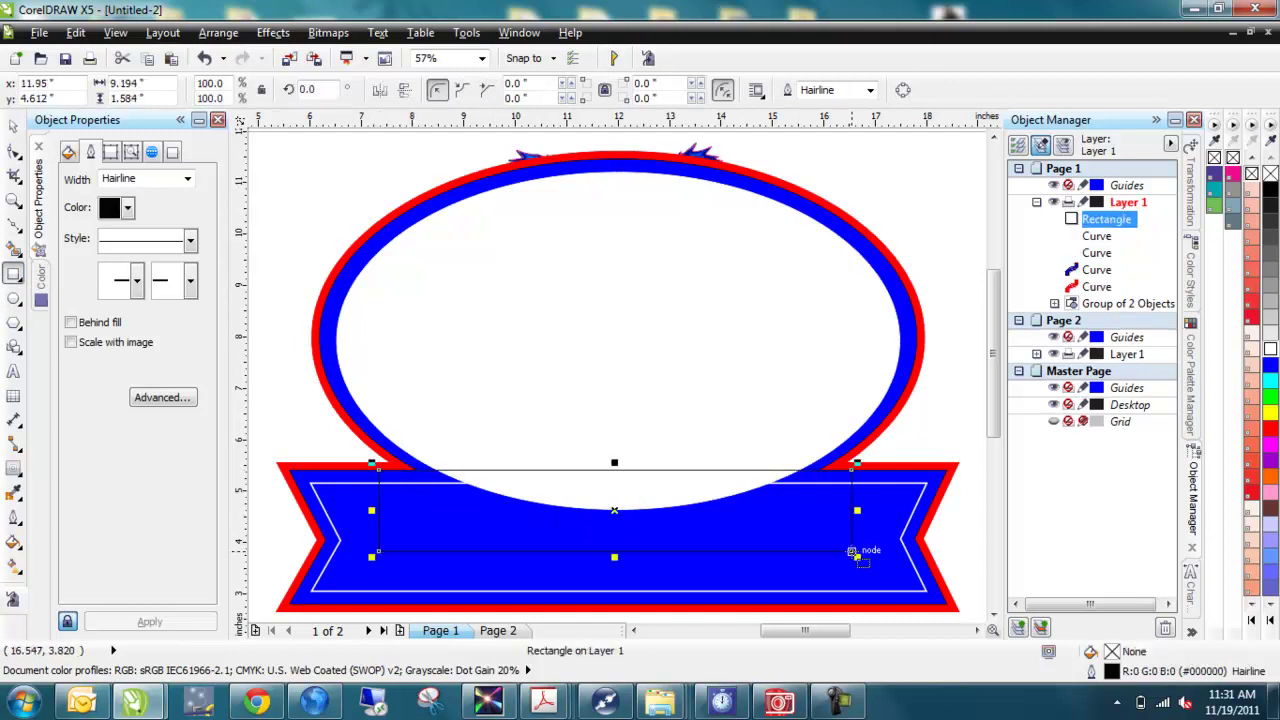
{"action": "left_click", "coordinate": [15, 127]}
{"action": "left_click", "coordinate": [395, 301], "text": "shift"}
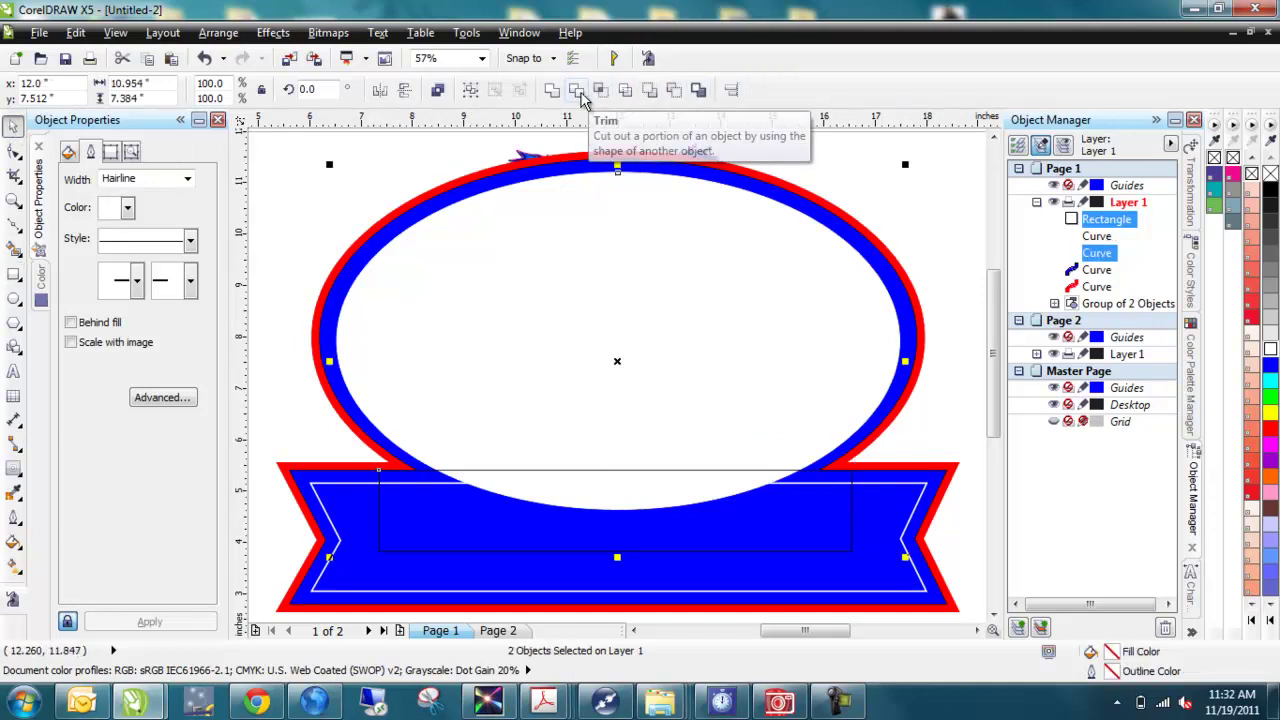
{"action": "left_click", "coordinate": [577, 91]}
{"action": "left_click", "coordinate": [850, 551]}
{"action": "key", "text": "Delete"}
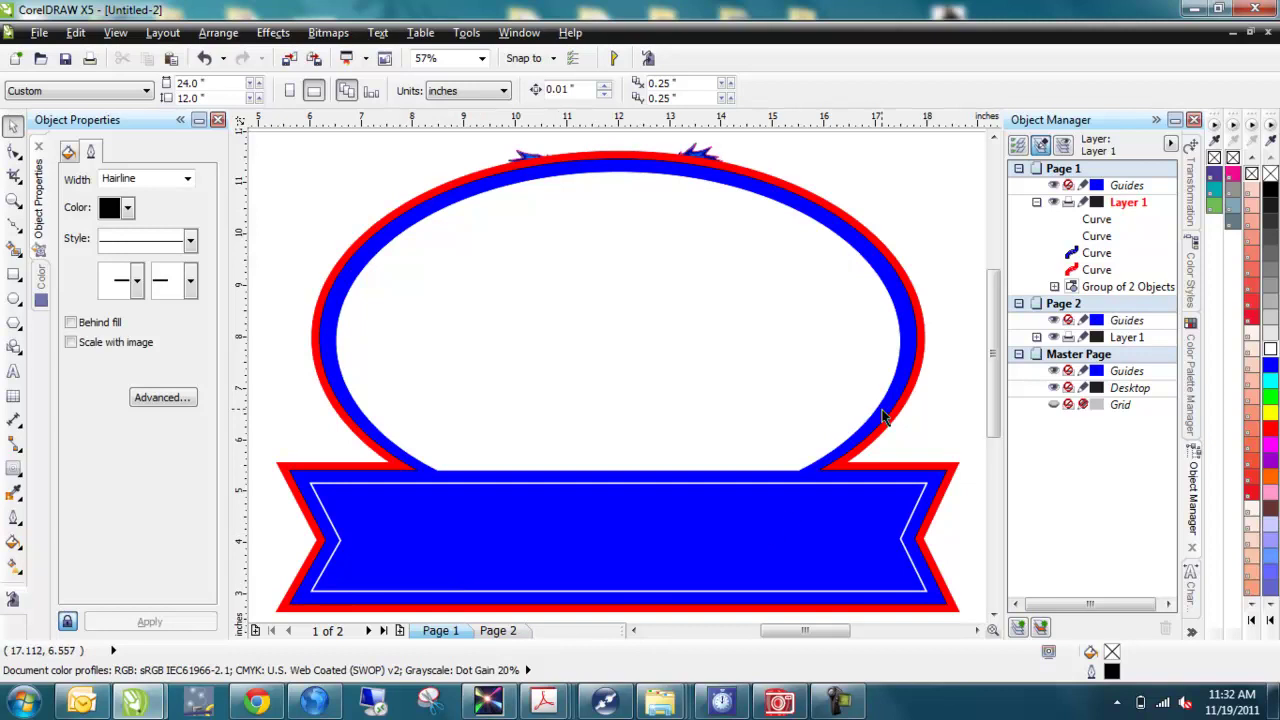
Draw a rectangle about 6.46 by 1.11 in across the banner's lower edge and center it horizontally on the white ellipse
{"action": "left_click_drag", "start_coordinate": [993, 380], "coordinate": [993, 402]}
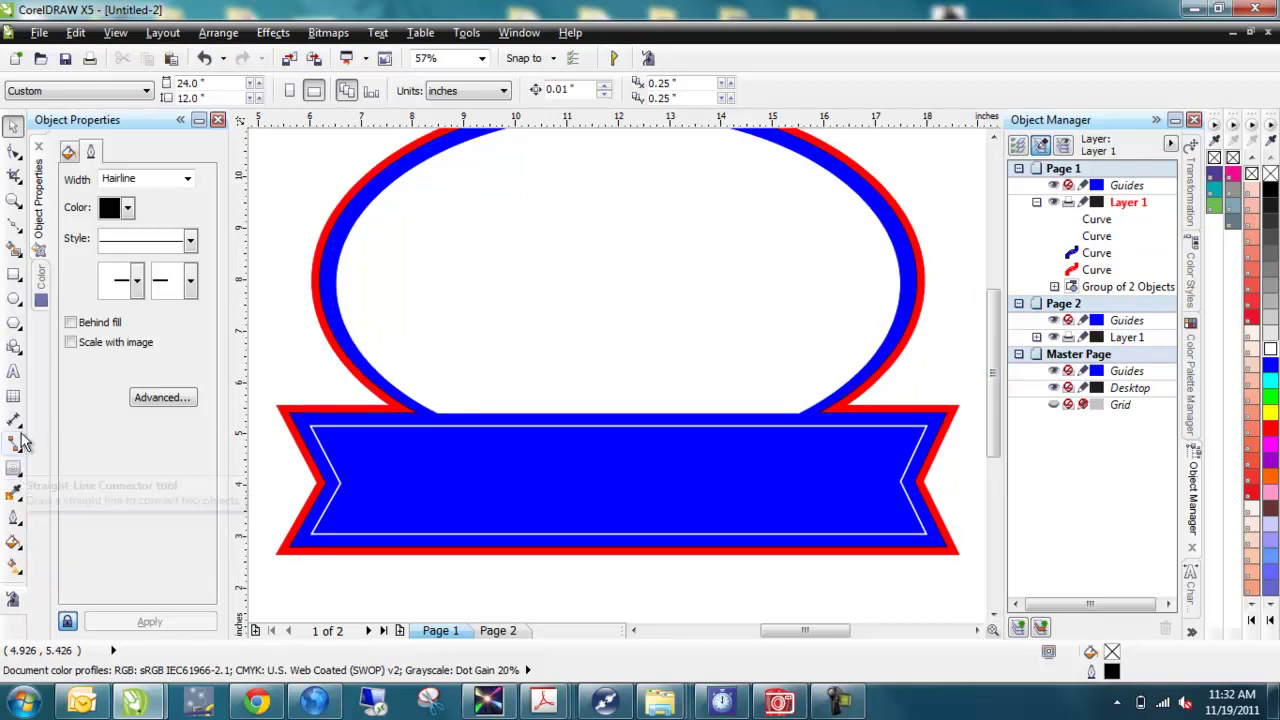
{"action": "left_click", "coordinate": [14, 273]}
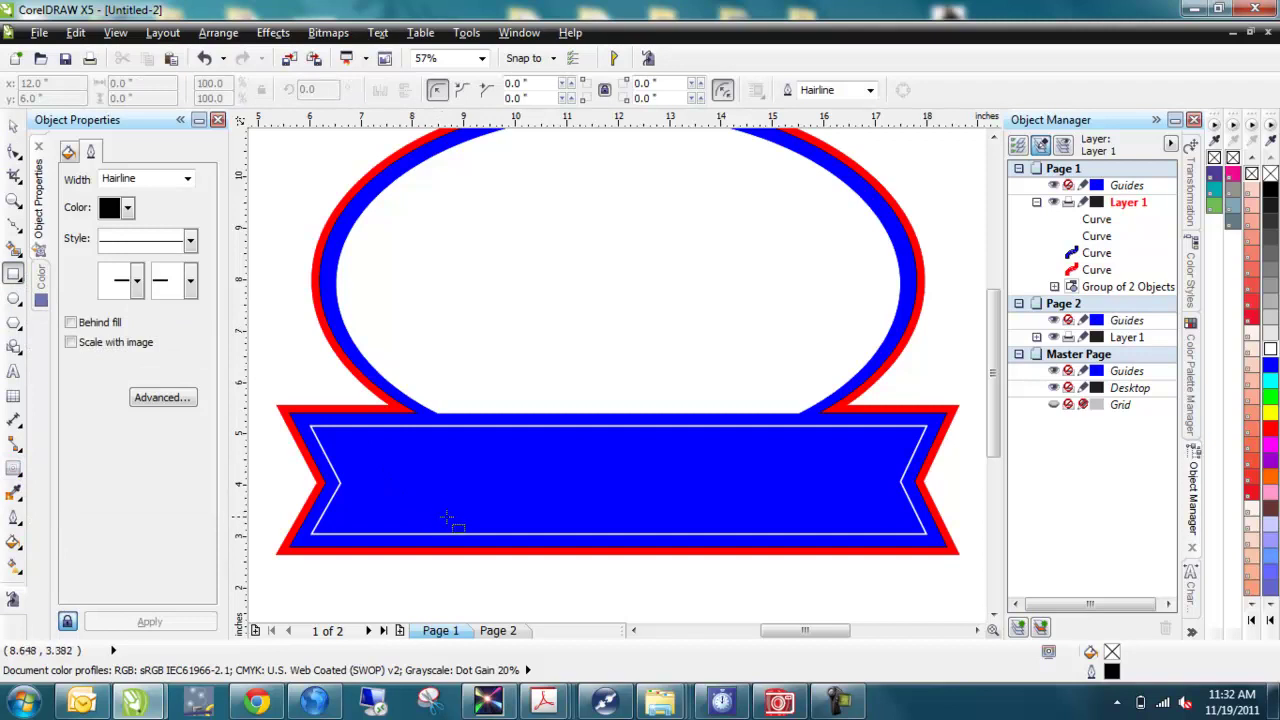
{"action": "left_click_drag", "start_coordinate": [453, 533], "coordinate": [790, 592]}
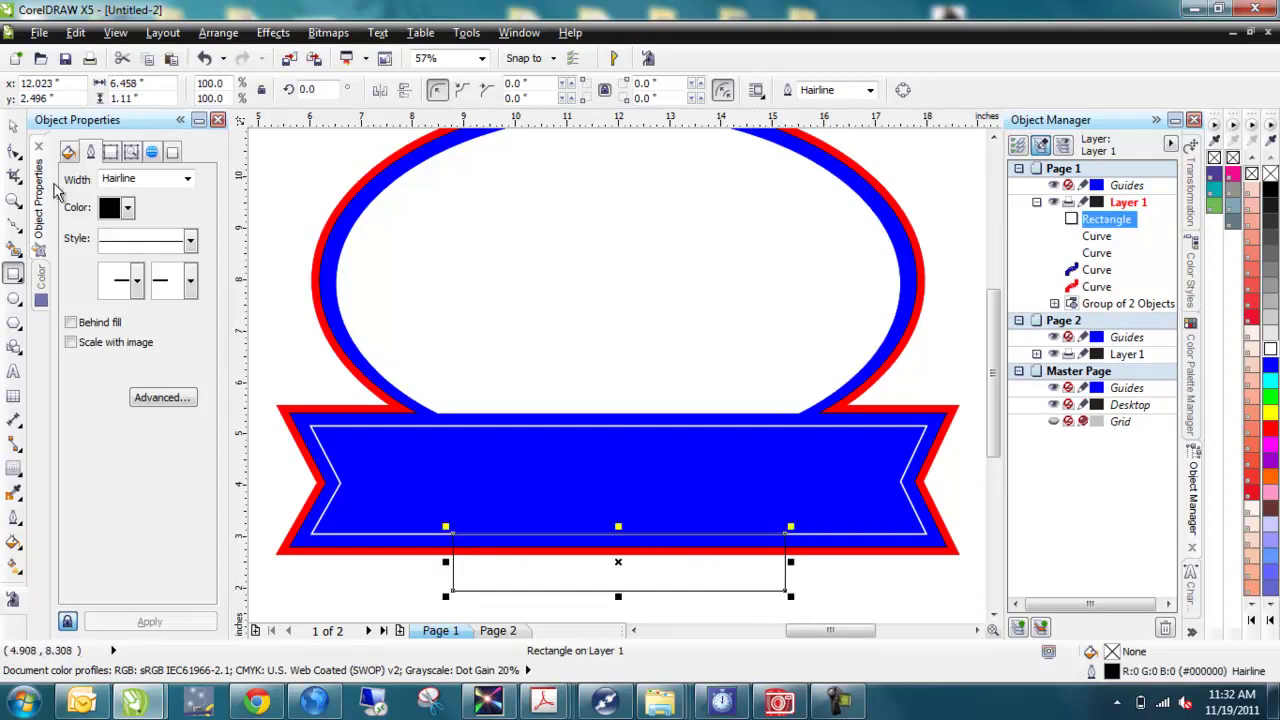
{"action": "left_click", "coordinate": [13, 125]}
{"action": "left_click", "coordinate": [635, 328], "text": "shift"}
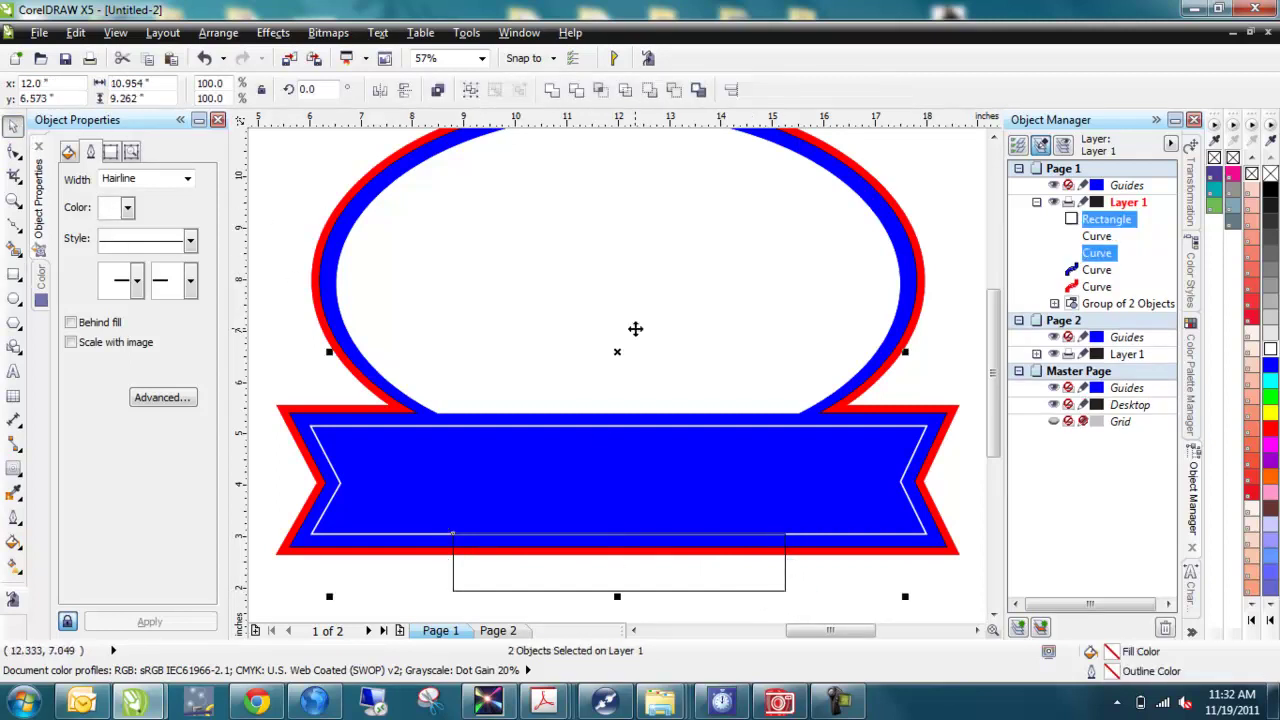
{"action": "left_click", "coordinate": [846, 588]}
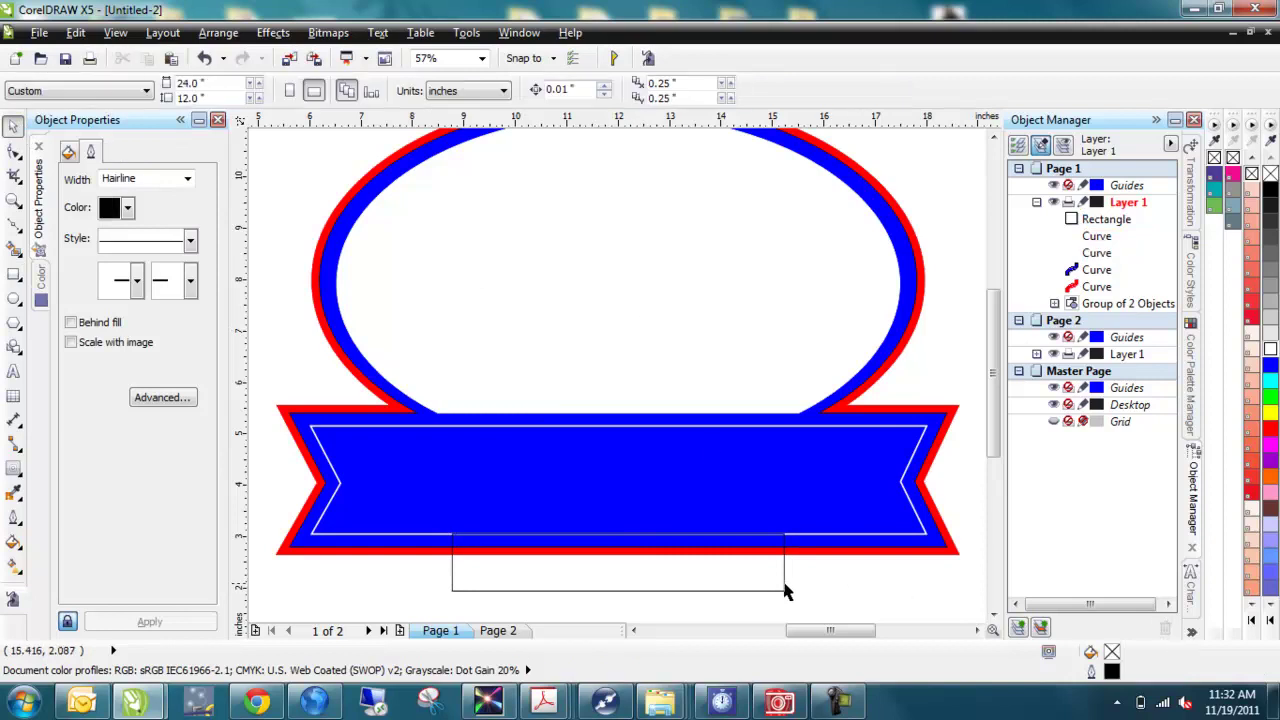
Start editing an Envelope on the small rectangle at the banner's lower edge
{"action": "left_click", "coordinate": [692, 589]}
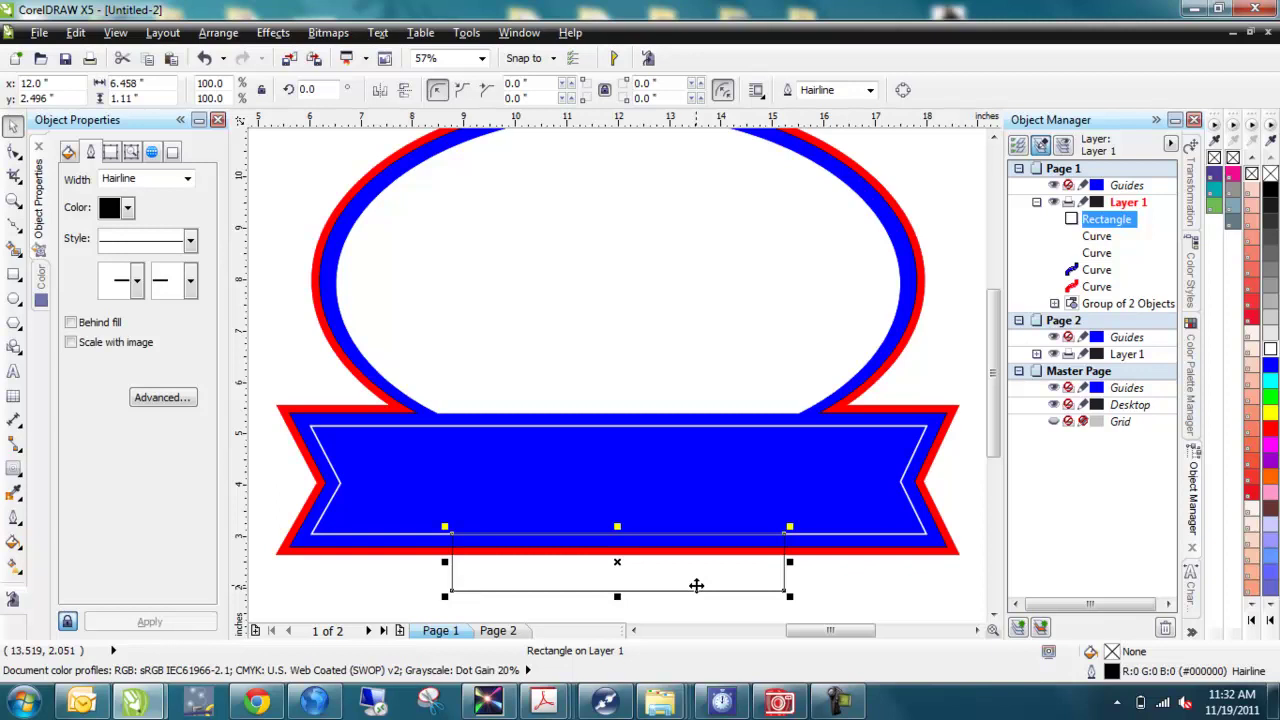
{"action": "left_click", "coordinate": [20, 484]}
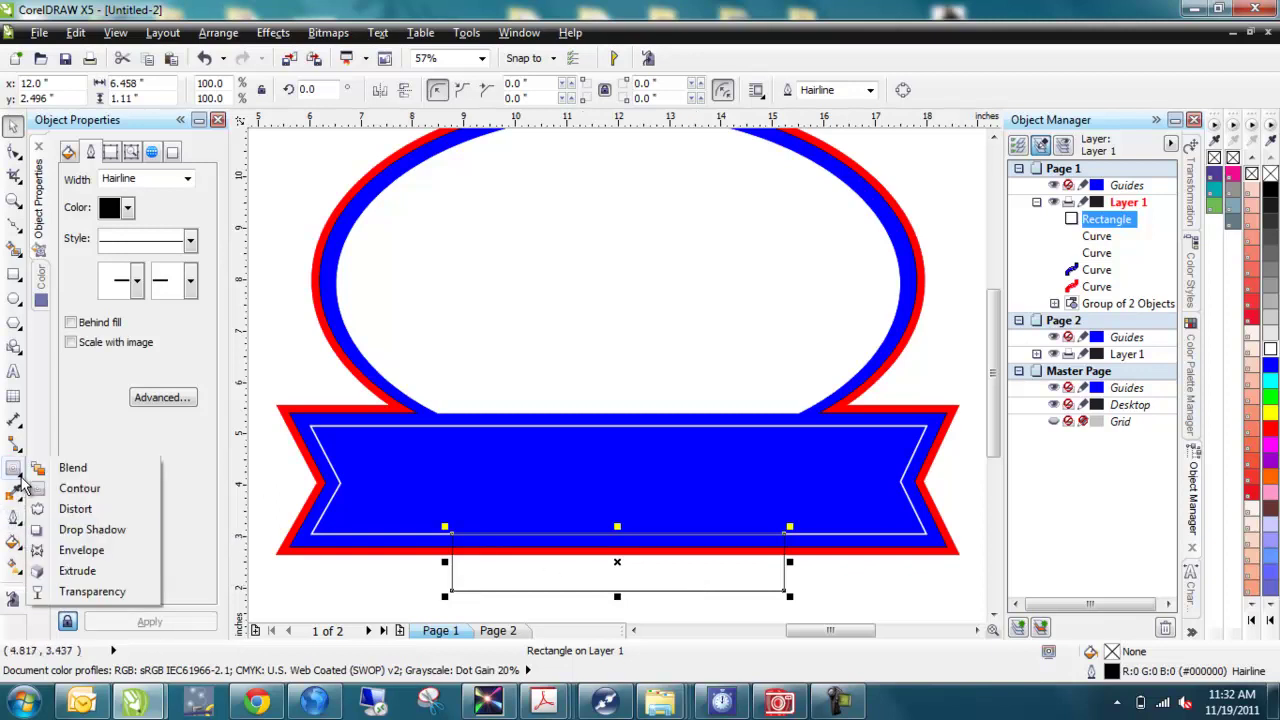
{"action": "left_click", "coordinate": [78, 551]}
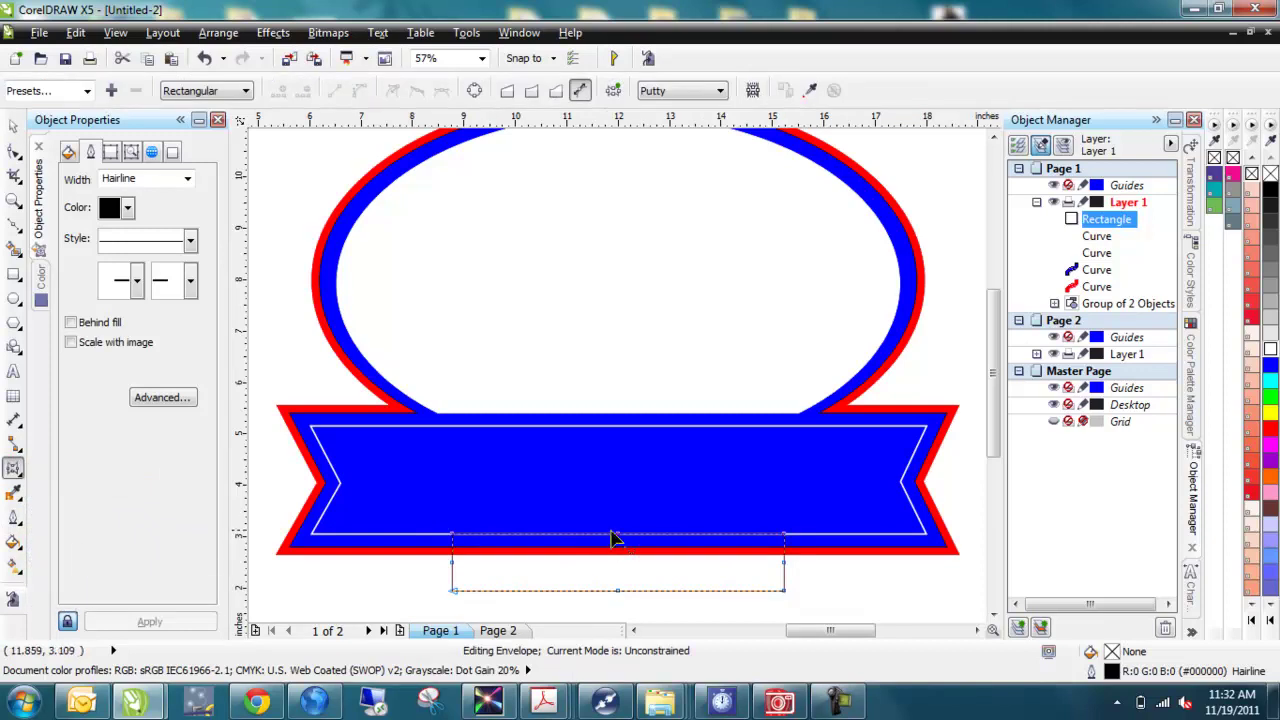
{"action": "left_click", "coordinate": [532, 92]}
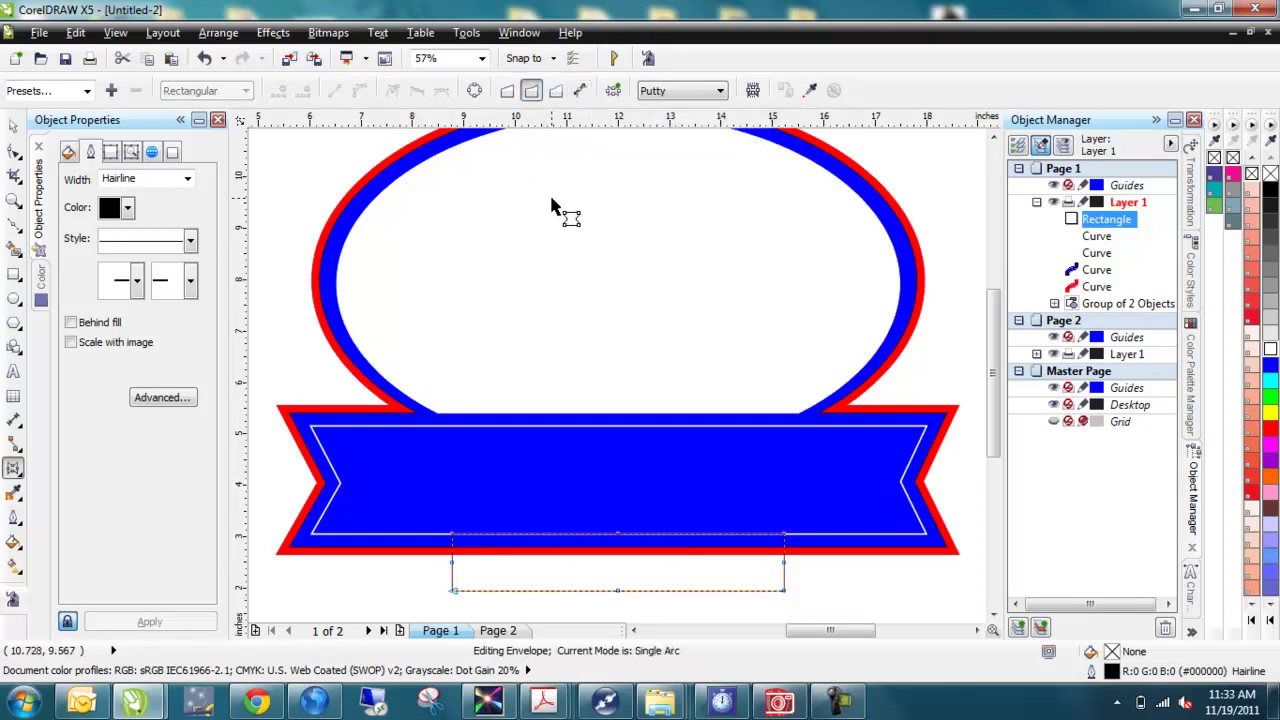
{"action": "left_click_drag", "start_coordinate": [618, 535], "coordinate": [618, 514]}
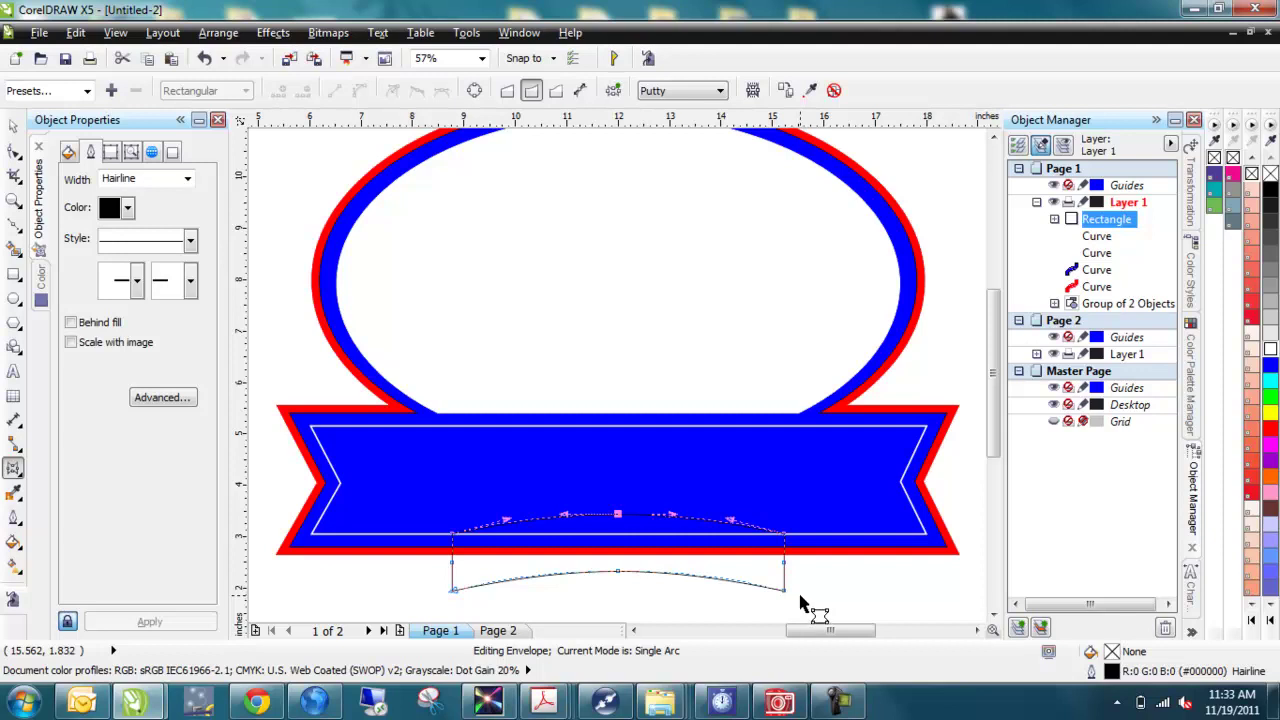
{"action": "key", "text": "ctrl+z"}
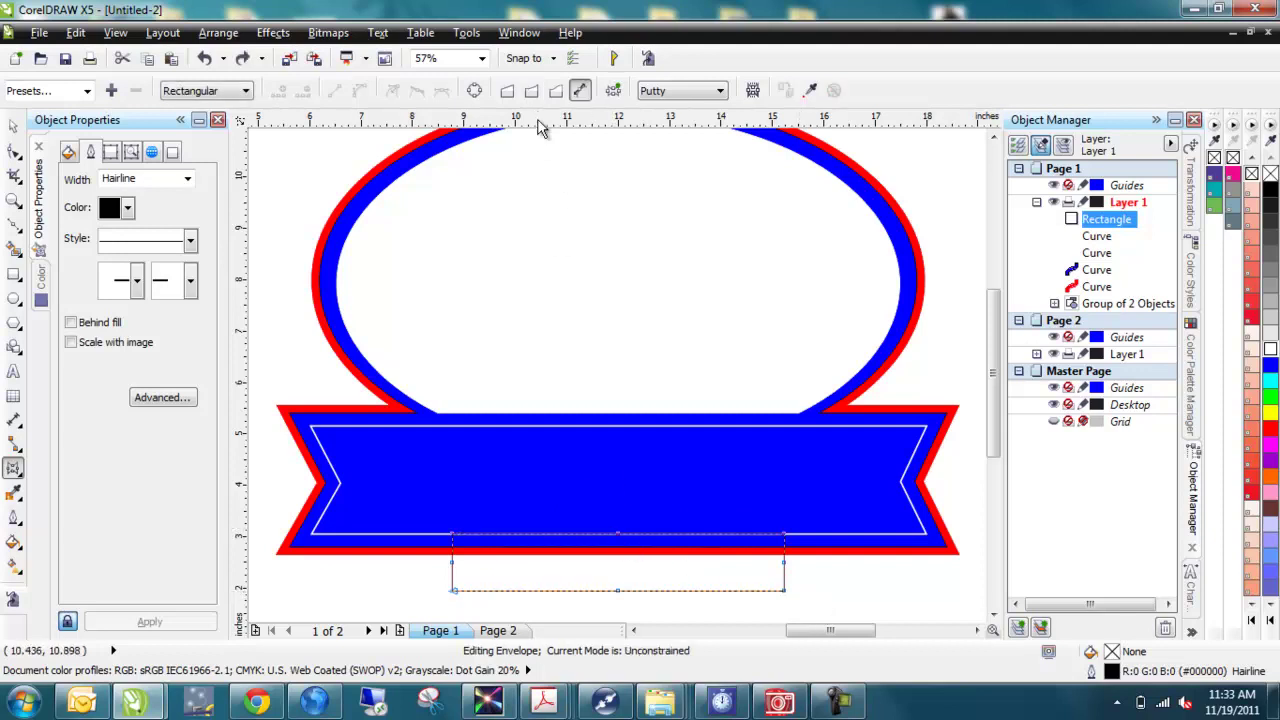
{"action": "left_click", "coordinate": [531, 90]}
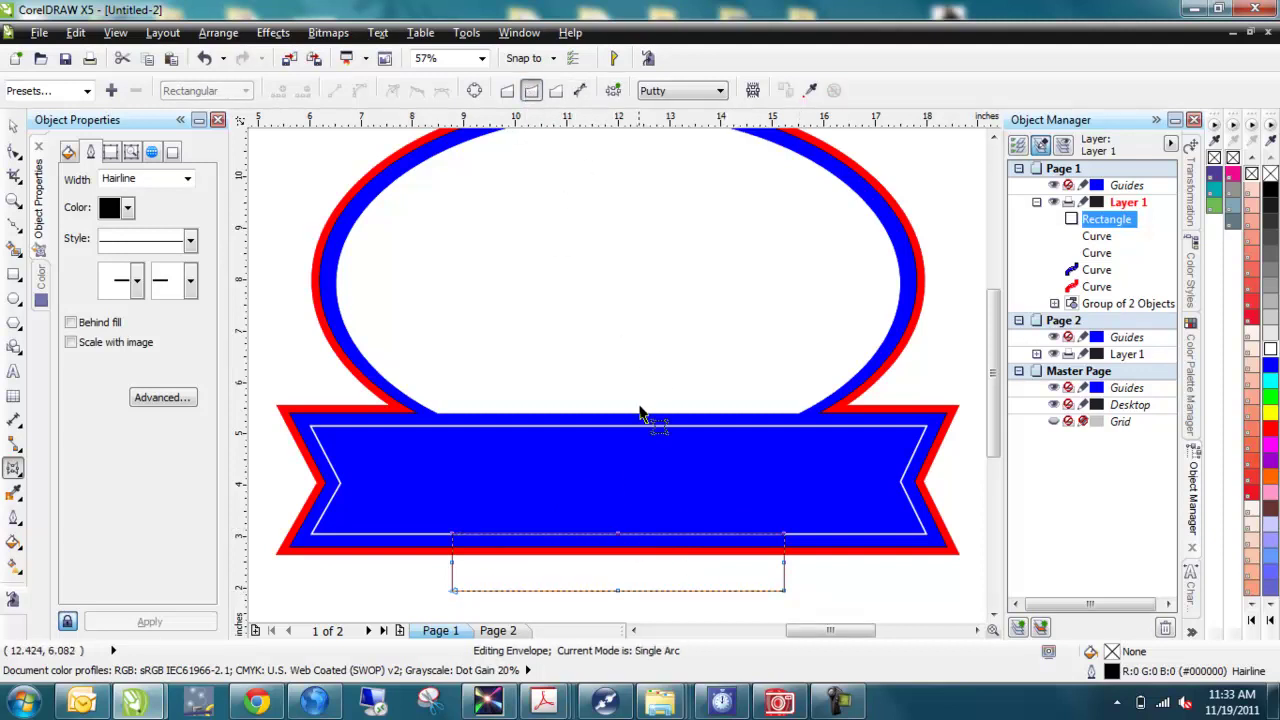
{"action": "left_click_drag", "start_coordinate": [618, 534], "coordinate": [618, 507]}
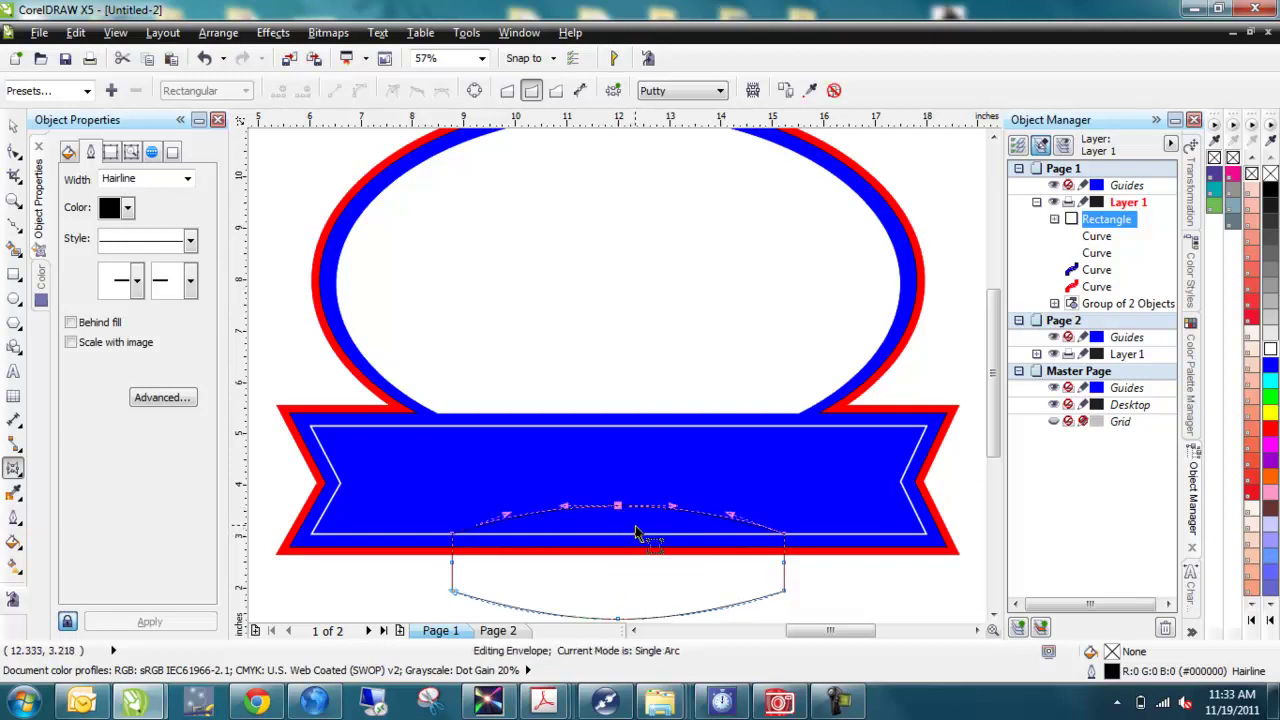
{"action": "key", "text": "ctrl+z"}
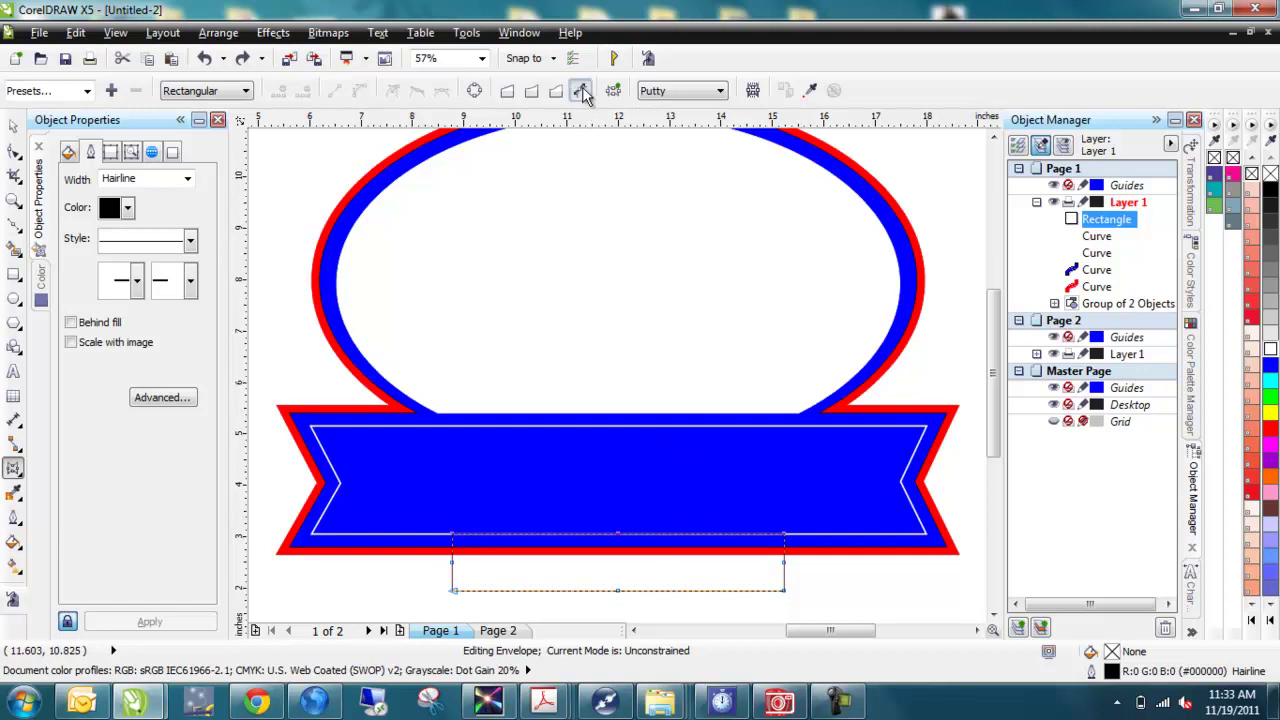
Arch the rectangle upward with a Single Arc envelope, raising the midpoints of its upper and lower edges together
{"action": "left_click", "coordinate": [531, 91]}
{"action": "left_click", "coordinate": [620, 540]}
{"action": "left_click_drag", "start_coordinate": [620, 540], "coordinate": [618, 511]}
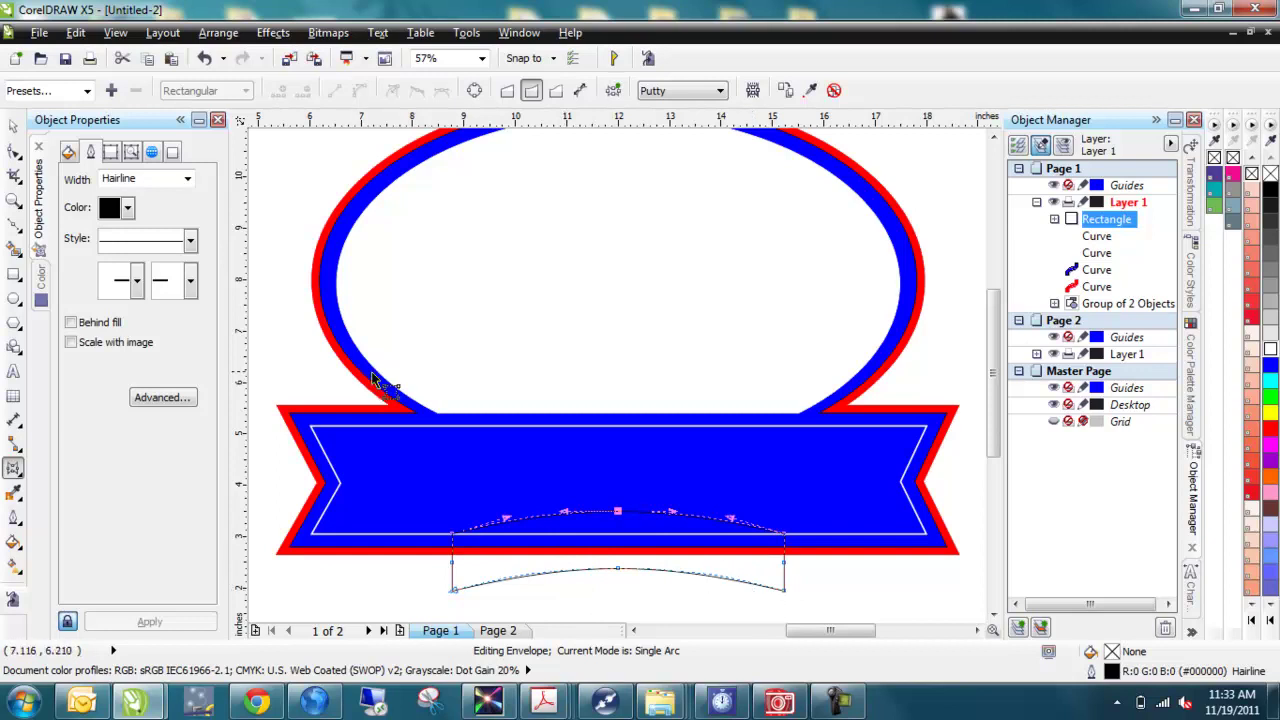
Fill the arched rectangle white and set its outline width to 0.1 in
{"action": "left_click", "coordinate": [1270, 350]}
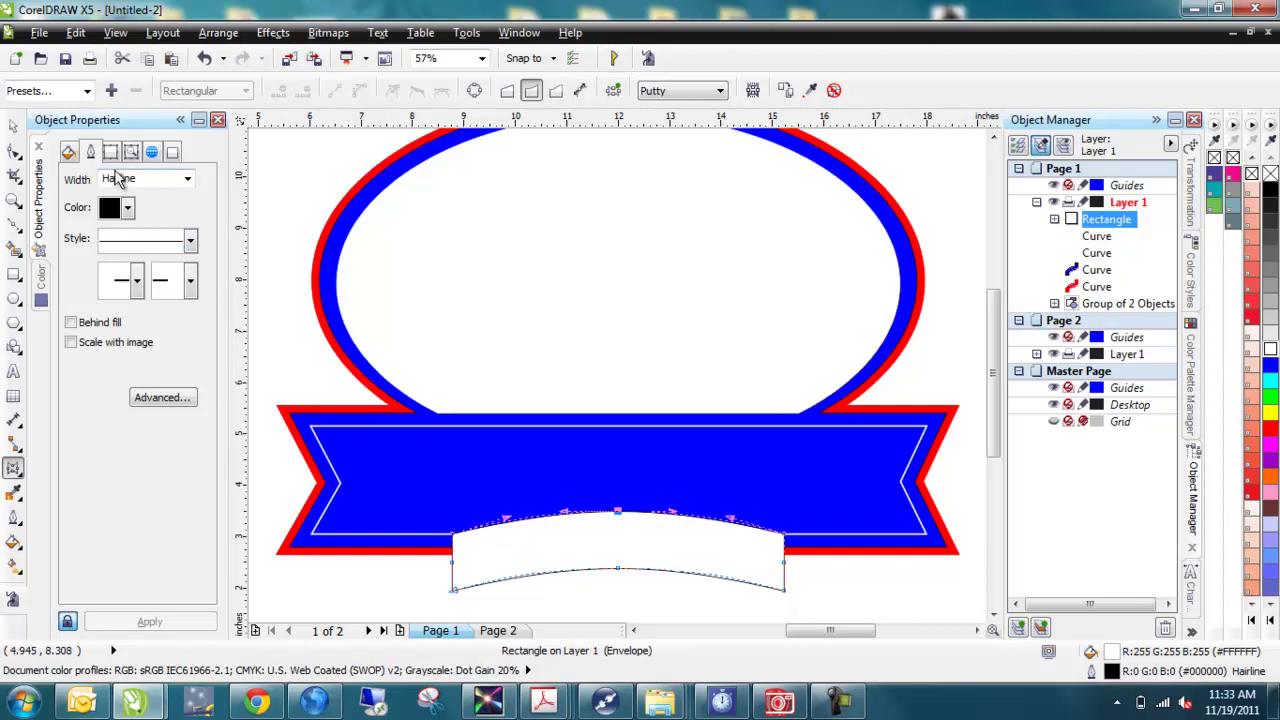
{"action": "left_click", "coordinate": [187, 180]}
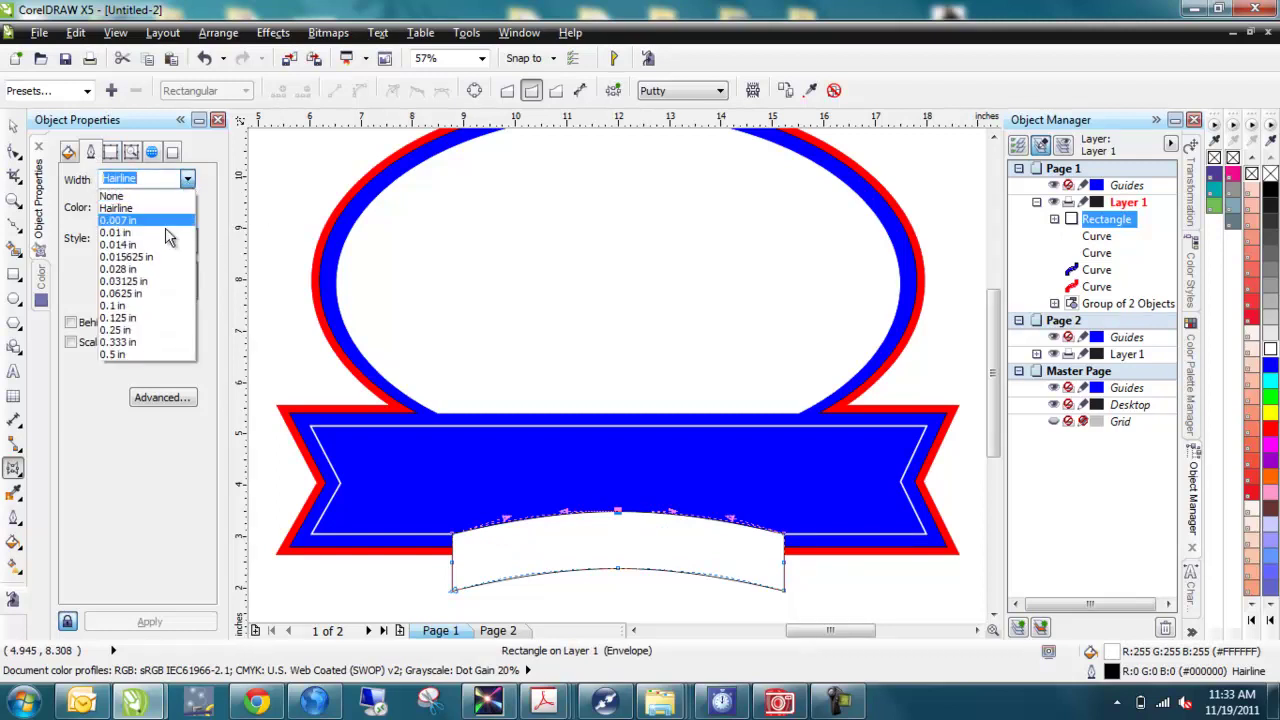
{"action": "left_click", "coordinate": [139, 305]}
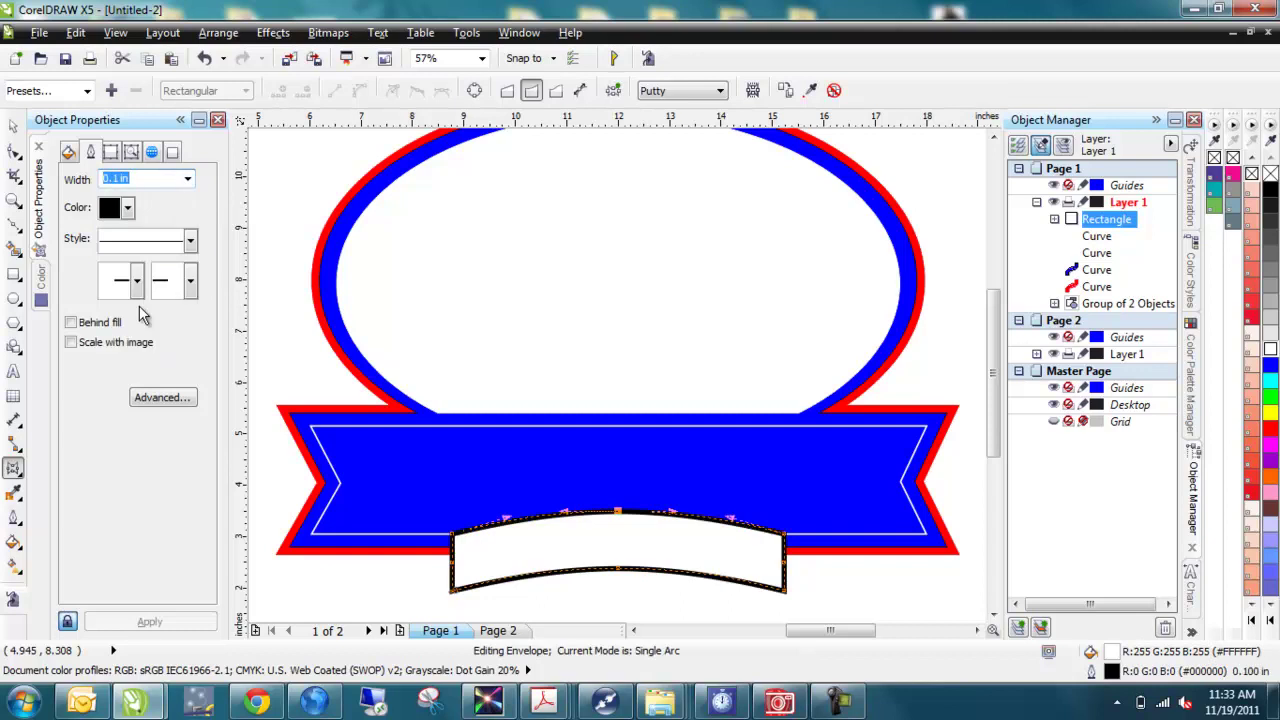
Set the arched panel's outline width to 0.125 in, color it blue, and finish editing its envelope
{"action": "left_click", "coordinate": [187, 178]}
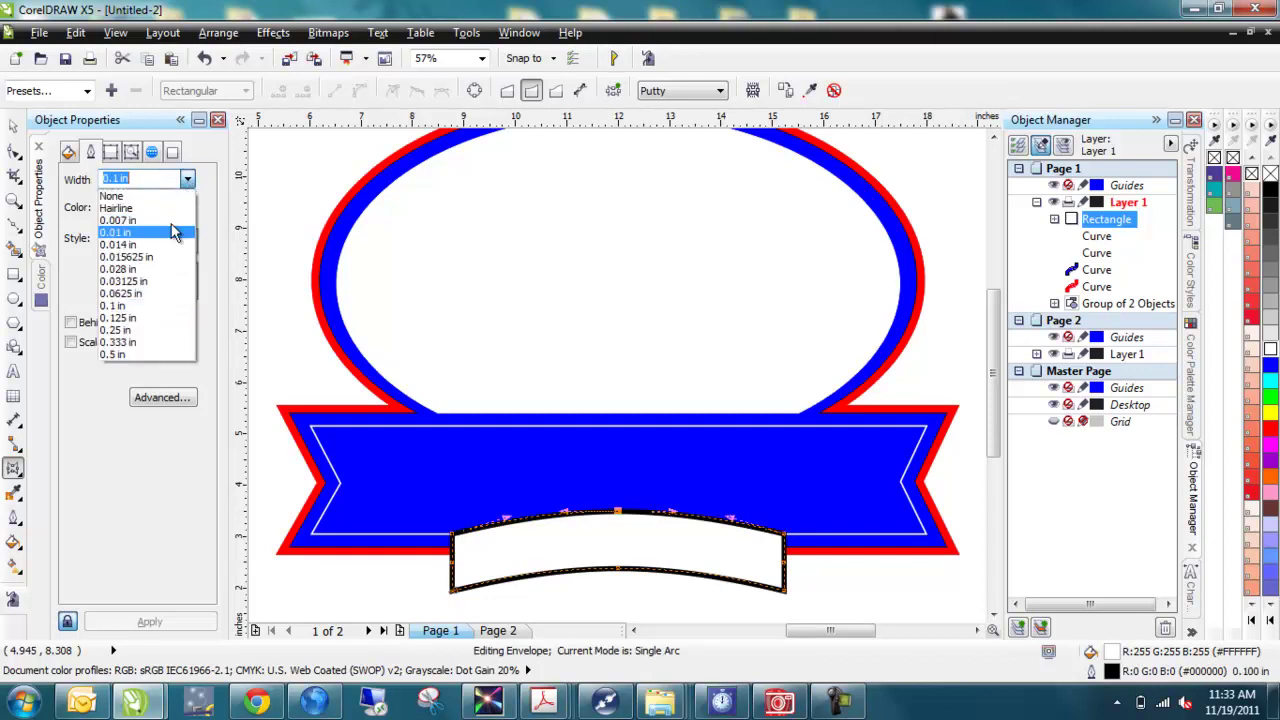
{"action": "left_click", "coordinate": [144, 317]}
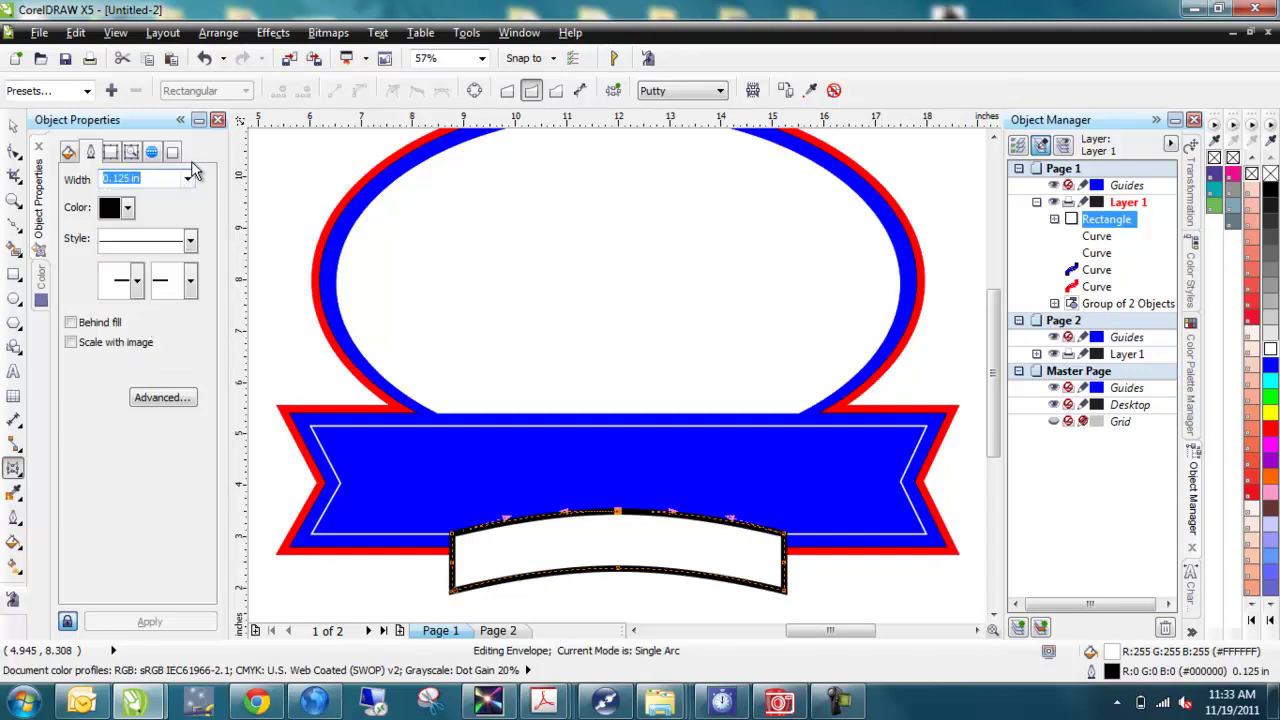
{"action": "left_click", "coordinate": [187, 178]}
{"action": "left_click", "coordinate": [153, 329]}
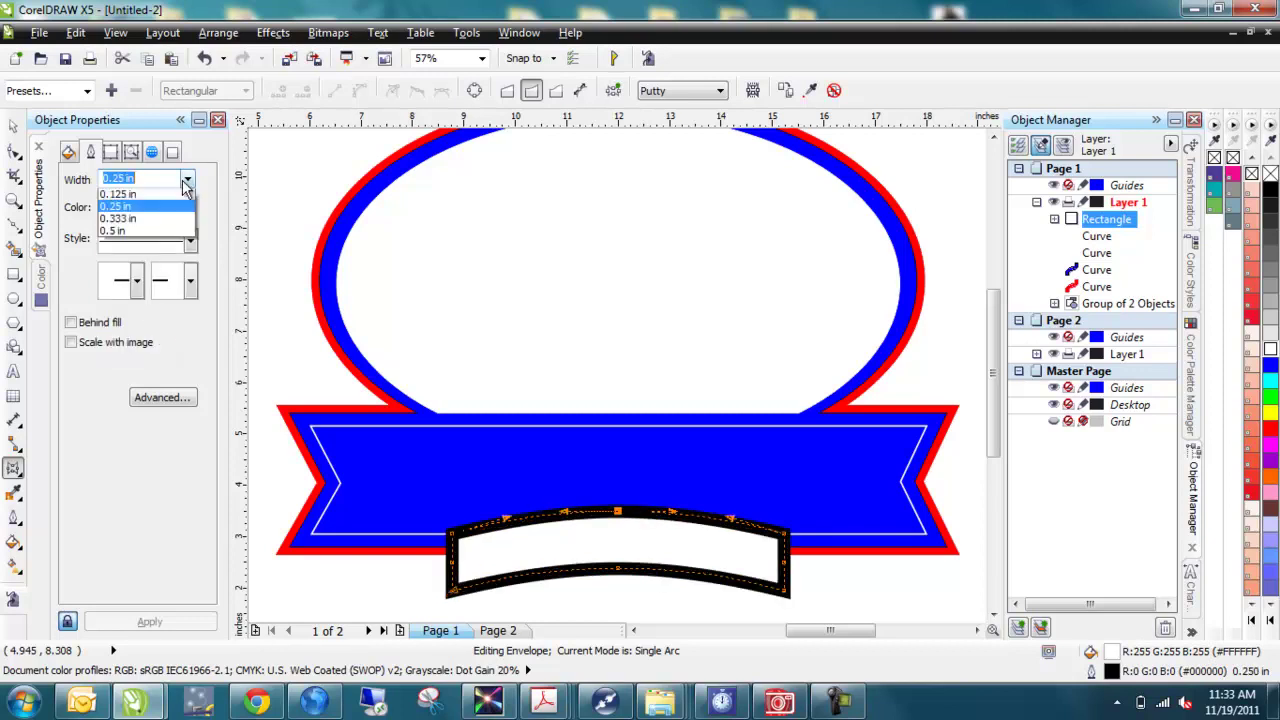
{"action": "left_click", "coordinate": [187, 178]}
{"action": "left_click", "coordinate": [147, 318]}
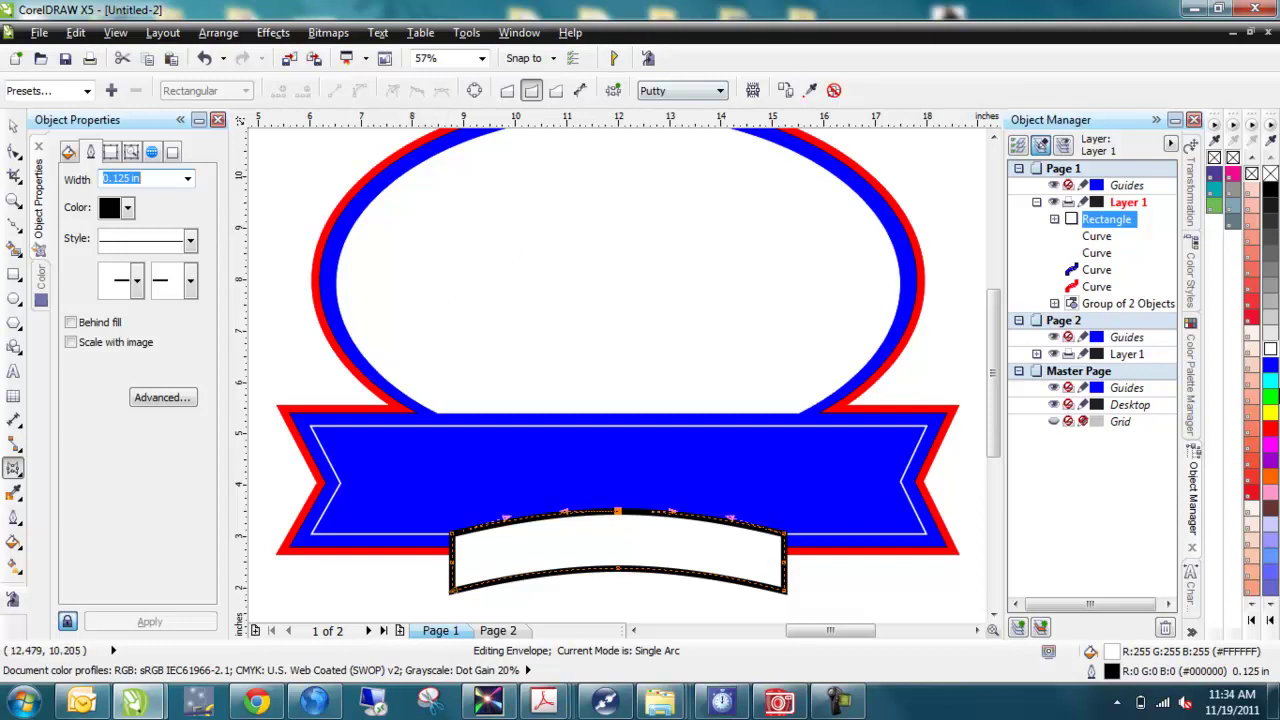
{"action": "right_click", "coordinate": [1268, 368]}
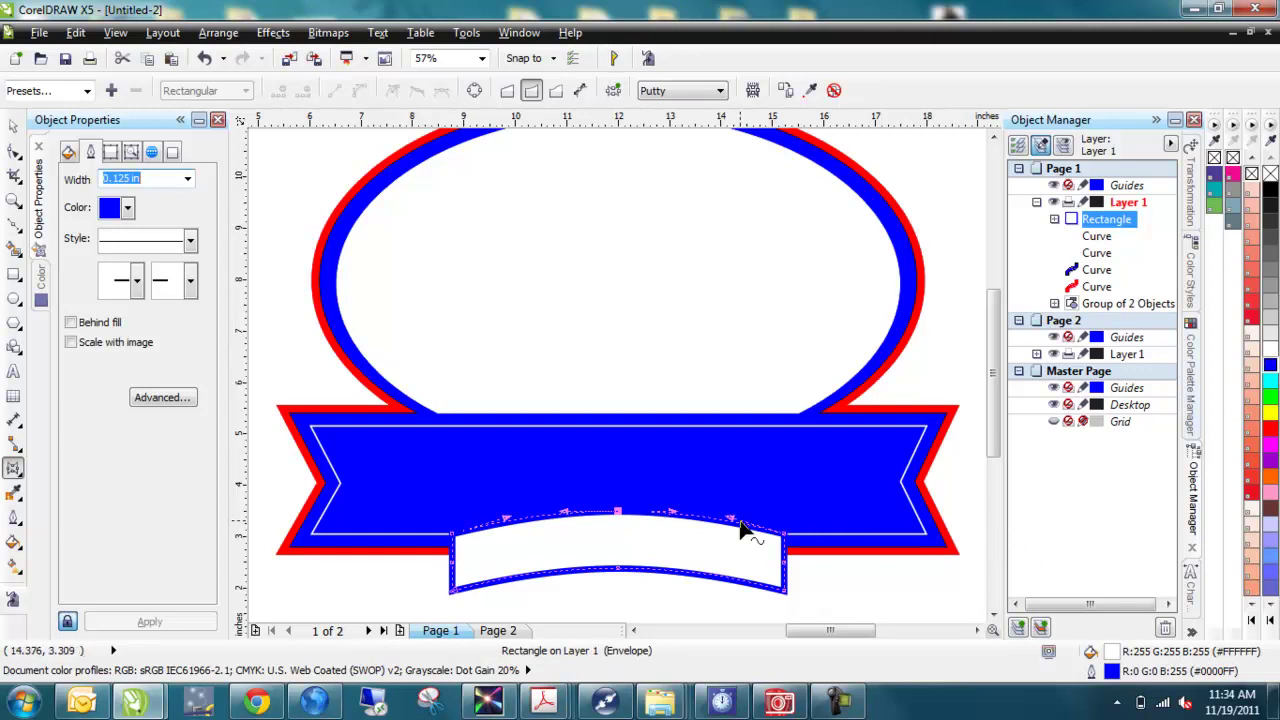
{"action": "left_click", "coordinate": [13, 126]}
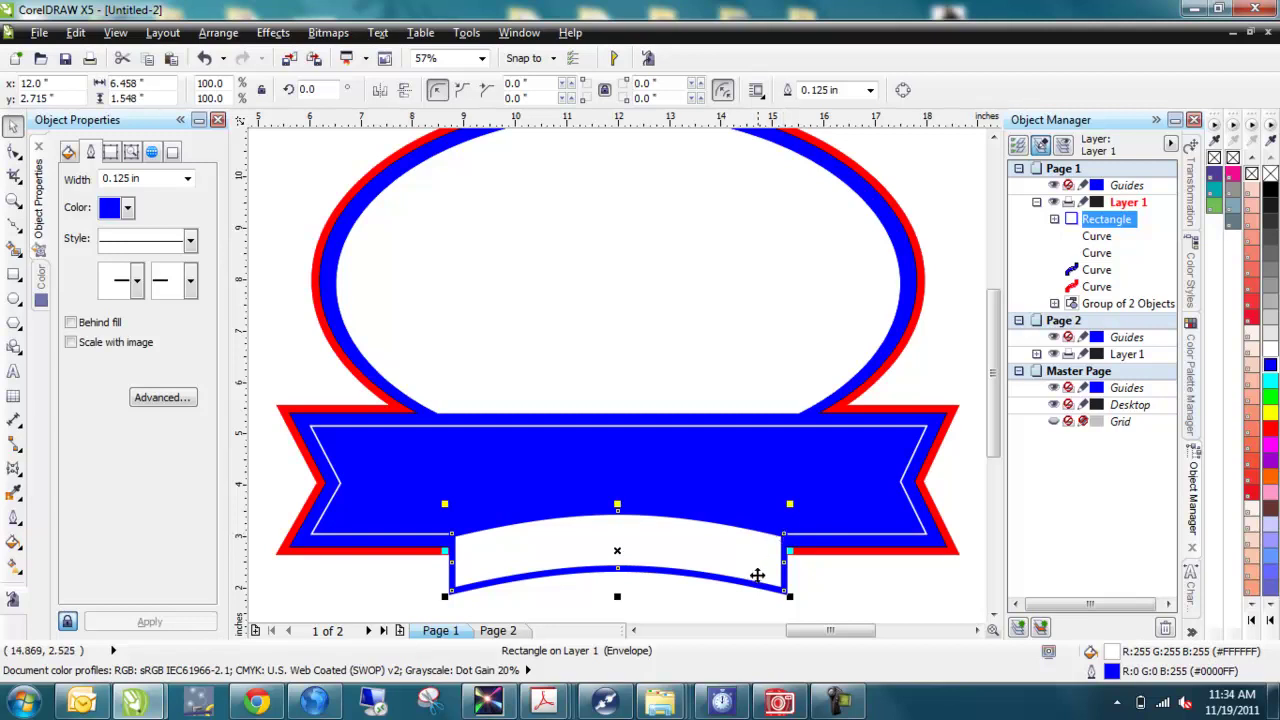
Convert the arched panel's blue outline to a separate object, working in a wireframe view
{"action": "scroll", "coordinate": [606, 569], "scroll_direction": "up", "scroll_amount": 2}
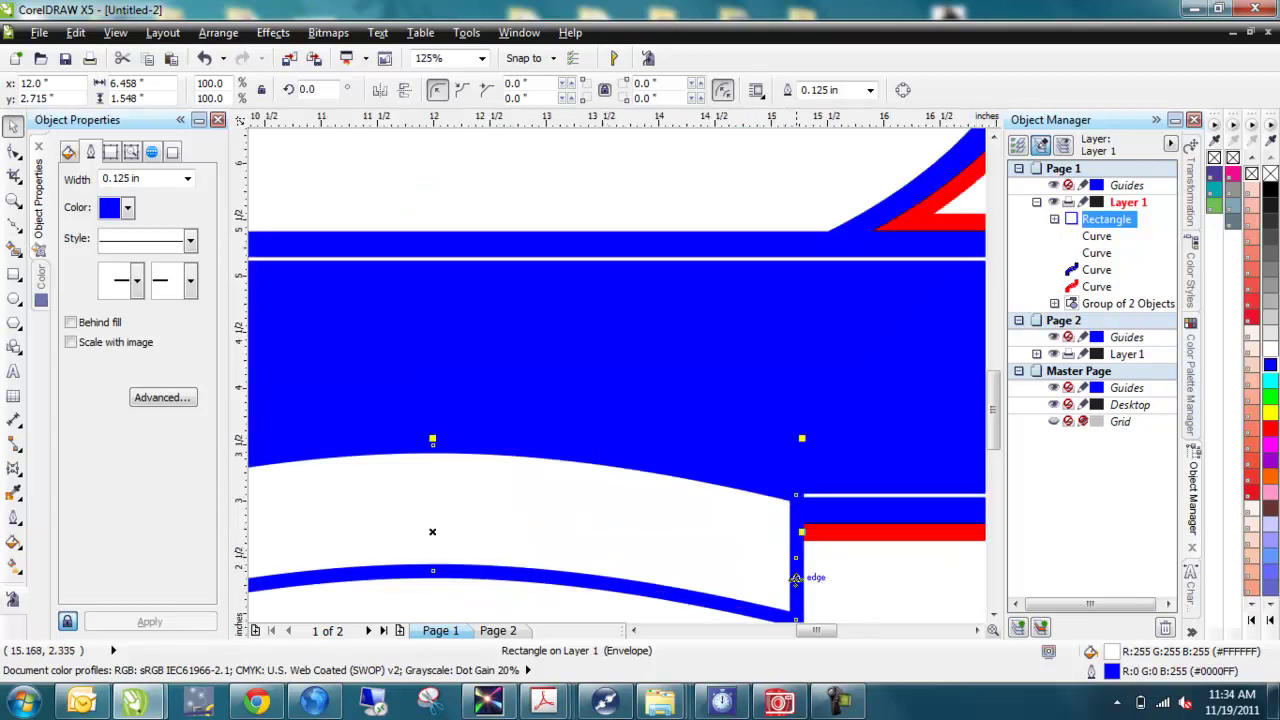
{"action": "left_click", "coordinate": [117, 33]}
{"action": "left_click", "coordinate": [141, 76]}
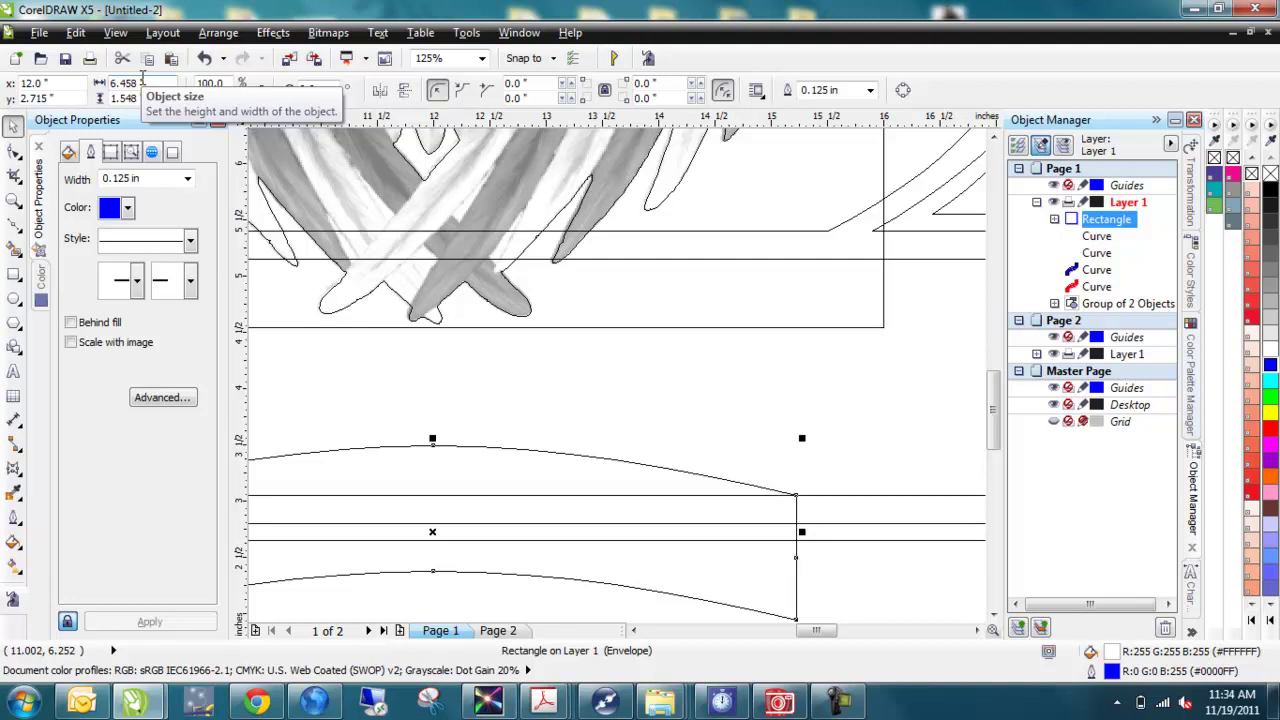
{"action": "left_click", "coordinate": [218, 33]}
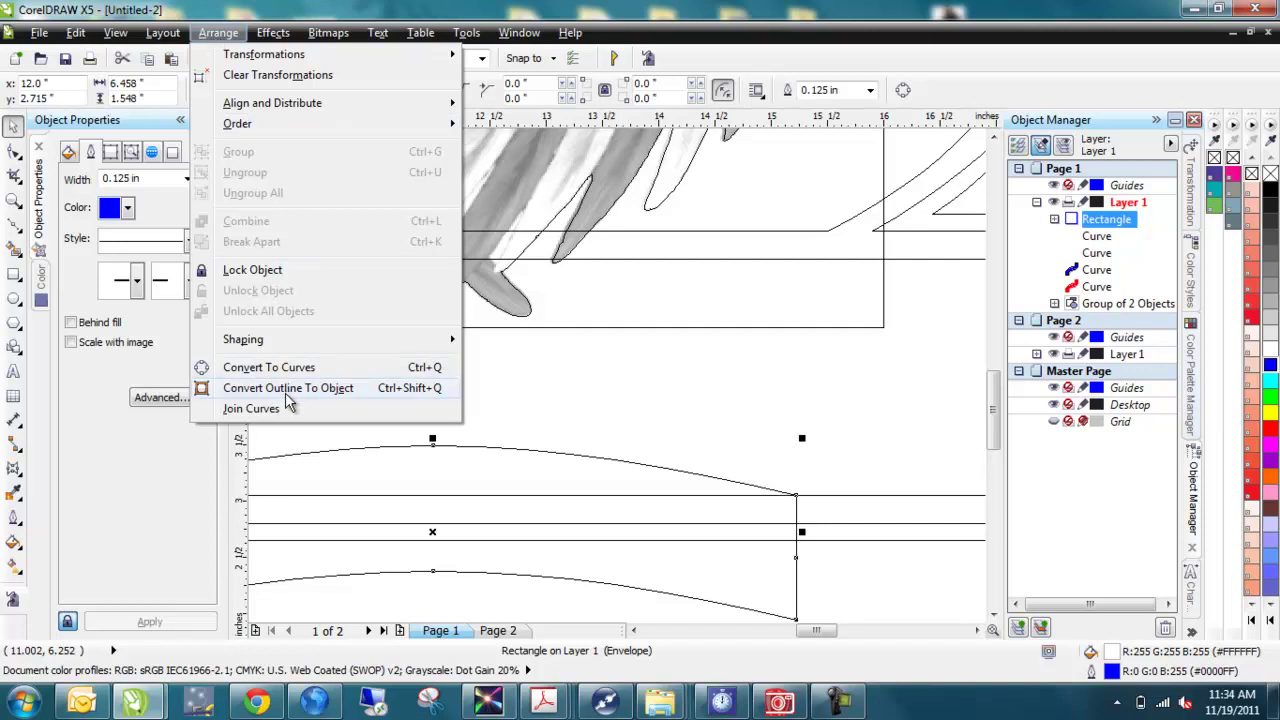
{"action": "left_click", "coordinate": [404, 397]}
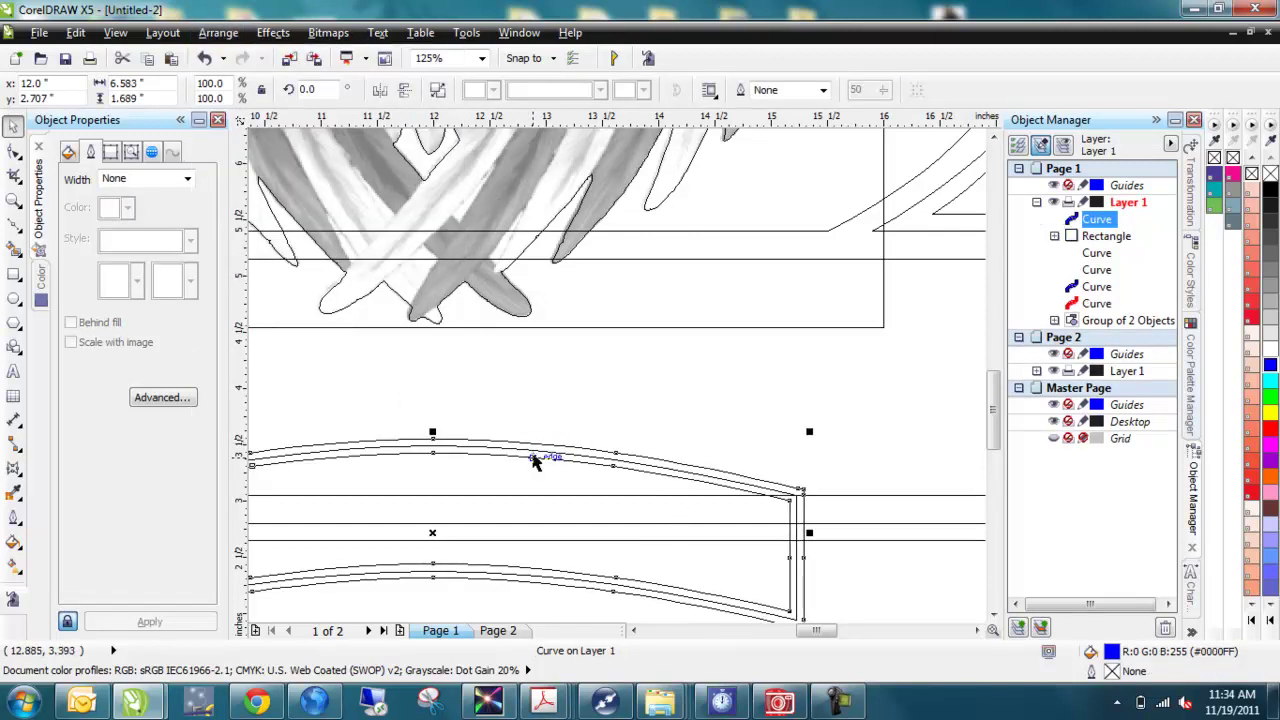
Delete the white arched rectangle inside the converted blue outline in the full-color view, and undo the deletion
{"action": "left_click", "coordinate": [808, 565]}
{"action": "left_click", "coordinate": [796, 553]}
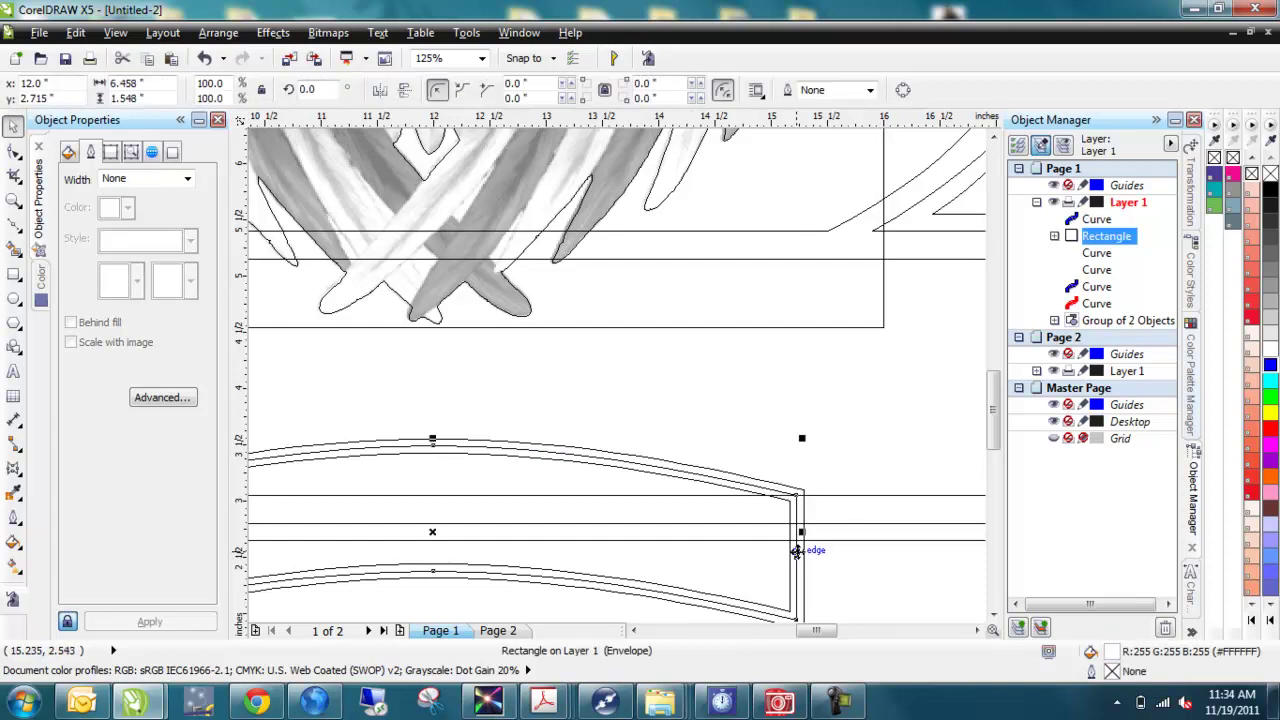
{"action": "key", "text": "shift+F9"}
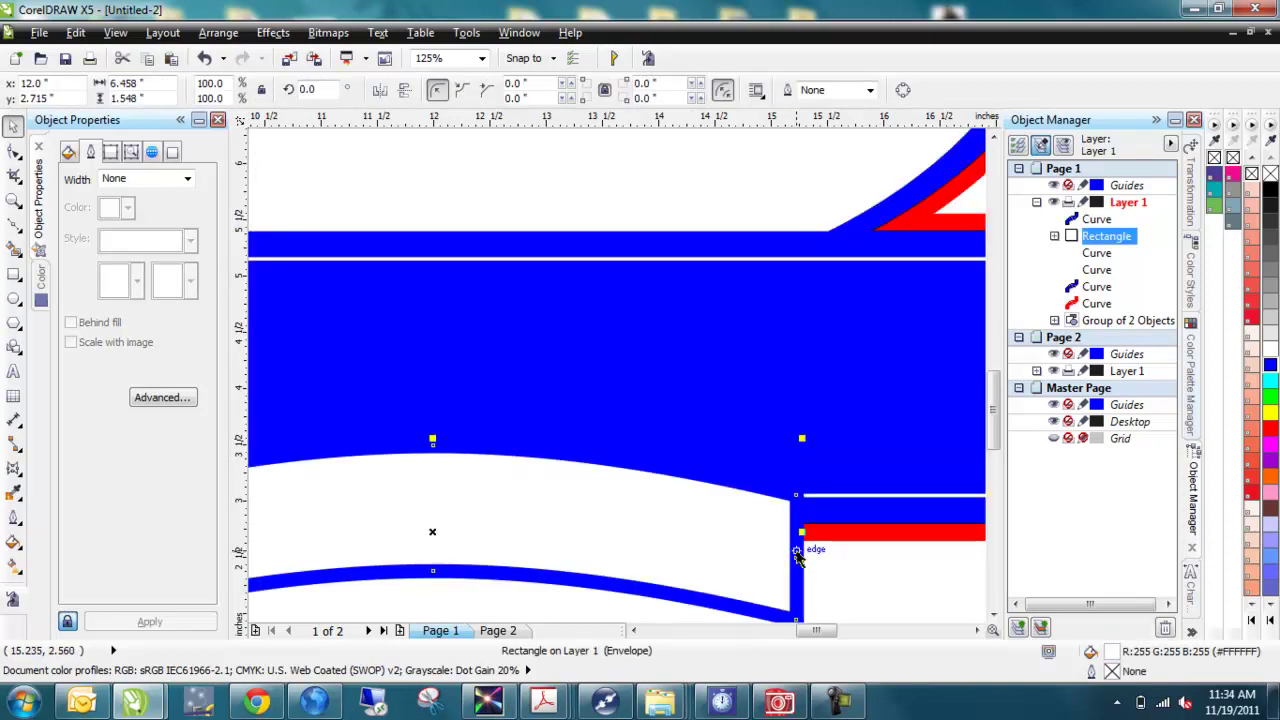
{"action": "key", "text": "Delete"}
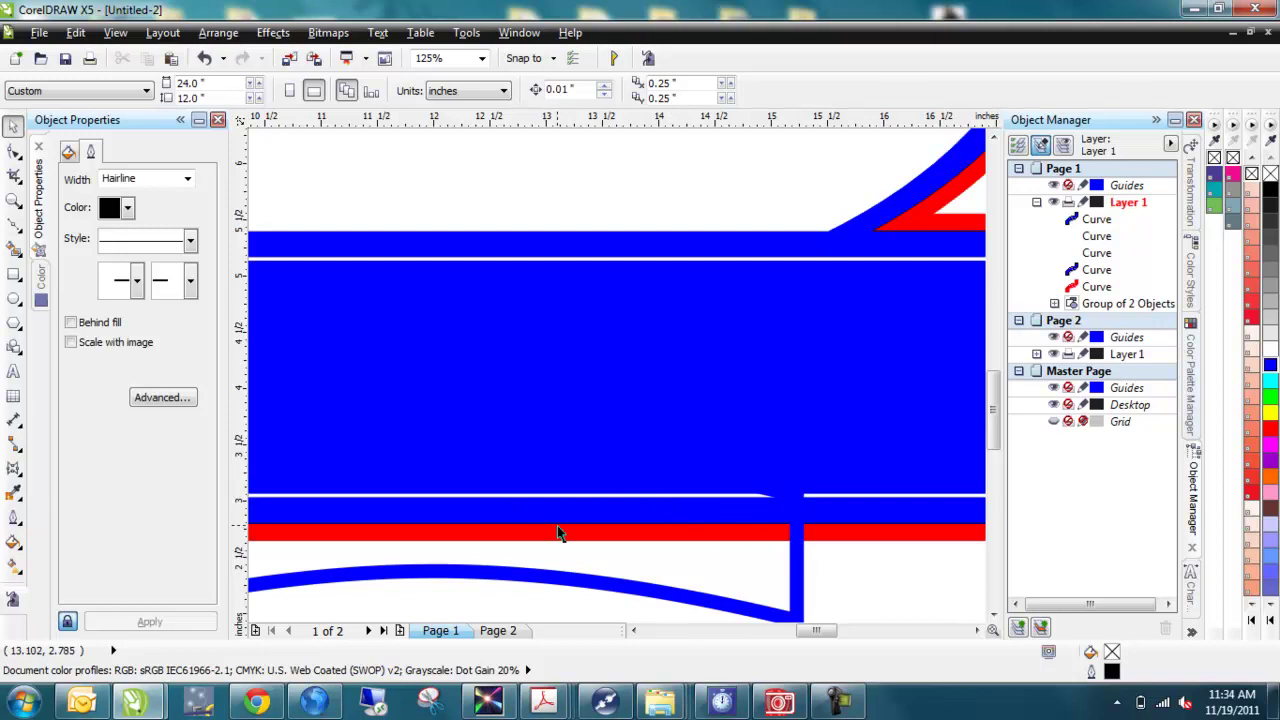
{"action": "key", "text": "ctrl+z"}
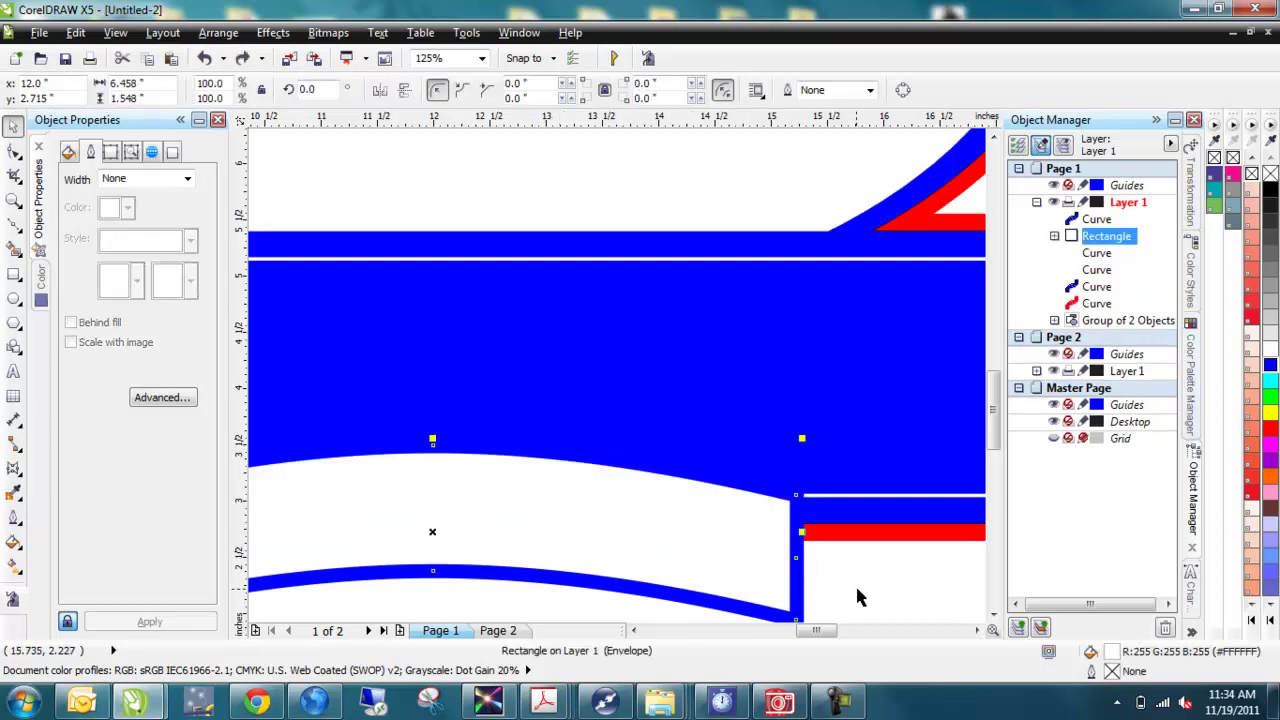
Move the eagle group above all other objects on Layer 1, with the whole design in view
{"action": "left_click", "coordinate": [857, 592]}
{"action": "key", "text": "F4"}
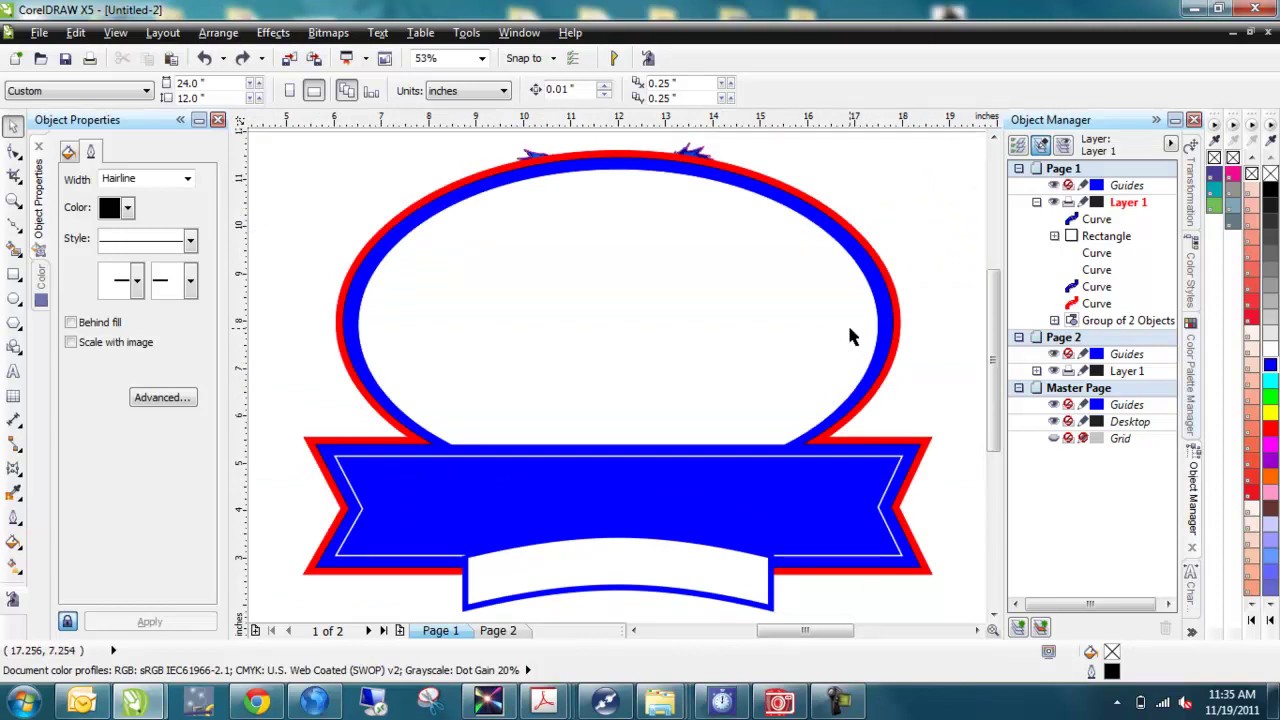
{"action": "left_click", "coordinate": [694, 150]}
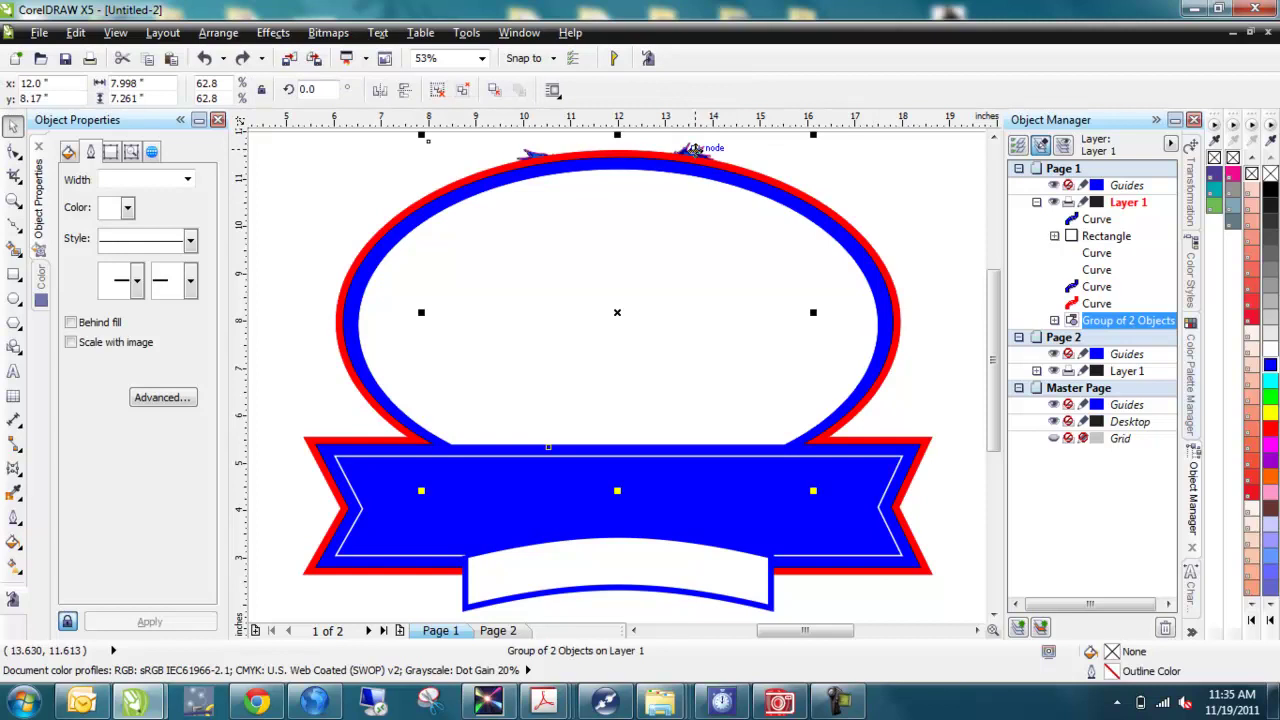
{"action": "left_click_drag", "start_coordinate": [1107, 333], "coordinate": [1099, 221]}
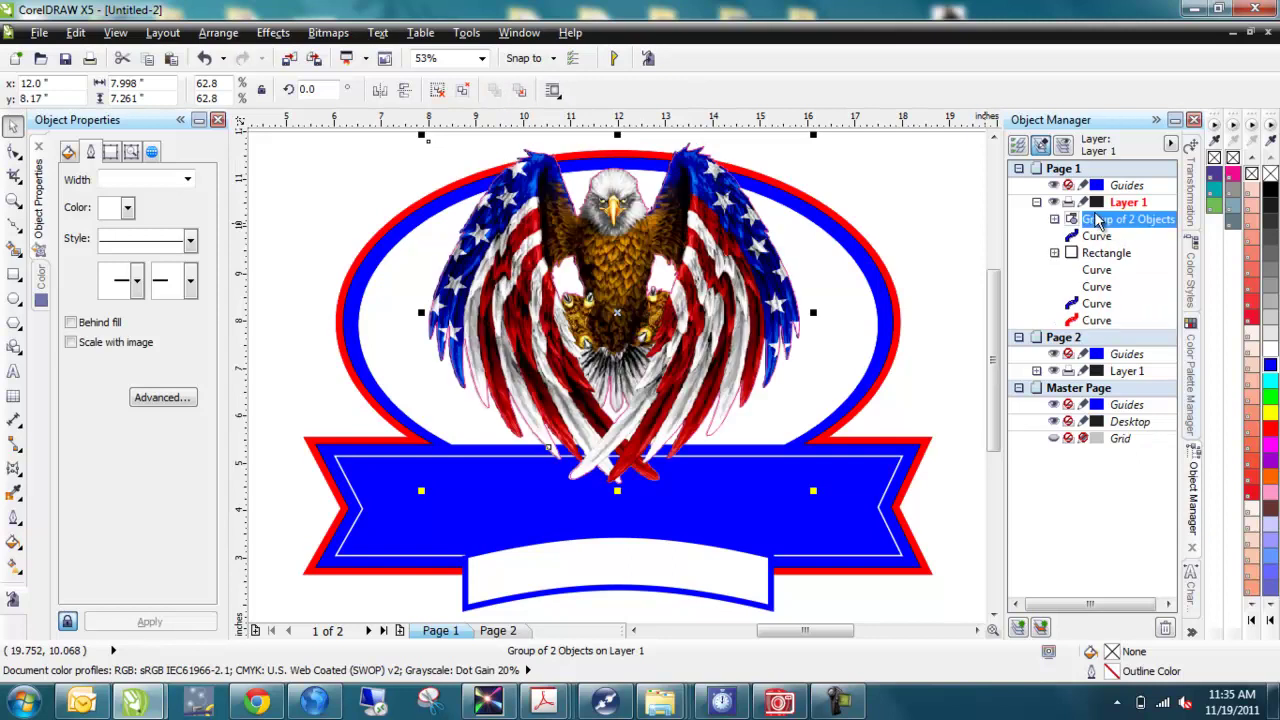
{"action": "left_click", "coordinate": [955, 218]}
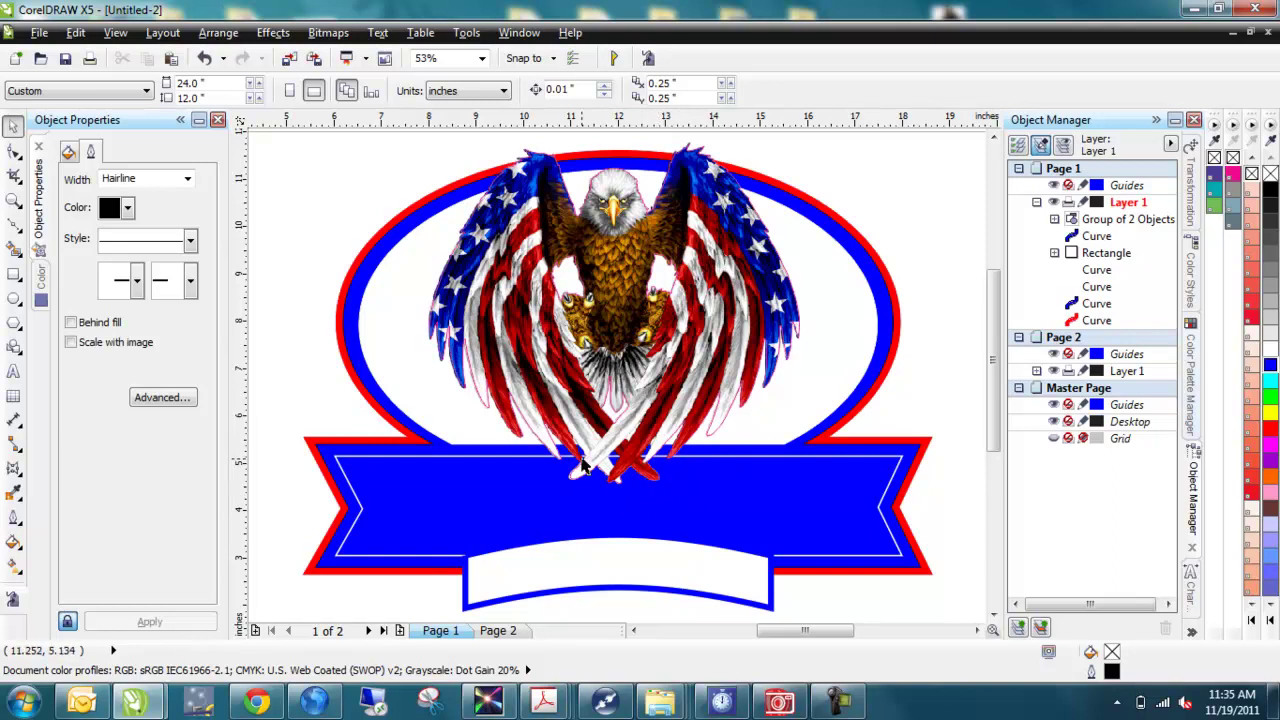
Ungroup the eagle, delete its magenta CutContour curve, and undo the deletion
{"action": "left_click", "coordinate": [748, 233]}
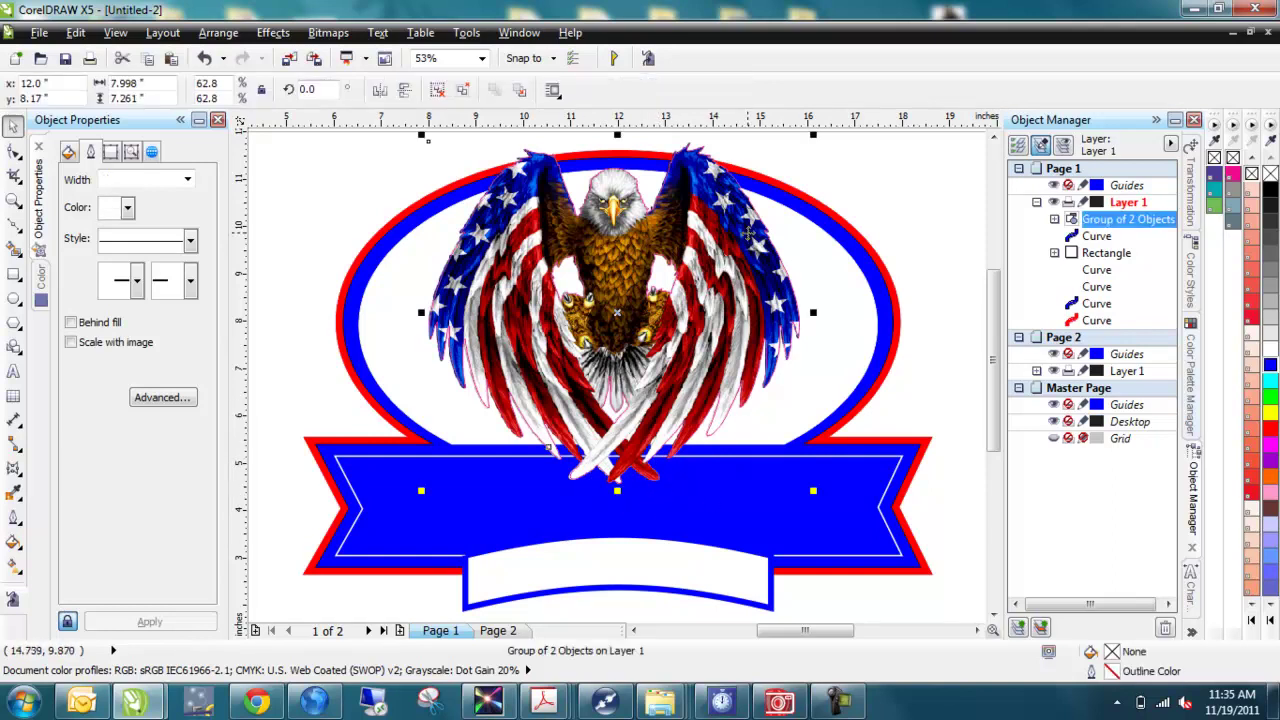
{"action": "right_click", "coordinate": [747, 232]}
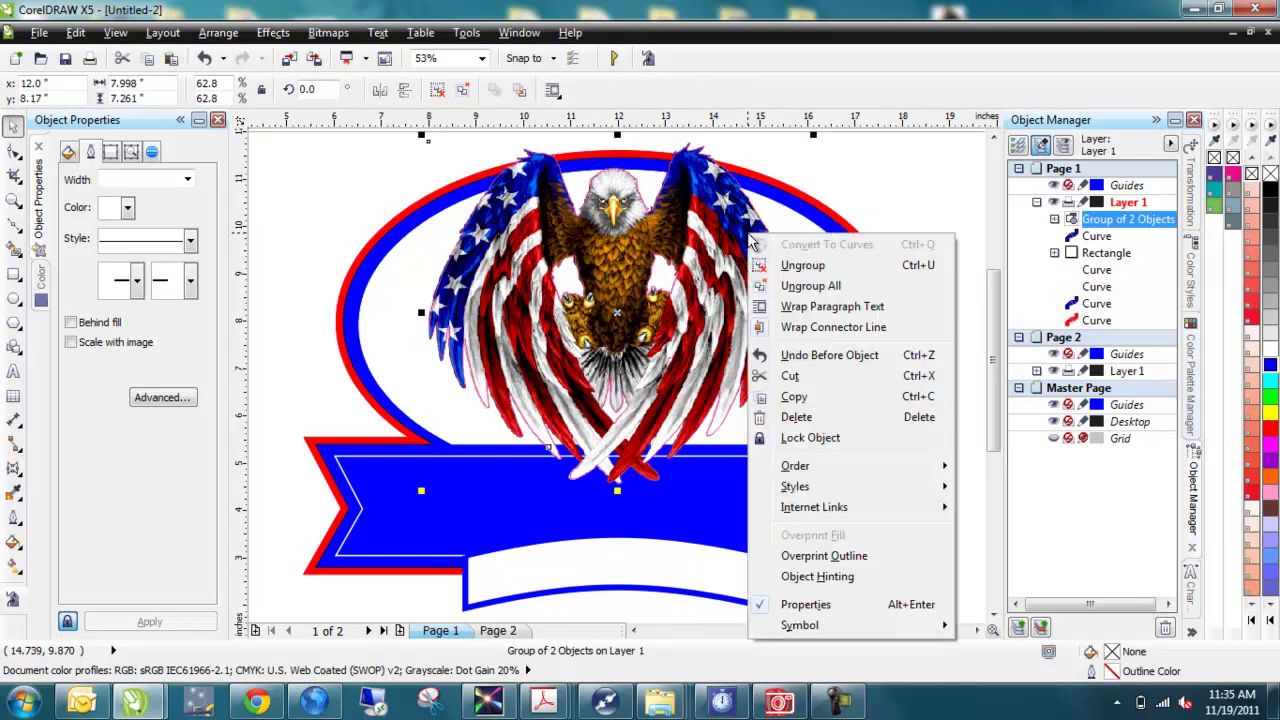
{"action": "left_click", "coordinate": [808, 266]}
{"action": "left_click", "coordinate": [901, 184]}
{"action": "left_click", "coordinate": [668, 188]}
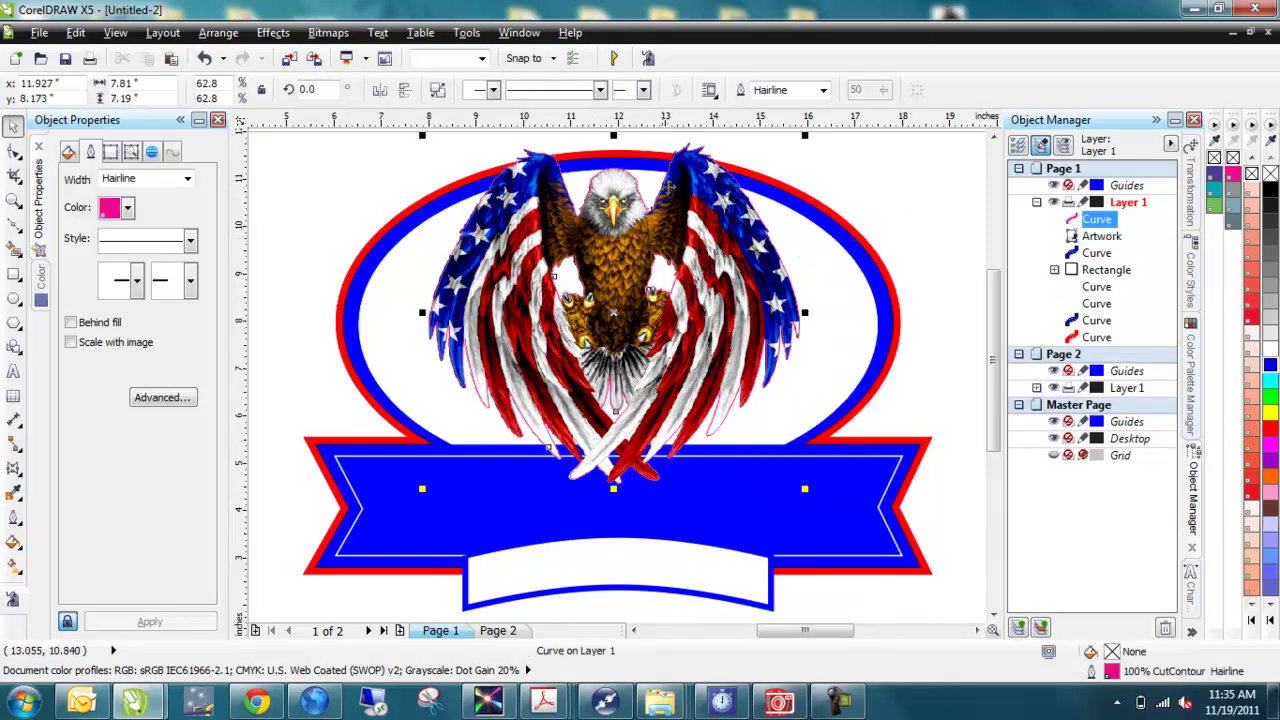
{"action": "key", "text": "Delete"}
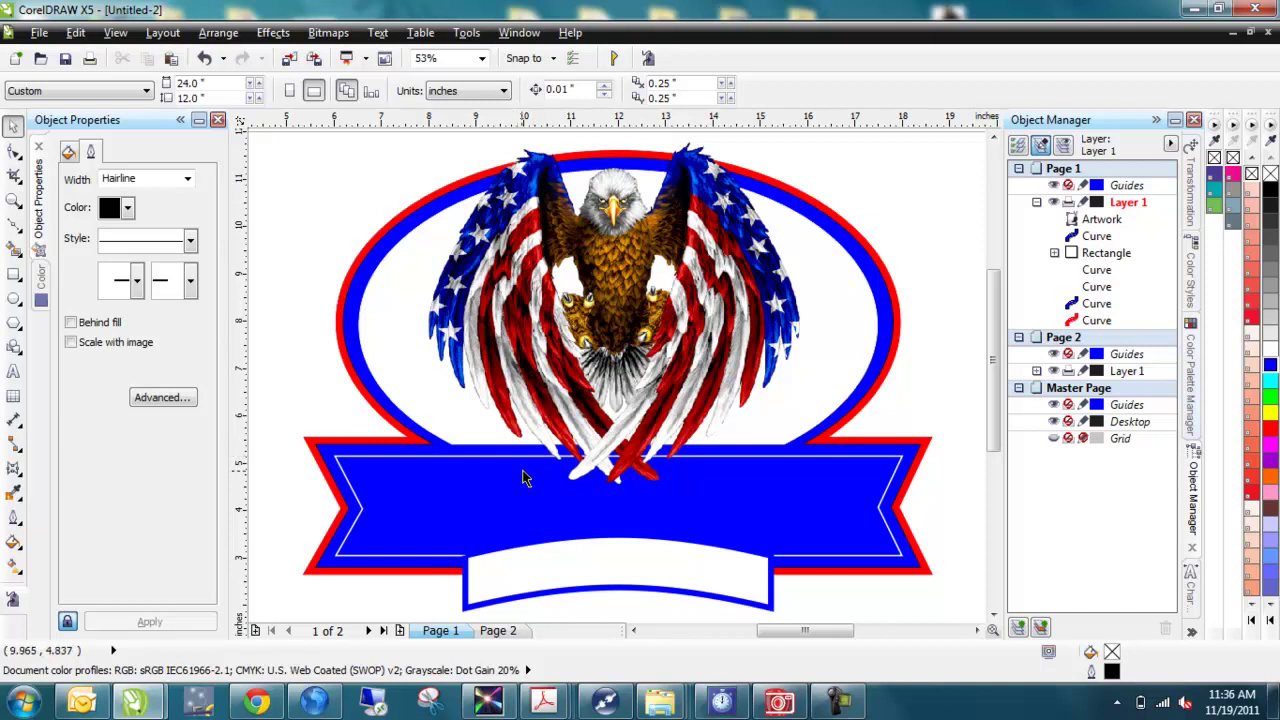
{"action": "key", "text": "ctrl+v"}
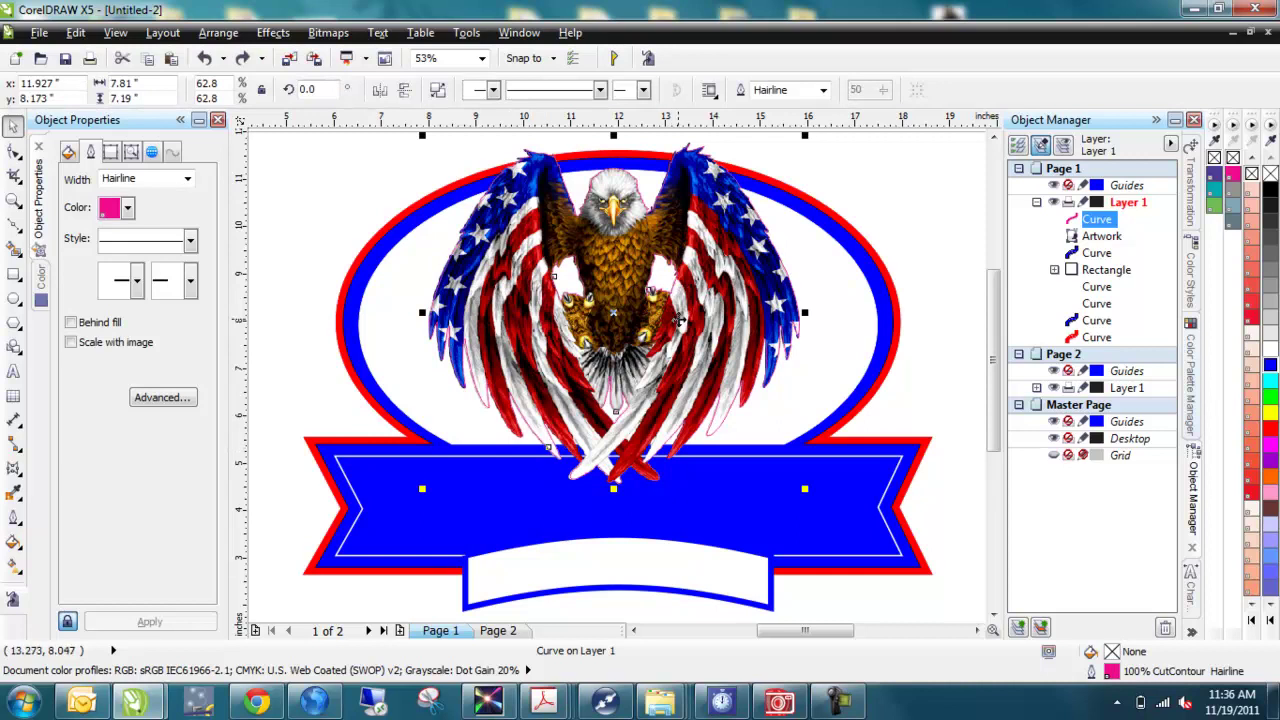
Regroup the eagle artwork with its cut contour, shift the group aside, and undo the move
{"action": "left_click", "coordinate": [1098, 236], "text": "shift"}
{"action": "key", "text": "ctrl+g"}
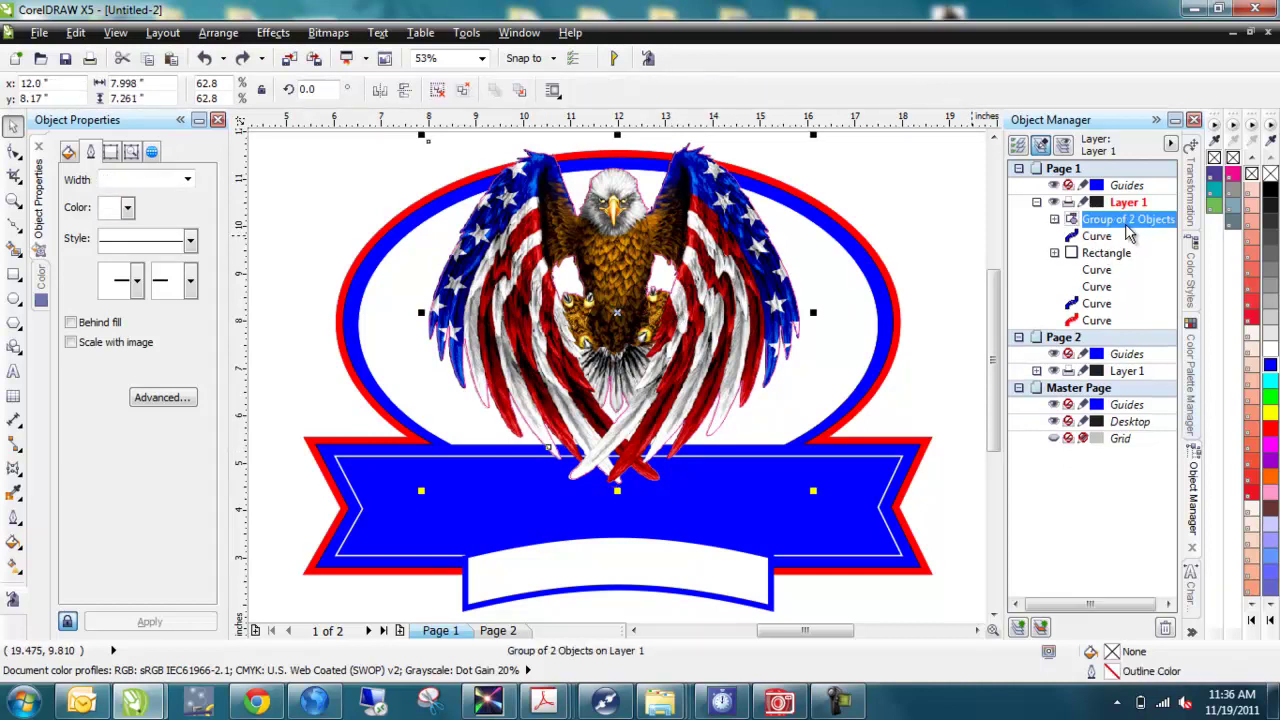
{"action": "left_click_drag", "start_coordinate": [812, 318], "coordinate": [912, 279]}
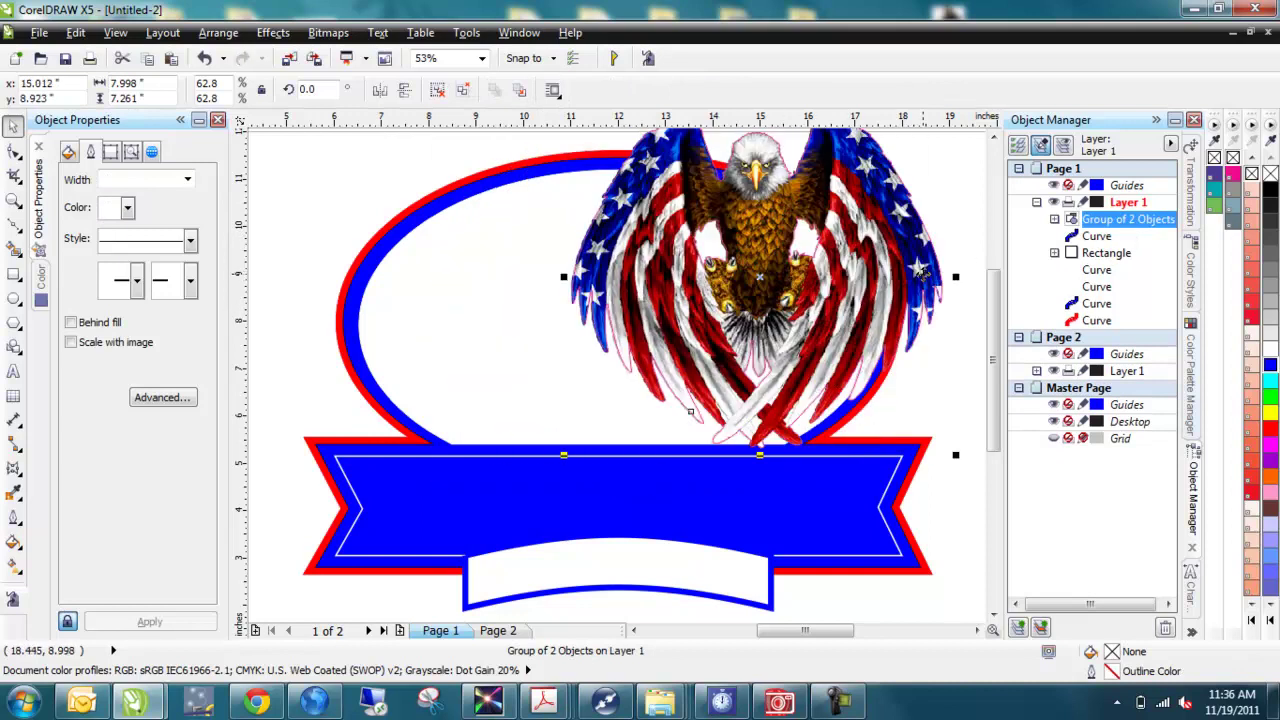
{"action": "key", "text": "ctrl+z"}
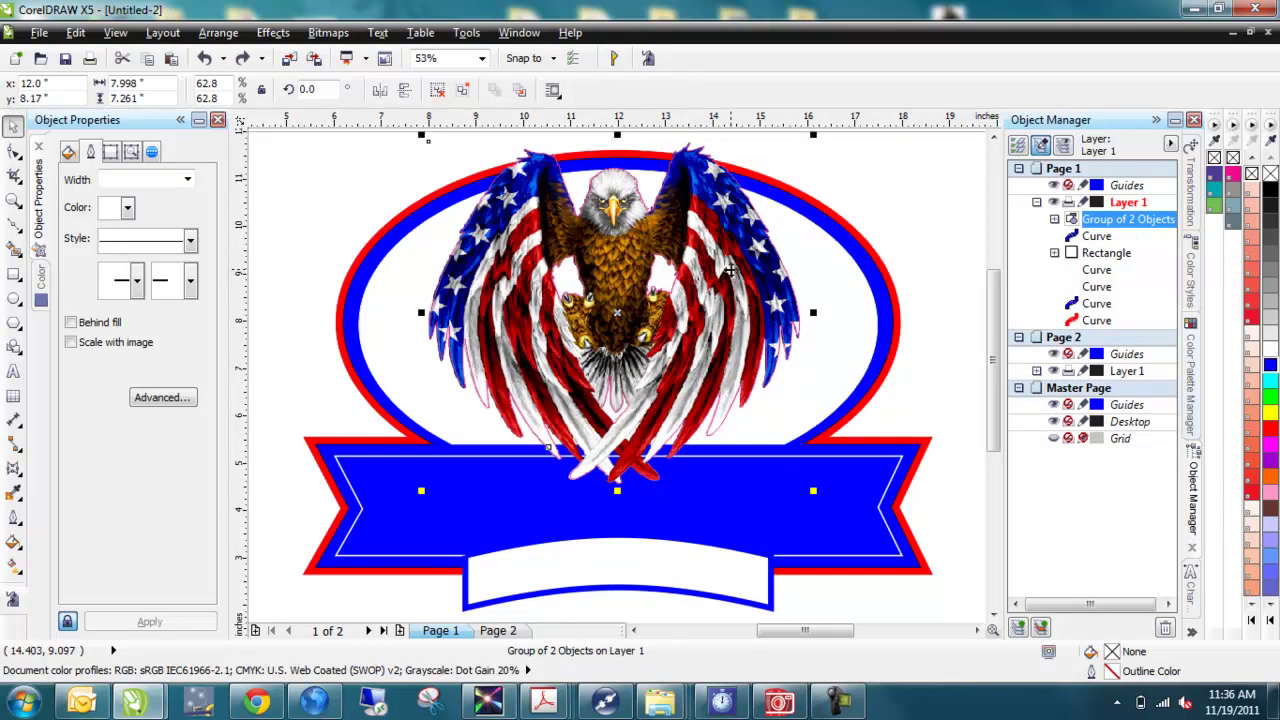
Ungroup the eagle artwork and its cut contour completely, and deselect them
{"action": "right_click", "coordinate": [735, 270]}
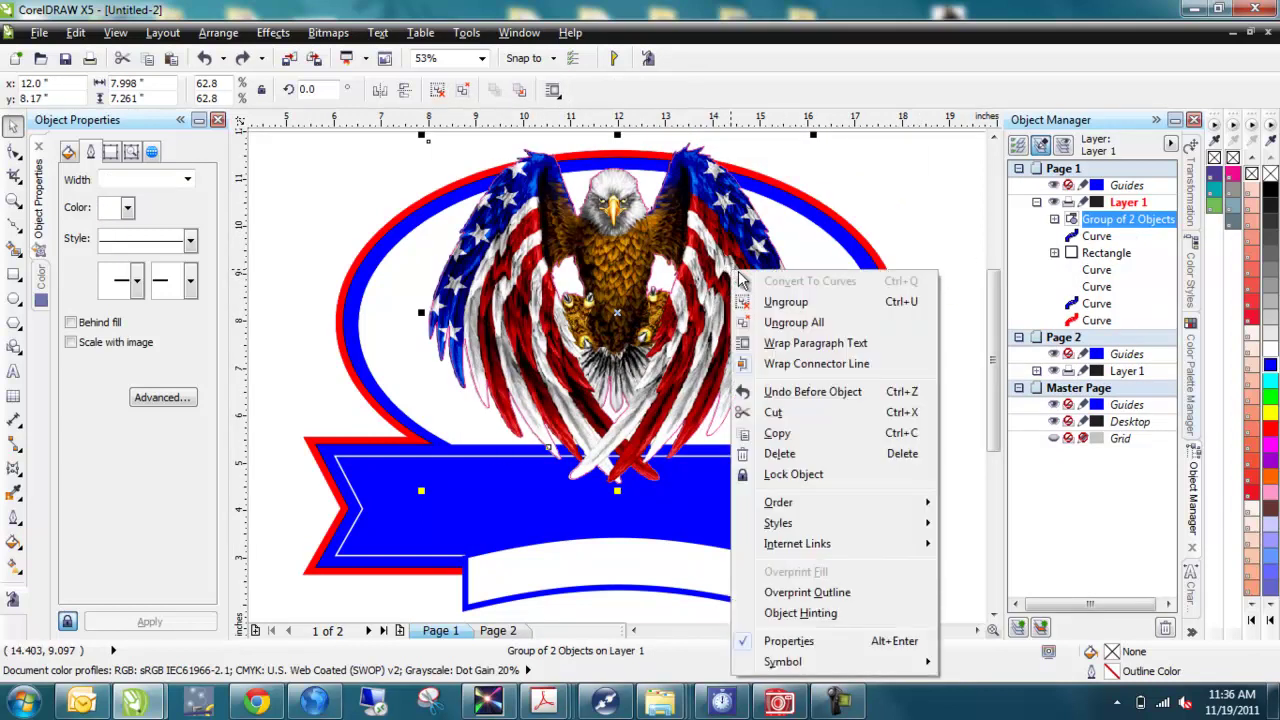
{"action": "left_click", "coordinate": [788, 321]}
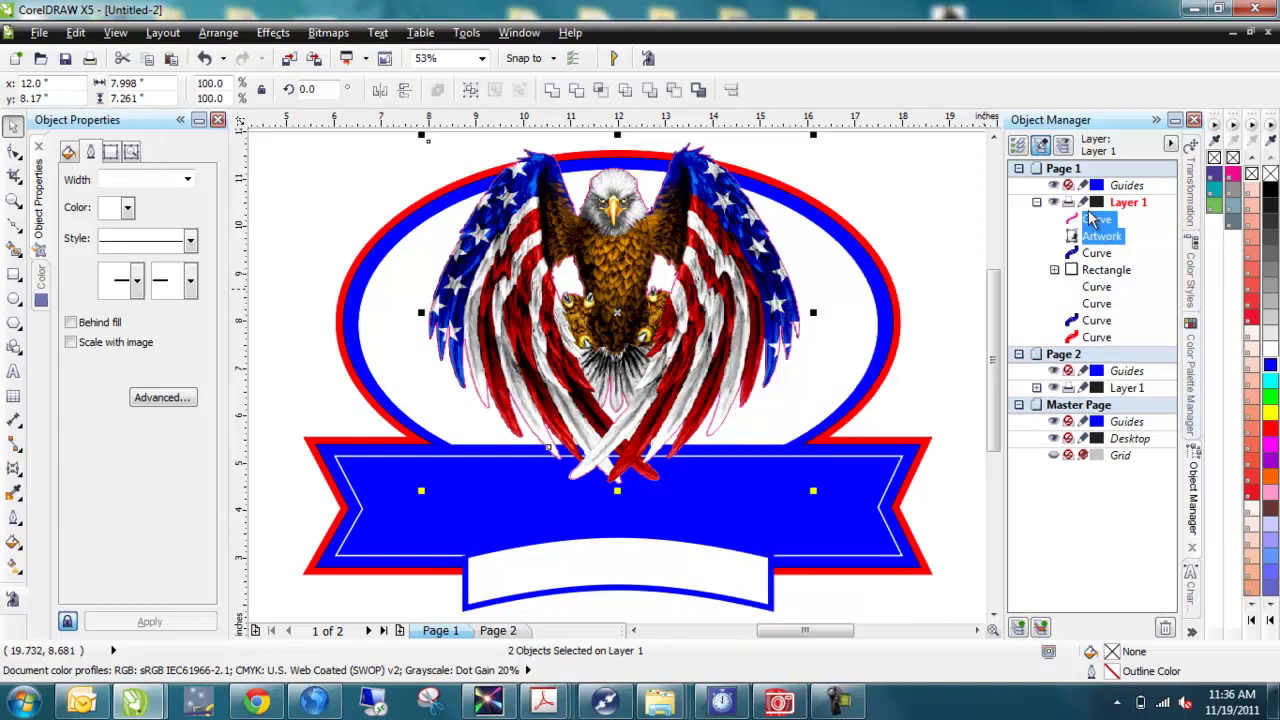
{"action": "left_click", "coordinate": [937, 179]}
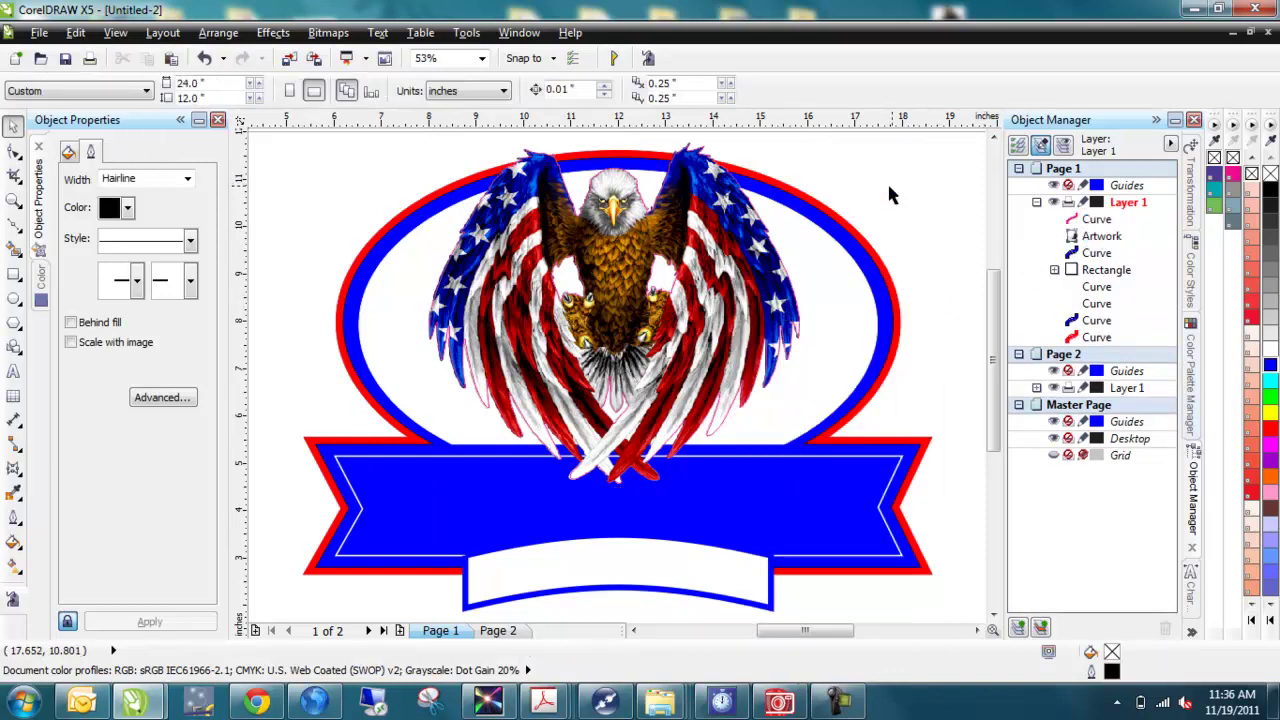
Move the magenta cut contour away from the eagle artwork, and undo the move
{"action": "left_click", "coordinate": [1096, 219]}
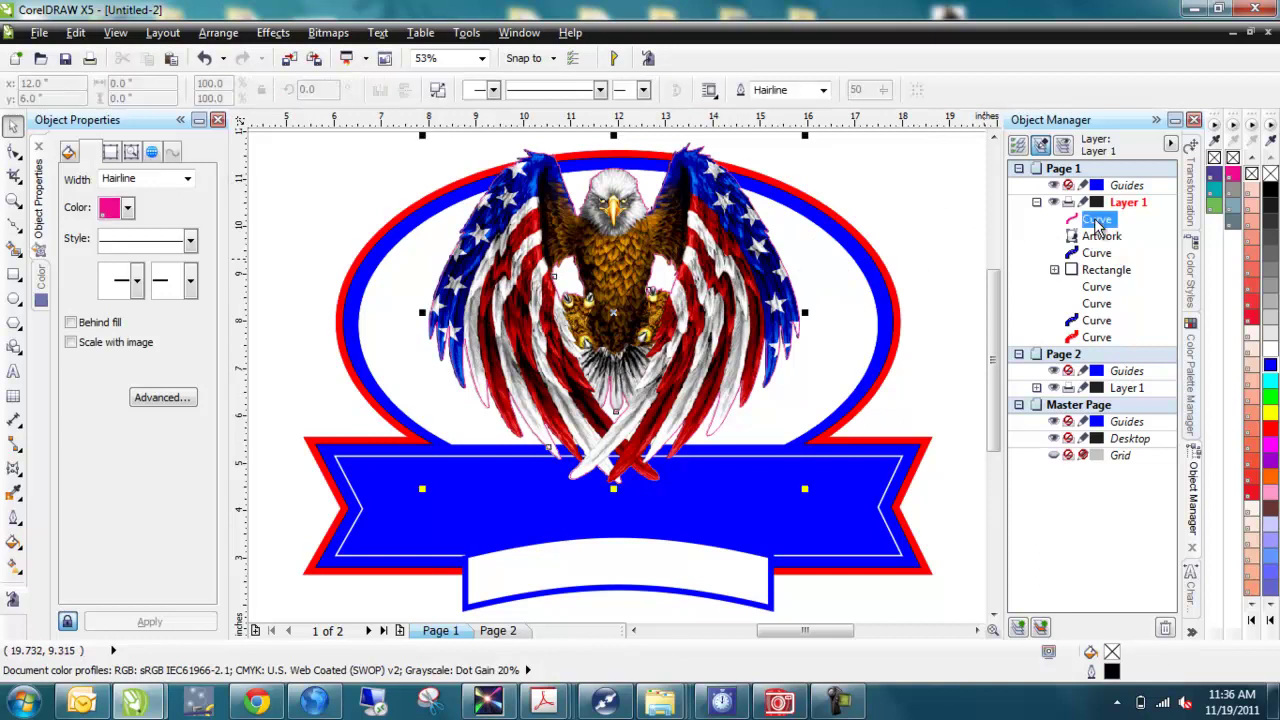
{"action": "left_click_drag", "start_coordinate": [620, 312], "coordinate": [811, 316]}
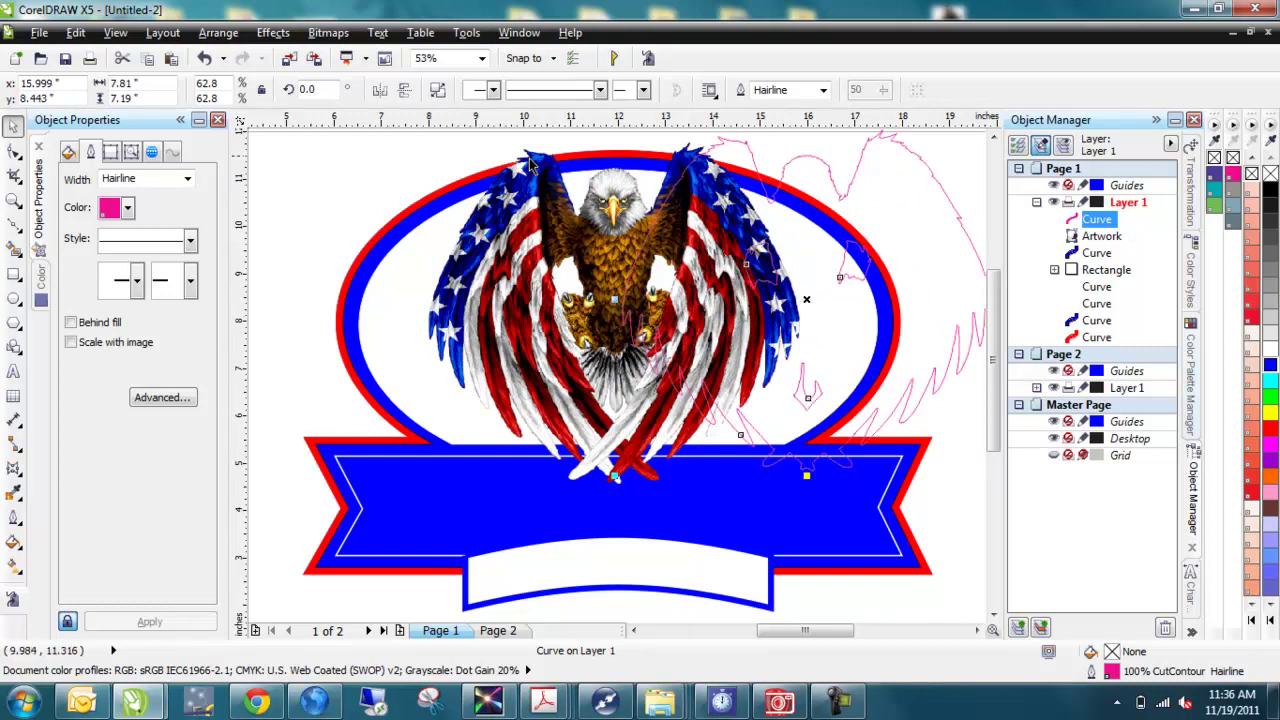
{"action": "key", "text": "ctrl+z"}
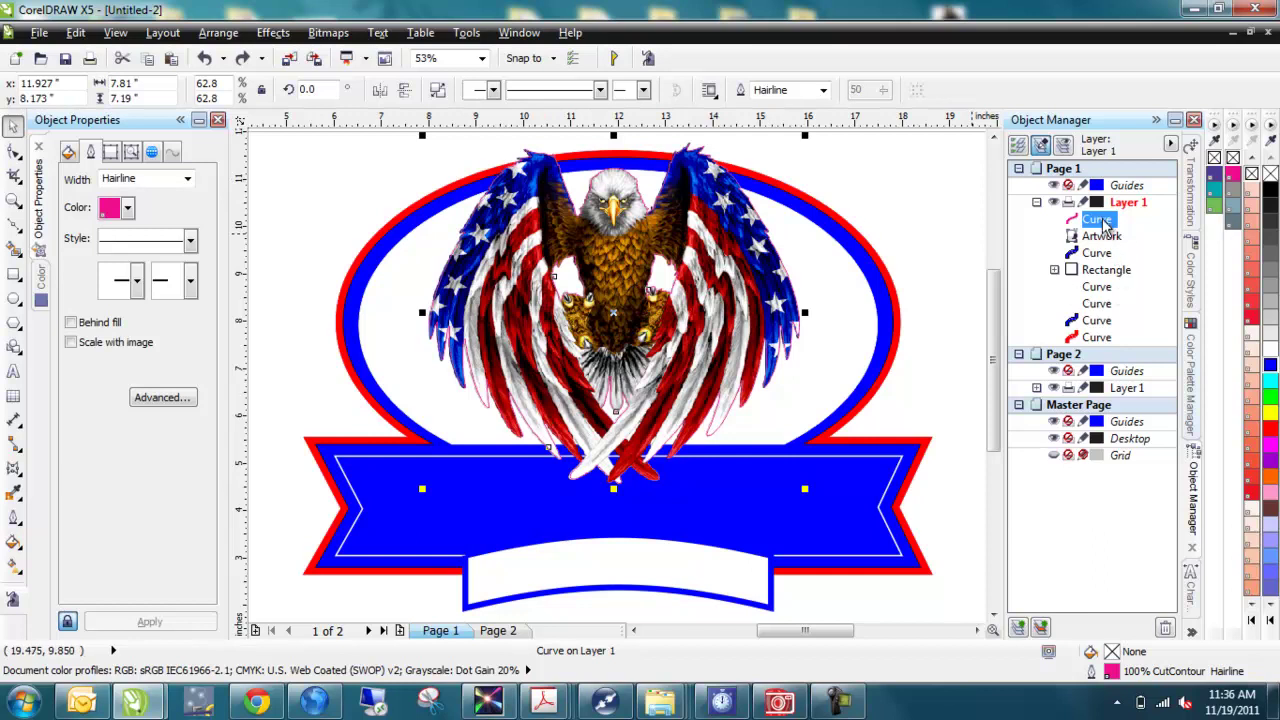
Send the magenta cut contour to the back of Layer 1's stacking order, directly above the red border curve
{"action": "left_click_drag", "start_coordinate": [1104, 227], "coordinate": [1110, 342]}
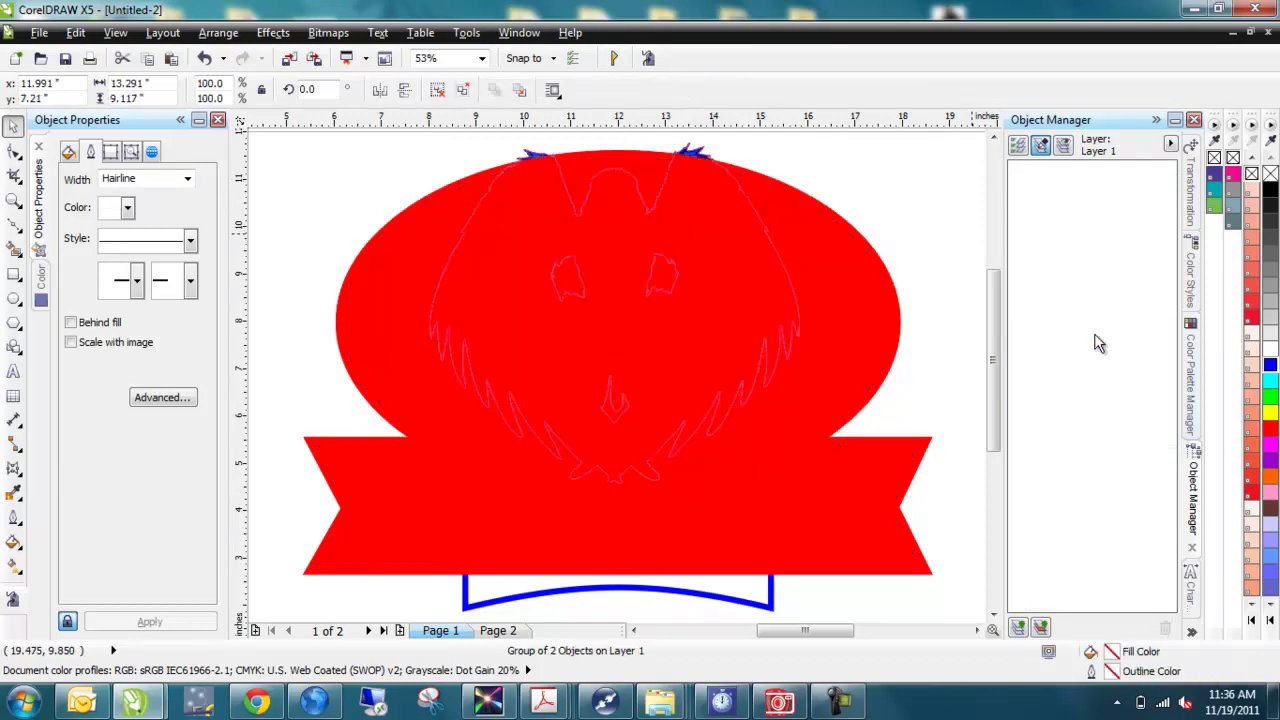
{"action": "key", "text": "ctrl+z"}
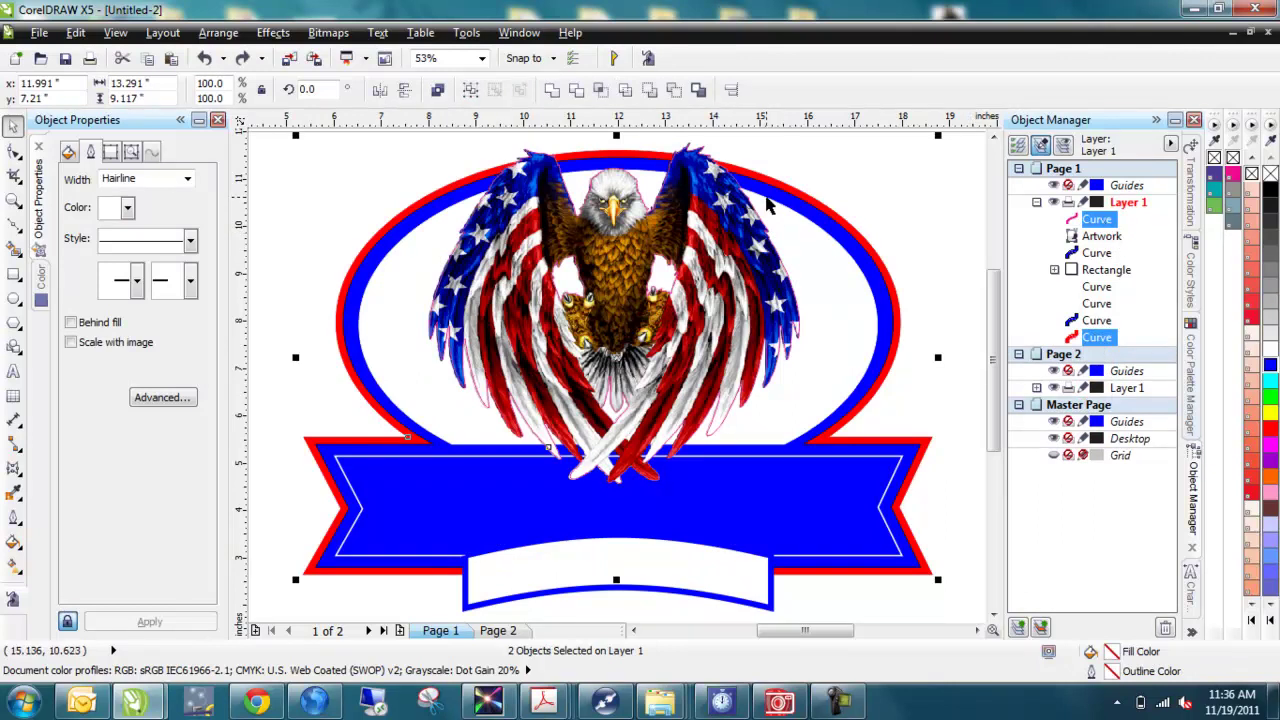
{"action": "key", "text": "shift+Page_Down"}
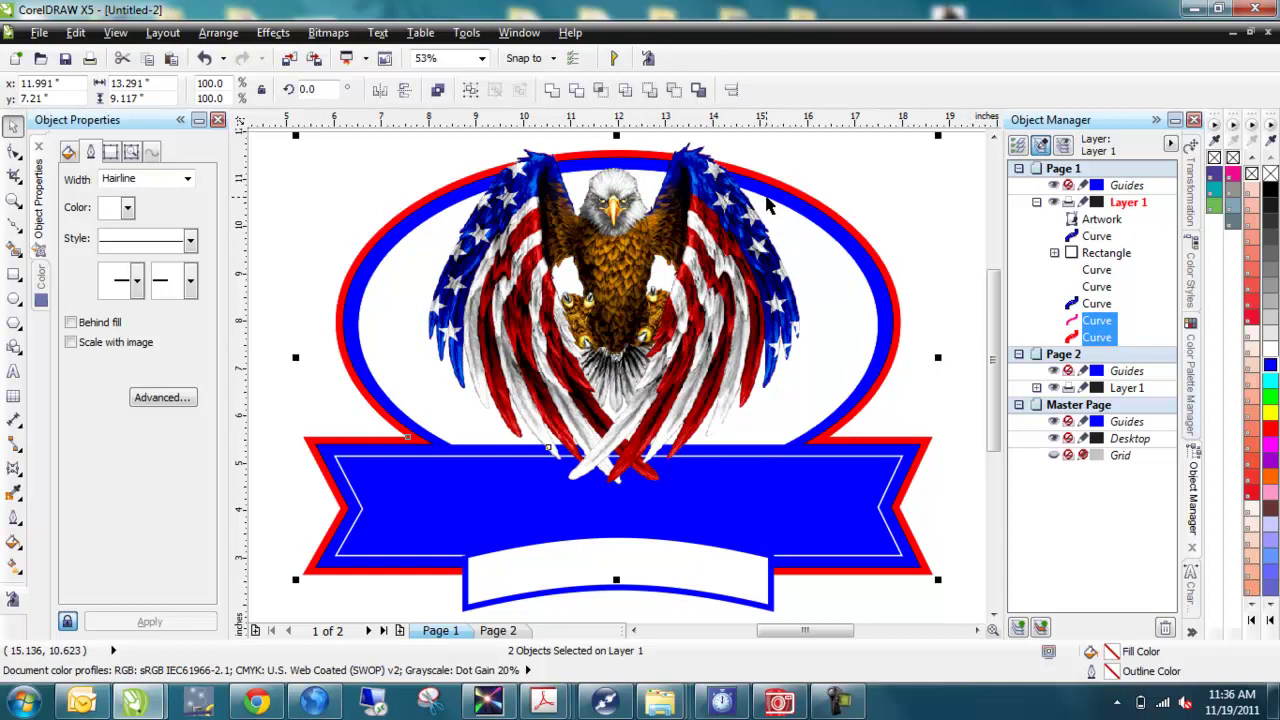
Bring the magenta cut contour to the front of Layer 1, above the eagle artwork
{"action": "scroll", "coordinate": [688, 146], "scroll_direction": "up", "scroll_amount": 5}
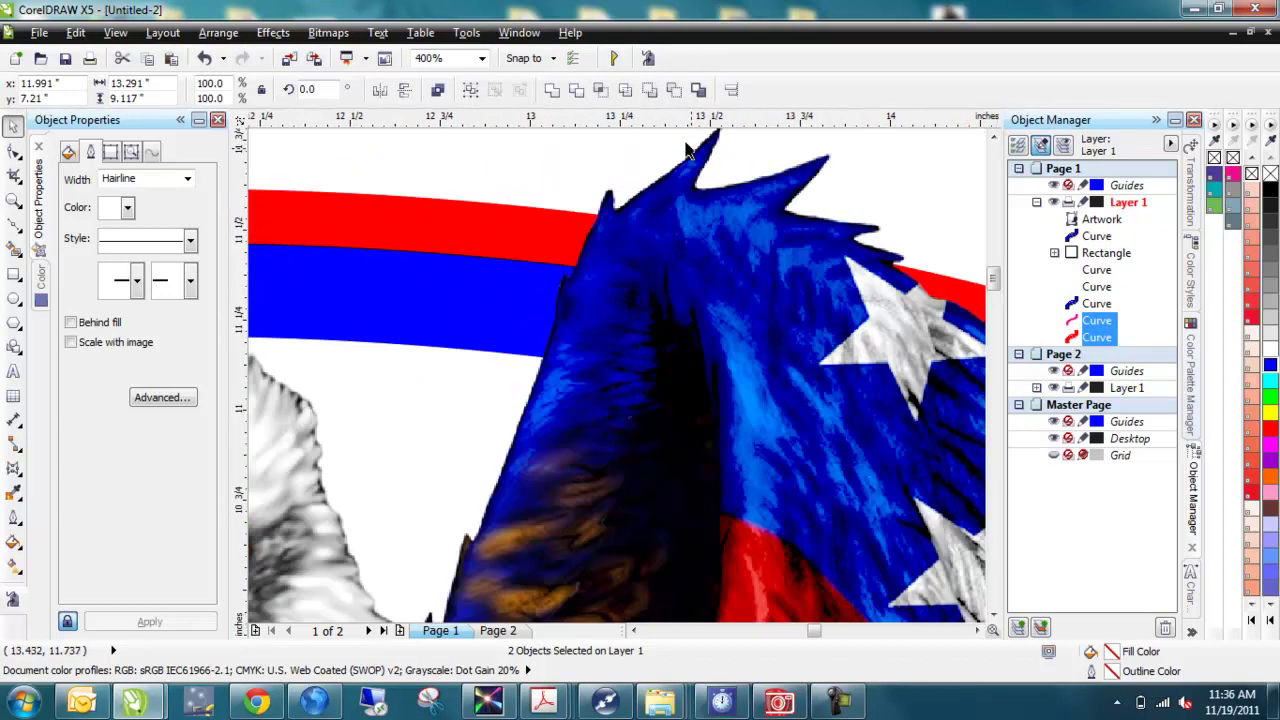
{"action": "scroll", "coordinate": [688, 146], "scroll_direction": "up", "scroll_amount": 1}
{"action": "scroll", "coordinate": [650, 206], "scroll_direction": "down", "scroll_amount": 2}
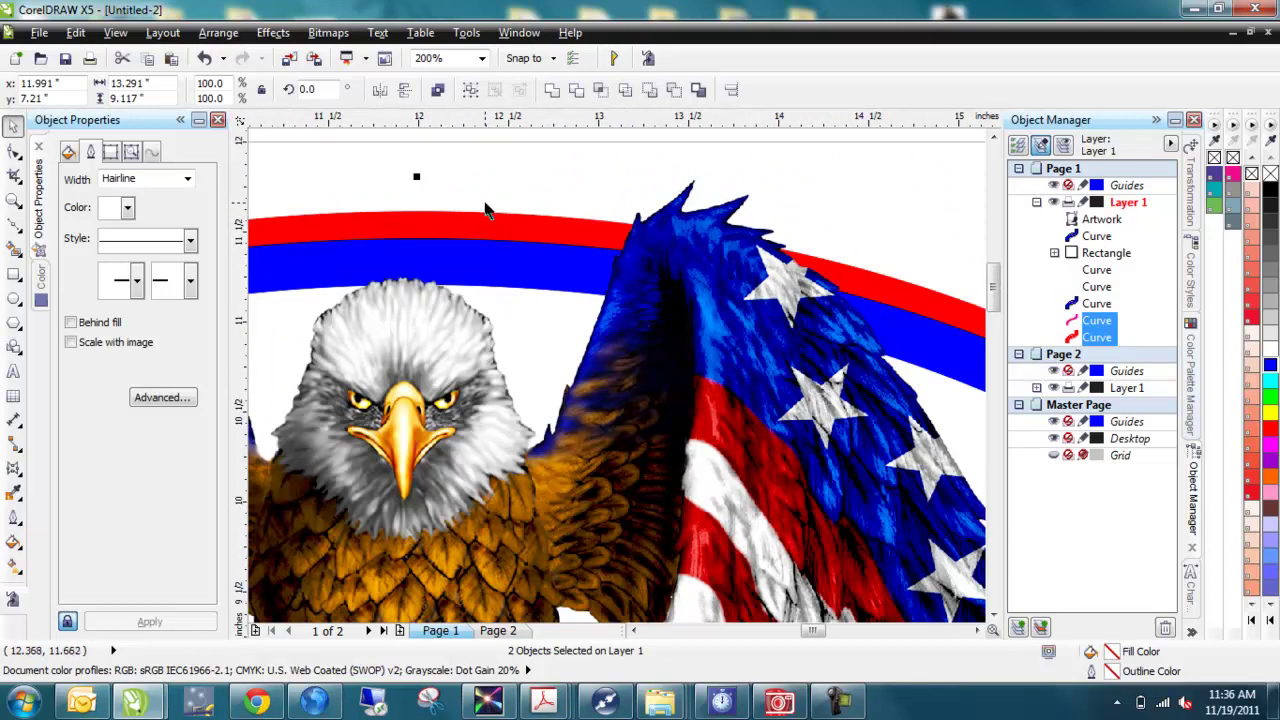
{"action": "scroll", "coordinate": [608, 208], "scroll_direction": "down", "scroll_amount": 1}
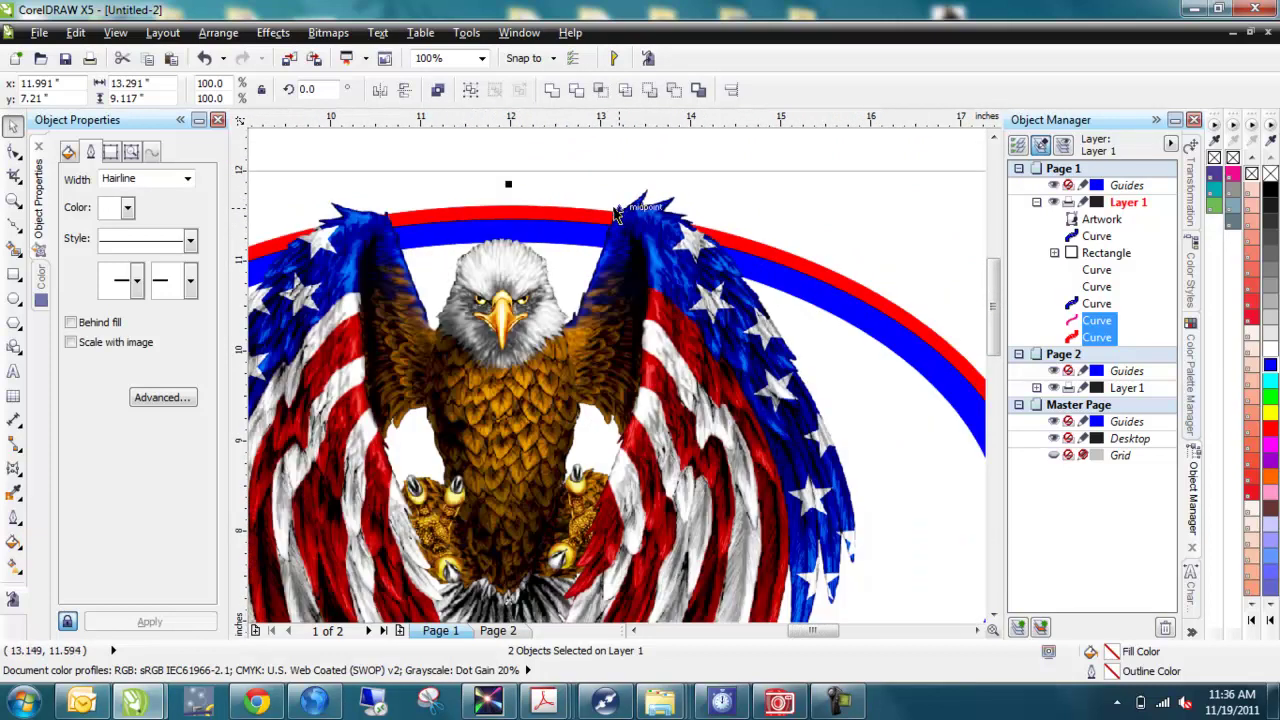
{"action": "key", "text": "Escape"}
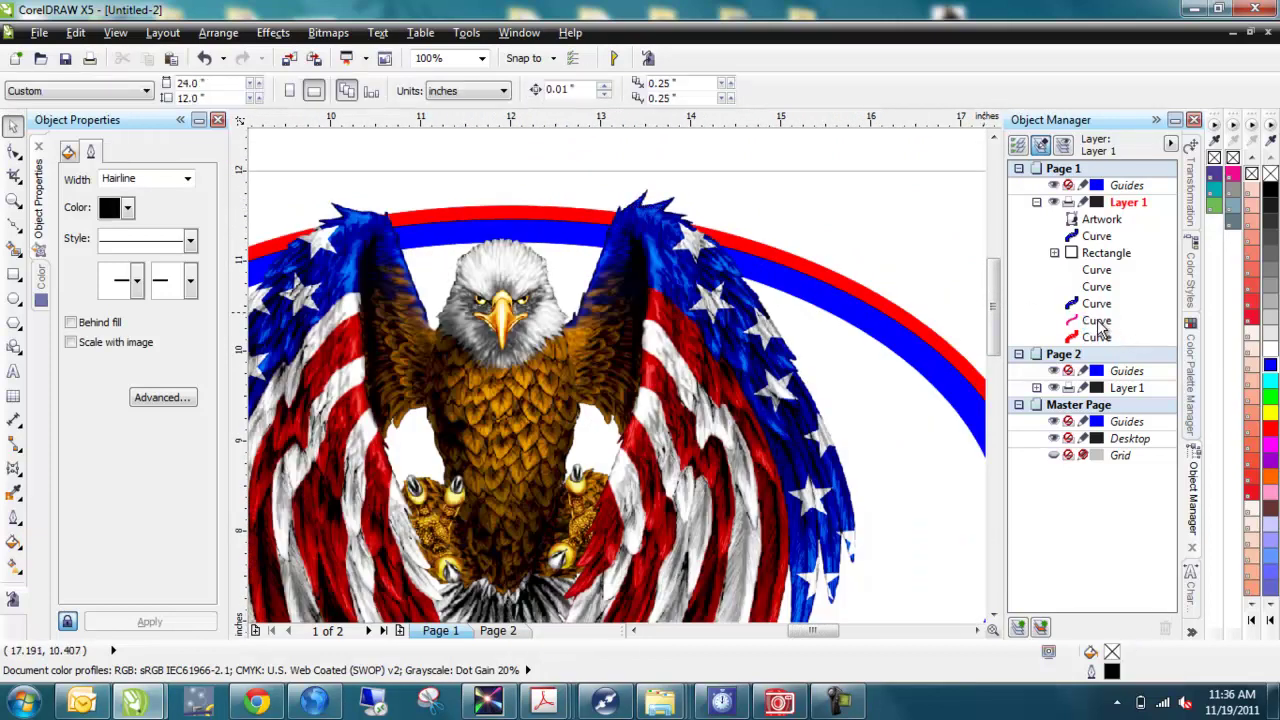
{"action": "left_click", "coordinate": [1097, 320]}
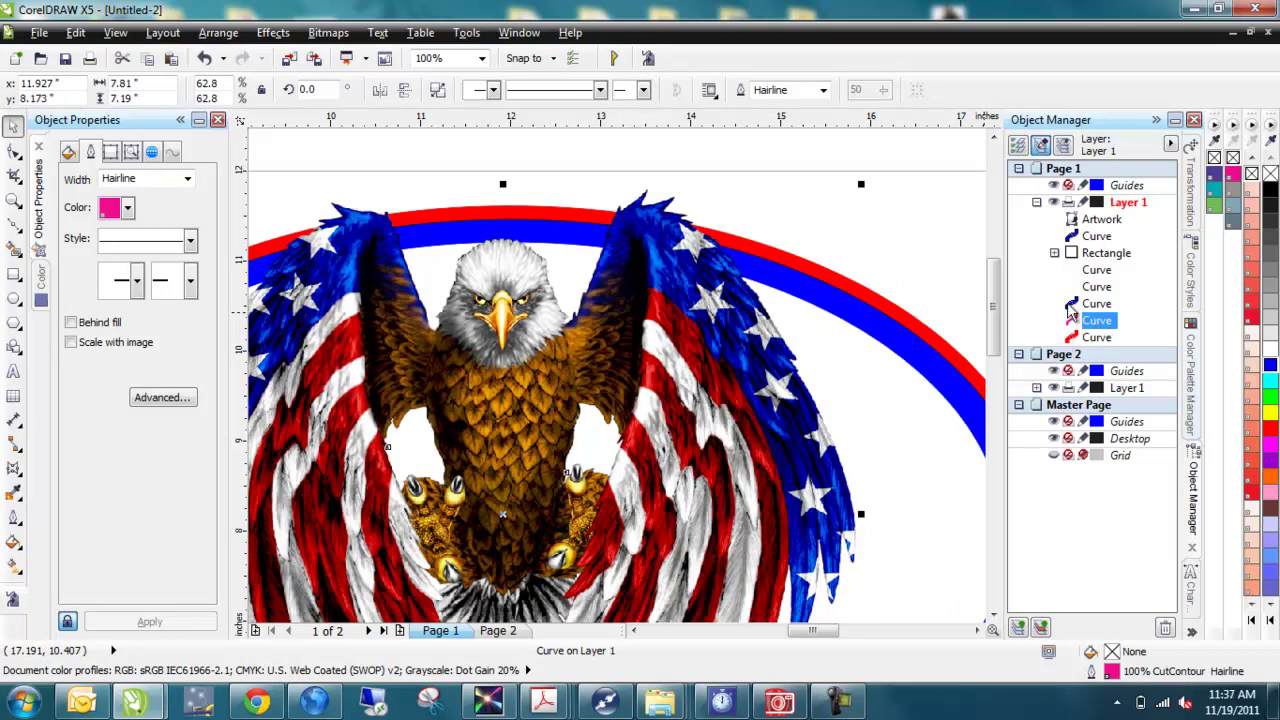
{"action": "key", "text": "shift+Page_Up"}
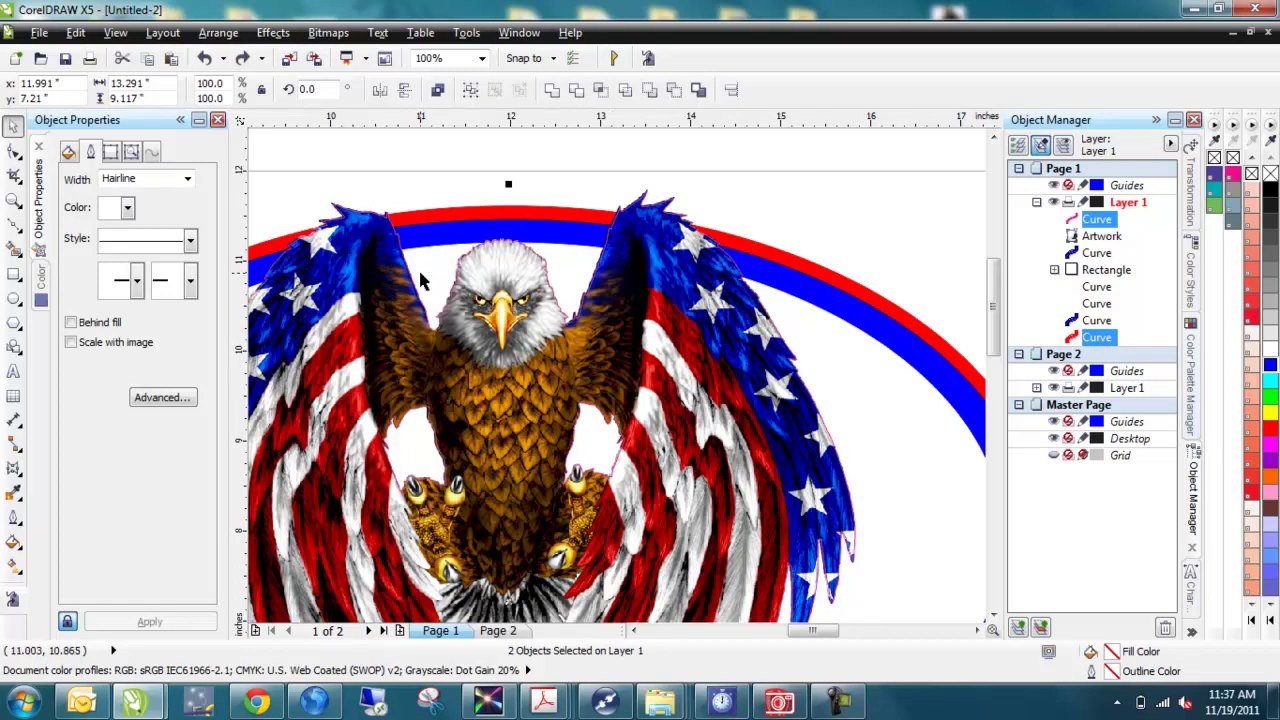
Inspect the whole design in wireframe, restore the full-colour view, and deselect everything
{"action": "key", "text": "F4"}
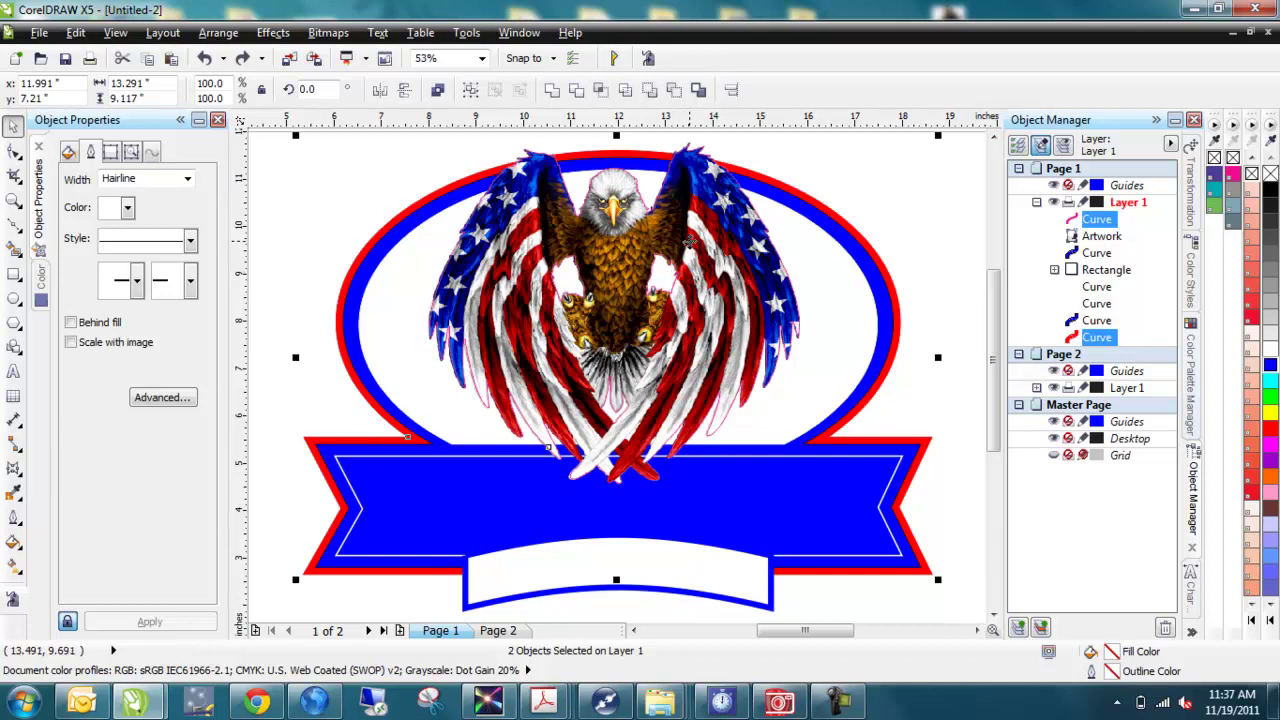
{"action": "key", "text": "shift+F9"}
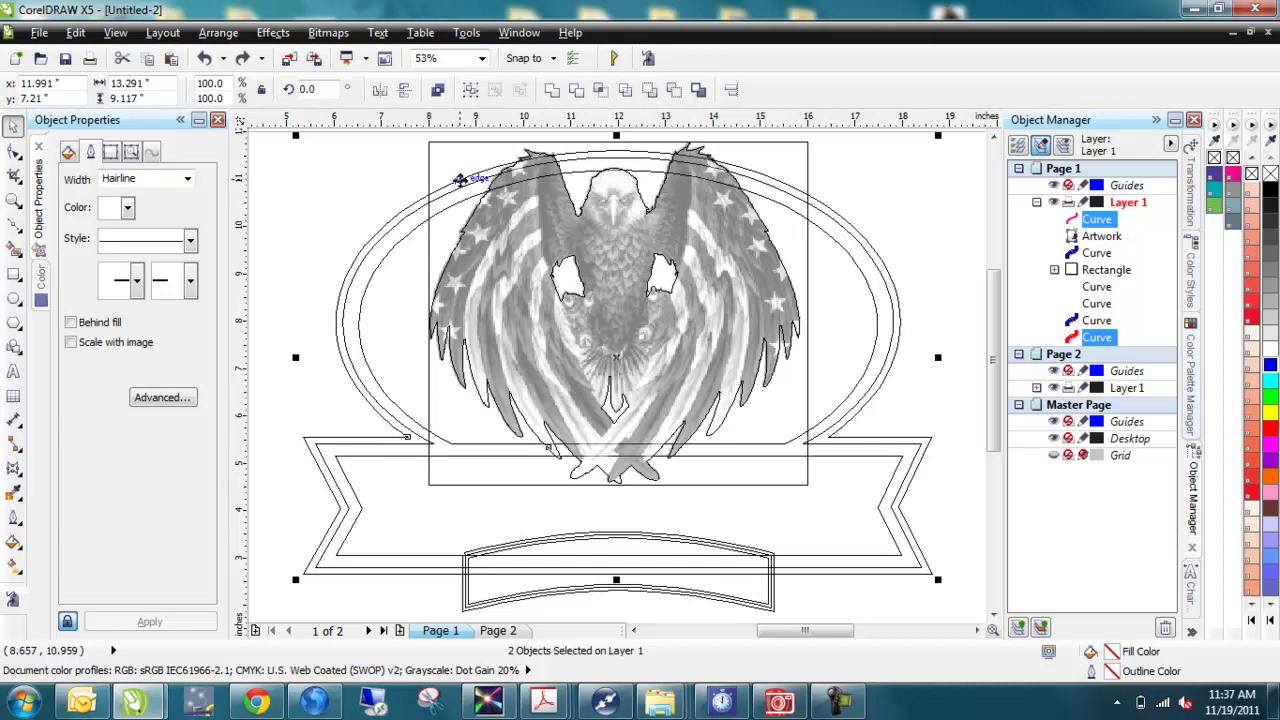
{"action": "key", "text": "shift+F9"}
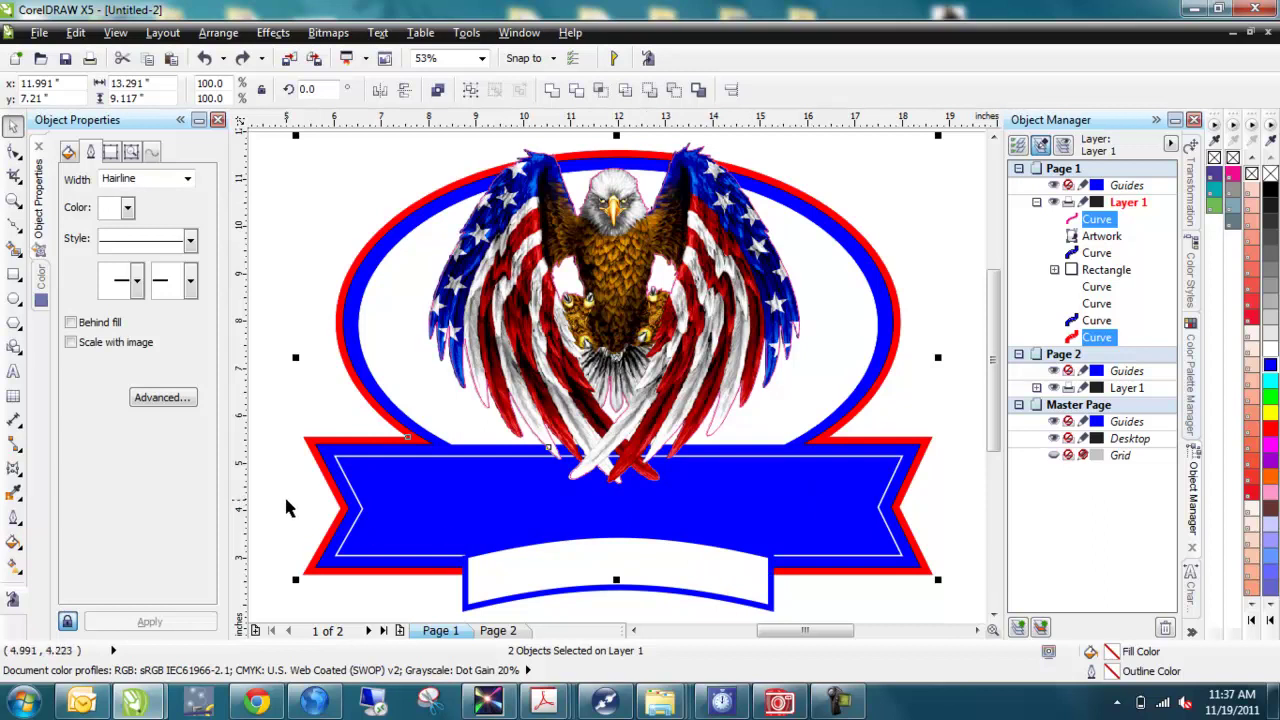
{"action": "left_click", "coordinate": [286, 262]}
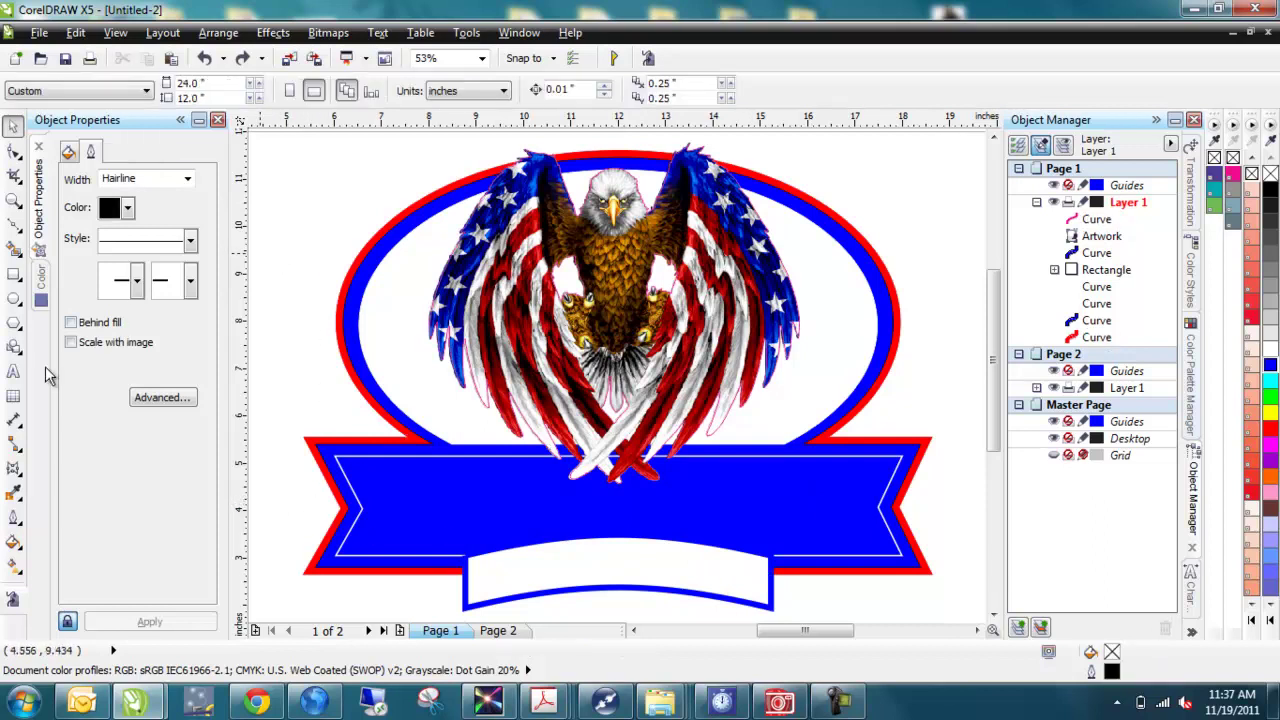
Add the artistic text "PROUD TO BE AN AMERICAN" in the empty area beside the ellipse
{"action": "key", "text": "F8"}
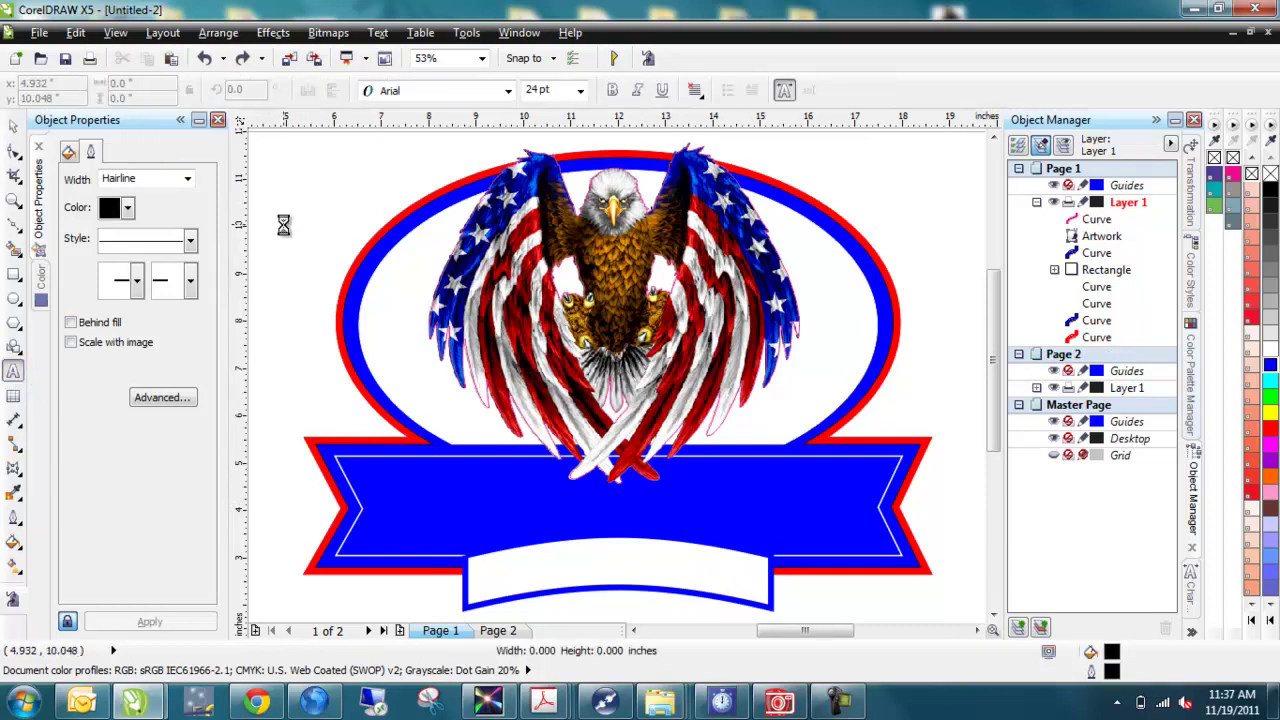
{"action": "left_click", "coordinate": [283, 222]}
{"action": "type", "text": "PROUD TO BE A"}
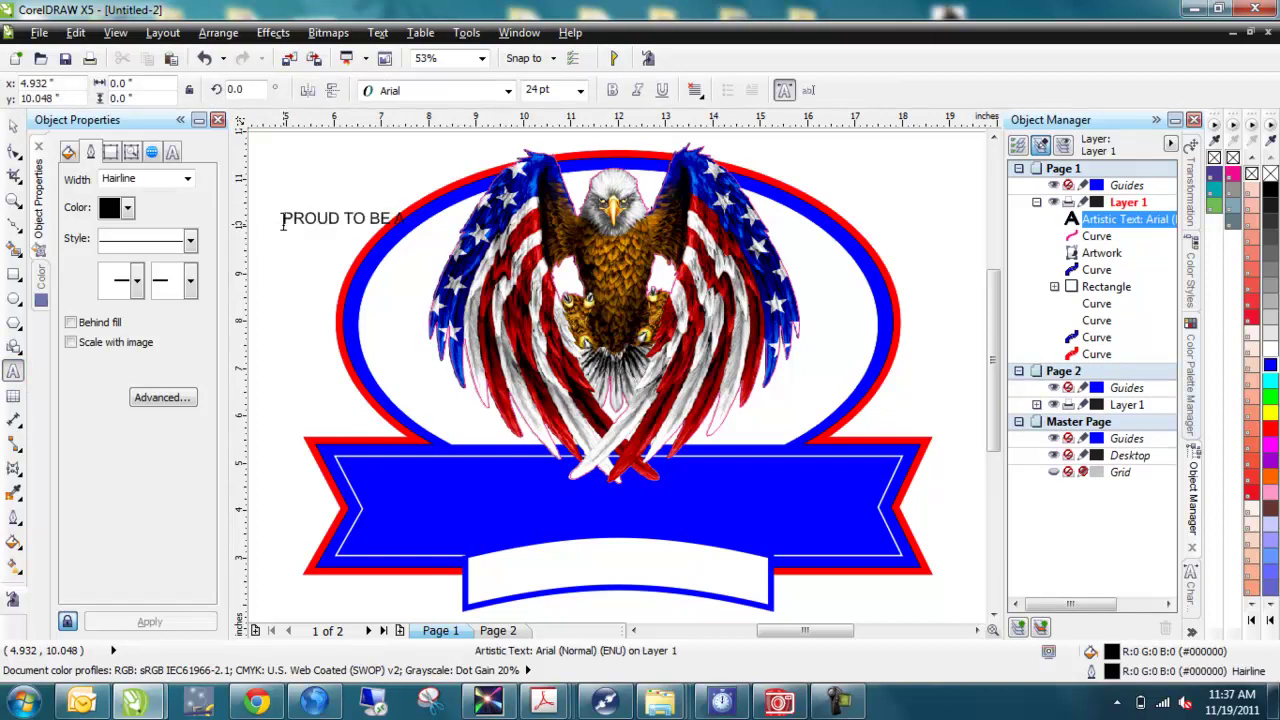
{"action": "type", "text": "N AMERICAN"}
{"action": "left_click", "coordinate": [13, 125]}
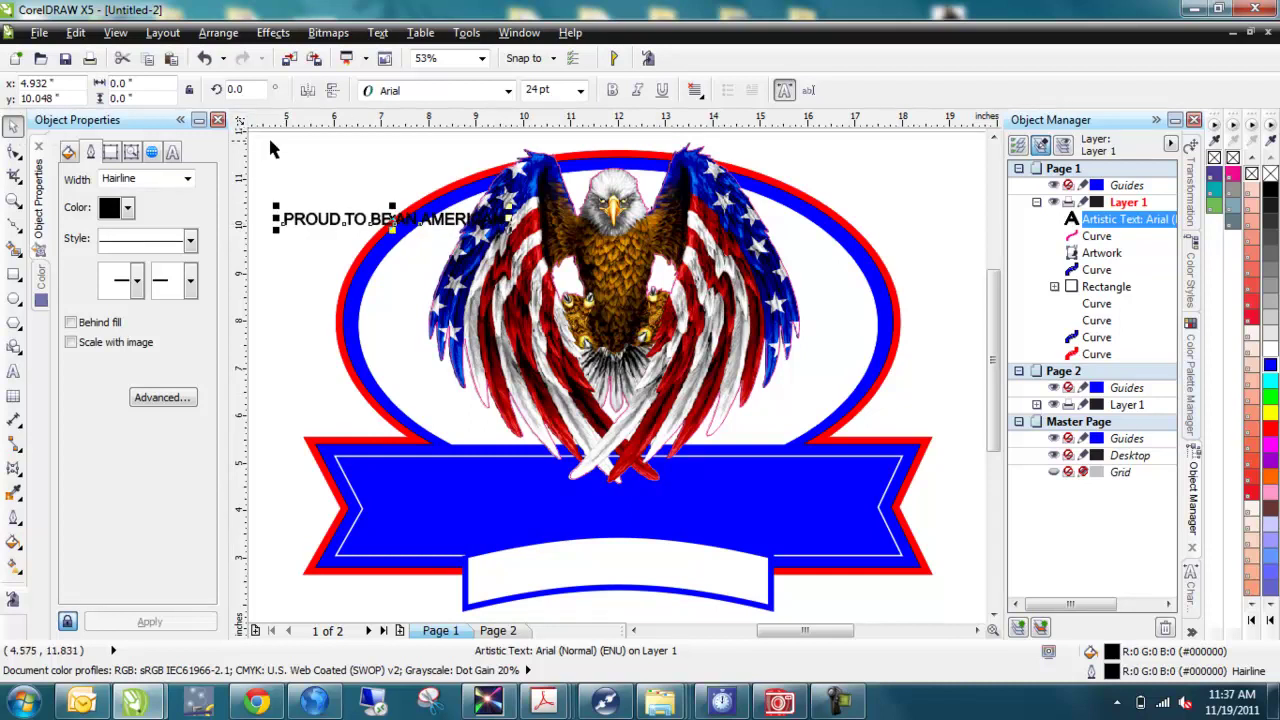
Set the font of the "PROUD TO BE AN AMERICAN" text to Bodoni MT
{"action": "left_click", "coordinate": [508, 92]}
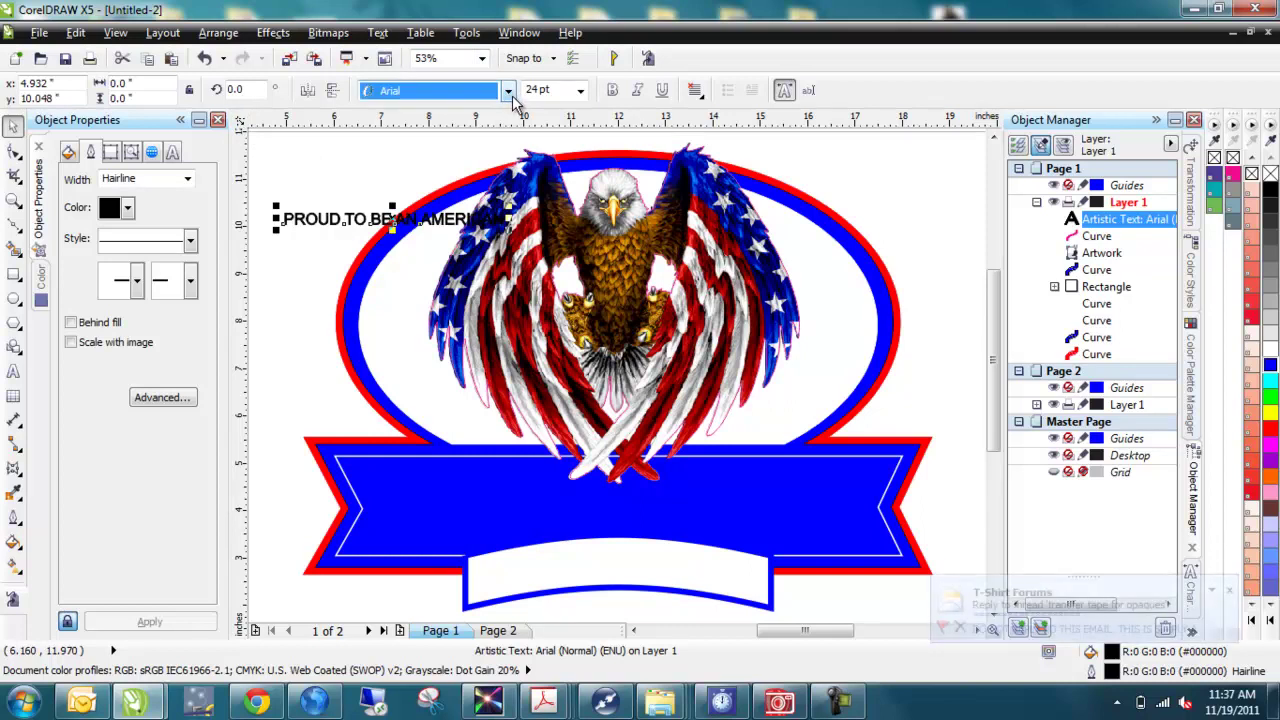
{"action": "left_click", "coordinate": [509, 92]}
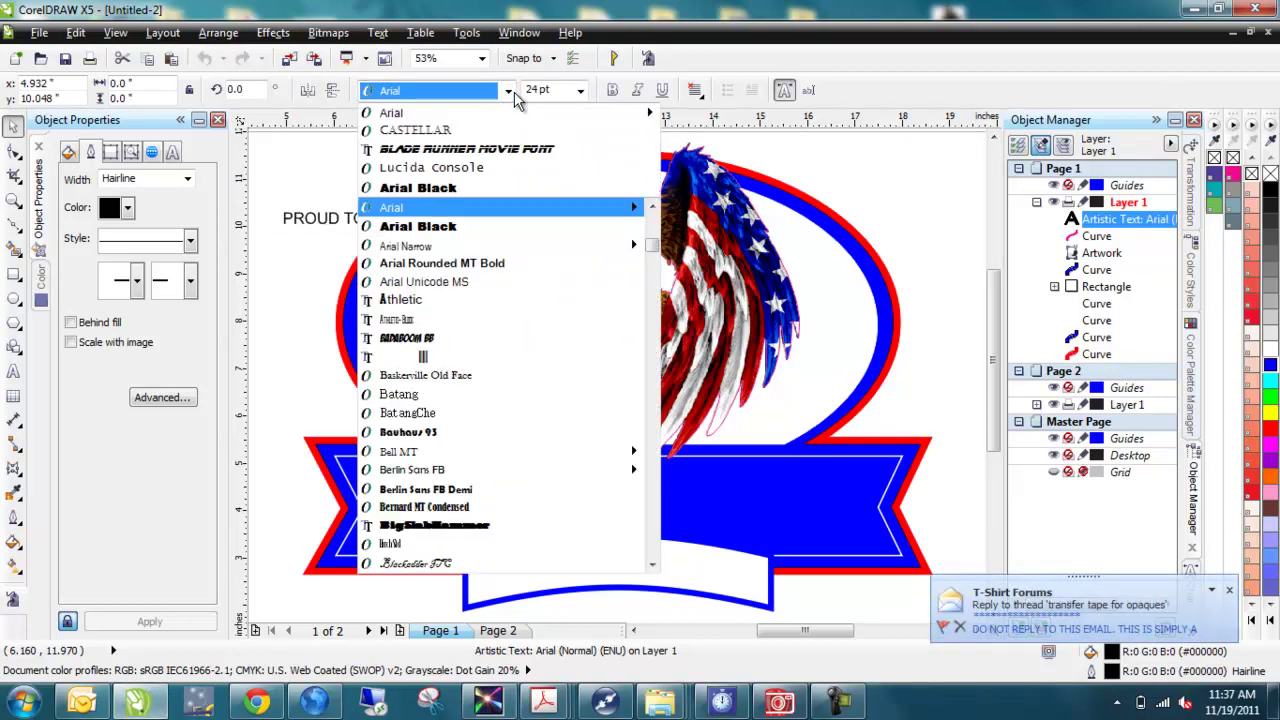
{"action": "scroll", "coordinate": [512, 412], "scroll_direction": "down", "scroll_amount": 3}
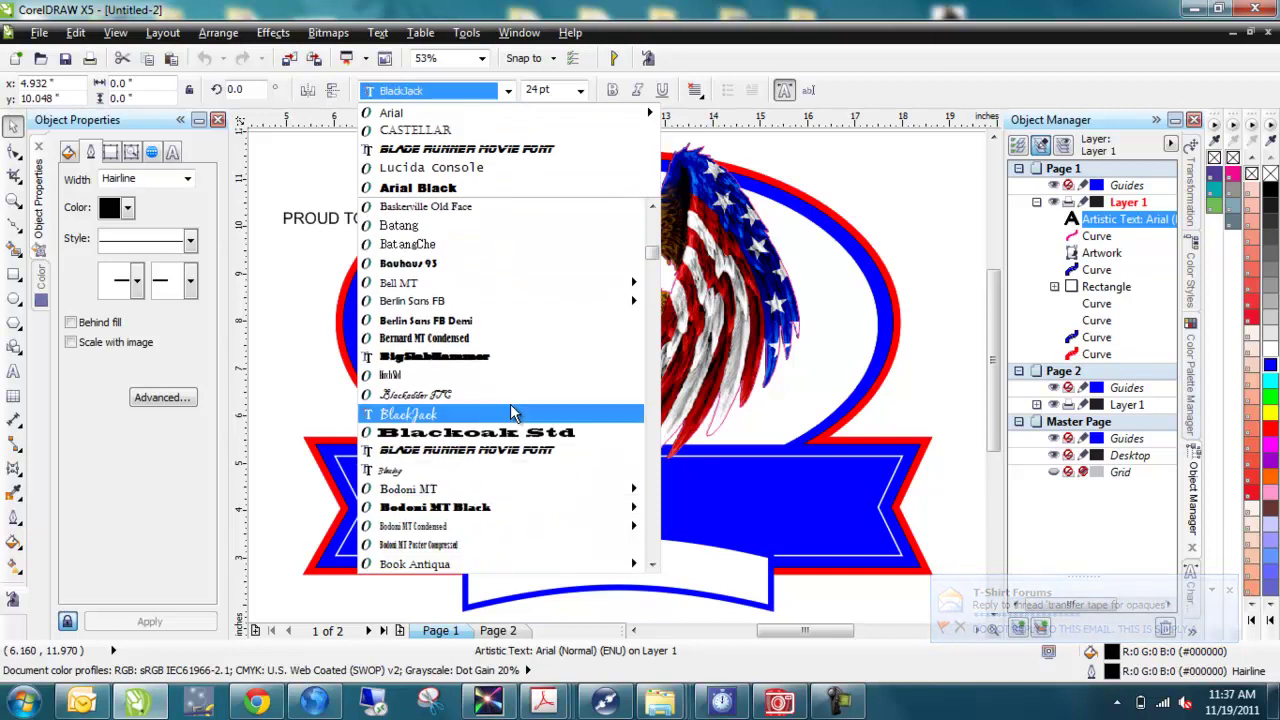
{"action": "scroll", "coordinate": [505, 406], "scroll_direction": "down", "scroll_amount": 2}
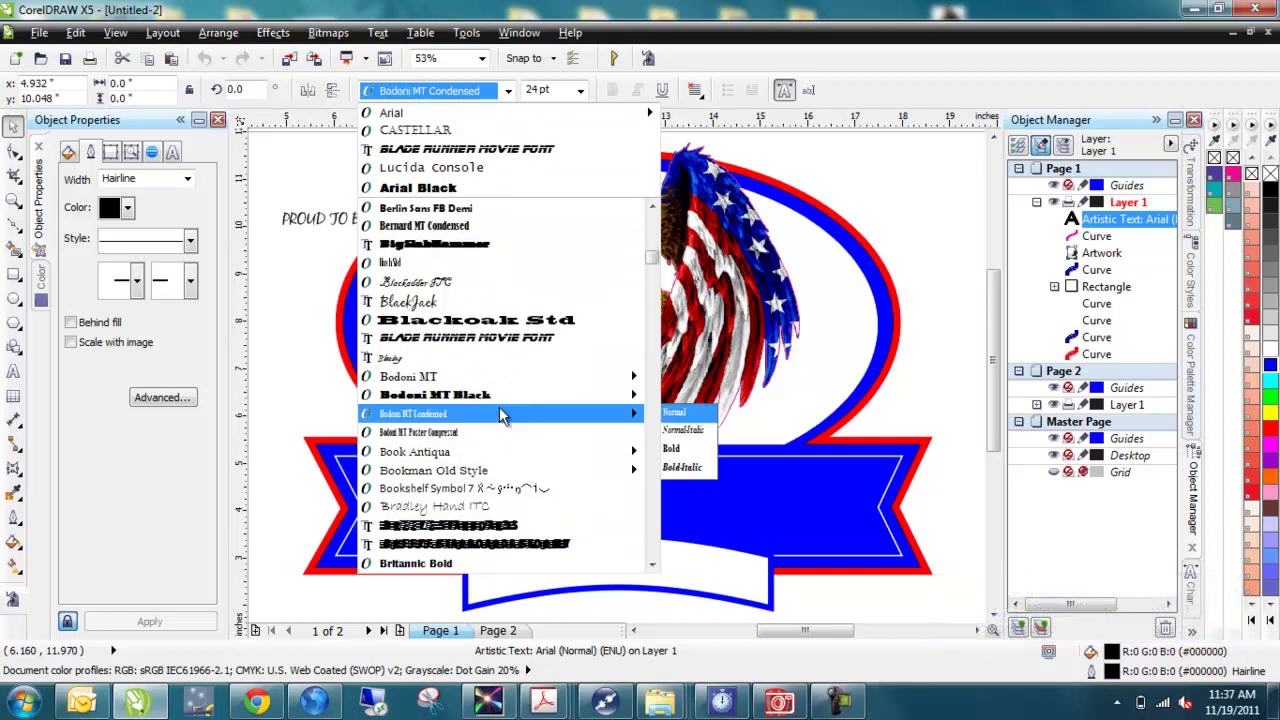
{"action": "left_click", "coordinate": [450, 385]}
Move the "PROUD TO BE AN AMERICAN" text onto the blue banner and centre it horizontally on the eagle's cut contour
{"action": "left_click_drag", "start_coordinate": [406, 220], "coordinate": [630, 530]}
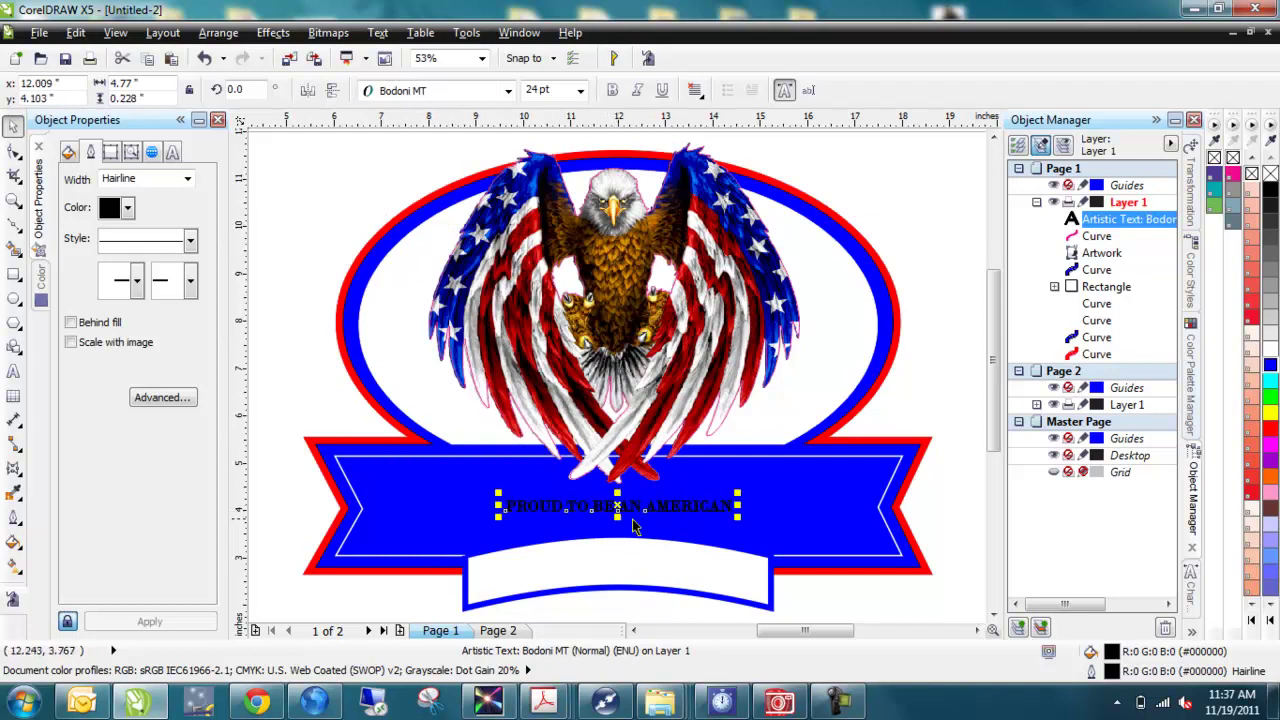
{"action": "left_click", "coordinate": [625, 316], "text": "shift"}
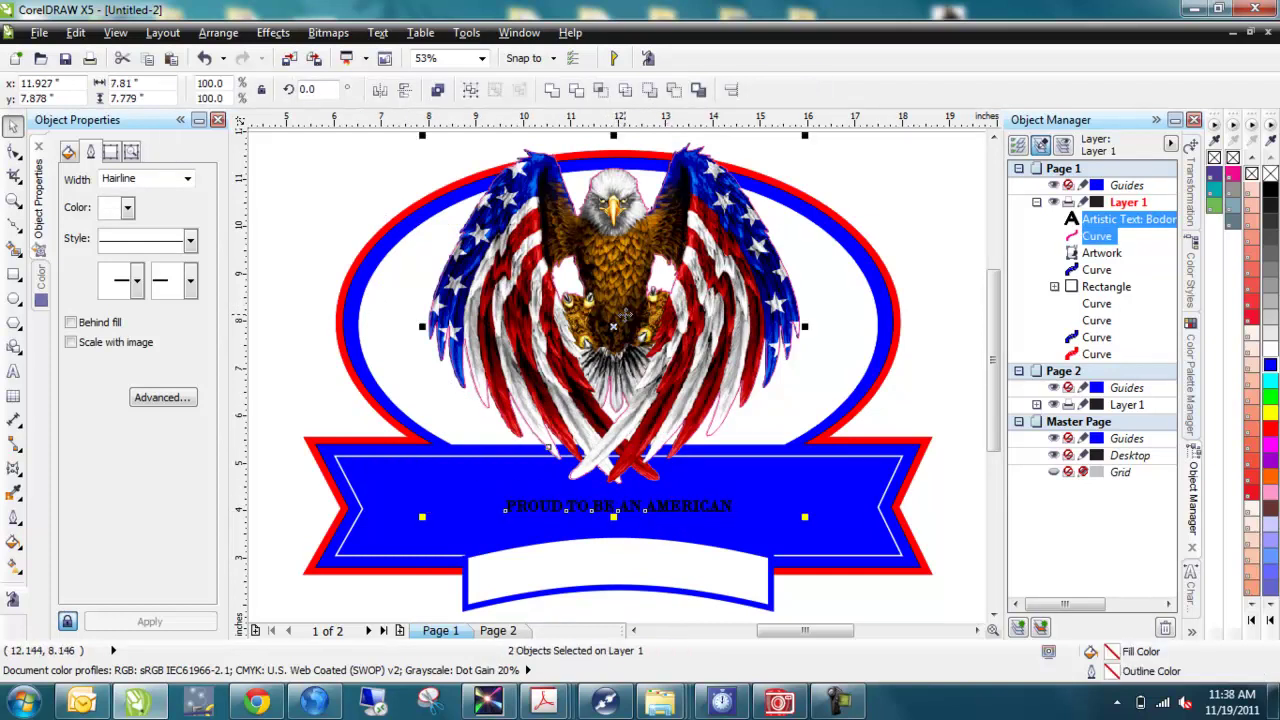
{"action": "key", "text": "c"}
{"action": "left_click", "coordinate": [913, 366]}
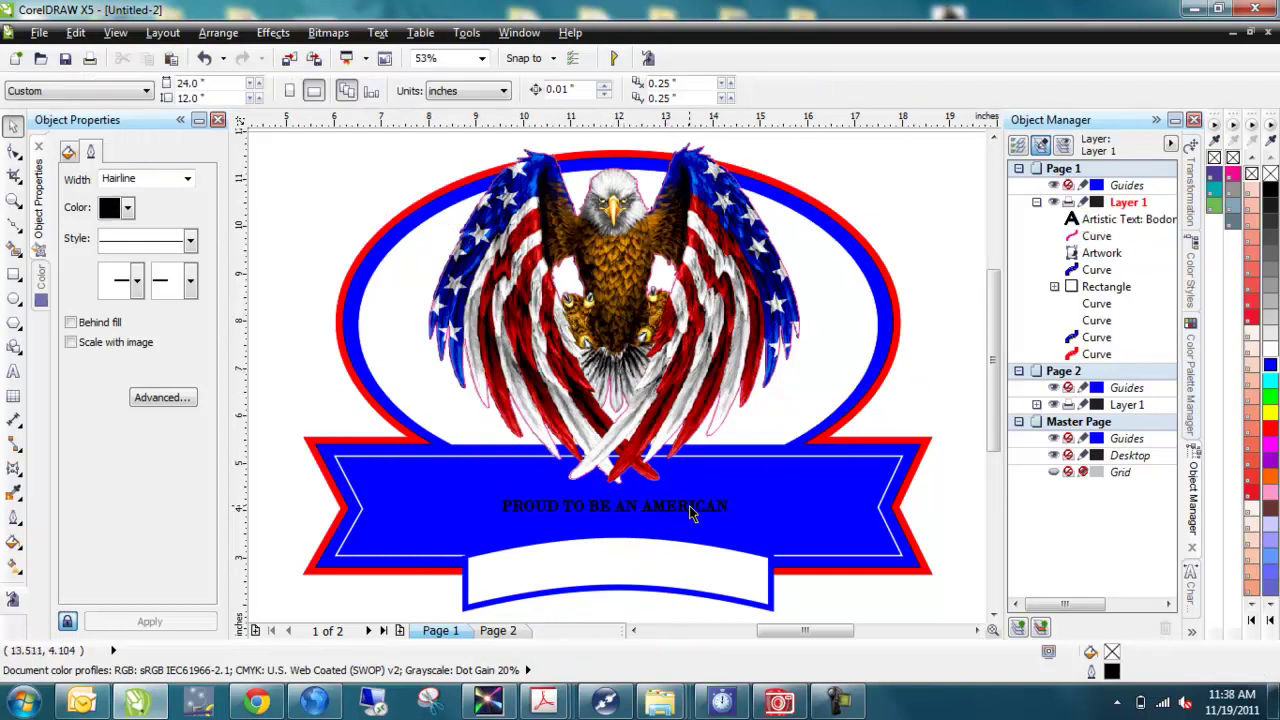
Enlarge and stretch the banner text about its centre to about 10.58 inches wide and 1.25 inches high
{"action": "left_click", "coordinate": [690, 512]}
{"action": "left_click_drag", "start_coordinate": [737, 494], "coordinate": [871, 455]}
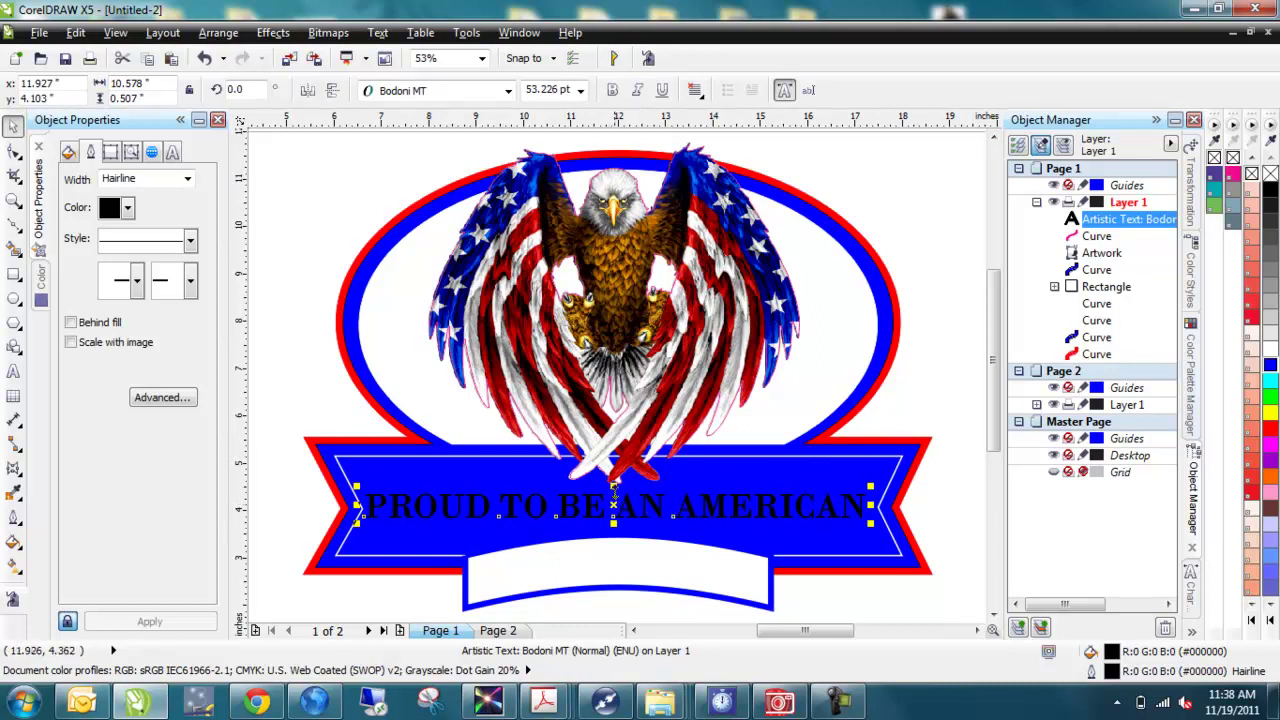
{"action": "left_click_drag", "start_coordinate": [613, 484], "coordinate": [613, 470]}
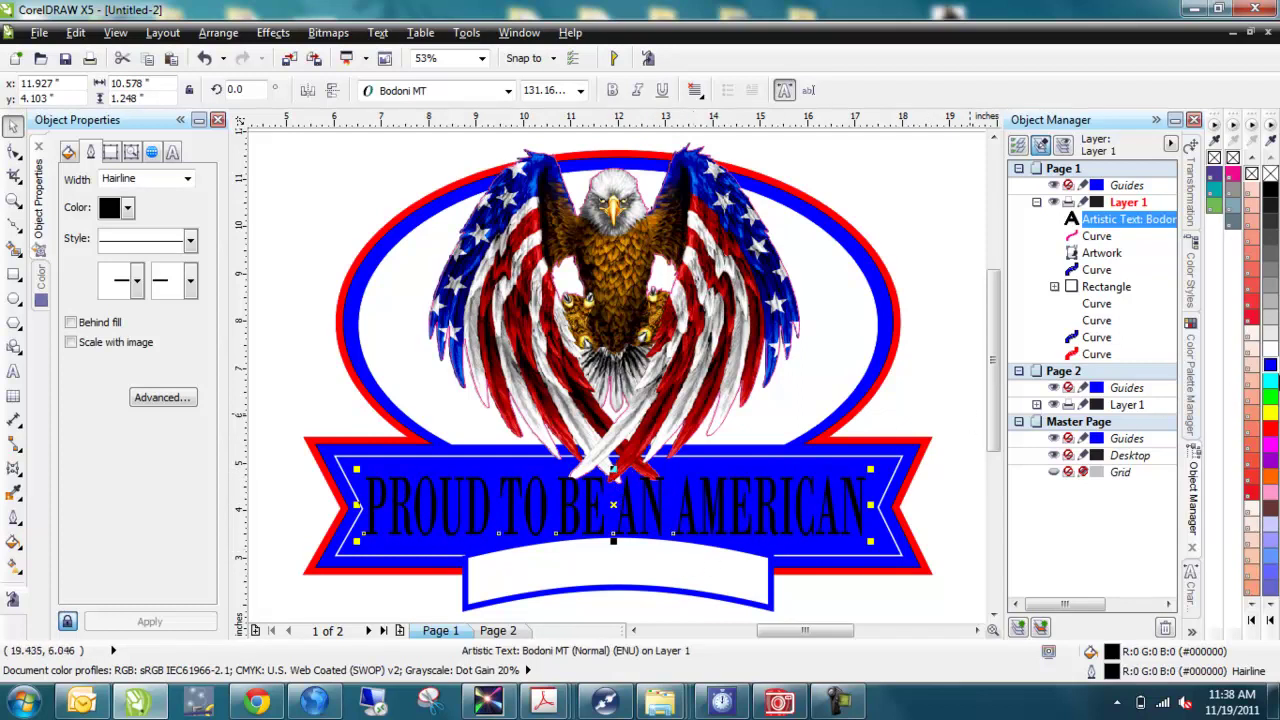
Give the banner text a white fill with no outline, and deselect it
{"action": "left_click", "coordinate": [1270, 346]}
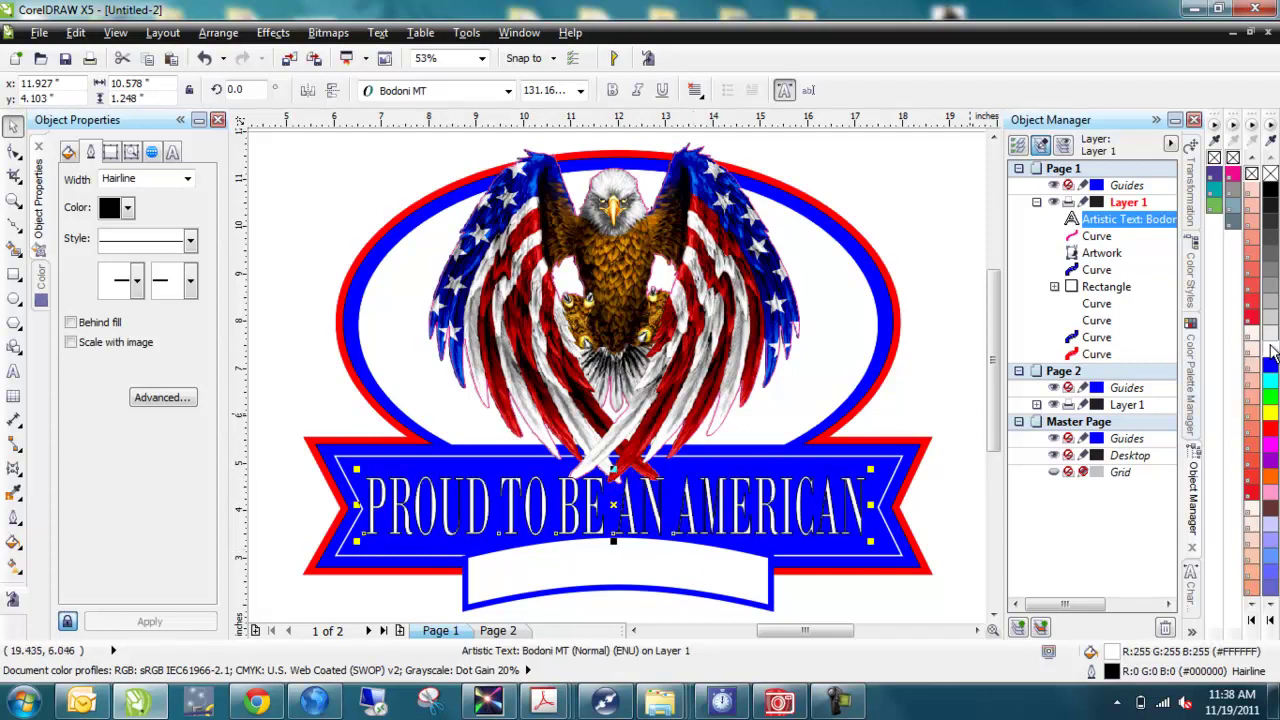
{"action": "right_click", "coordinate": [1252, 174]}
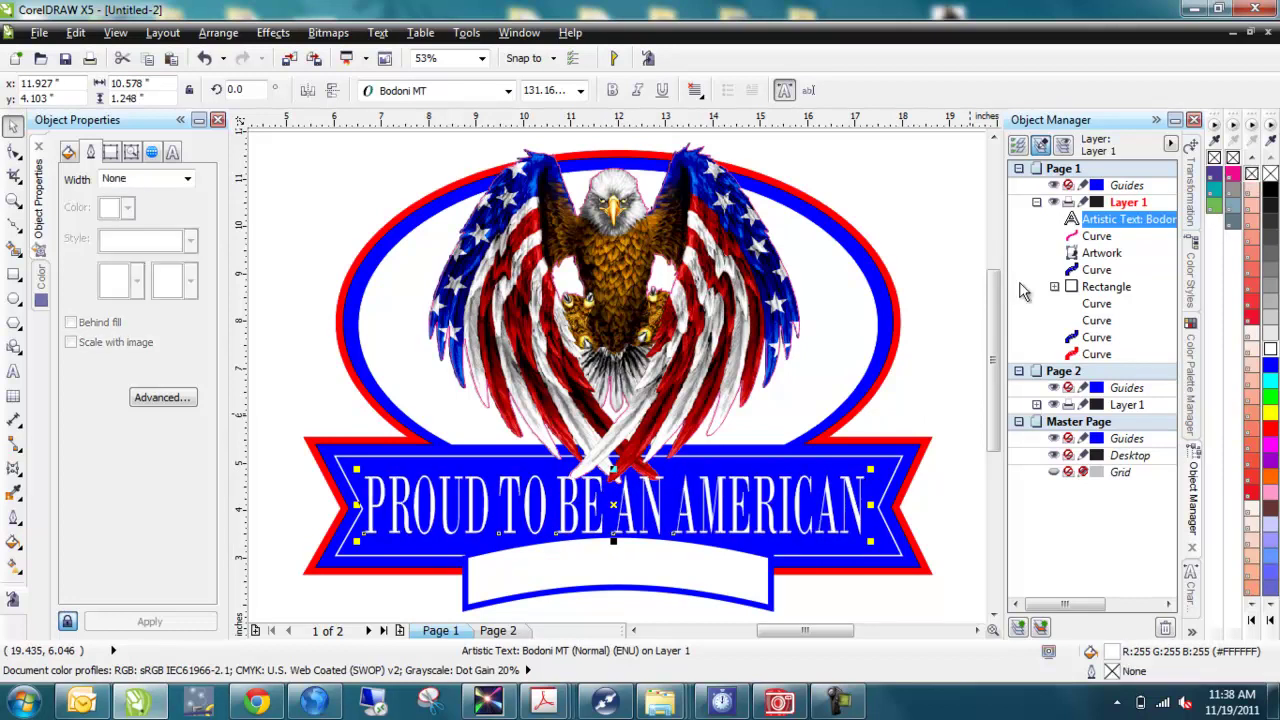
{"action": "left_click", "coordinate": [896, 229]}
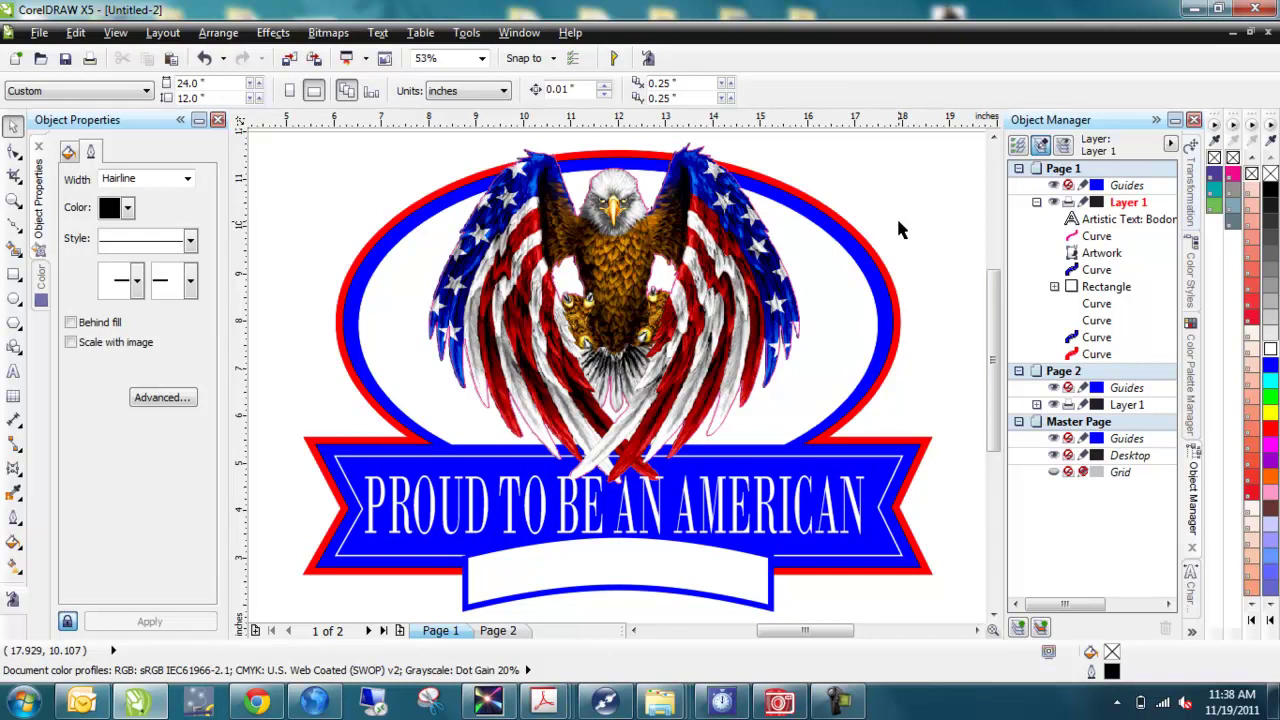
Add the artistic text "Proud To Be A Carpenter" in the empty area below the arched white panel
{"action": "left_click", "coordinate": [13, 373]}
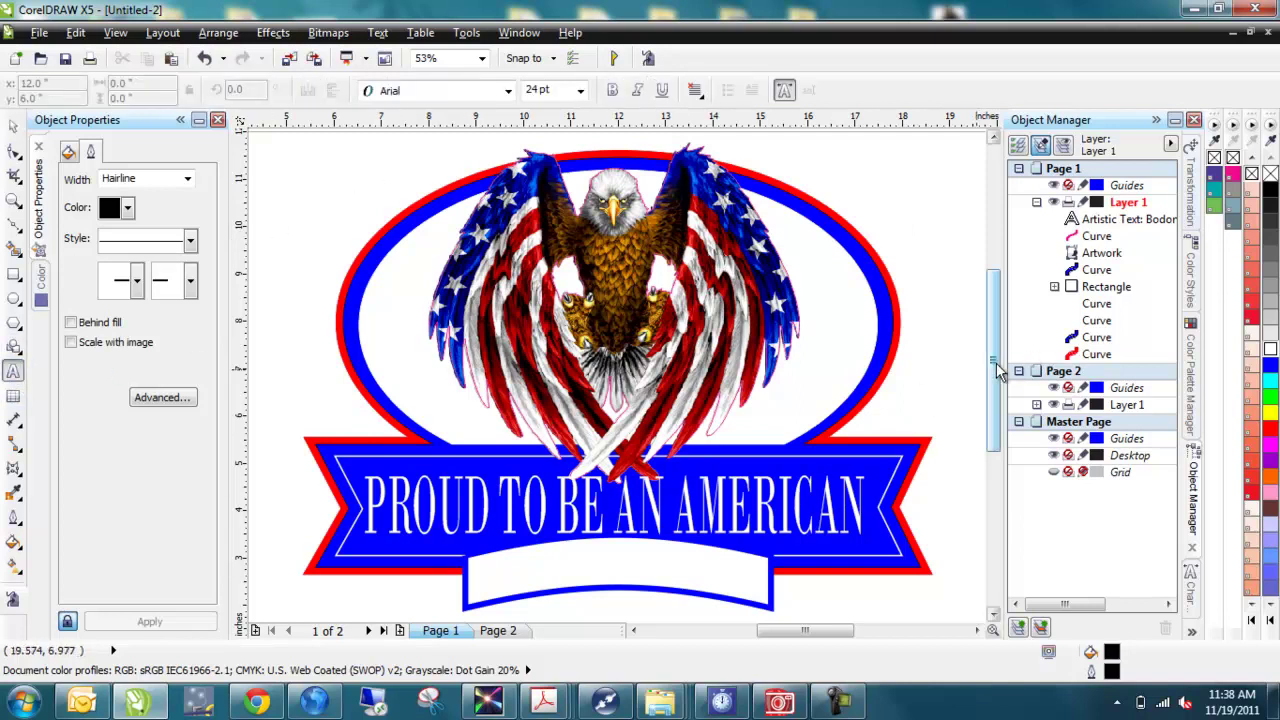
{"action": "scroll", "coordinate": [995, 370], "scroll_direction": "down", "scroll_amount": 3}
{"action": "left_click", "coordinate": [474, 538]}
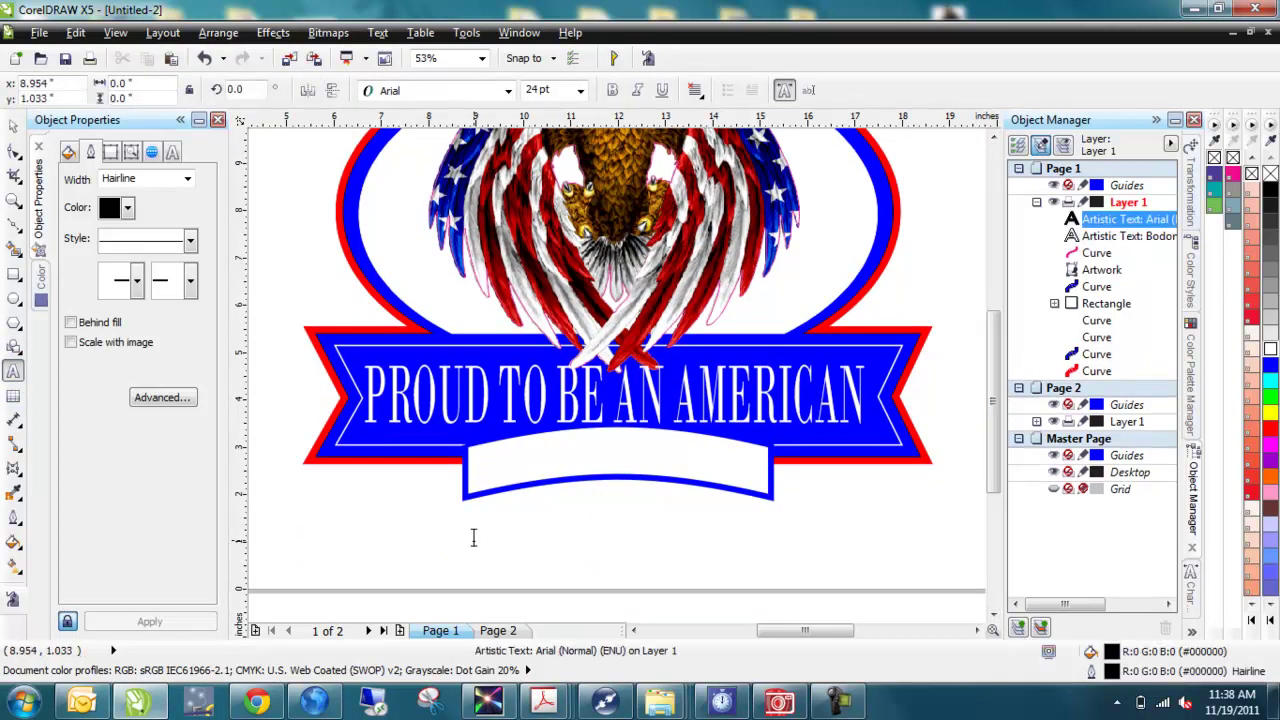
{"action": "type", "text": "PROUD TO"}
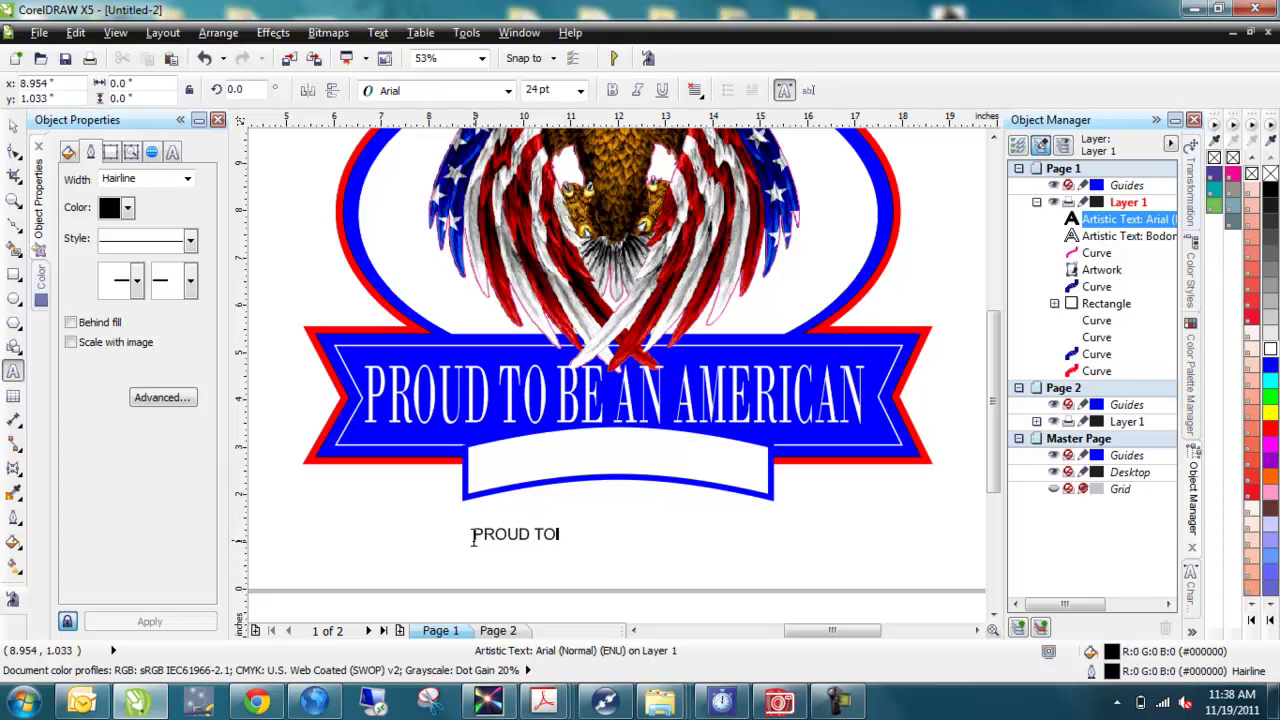
{"action": "key", "text": "BackSpace"}
{"action": "key", "text": "BackSpace"}
{"action": "key", "text": "BackSpace"}
{"action": "key", "text": "BackSpace"}
{"action": "type", "text": "To BE="}
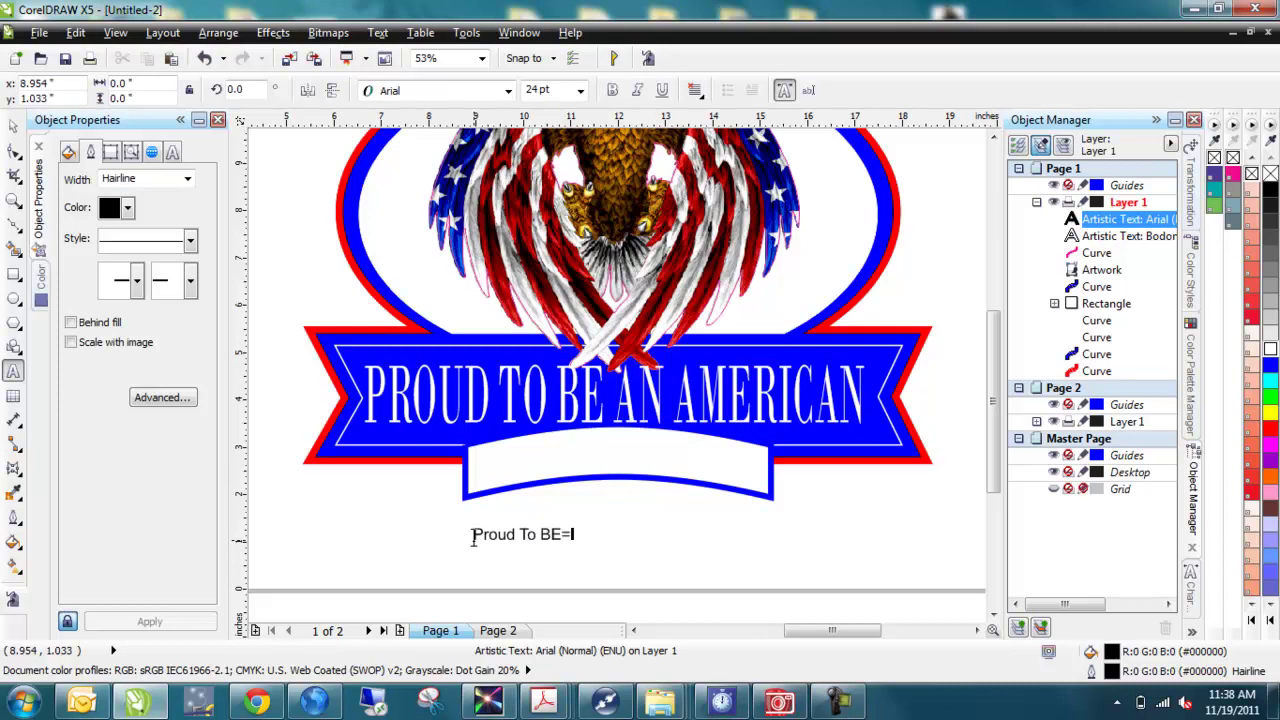
{"action": "key", "text": "BackSpace"}
{"action": "key", "text": "BackSpace"}
{"action": "type", "text": "e A Car"}
{"action": "left_click", "coordinate": [13, 126]}
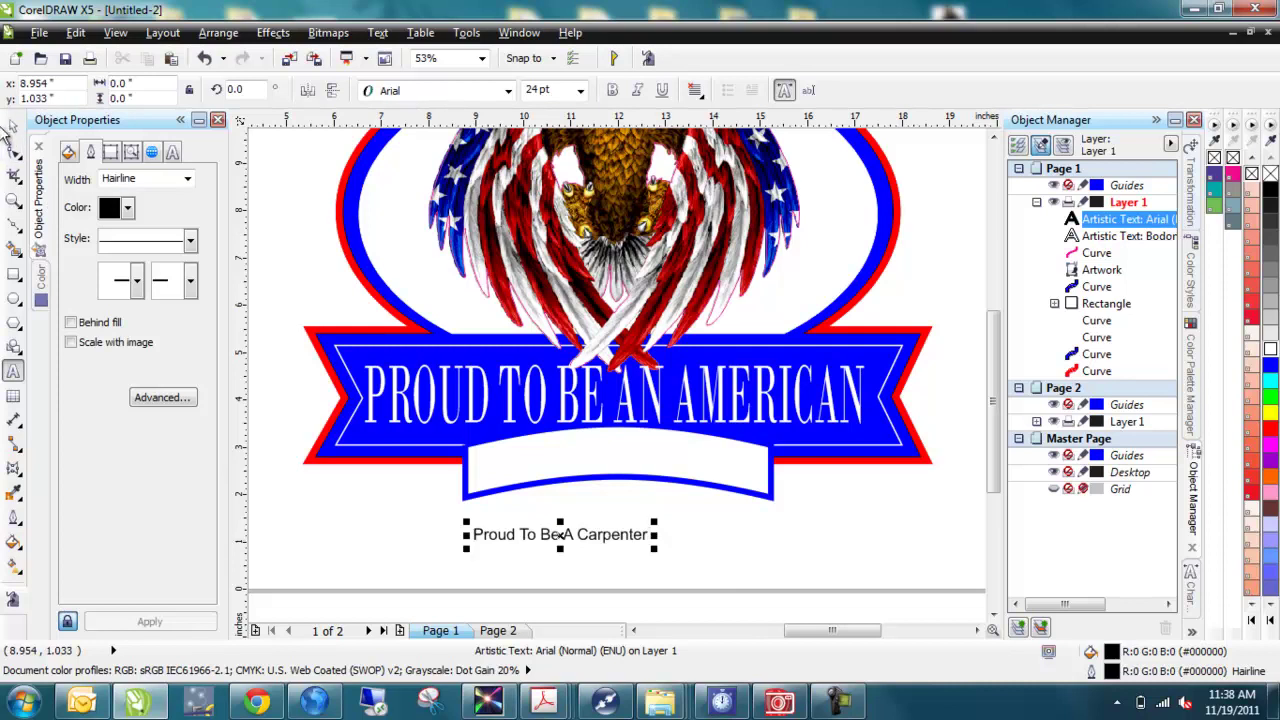
Format the "Proud To Be A Carpenter" text in Bodoni MT with a blue fill and no outline
{"action": "left_click", "coordinate": [508, 90]}
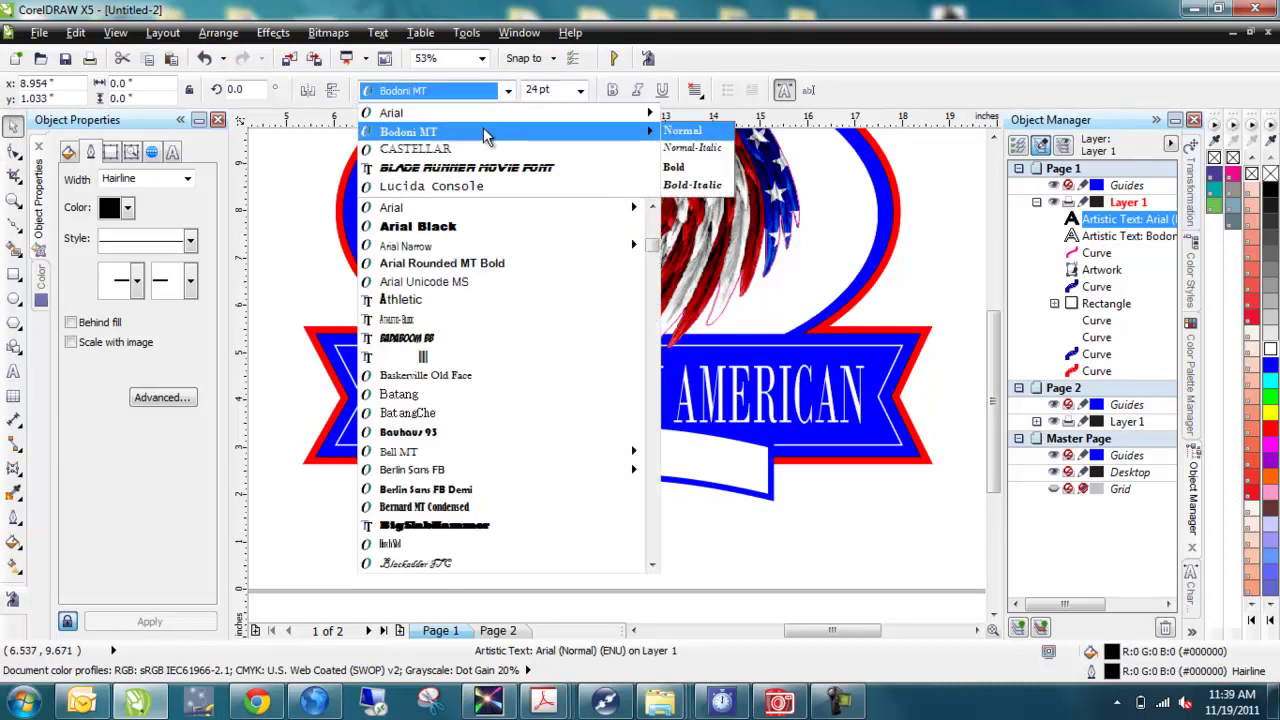
{"action": "left_click", "coordinate": [486, 135]}
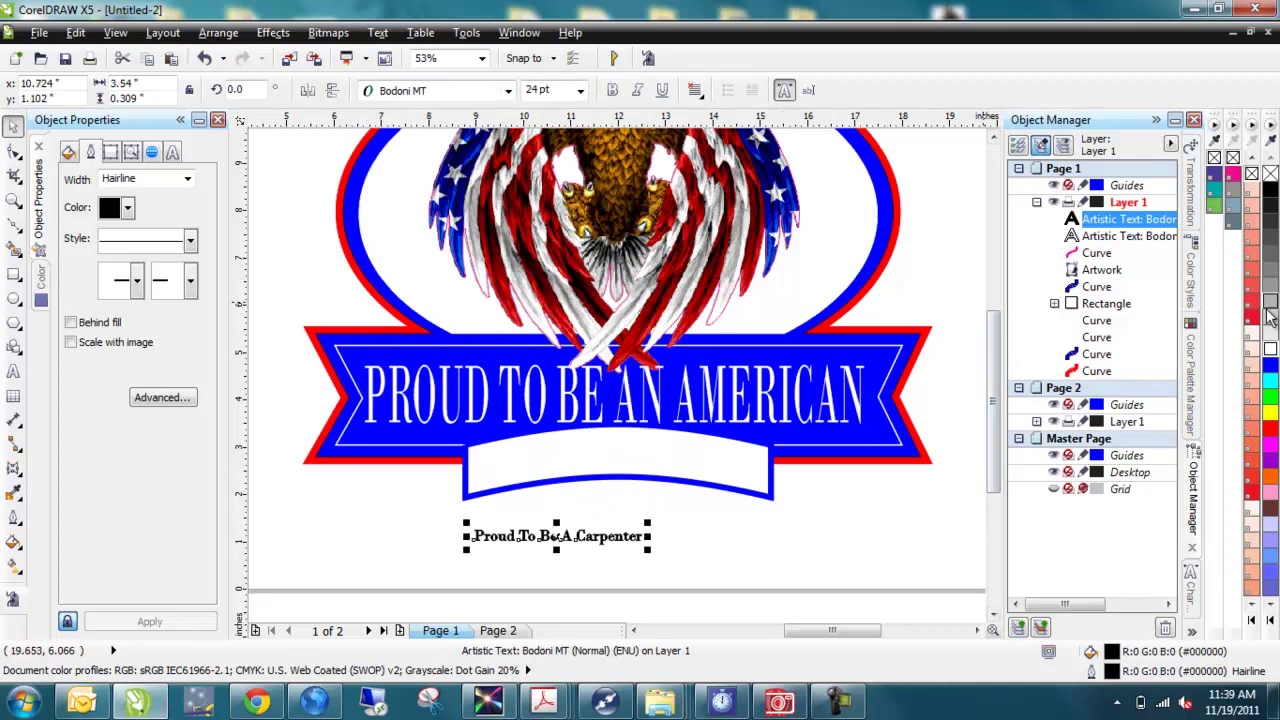
{"action": "left_click", "coordinate": [1270, 370]}
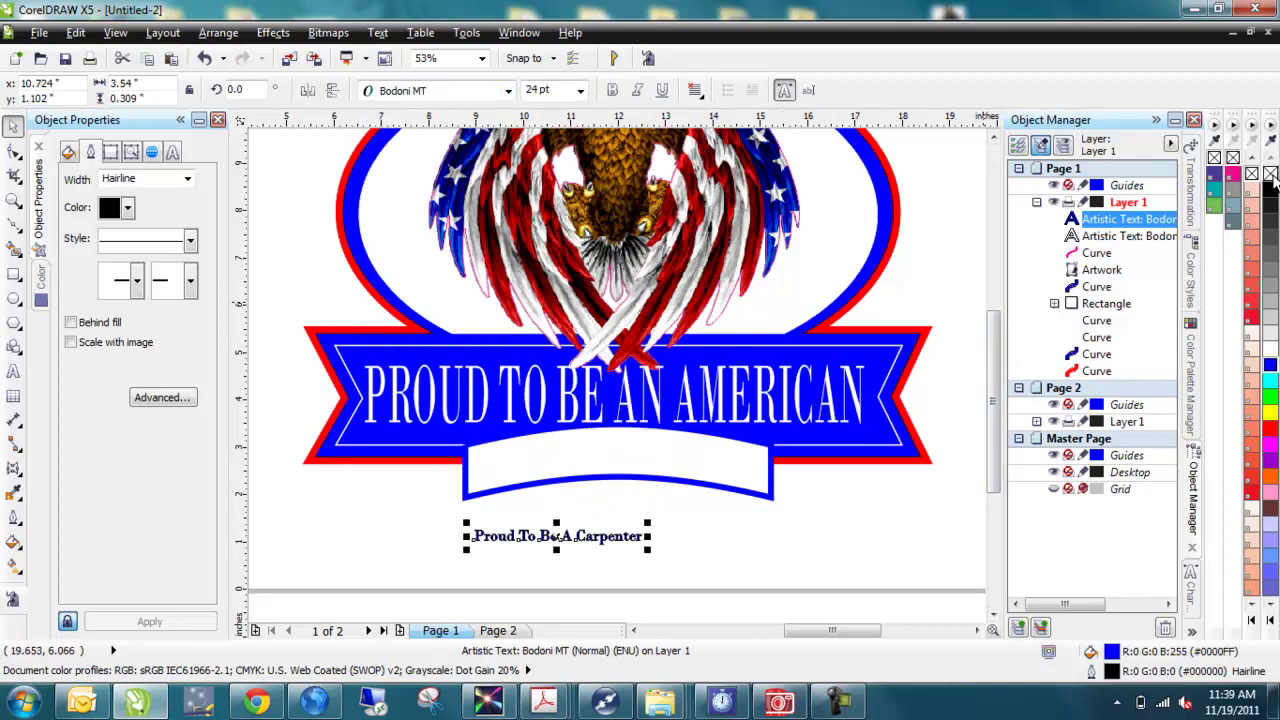
{"action": "right_click", "coordinate": [1270, 174]}
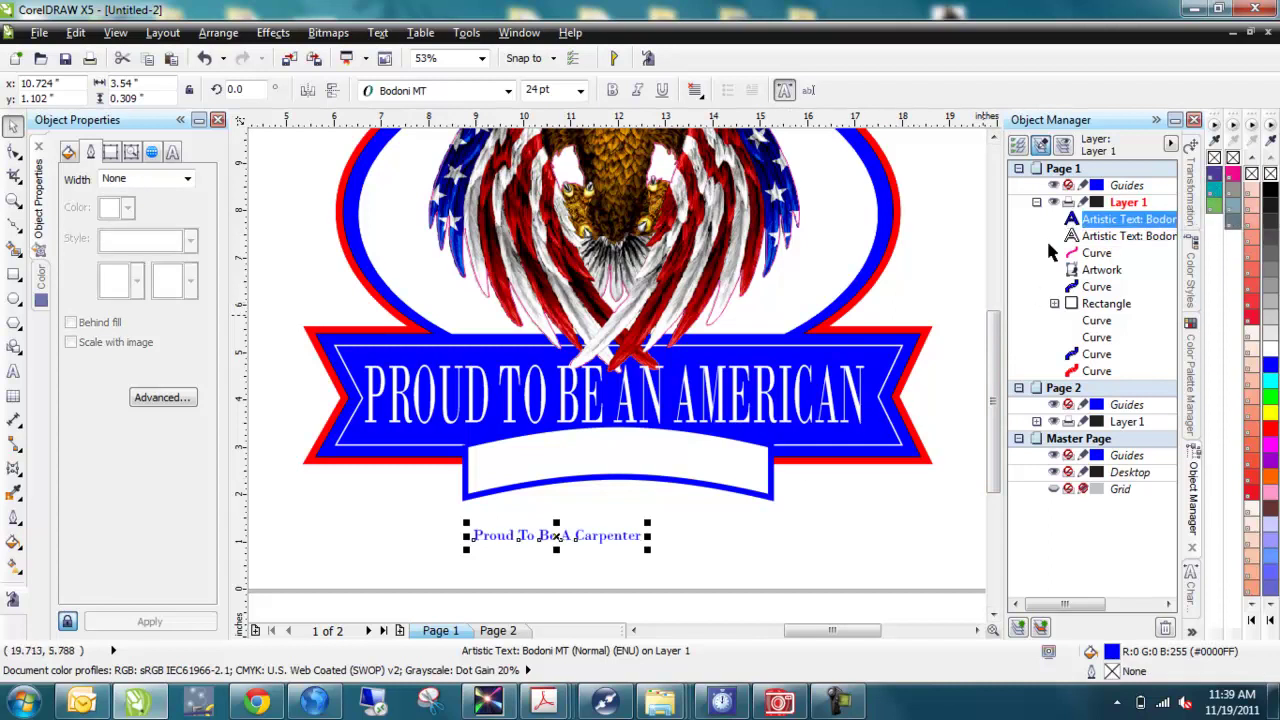
Move the "Proud To Be A Carpenter" text onto the arched white panel and centre it vertically with the panel
{"action": "left_click_drag", "start_coordinate": [561, 538], "coordinate": [620, 455]}
{"action": "left_click", "coordinate": [705, 486], "text": "shift"}
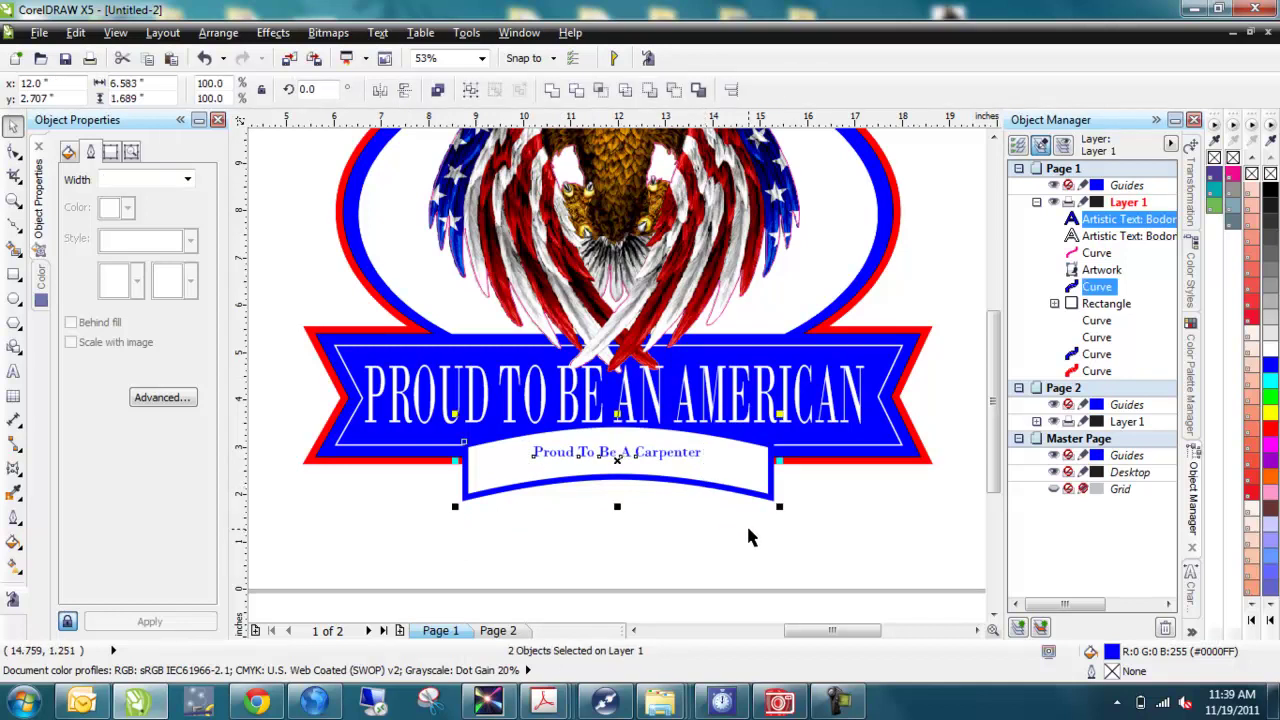
{"action": "key", "text": "e"}
{"action": "left_click", "coordinate": [775, 530]}
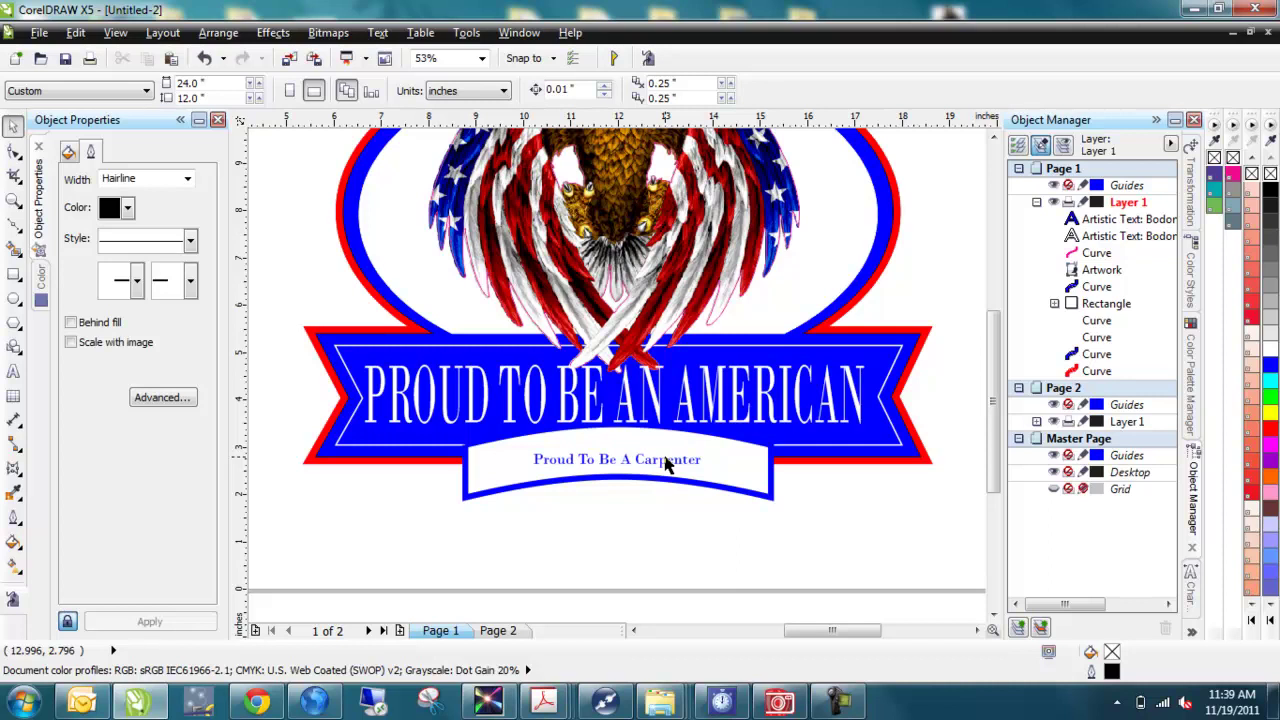
{"action": "left_click", "coordinate": [668, 463]}
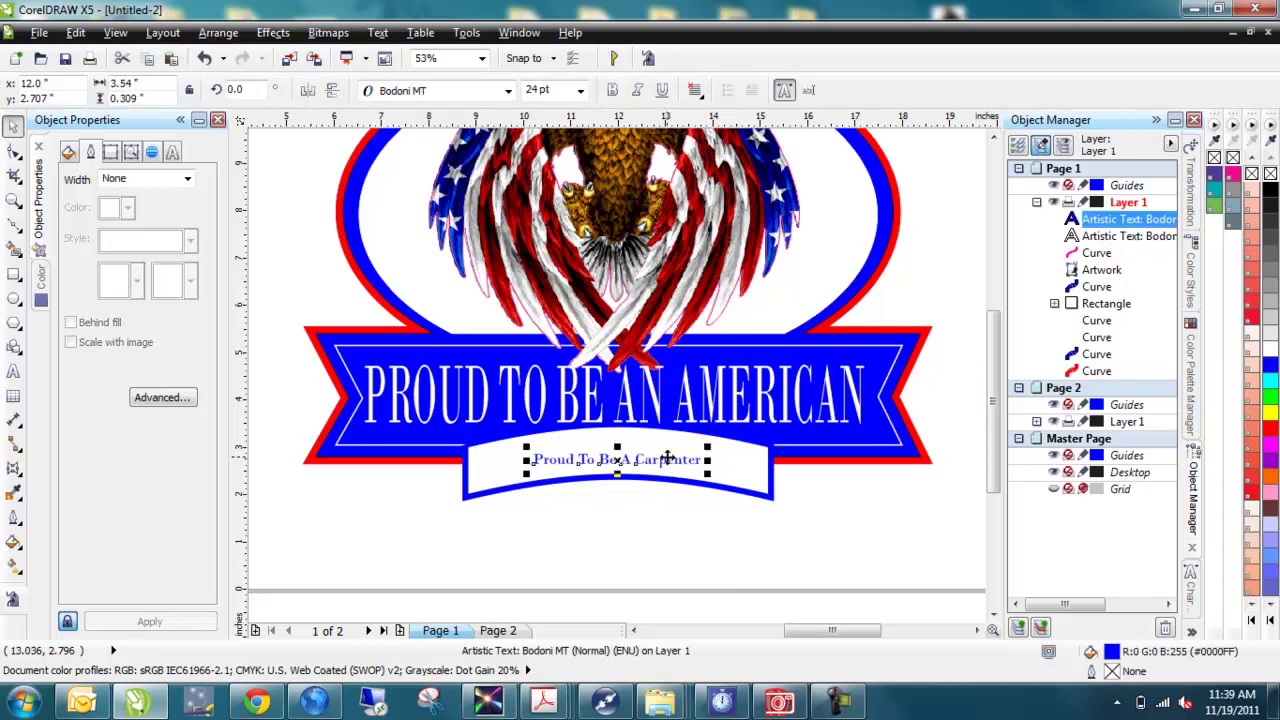
{"action": "left_click", "coordinate": [377, 34]}
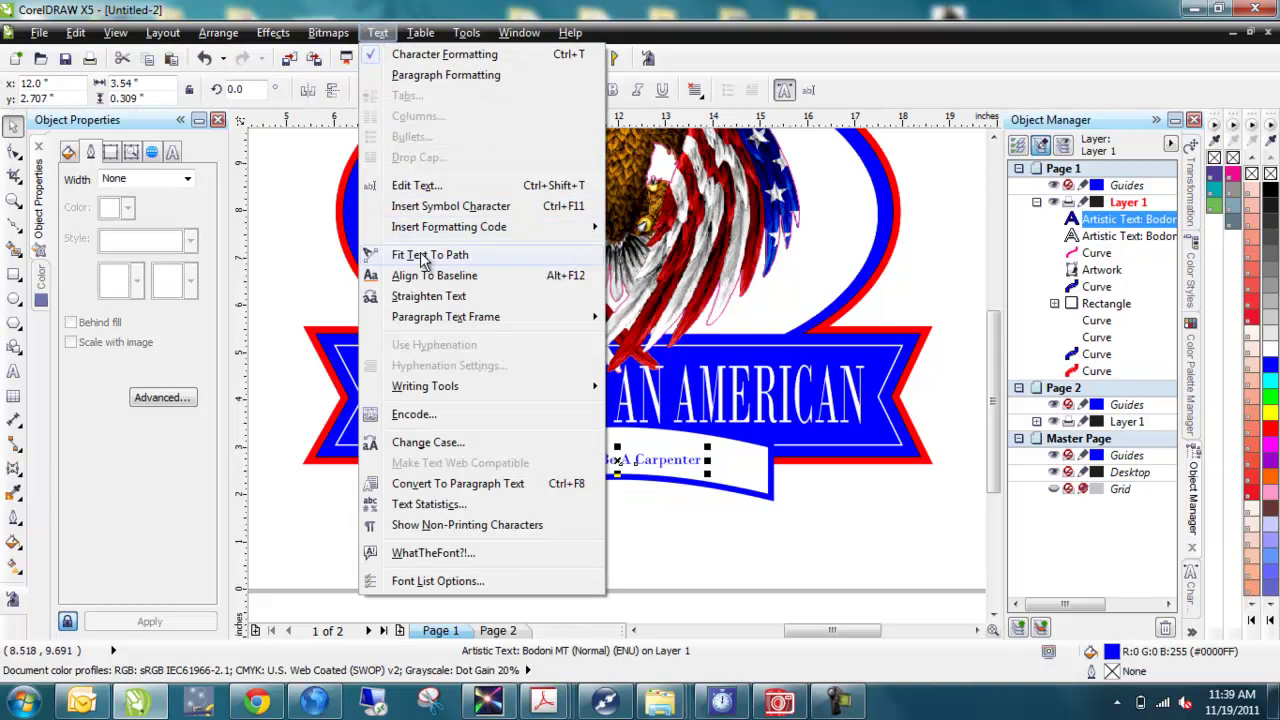
{"action": "left_click", "coordinate": [424, 256]}
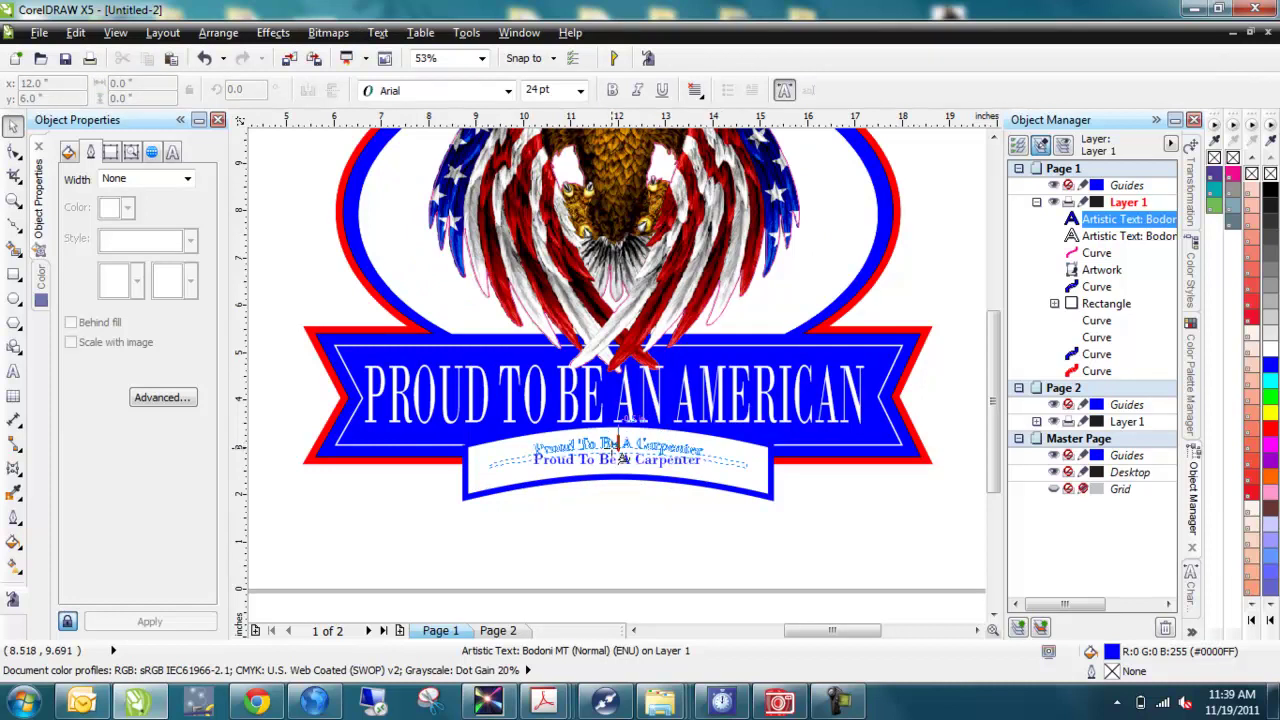
{"action": "scroll", "coordinate": [368, 416], "scroll_direction": "left", "scroll_amount": 5}
{"action": "key", "text": "Escape"}
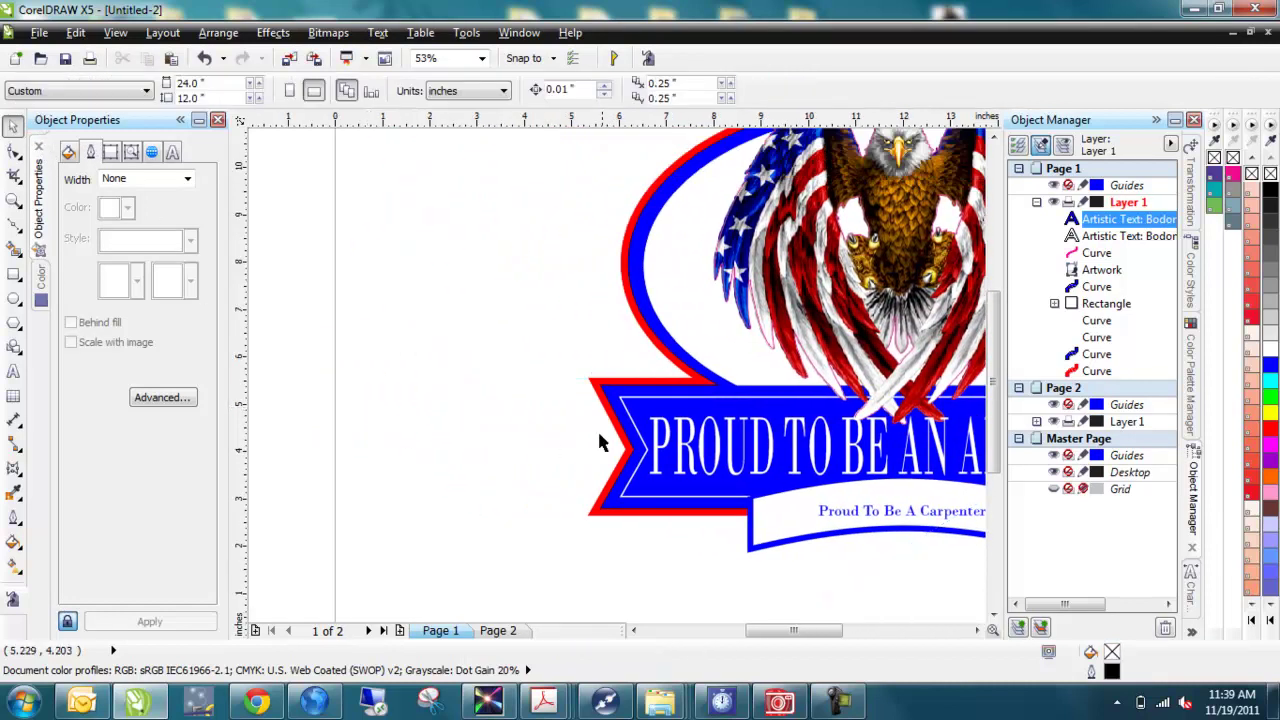
Make the "Proud To Be A Carpenter" text bold
{"action": "key", "text": "F4"}
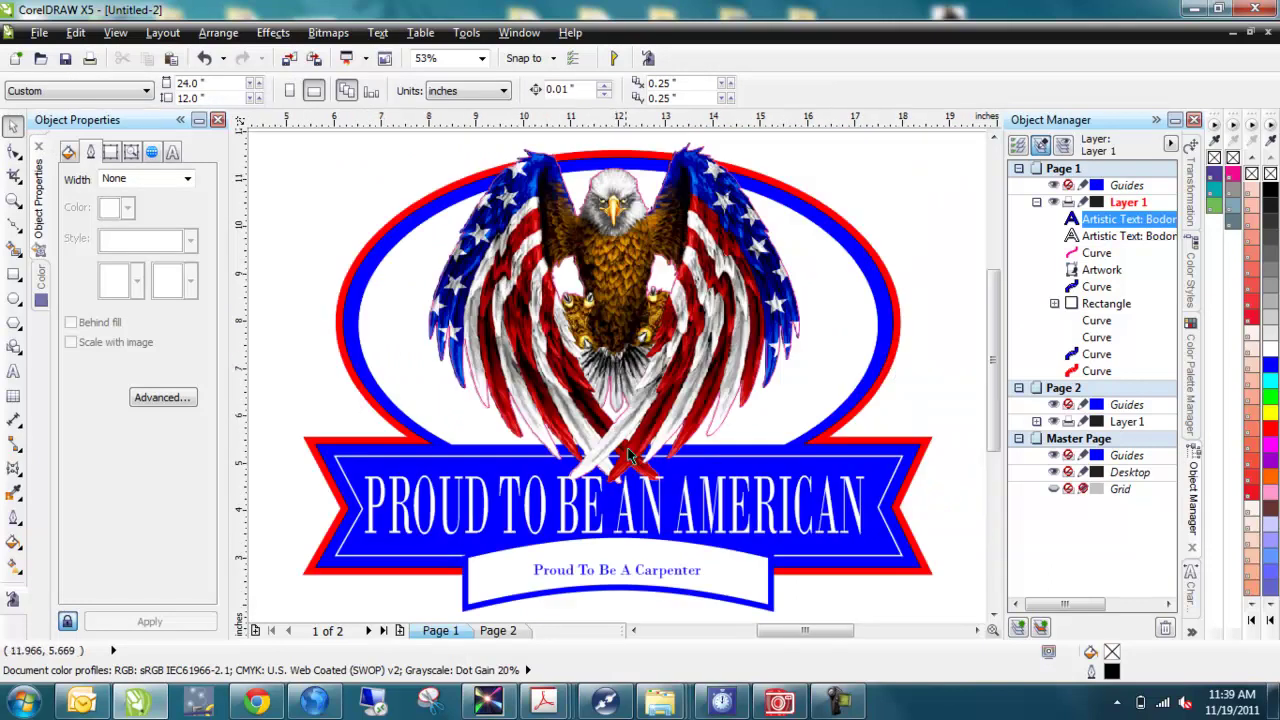
{"action": "left_click", "coordinate": [620, 571]}
{"action": "scroll", "coordinate": [645, 585], "scroll_direction": "up", "scroll_amount": 2}
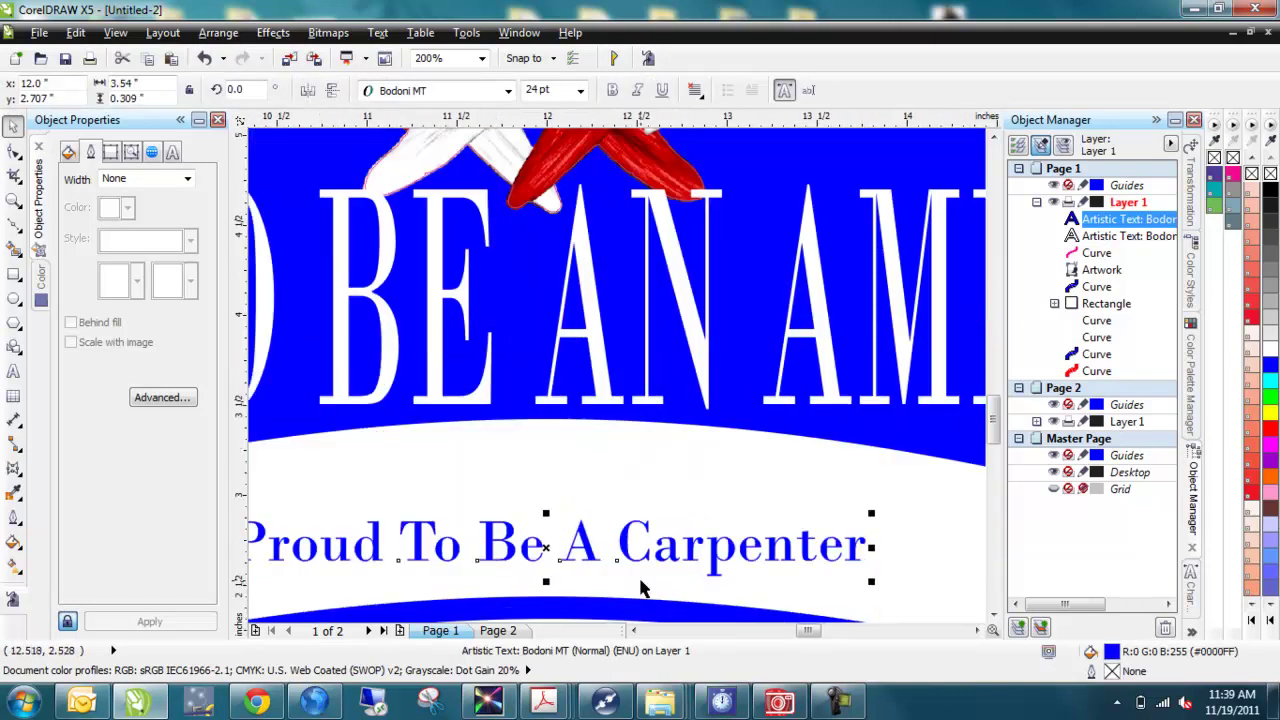
{"action": "left_click", "coordinate": [993, 614]}
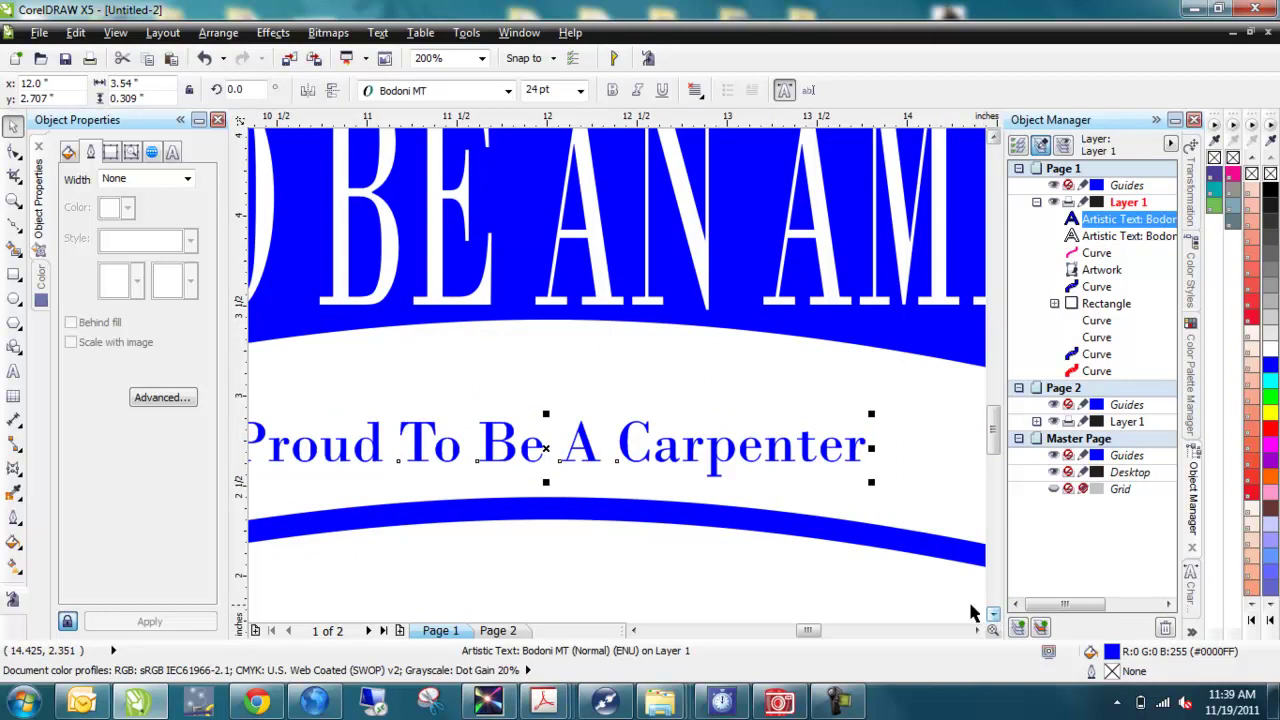
{"action": "left_click", "coordinate": [612, 91]}
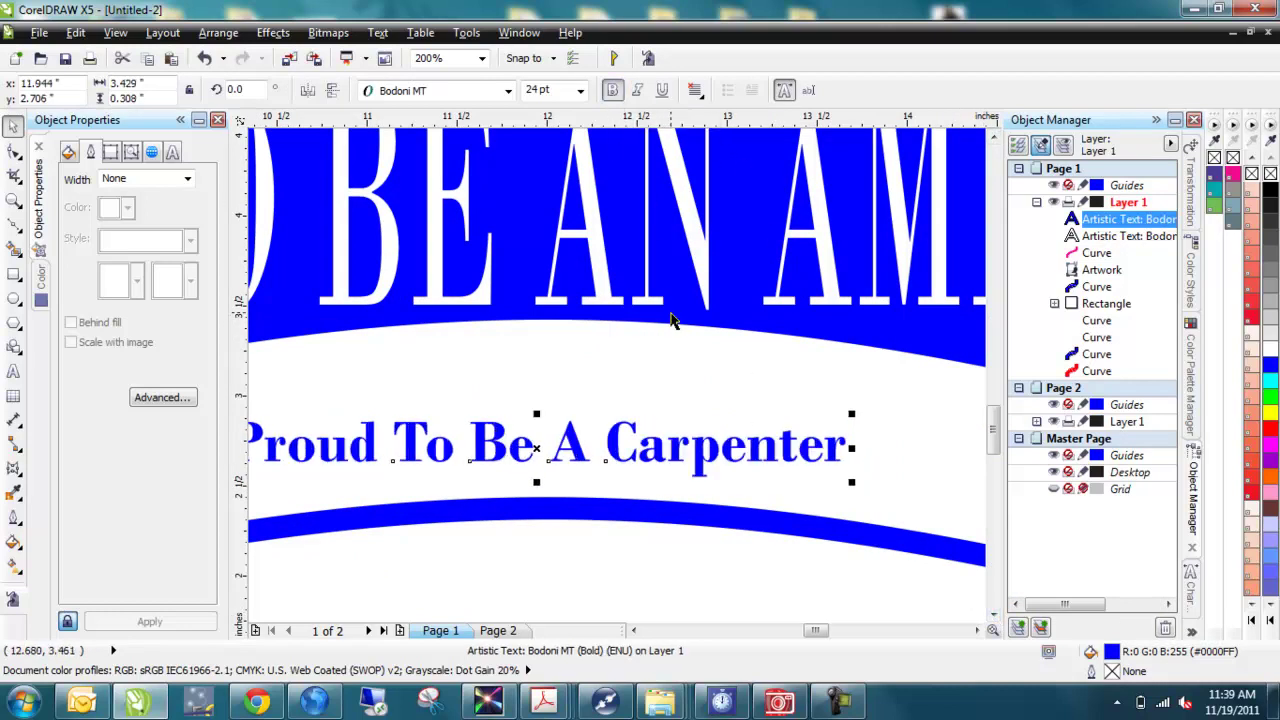
Enlarge and stretch the "Proud To Be A Carpenter" text about its centre to about 5.3 inches wide and 0.69 inches high
{"action": "key", "text": "F3"}
{"action": "key", "text": "F4"}
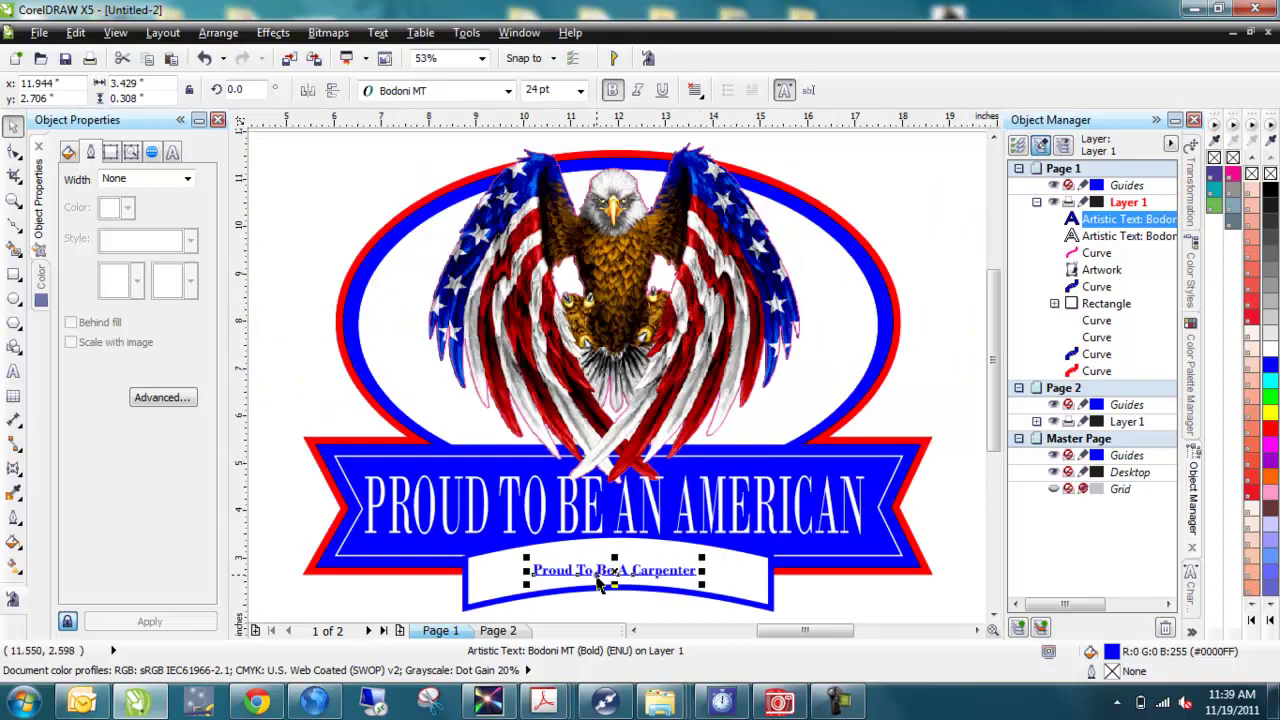
{"action": "key", "text": "z"}
{"action": "left_click_drag", "start_coordinate": [442, 488], "coordinate": [791, 588]}
{"action": "key", "text": "space"}
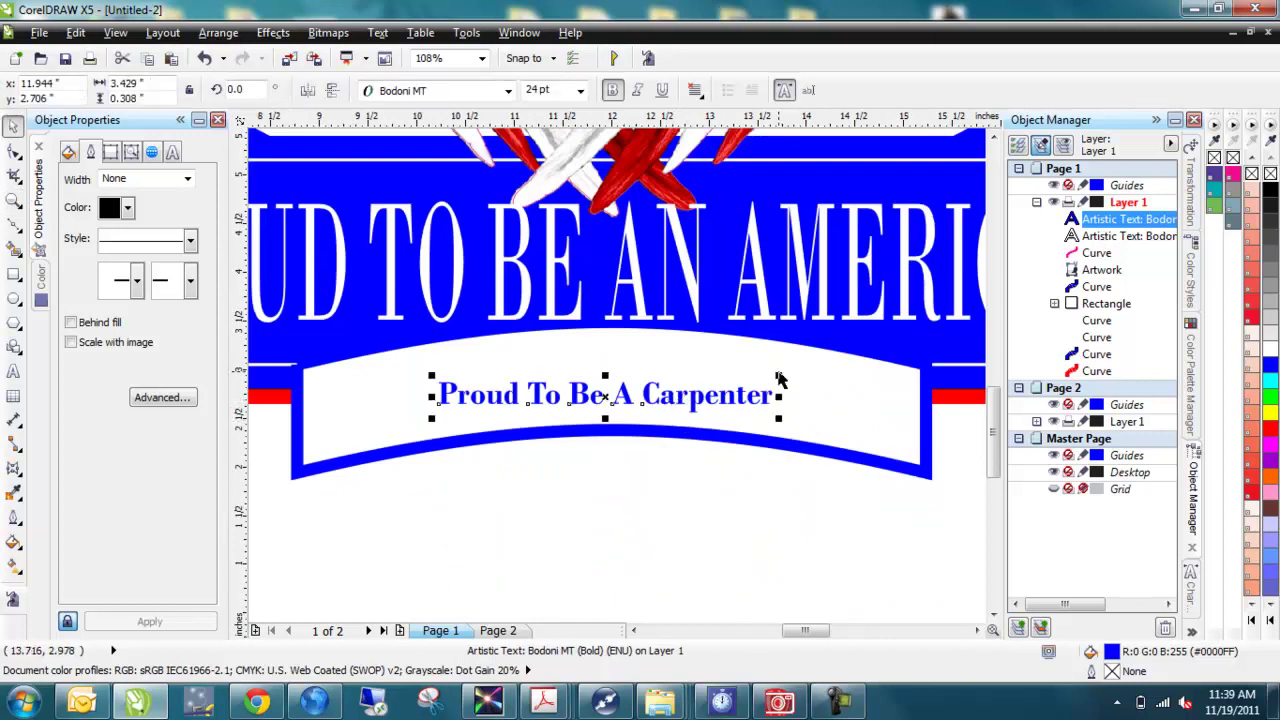
{"action": "left_click_drag", "start_coordinate": [779, 375], "coordinate": [869, 371]}
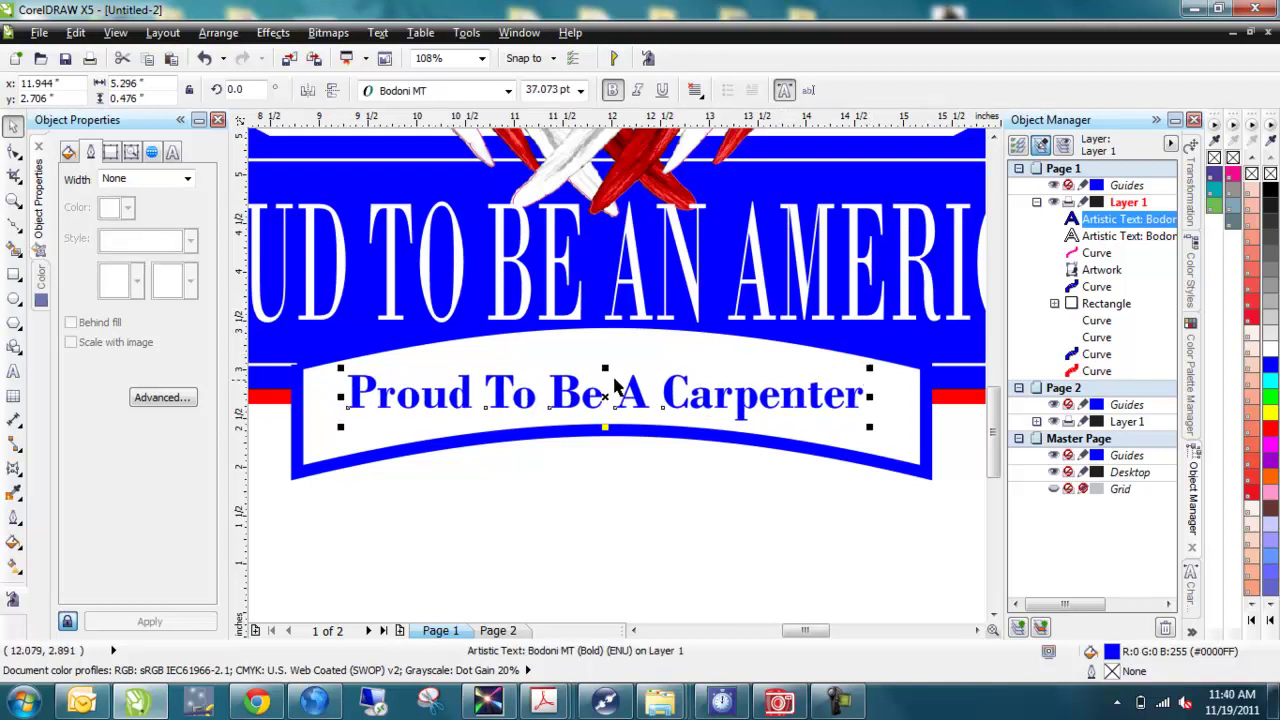
{"action": "mouse_move", "coordinate": [605, 368]}
{"action": "left_mouse_down"}
{"action": "mouse_move", "coordinate": [596, 346]}
{"action": "mouse_move", "coordinate": [606, 356]}
{"action": "left_mouse_up"}
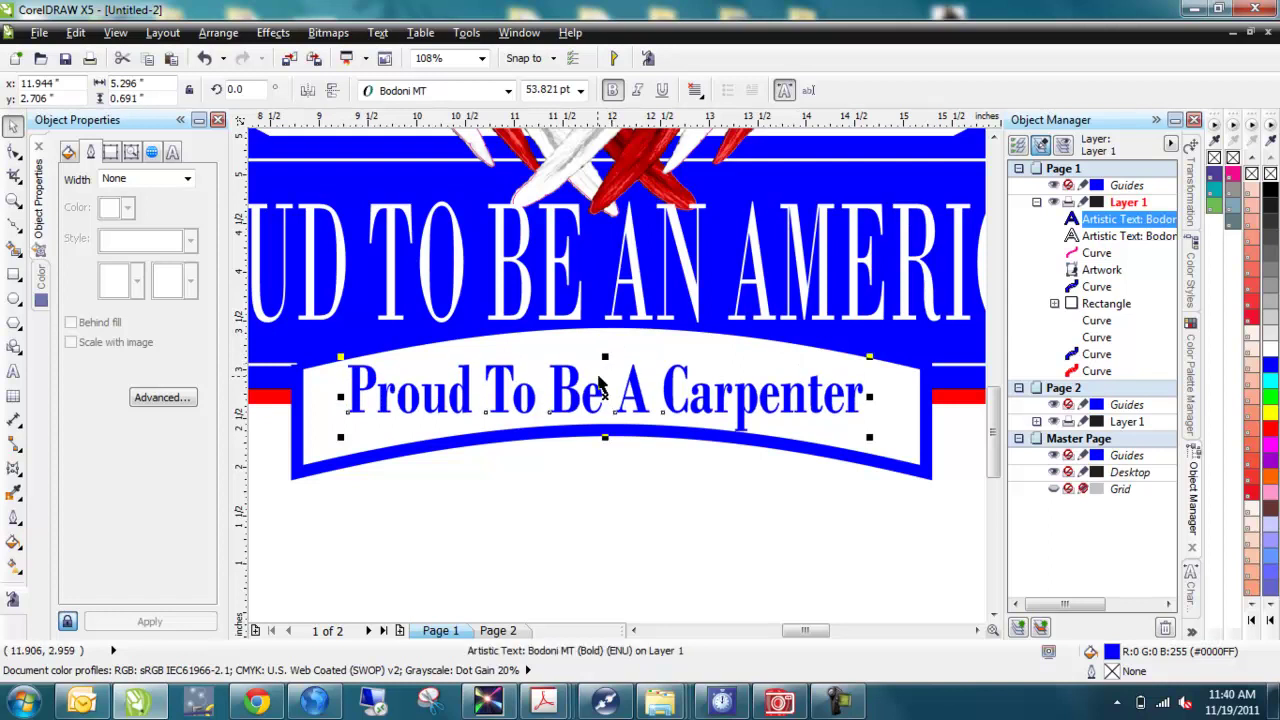
Convert the "Proud To Be A Carpenter" text to curves and arch it upward with a single-arc envelope matching the panel's upper edge
{"action": "right_click", "coordinate": [388, 414]}
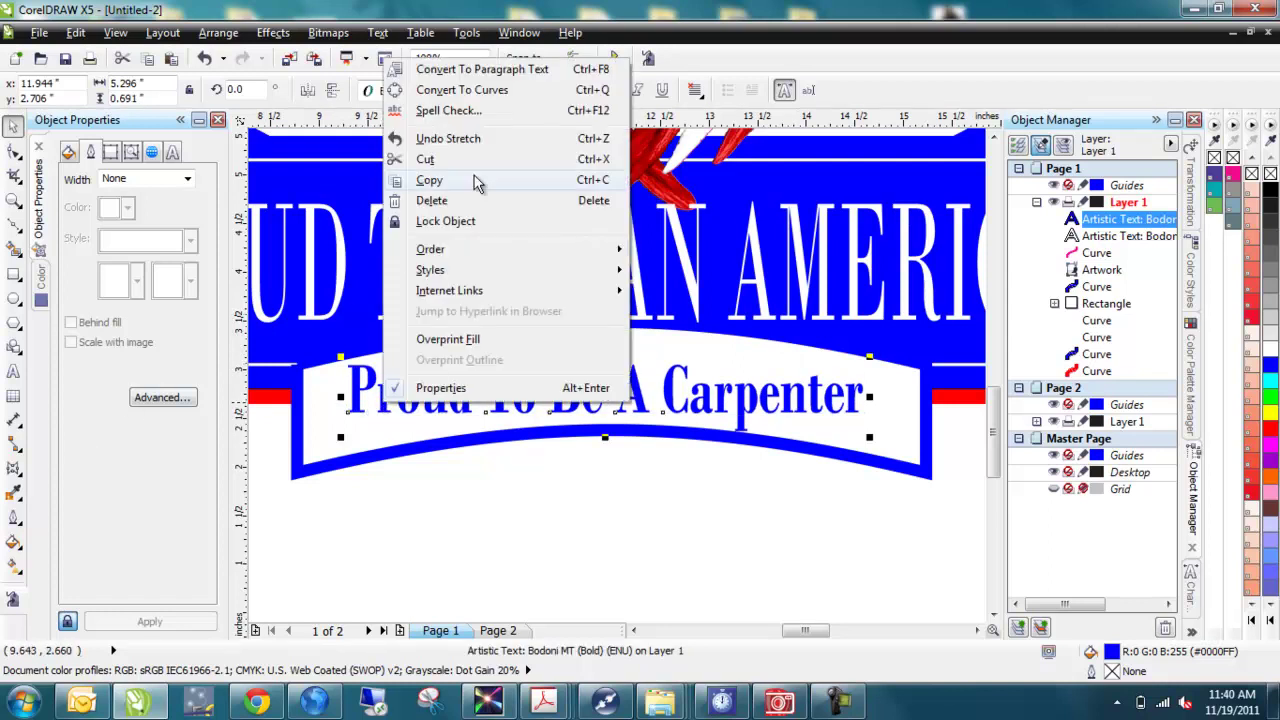
{"action": "left_click", "coordinate": [477, 91]}
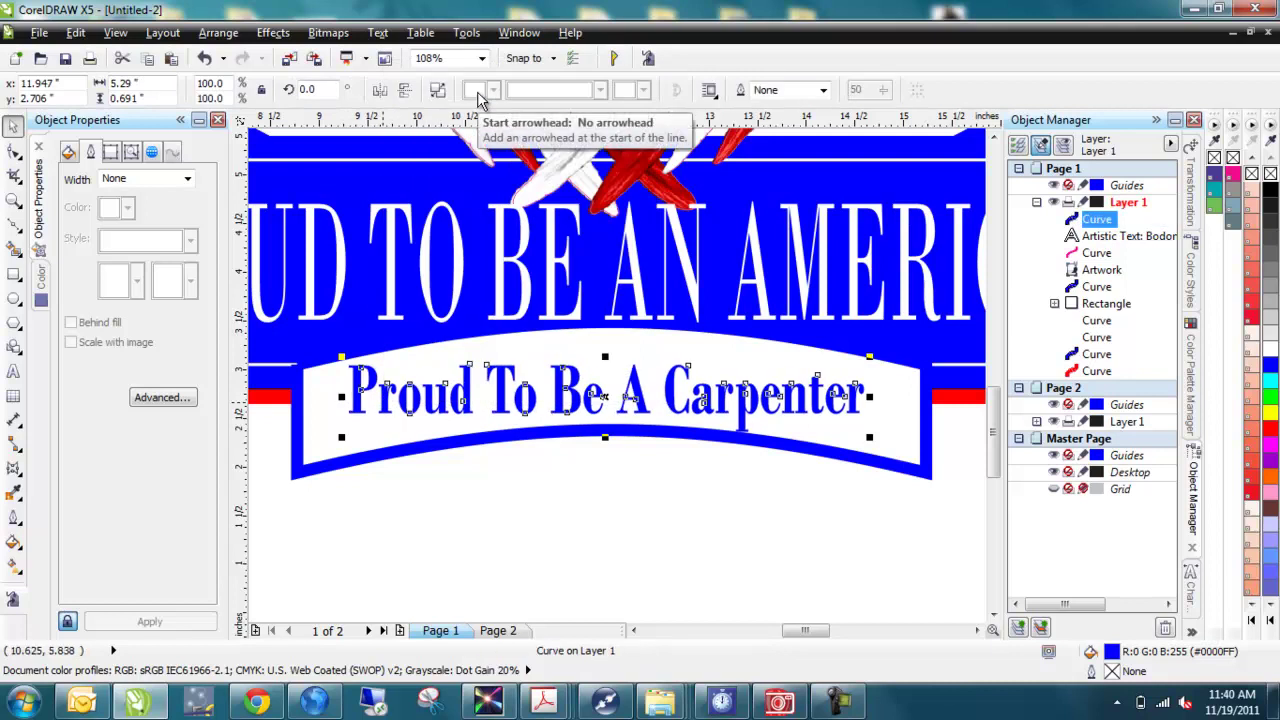
{"action": "left_click", "coordinate": [13, 469]}
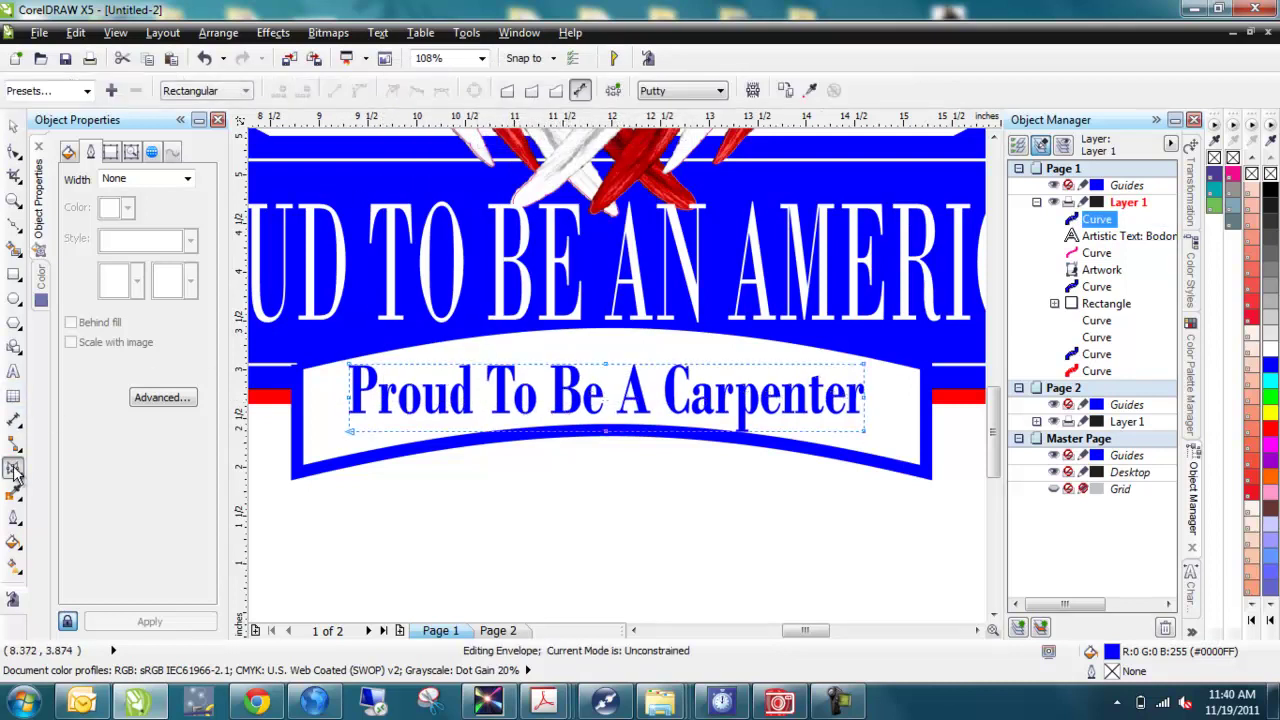
{"action": "left_click", "coordinate": [532, 93]}
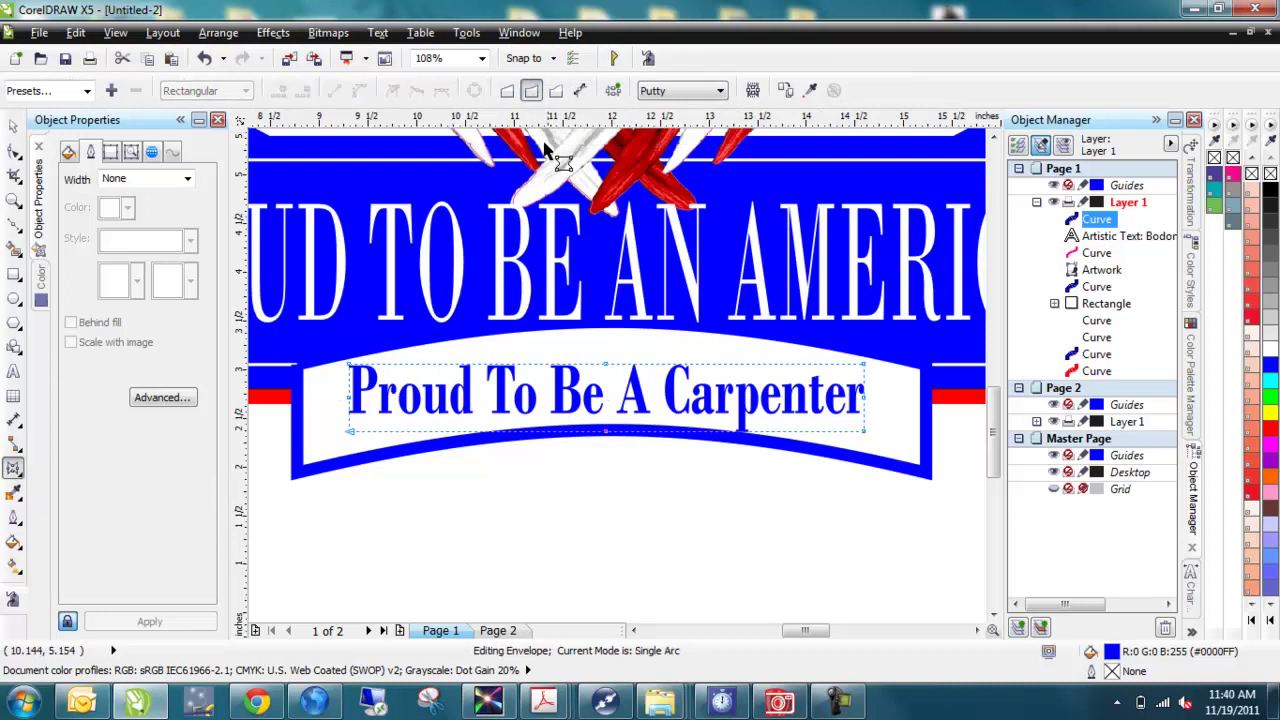
{"action": "left_click_drag", "start_coordinate": [606, 363], "coordinate": [609, 331]}
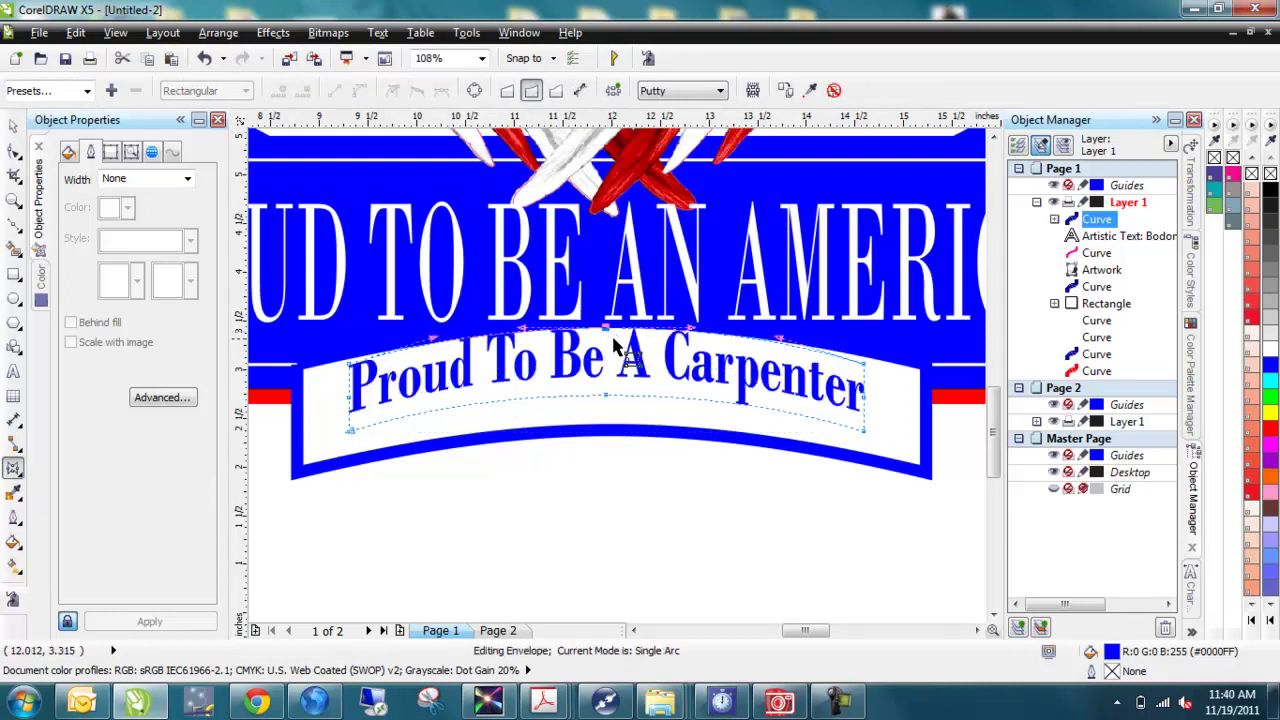
Nudge the arched slogan down about 0.19 inches to sit midway within the white panel, and deselect it
{"action": "left_click", "coordinate": [14, 125]}
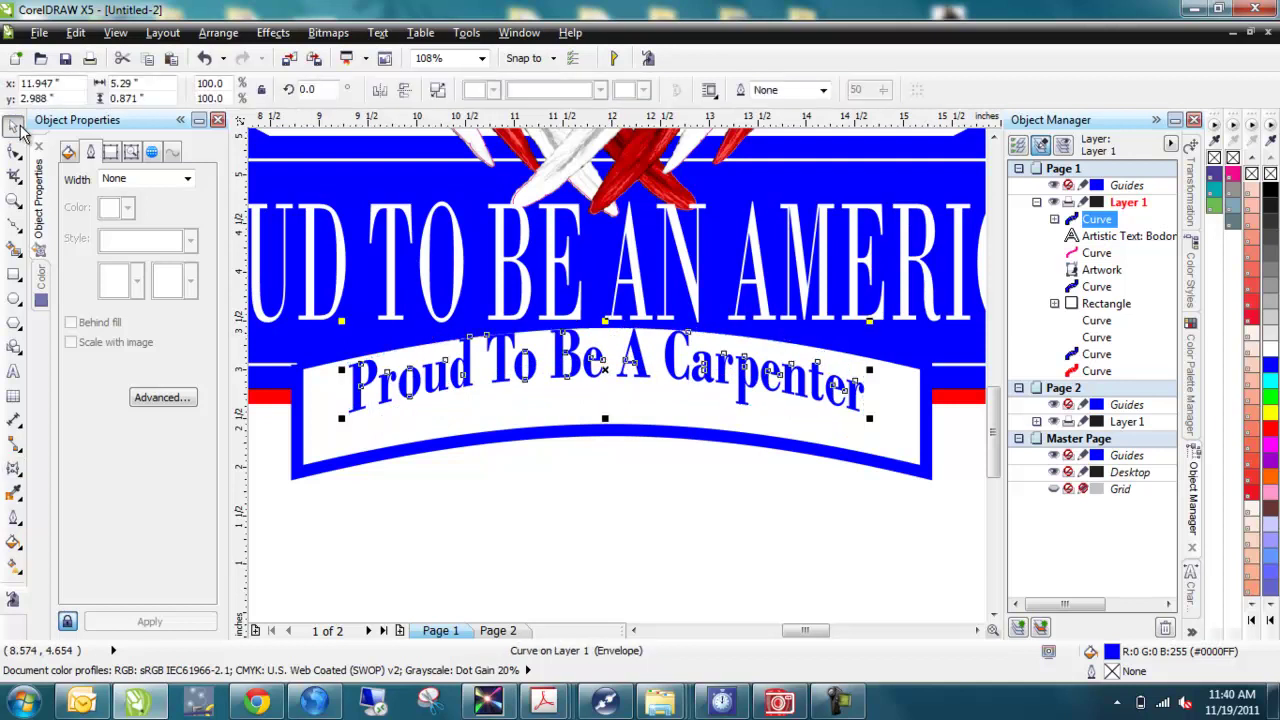
{"action": "key", "text": "Down"}
{"action": "key", "text": "Down"}
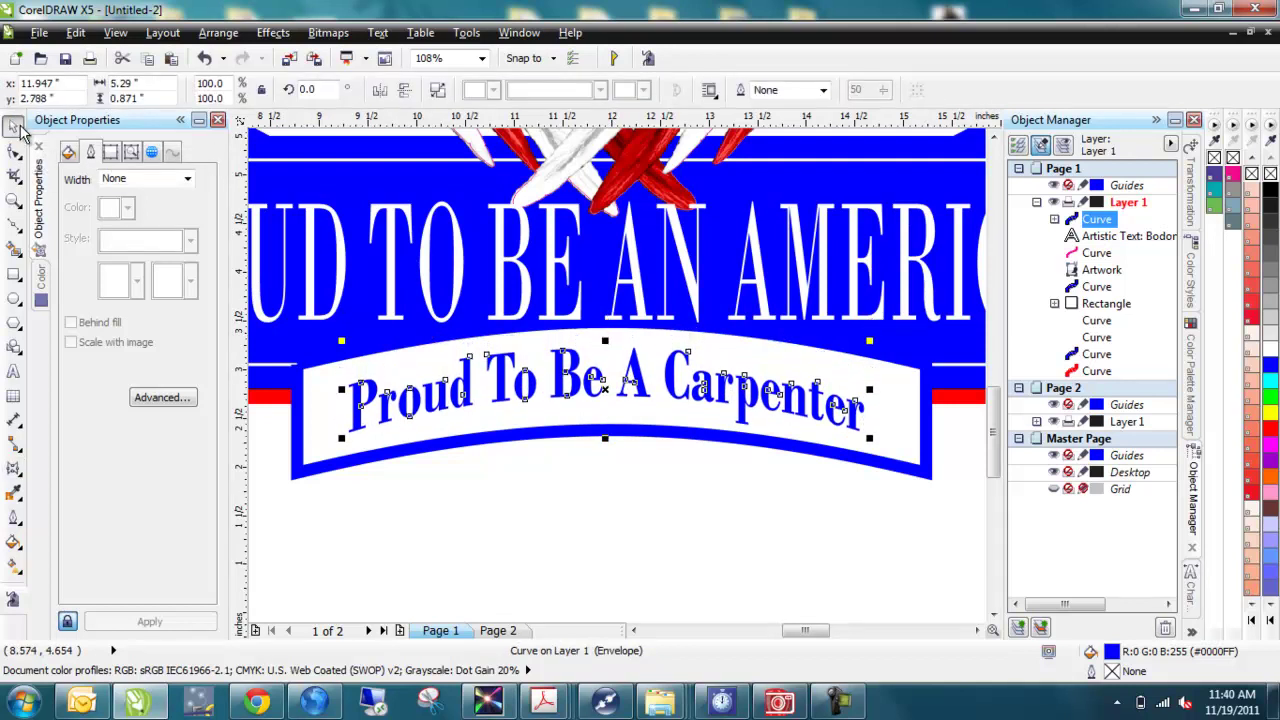
{"action": "left_click", "coordinate": [517, 575]}
{"action": "key", "text": "F4"}
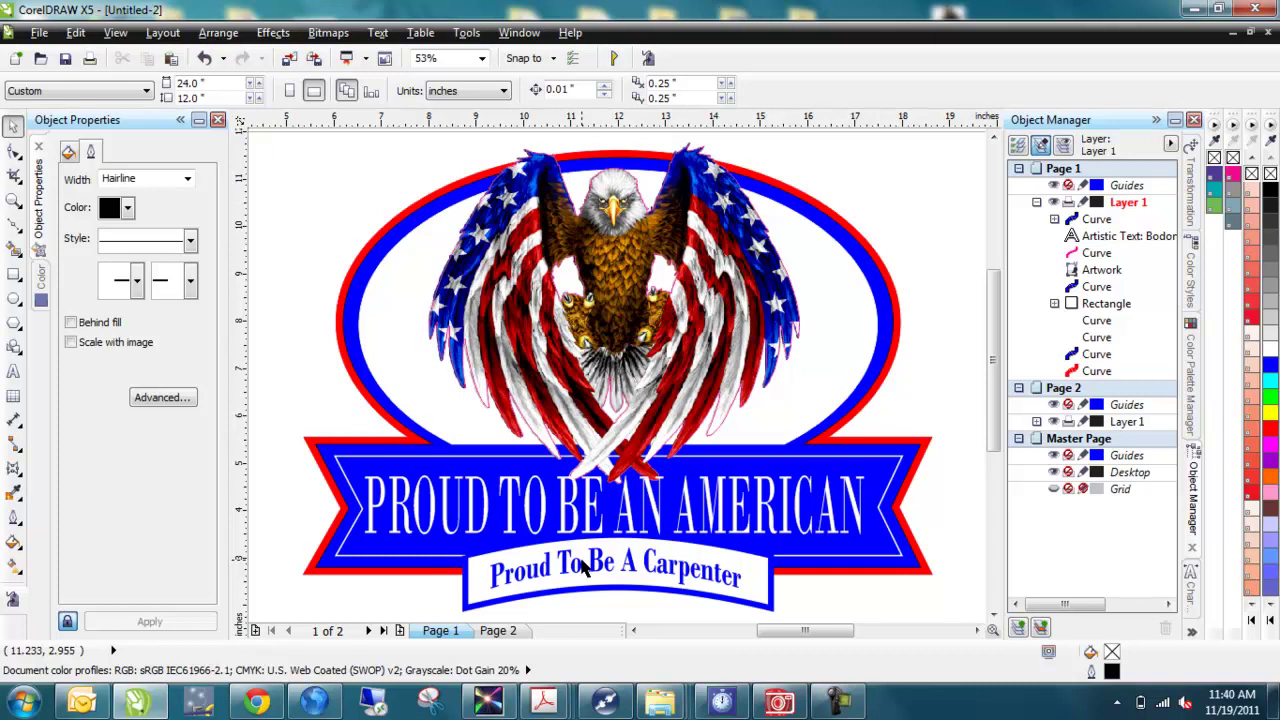
Try creating a boundary outline around the whole design including the eagle bitmap, and delete that outline
{"action": "key", "text": "shift+F9"}
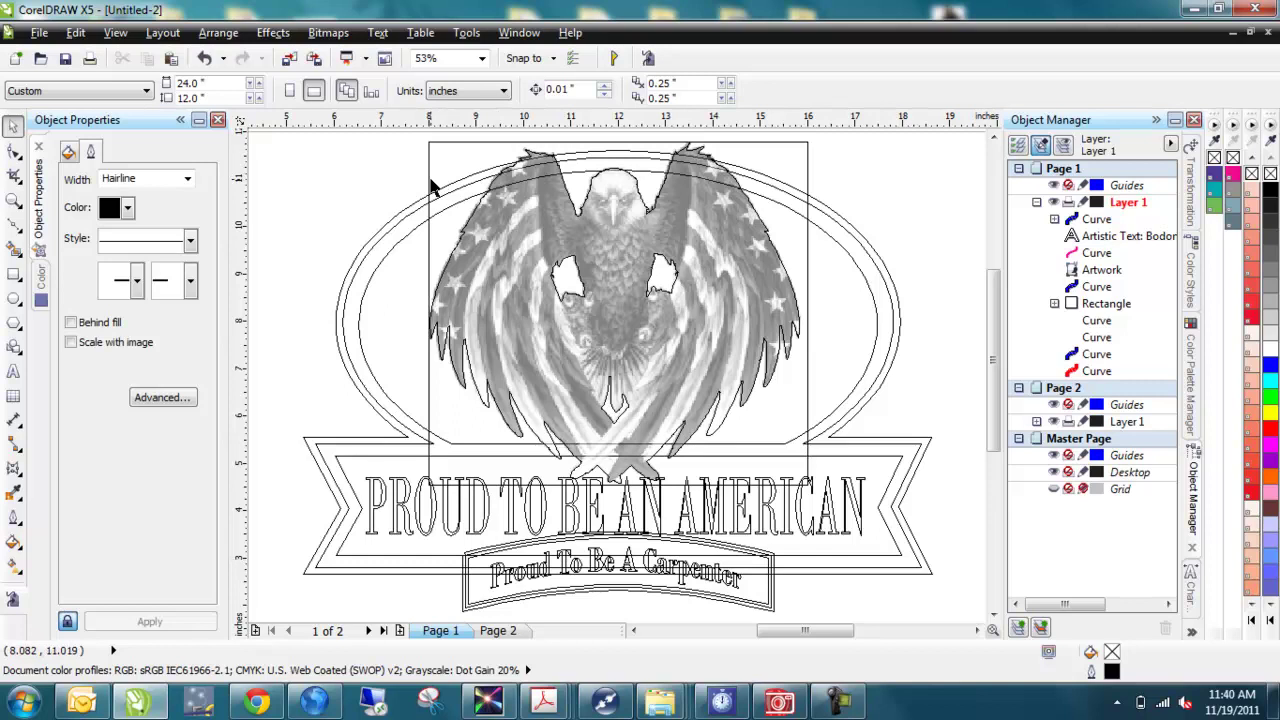
{"action": "key", "text": "shift+F9"}
{"action": "scroll", "coordinate": [431, 180], "scroll_direction": "down", "scroll_amount": 2}
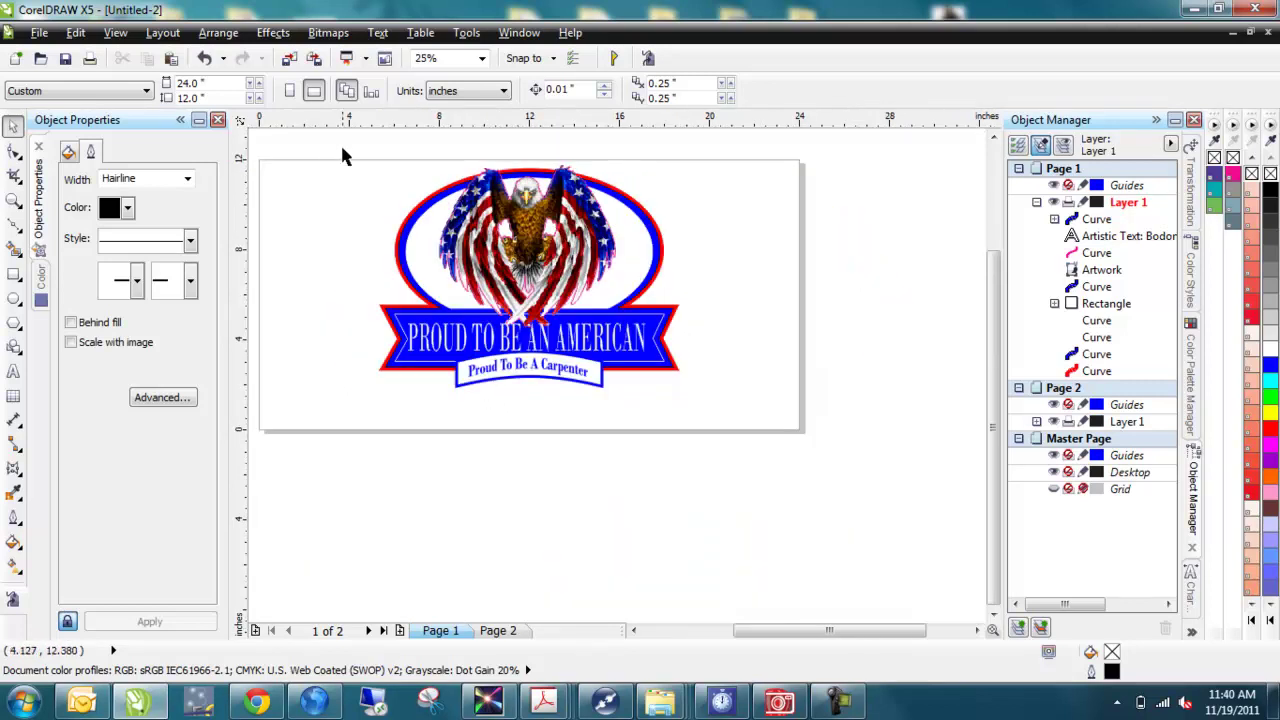
{"action": "left_click_drag", "start_coordinate": [321, 145], "coordinate": [744, 432]}
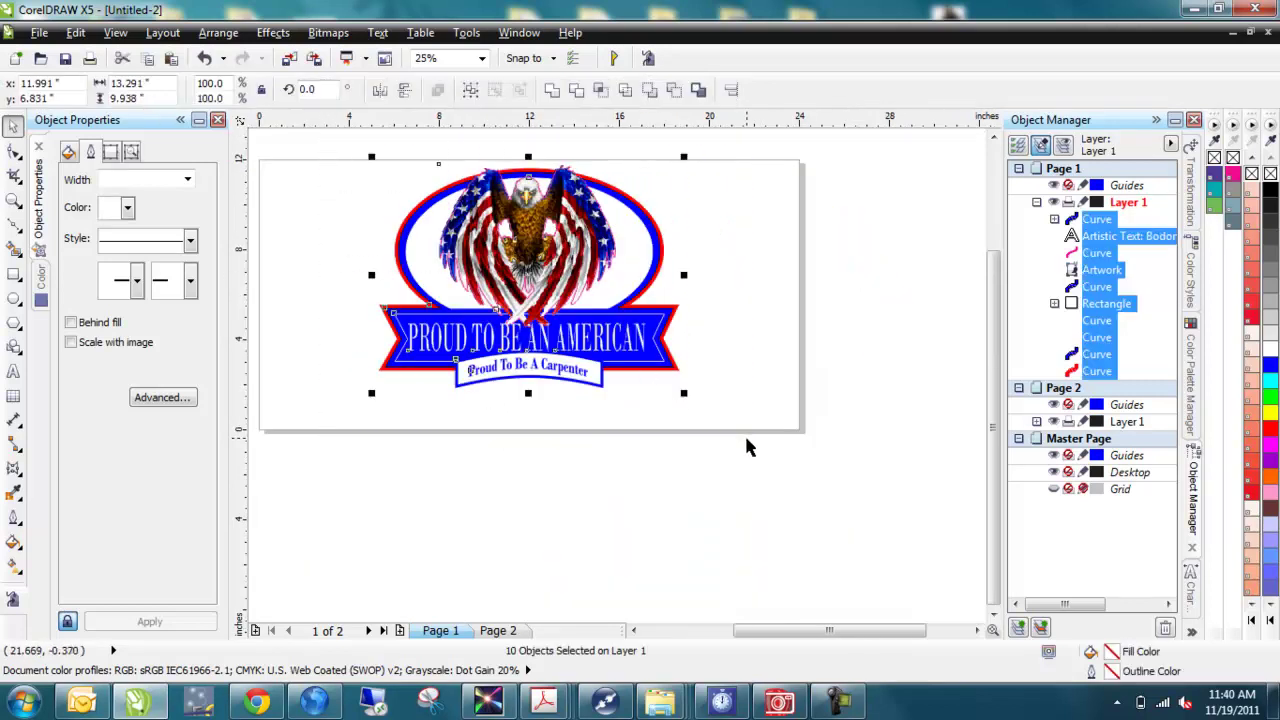
{"action": "left_click", "coordinate": [699, 91]}
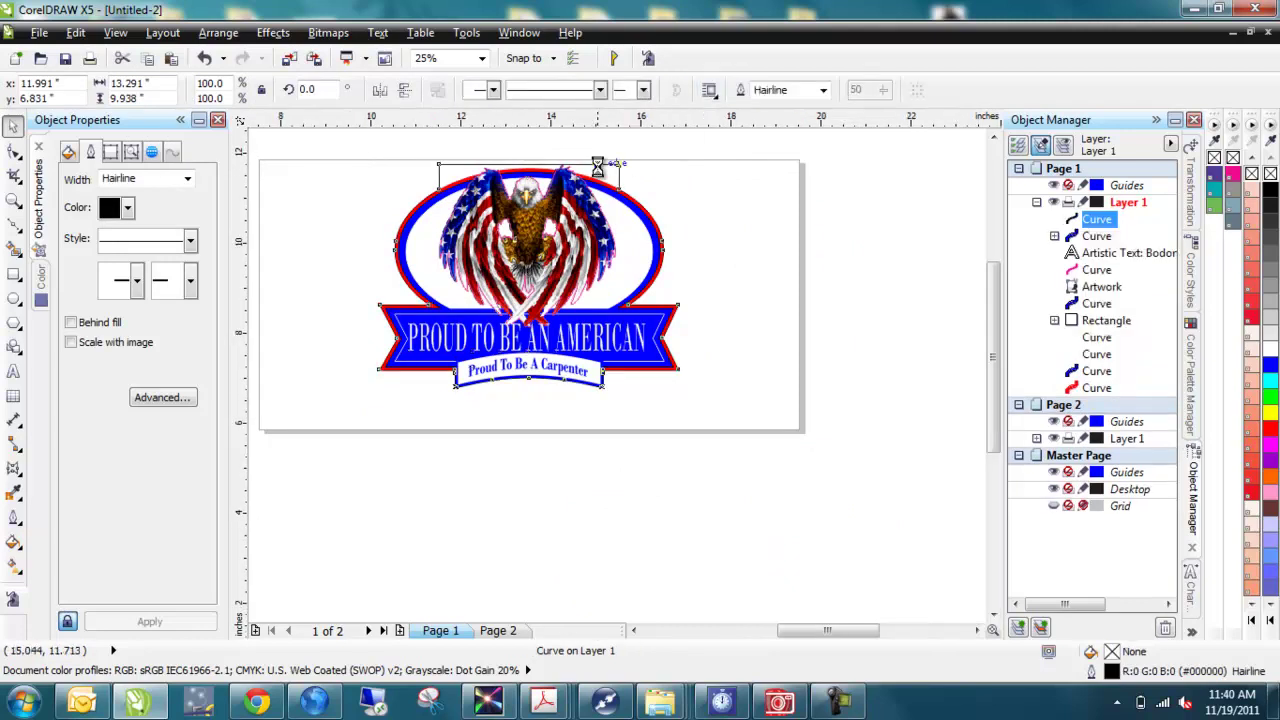
{"action": "scroll", "coordinate": [600, 166], "scroll_direction": "up", "scroll_amount": 2}
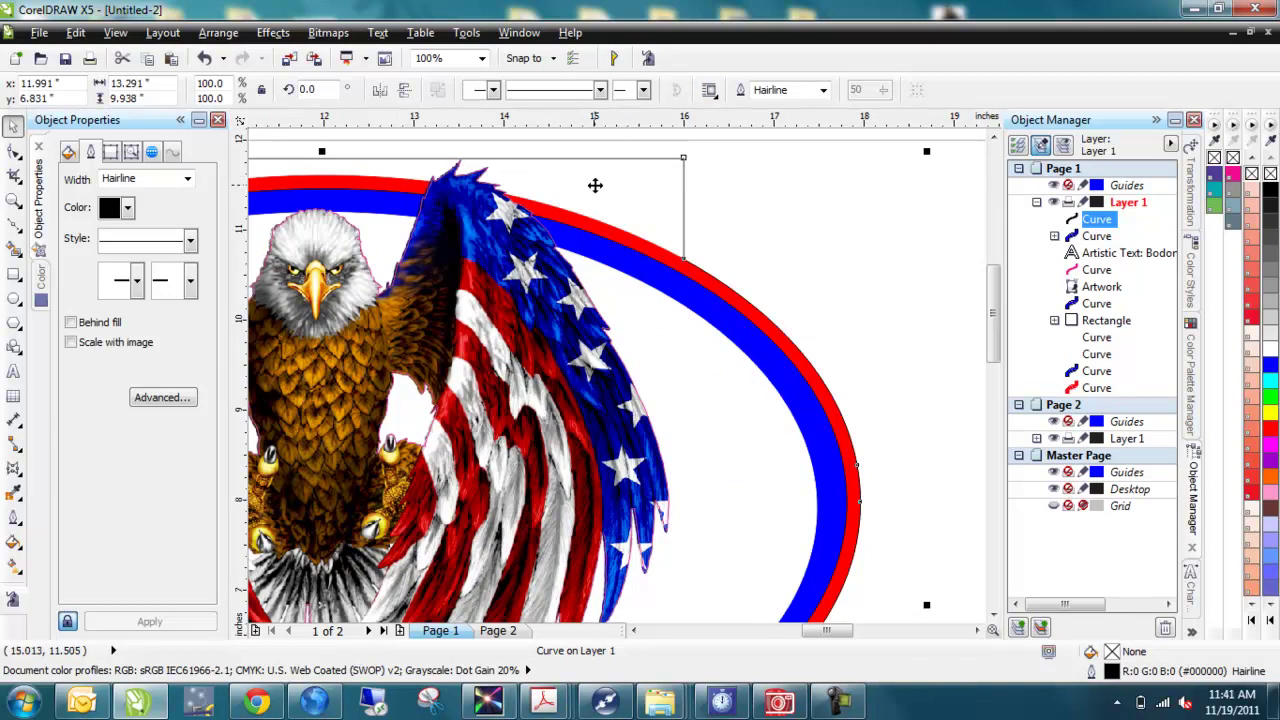
{"action": "key", "text": "Delete"}
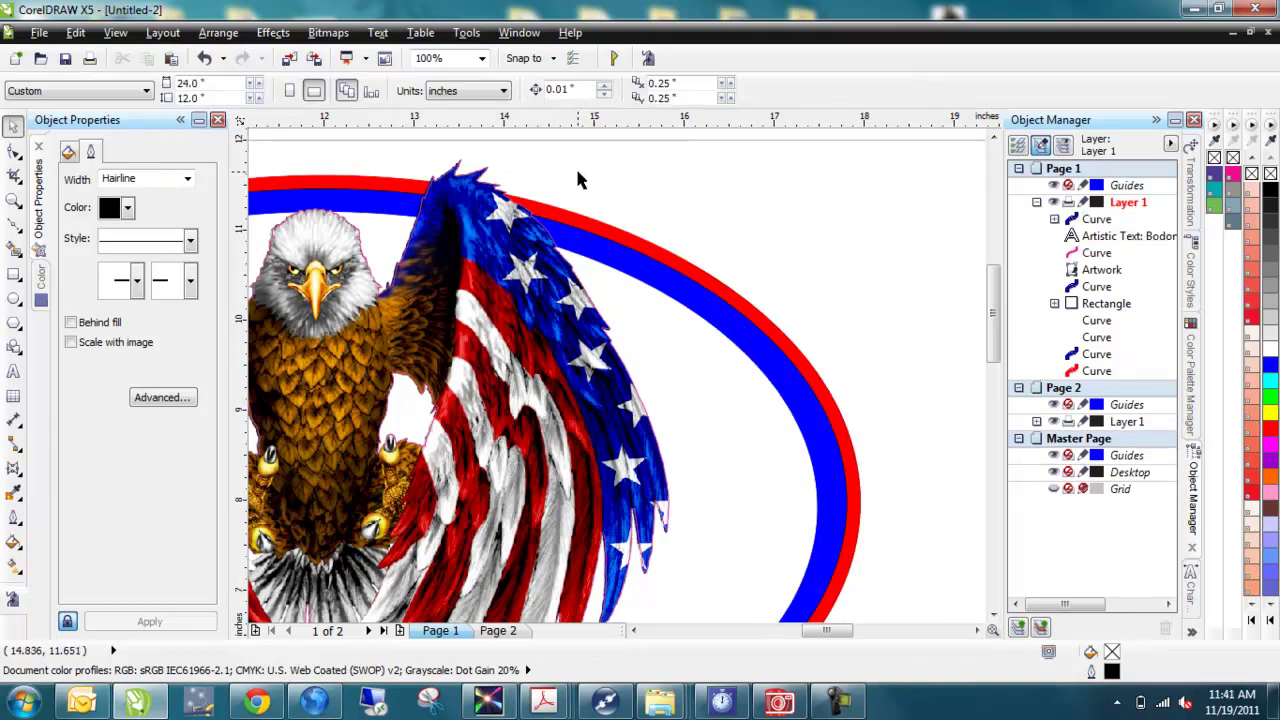
Delete the eagle bitmap artwork, keeping its magenta cut contour
{"action": "key", "text": "F4"}
{"action": "left_click", "coordinate": [508, 150]}
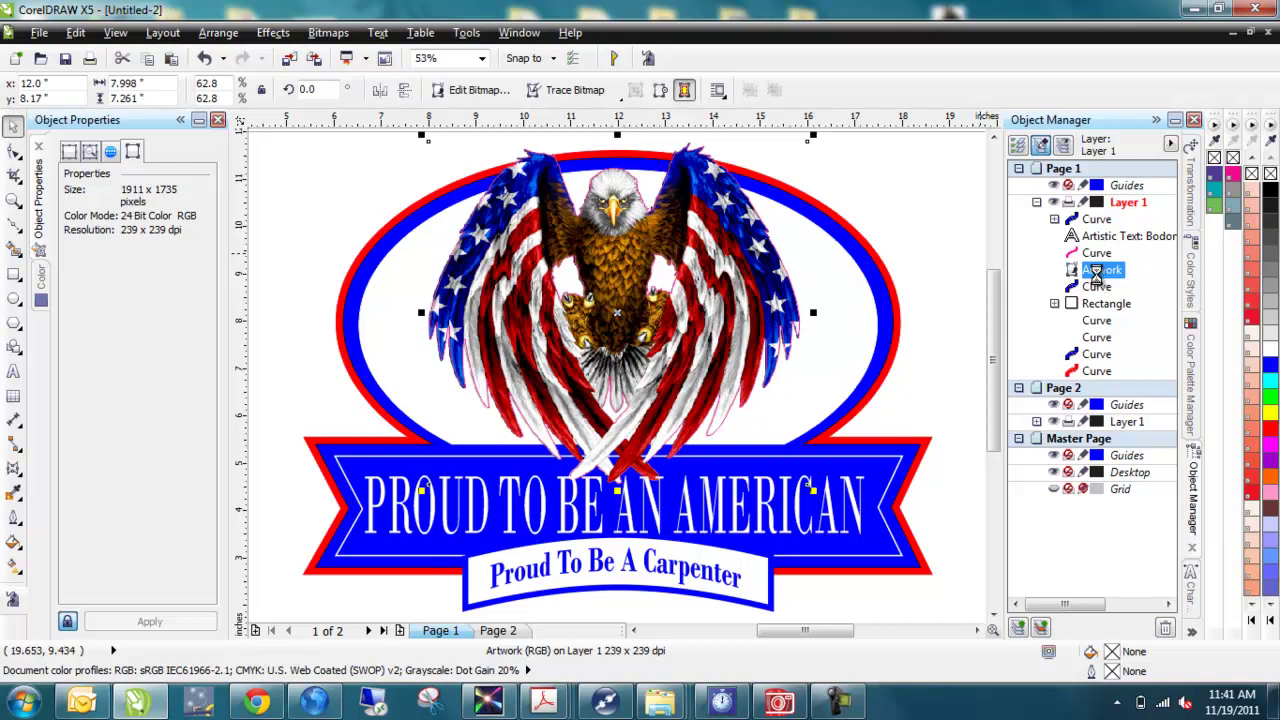
{"action": "key", "text": "Delete"}
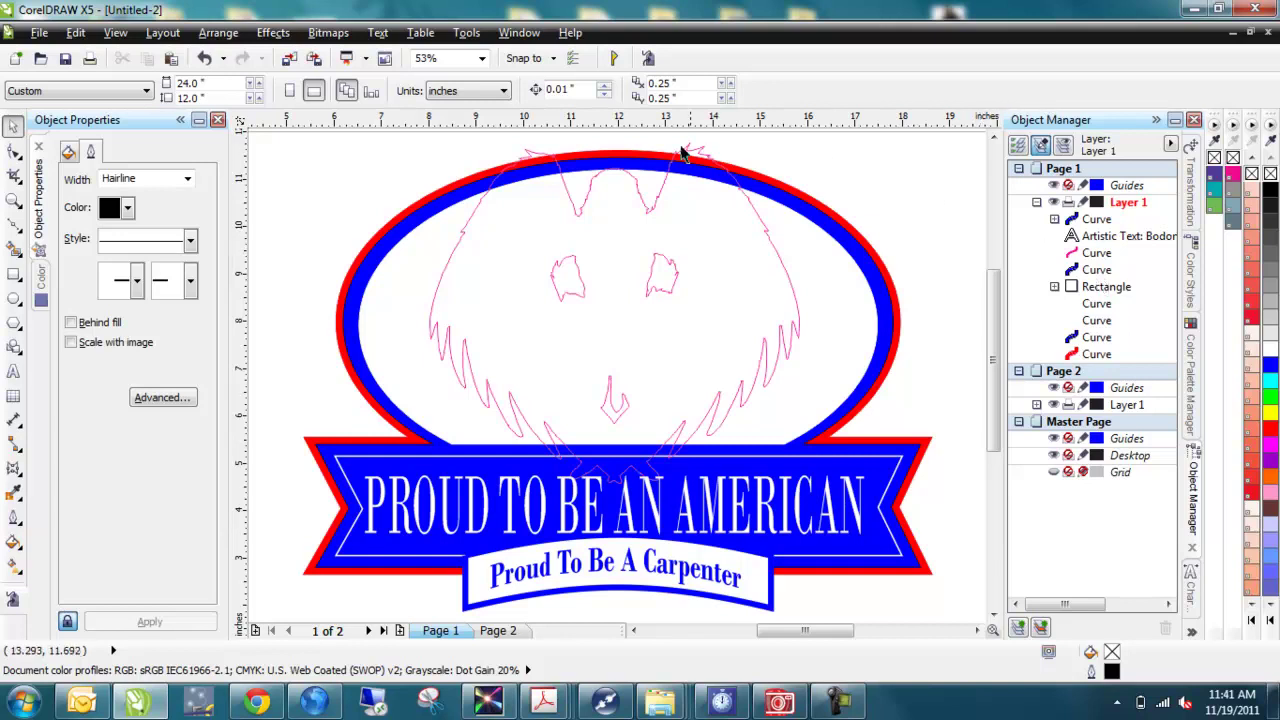
Create a boundary outline around all remaining objects, checking its shape by moving it aside and undoing the move
{"action": "scroll", "coordinate": [678, 173], "scroll_direction": "down", "scroll_amount": 2}
{"action": "left_click_drag", "start_coordinate": [465, 129], "coordinate": [842, 385]}
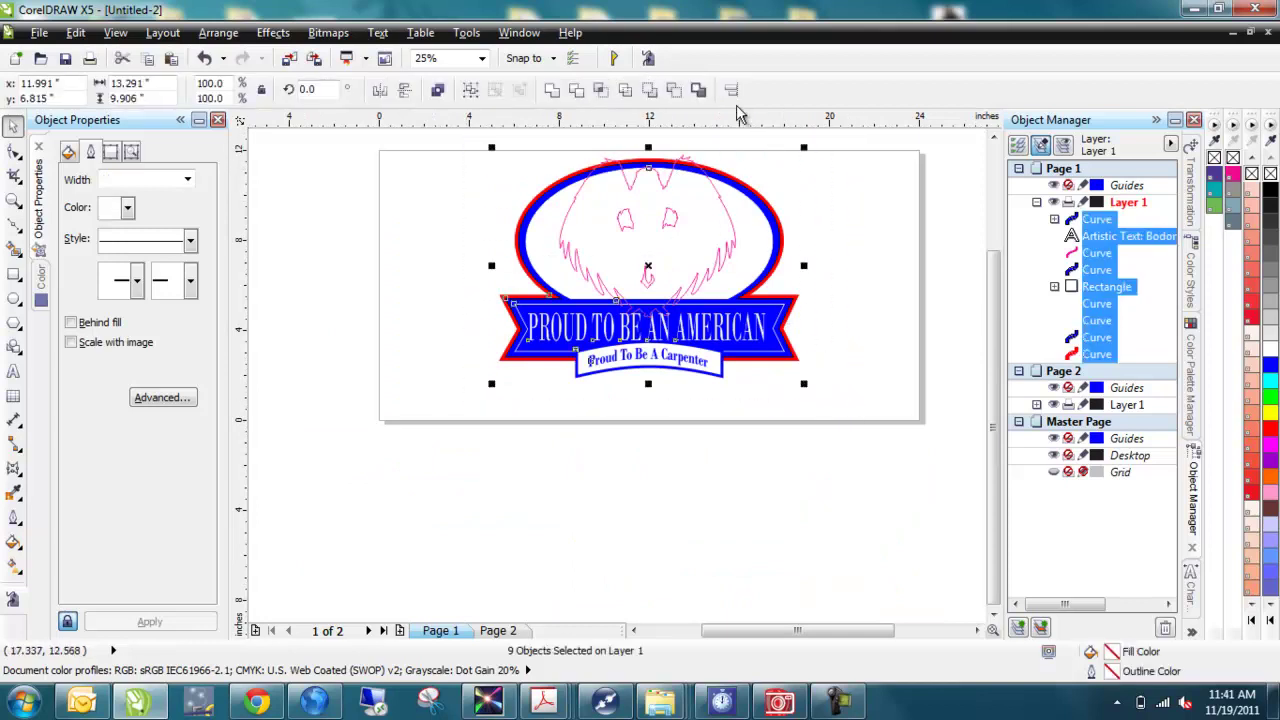
{"action": "left_click", "coordinate": [700, 91]}
{"action": "left_click_drag", "start_coordinate": [651, 263], "coordinate": [450, 295]}
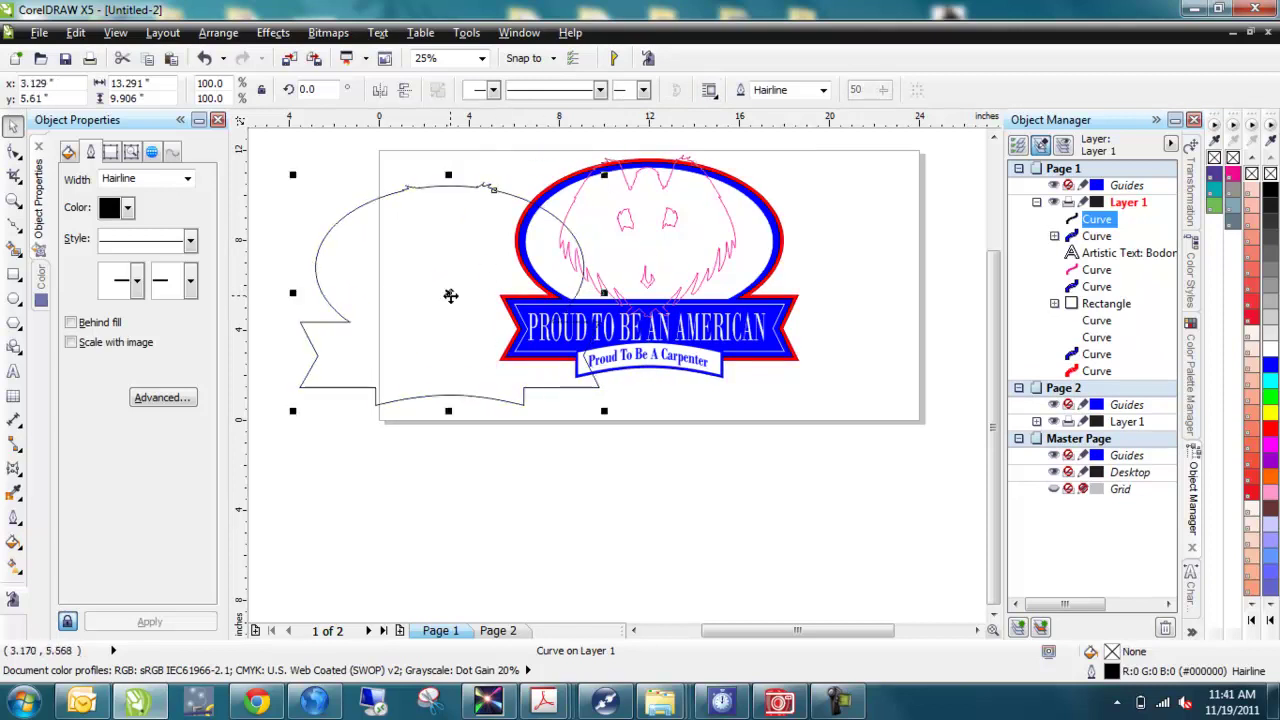
{"action": "key", "text": "ctrl+z"}
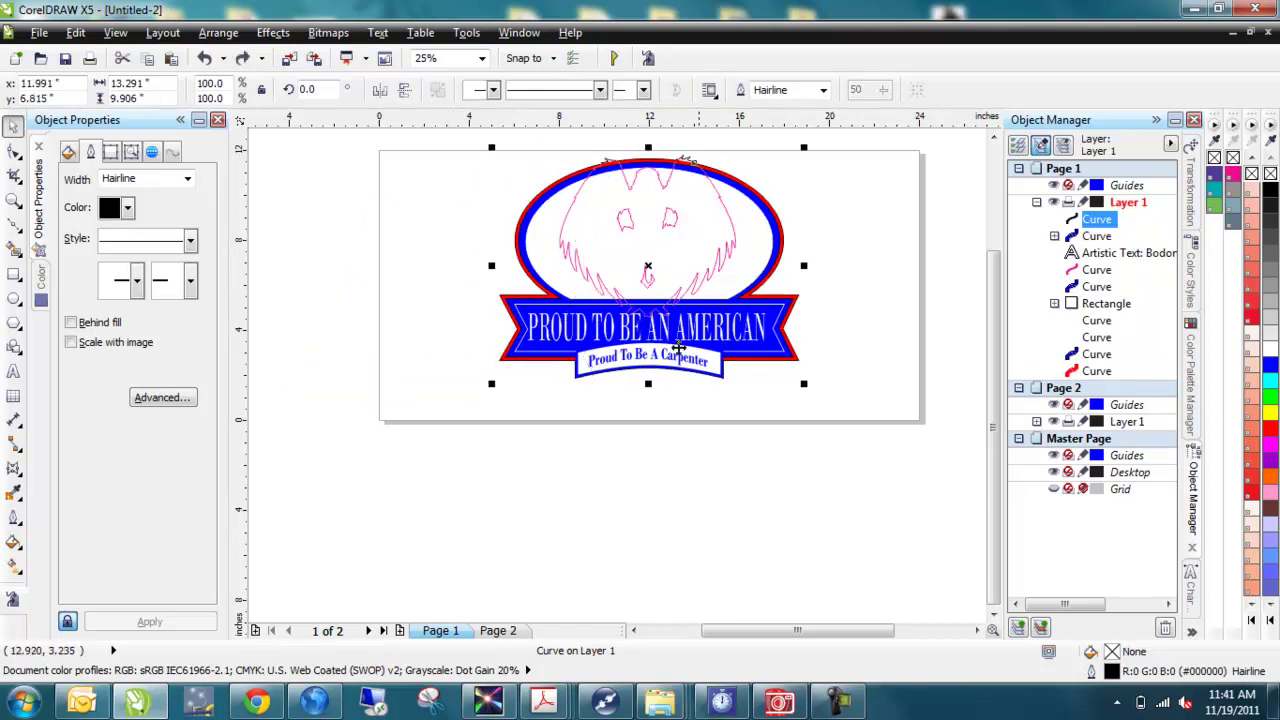
Delete the magenta eagle cut contour from inside the oval
{"action": "left_click", "coordinate": [899, 283]}
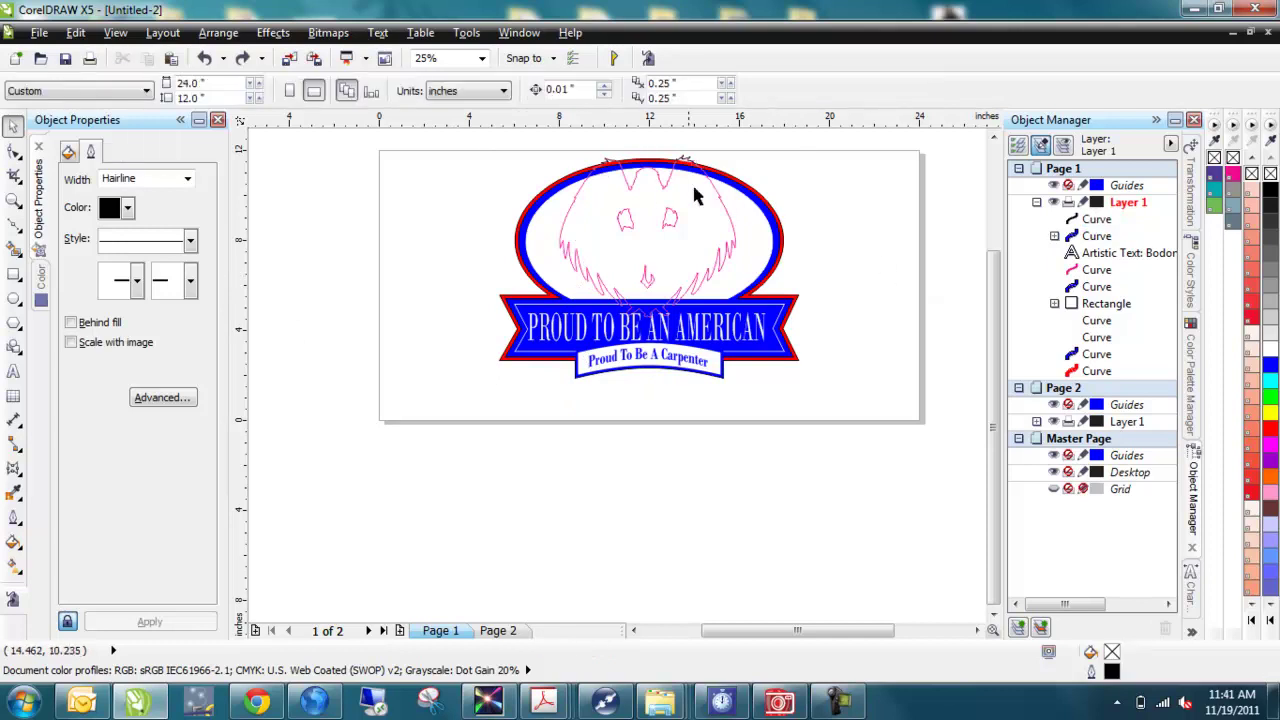
{"action": "left_click", "coordinate": [660, 177]}
{"action": "key", "text": "Delete"}
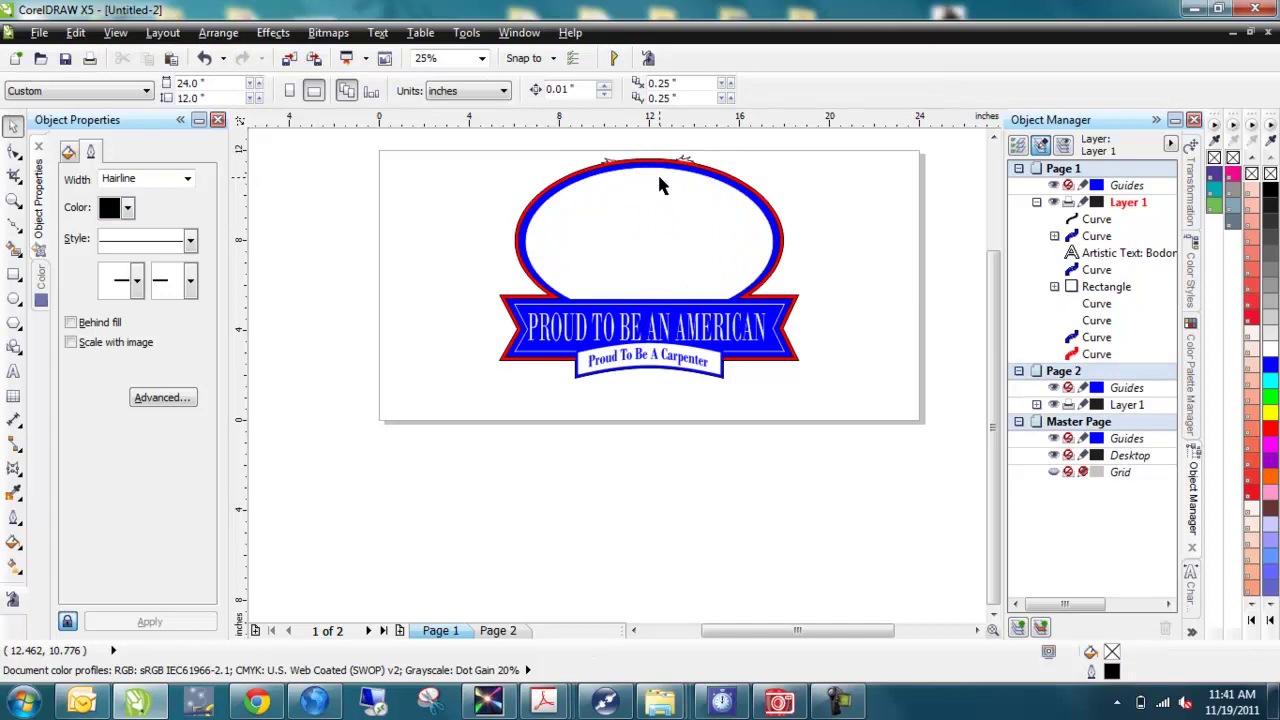
Paste the eagle bitmap artwork back into the oval above the banner
{"action": "key", "text": "ctrl+v"}
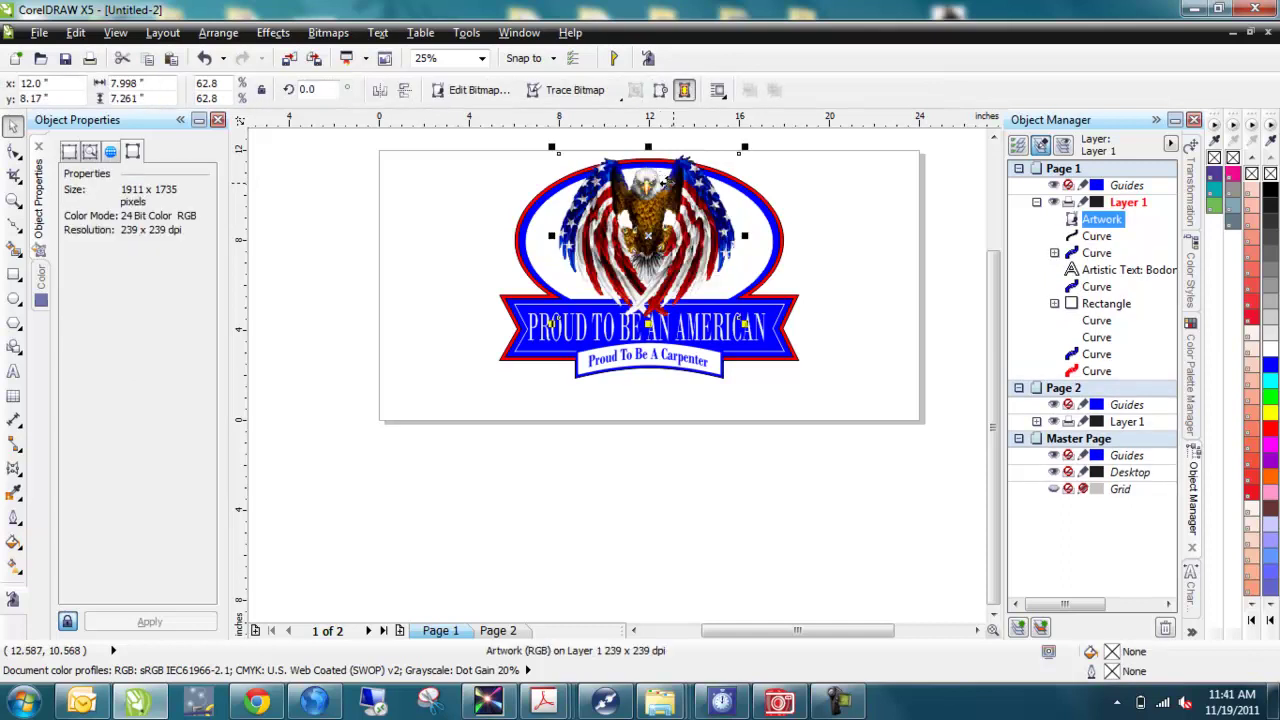
{"action": "left_click", "coordinate": [865, 157]}
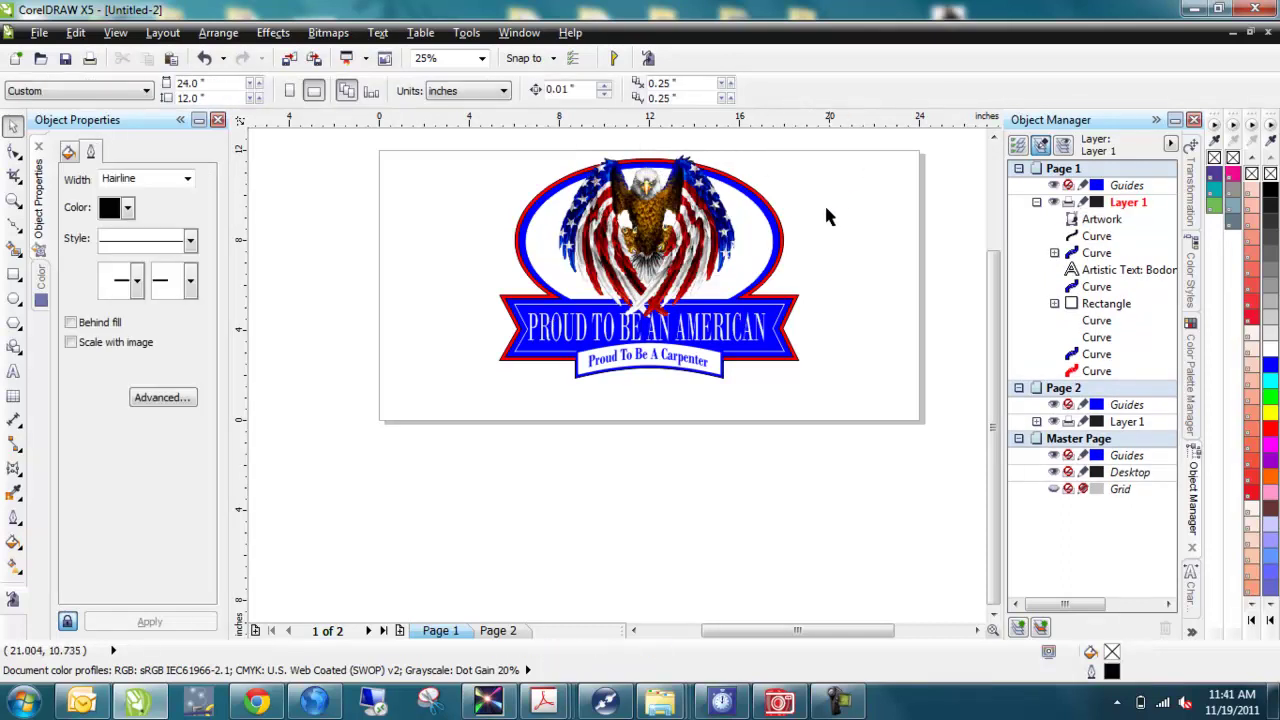
Apply a one-step inside contour with a 0.03-inch offset to the black boundary curve around the design
{"action": "left_click", "coordinate": [784, 244]}
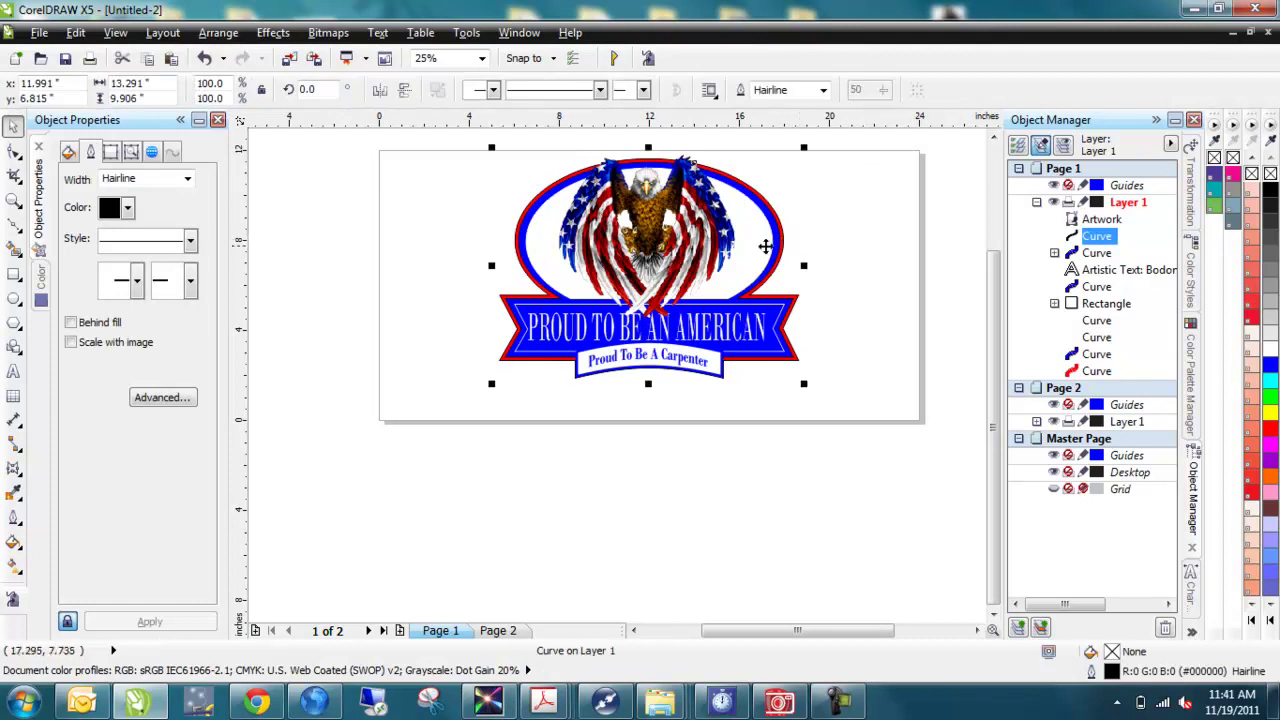
{"action": "scroll", "coordinate": [784, 250], "scroll_direction": "up", "scroll_amount": 2}
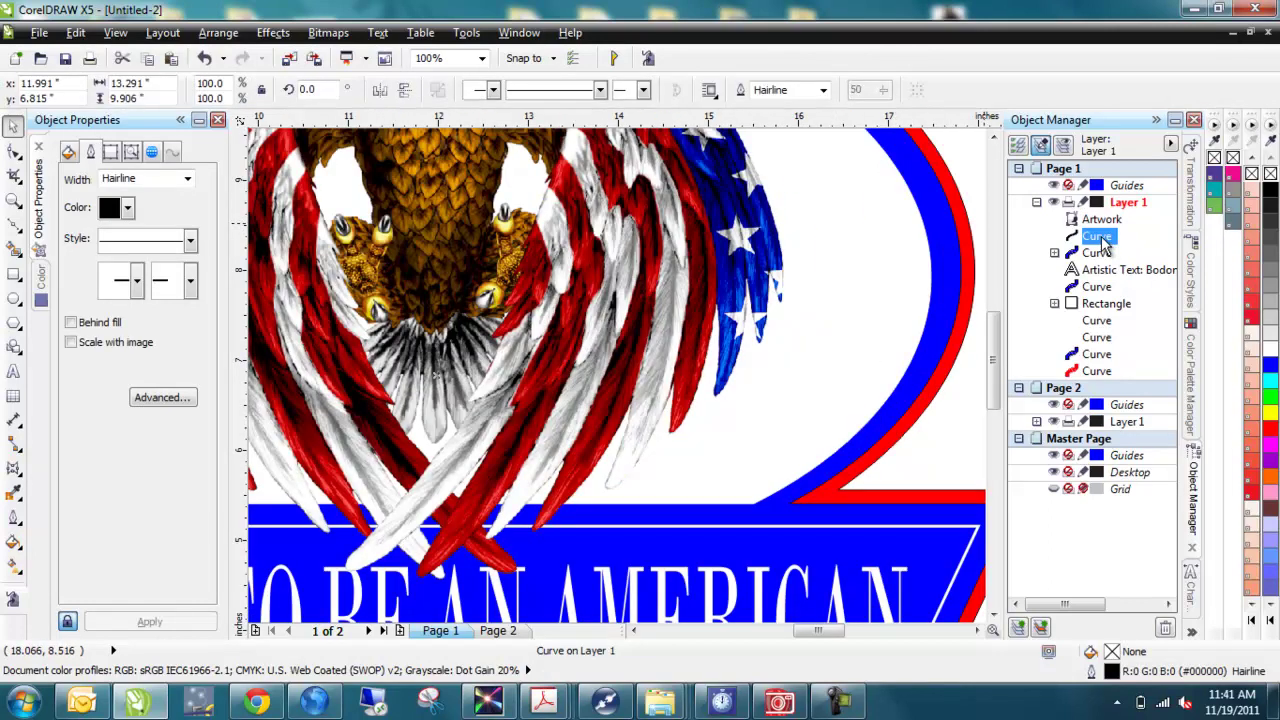
{"action": "key", "text": "F3"}
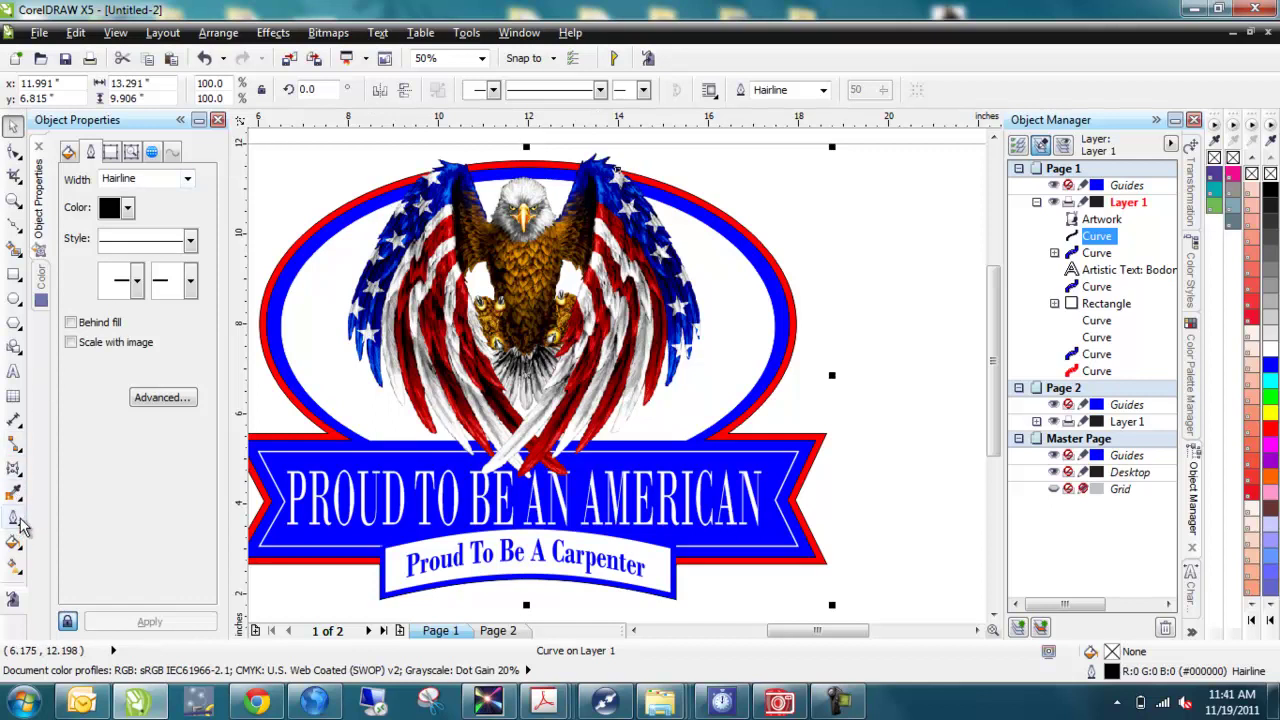
{"action": "left_click", "coordinate": [20, 477]}
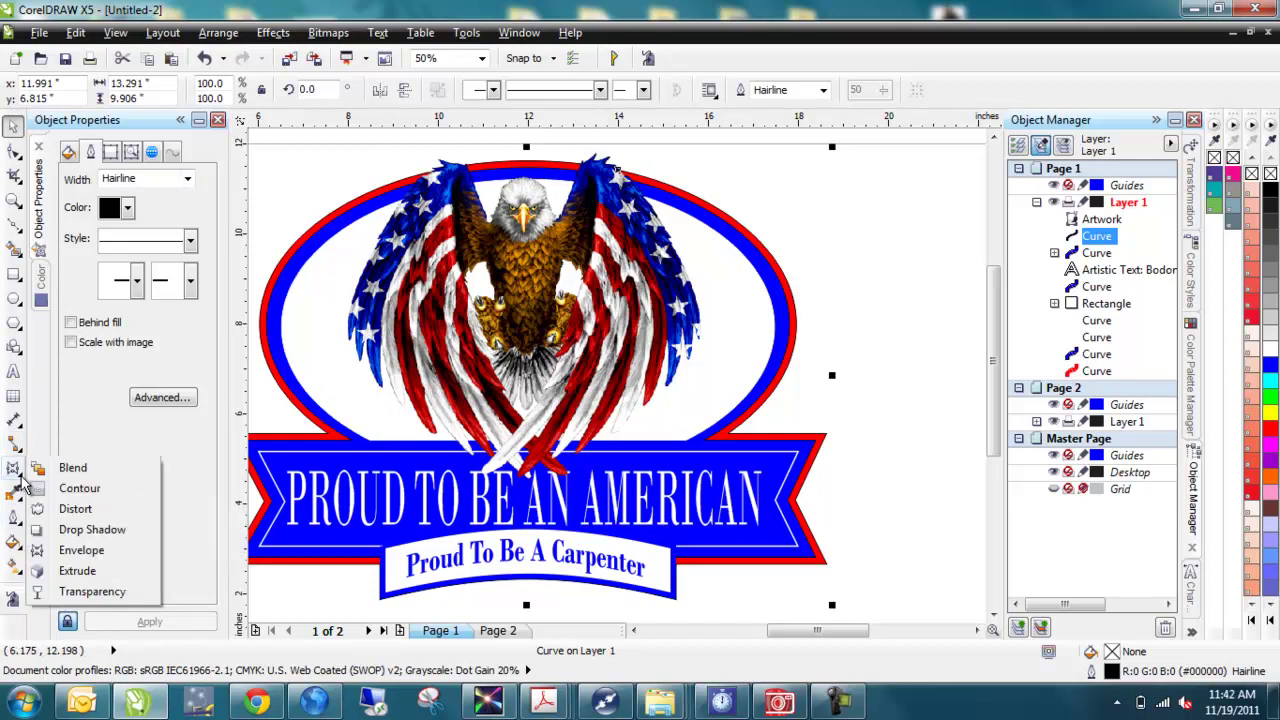
{"action": "left_click", "coordinate": [78, 490]}
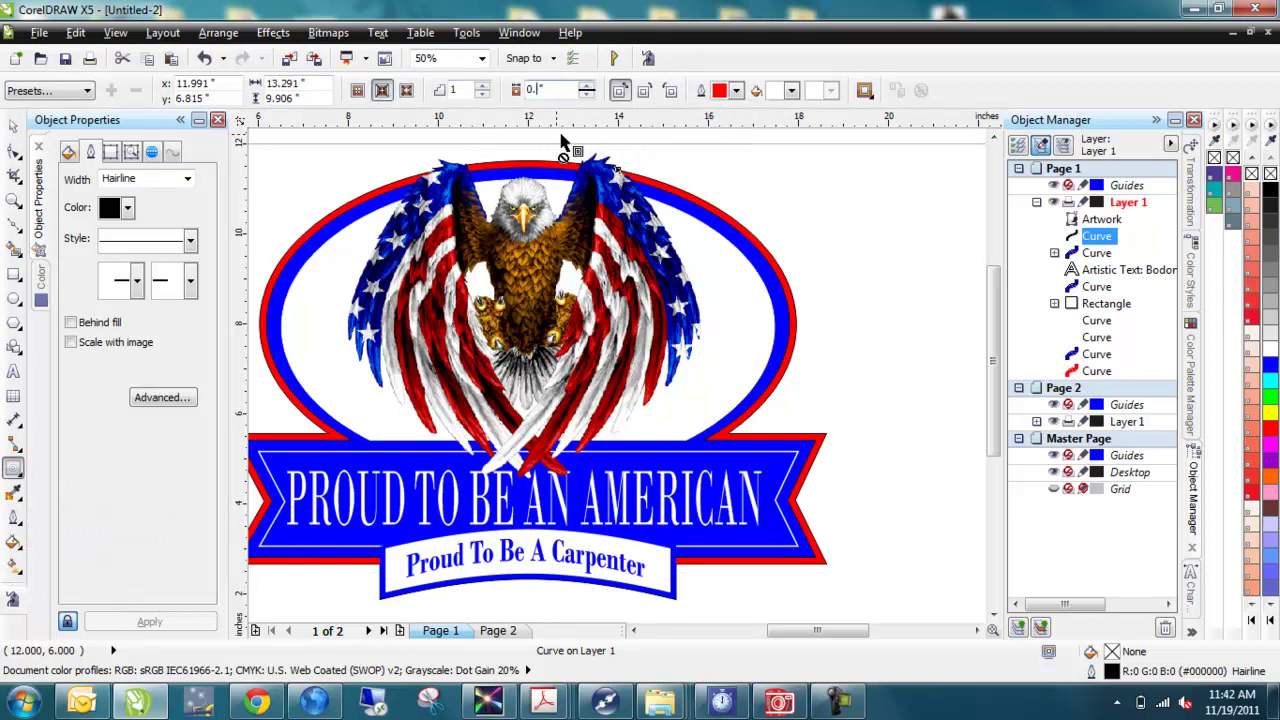
{"action": "left_click", "coordinate": [562, 143]}
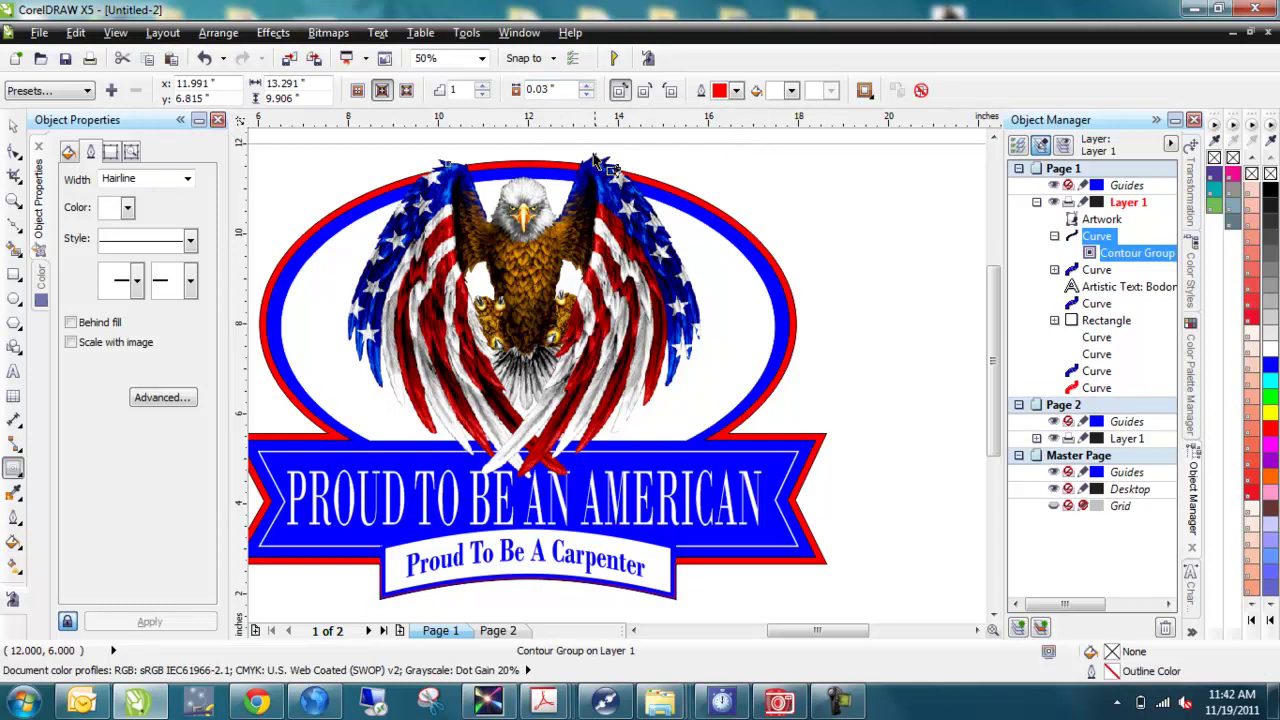
Increase the boundary curve's contour offset to 0.05 inches, checking the edge near the wing tip
{"action": "scroll", "coordinate": [614, 166], "scroll_direction": "up", "scroll_amount": 2}
{"action": "scroll", "coordinate": [697, 225], "scroll_direction": "up", "scroll_amount": 2}
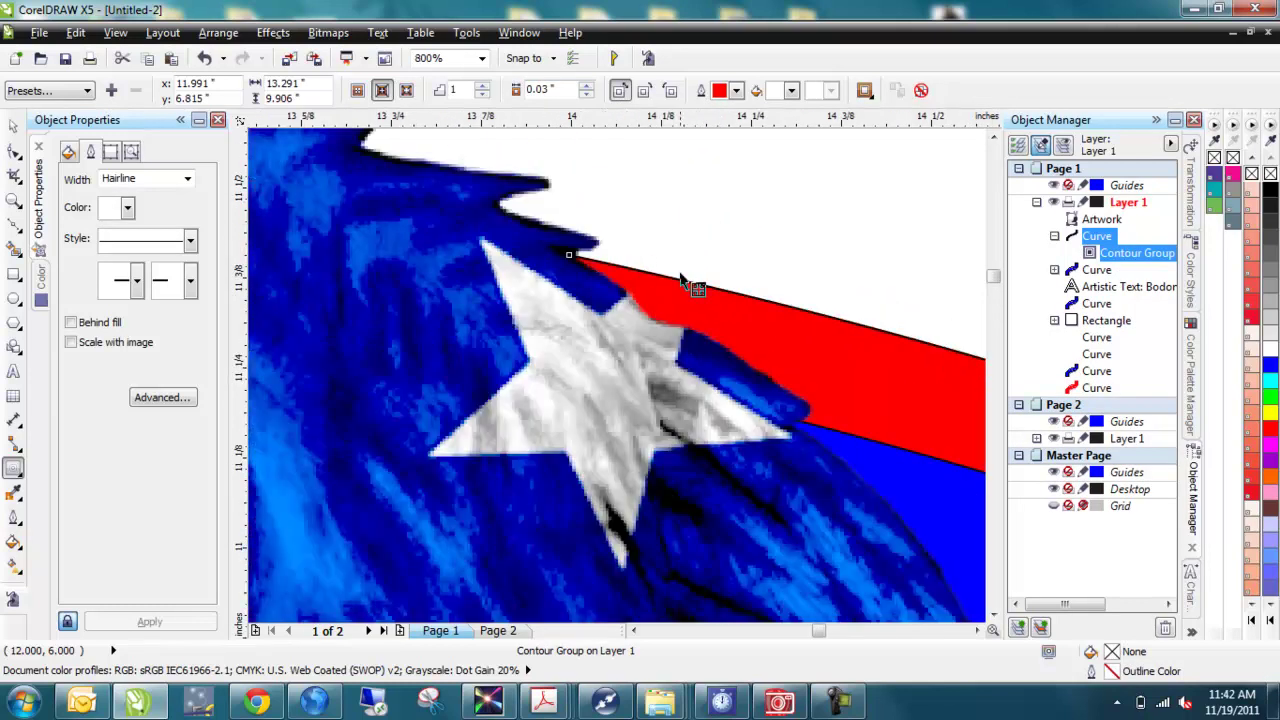
{"action": "scroll", "coordinate": [772, 305], "scroll_direction": "up", "scroll_amount": 1}
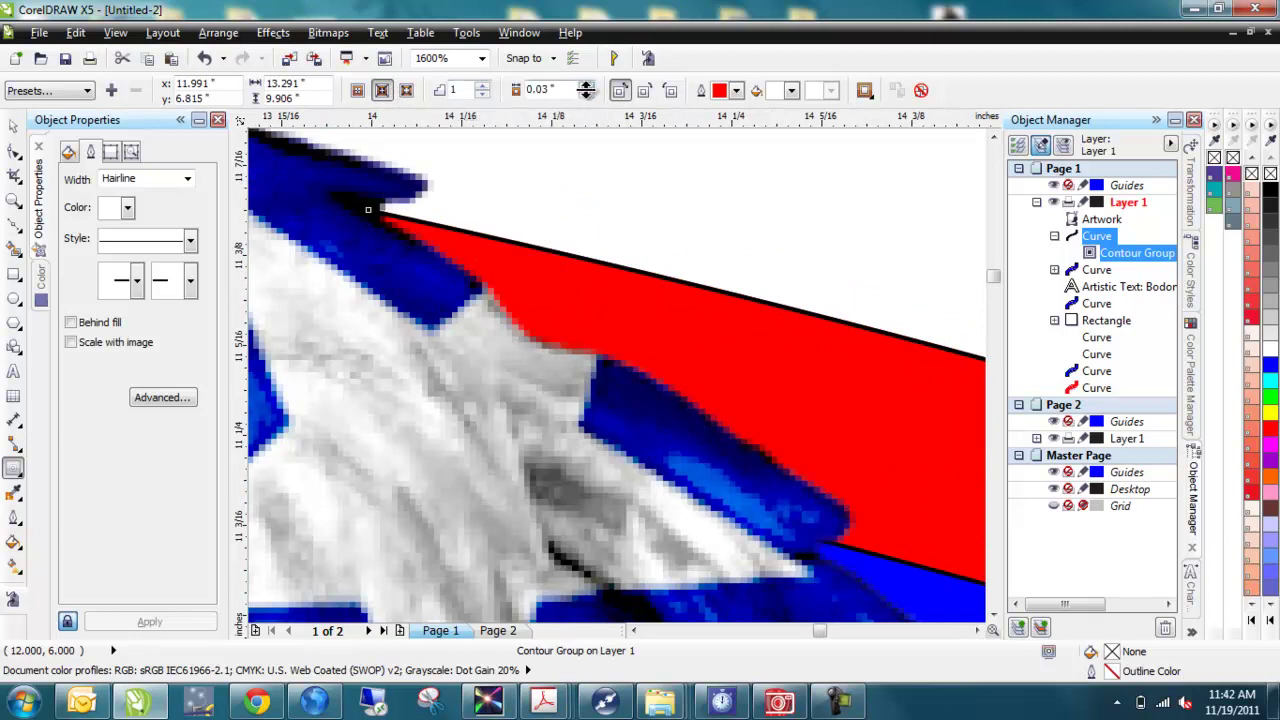
{"action": "left_click", "coordinate": [587, 86]}
{"action": "left_click", "coordinate": [587, 86]}
{"action": "scroll", "coordinate": [886, 281], "scroll_direction": "down", "scroll_amount": 4}
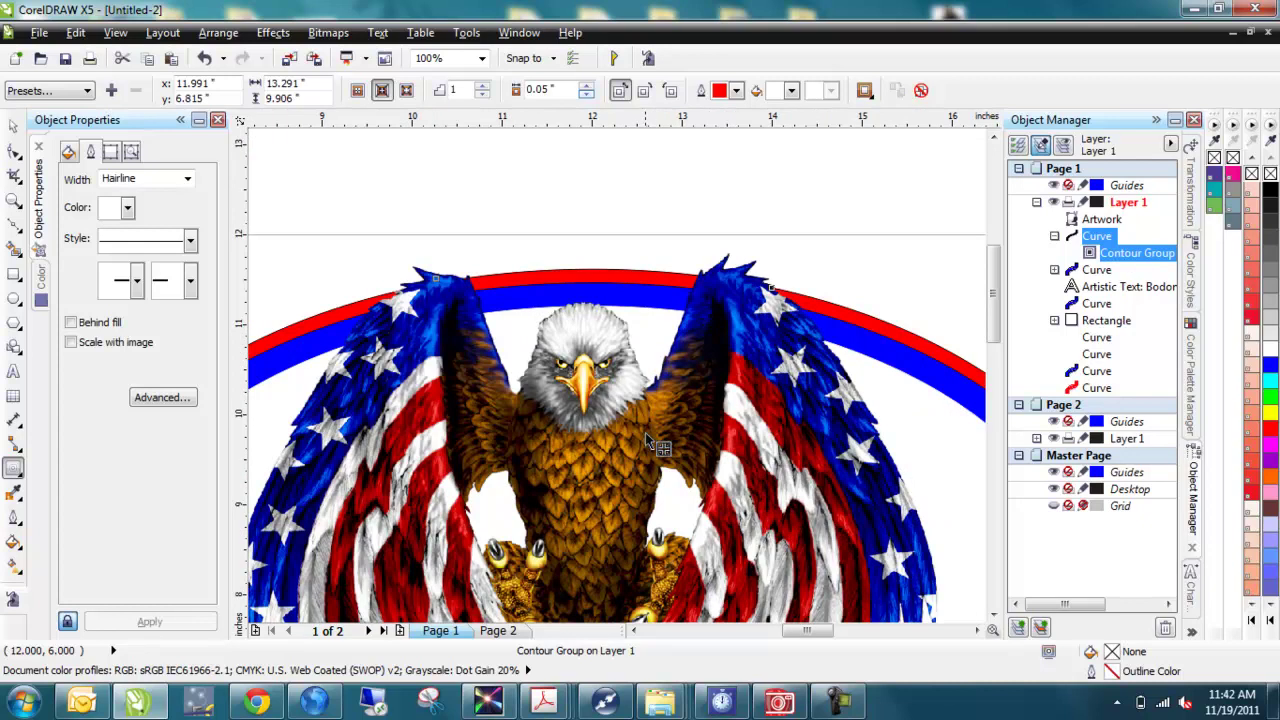
Check the contour's shape by moving the boundary curve and its contour off the artwork, and undo the move
{"action": "scroll", "coordinate": [646, 424], "scroll_direction": "down", "scroll_amount": 1}
{"action": "left_click", "coordinate": [18, 128]}
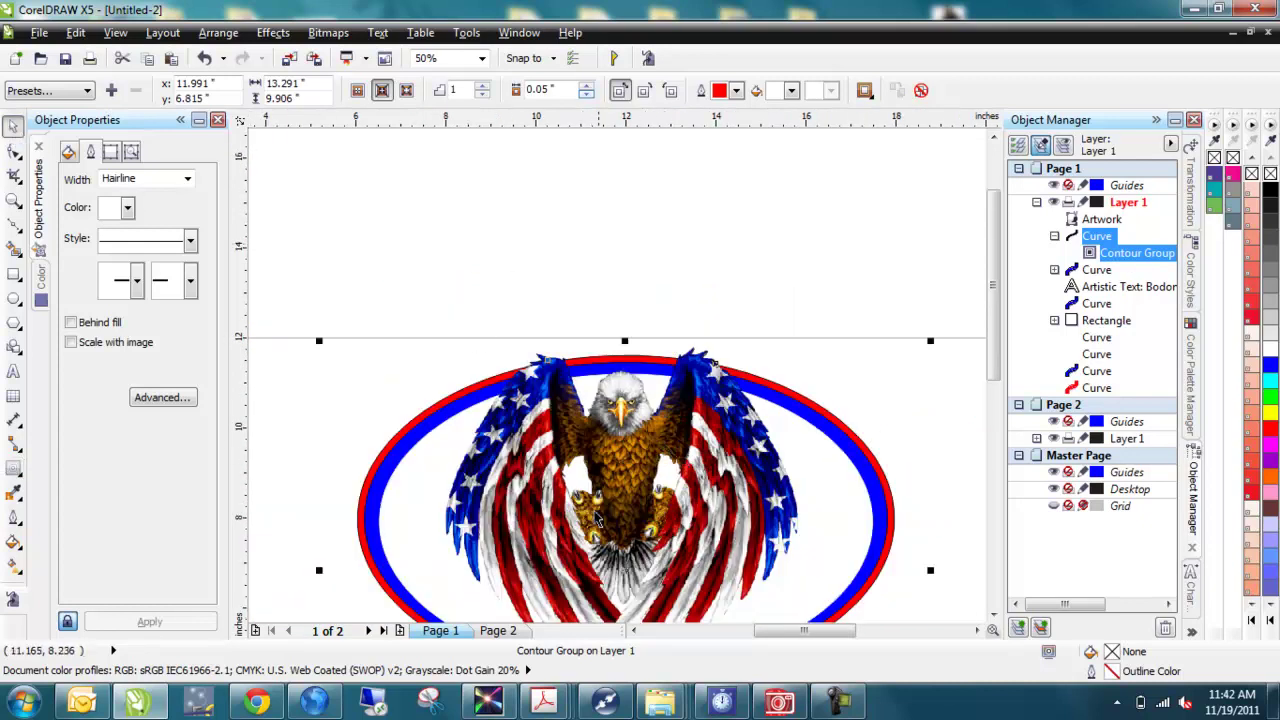
{"action": "left_click", "coordinate": [914, 234]}
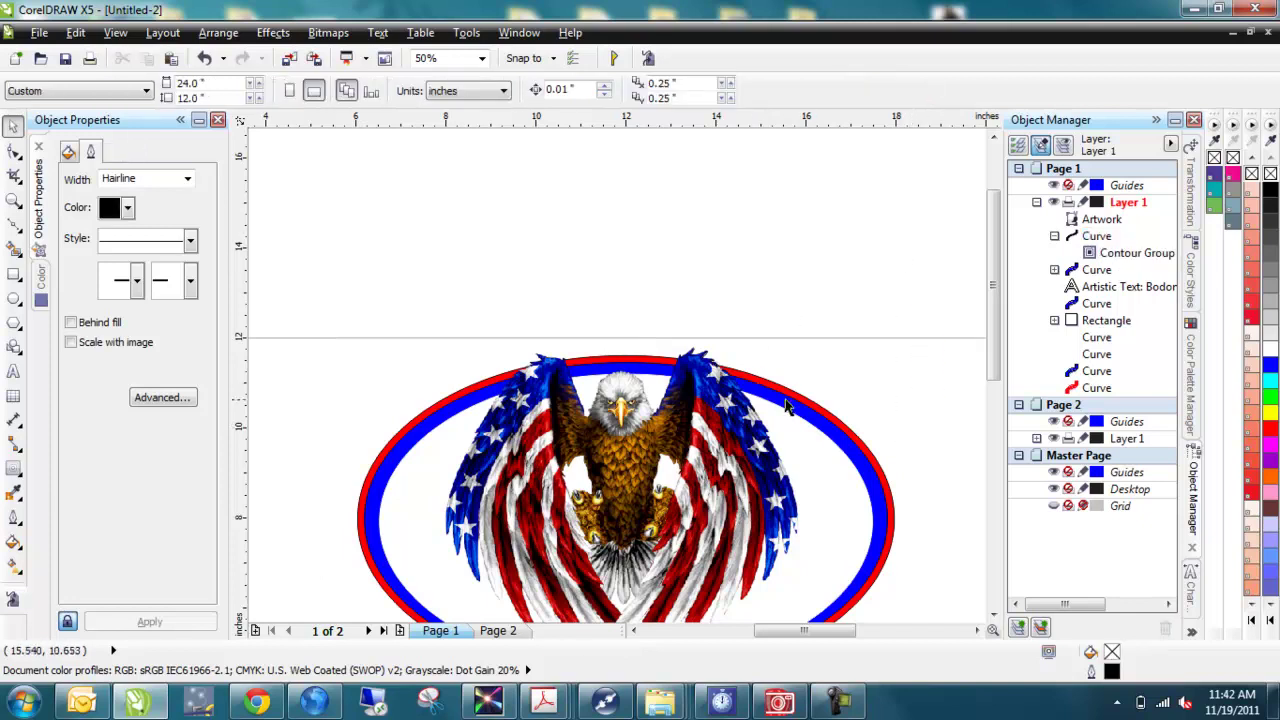
{"action": "left_click", "coordinate": [815, 428]}
{"action": "left_click_drag", "start_coordinate": [815, 428], "coordinate": [726, 276]}
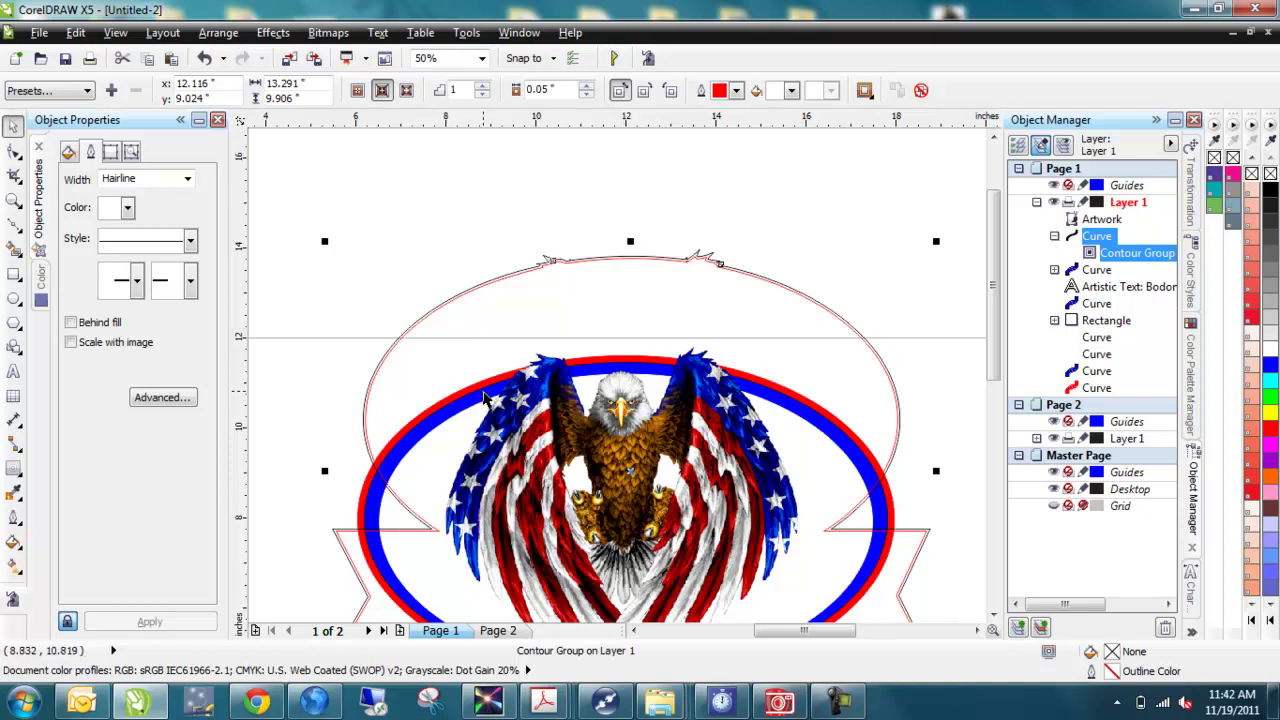
{"action": "key", "text": "ctrl+z"}
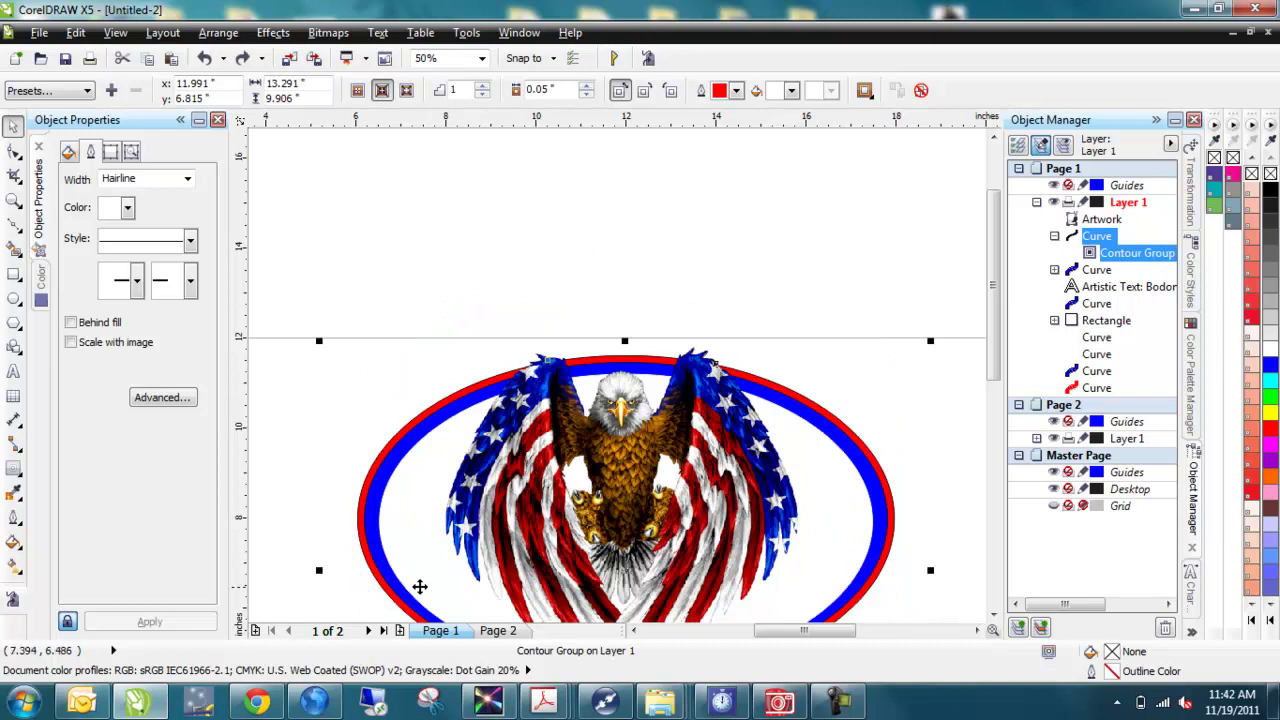
Move the contoured boundary curve above the eagle artwork in the stacking order and set its contour offset to 0.03 inches
{"action": "left_click", "coordinate": [1104, 221]}
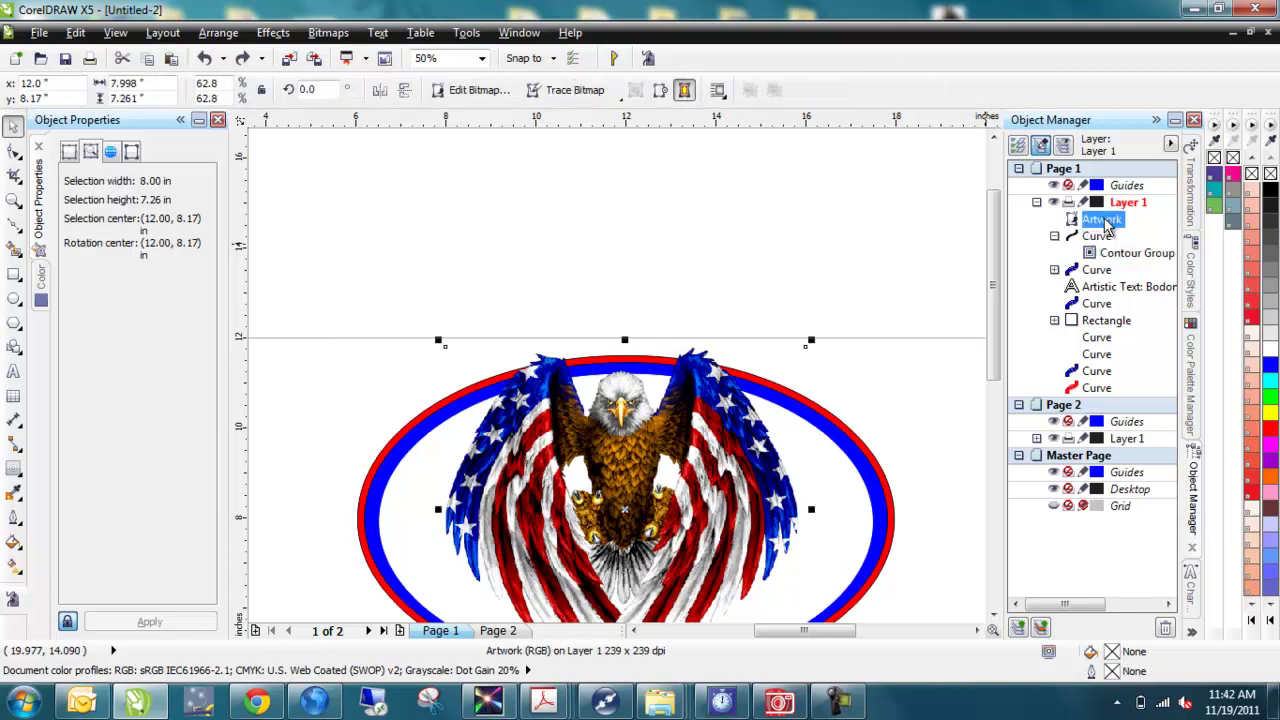
{"action": "left_click_drag", "start_coordinate": [1100, 243], "coordinate": [1100, 214]}
{"action": "scroll", "coordinate": [700, 365], "scroll_direction": "up", "scroll_amount": 3}
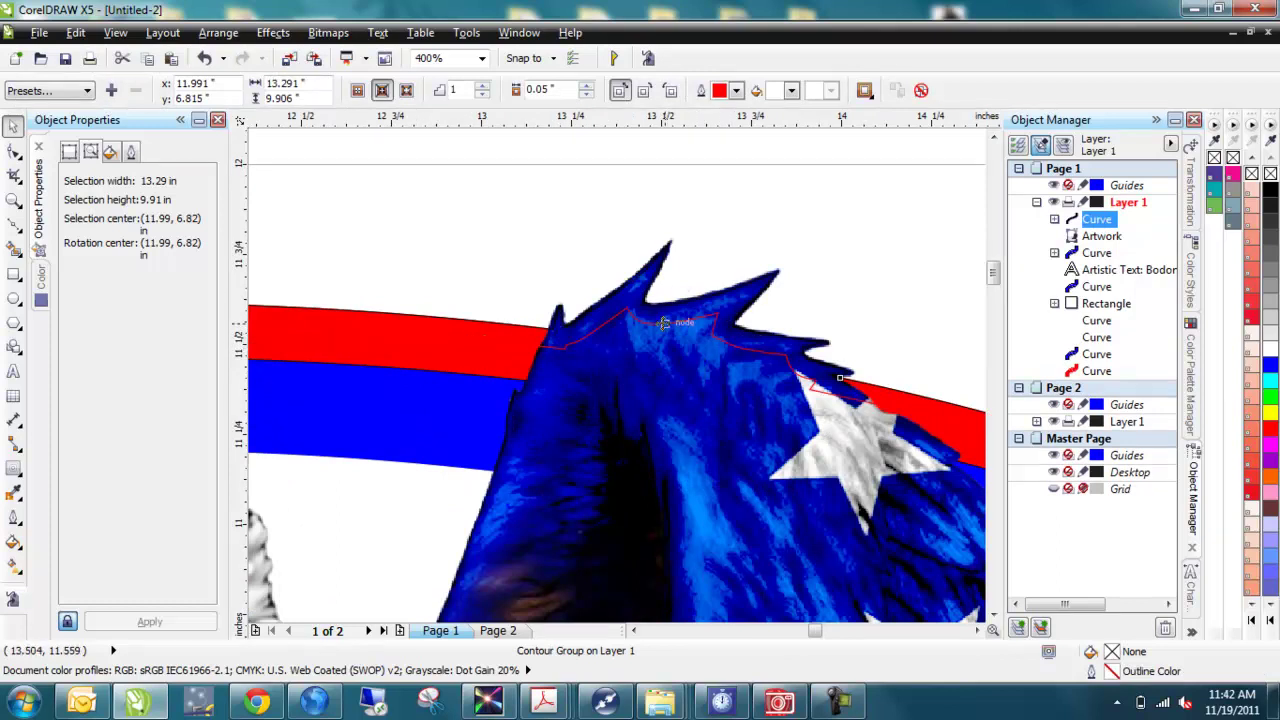
{"action": "left_click", "coordinate": [586, 95]}
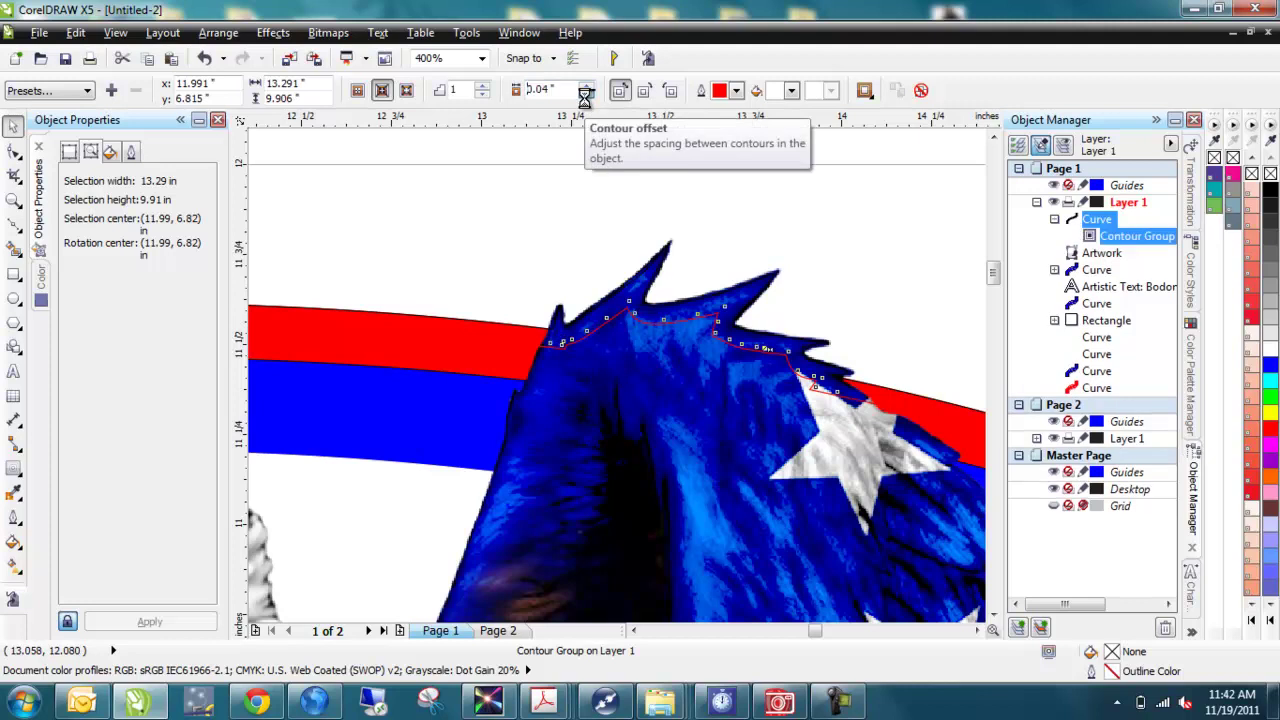
{"action": "left_click", "coordinate": [586, 95]}
{"action": "left_click", "coordinate": [586, 95]}
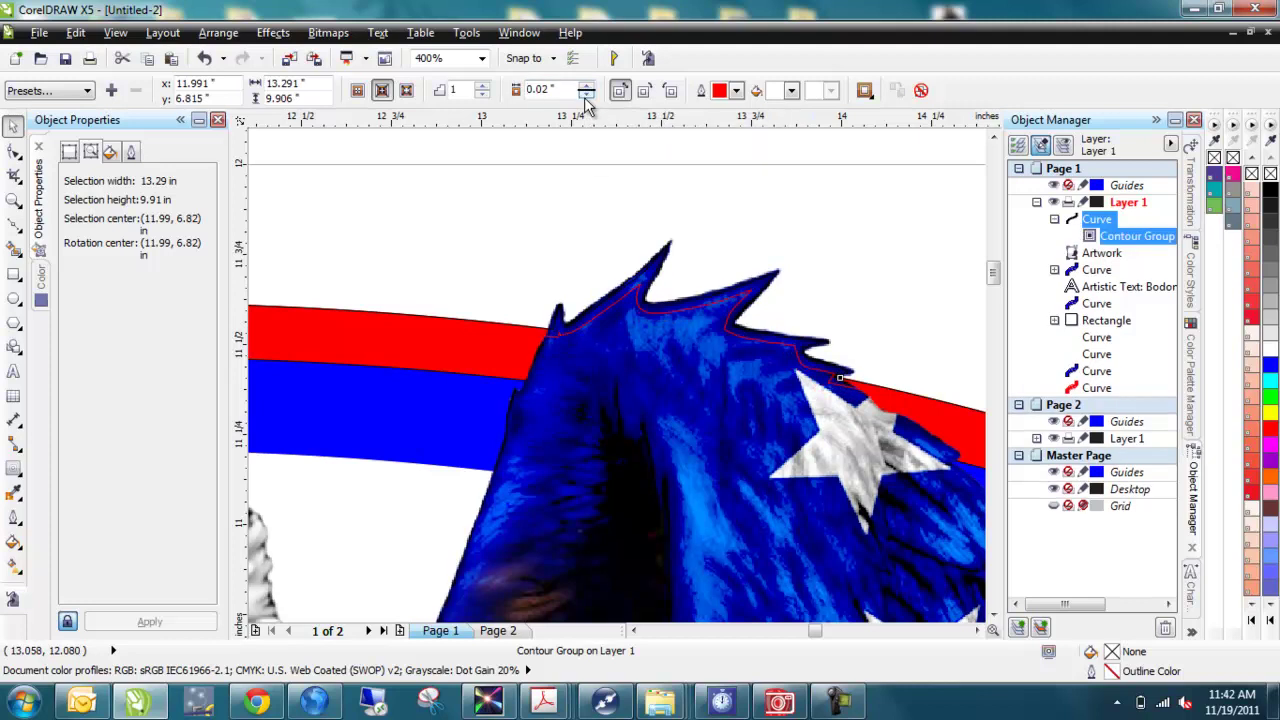
{"action": "left_click", "coordinate": [586, 86]}
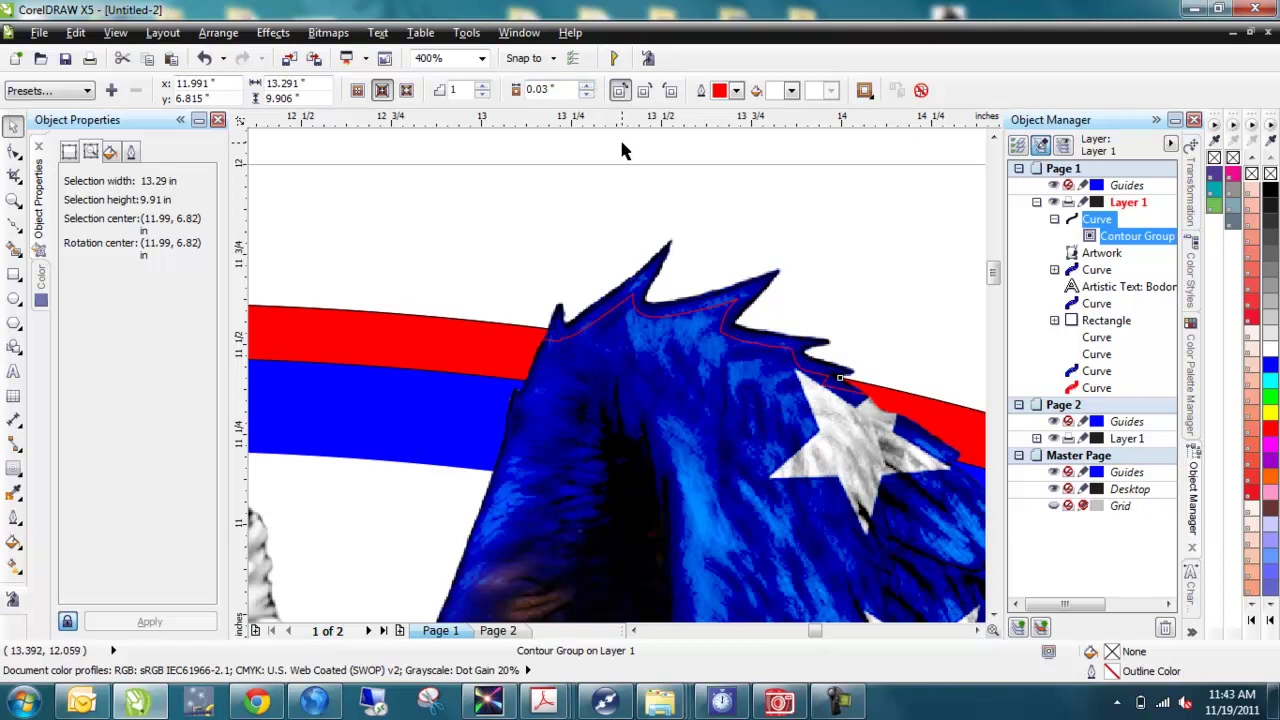
Break the contour group apart and delete the original black boundary curve
{"action": "key", "text": "F4"}
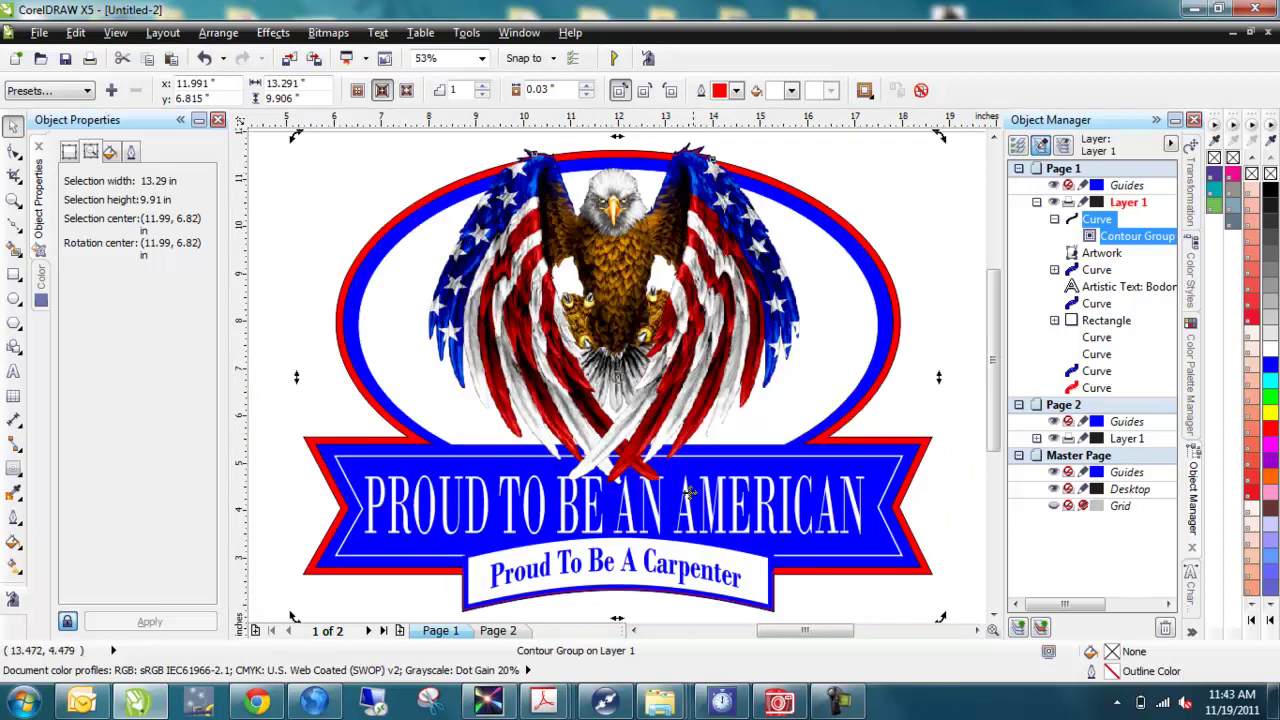
{"action": "scroll", "coordinate": [757, 606], "scroll_direction": "up", "scroll_amount": 2}
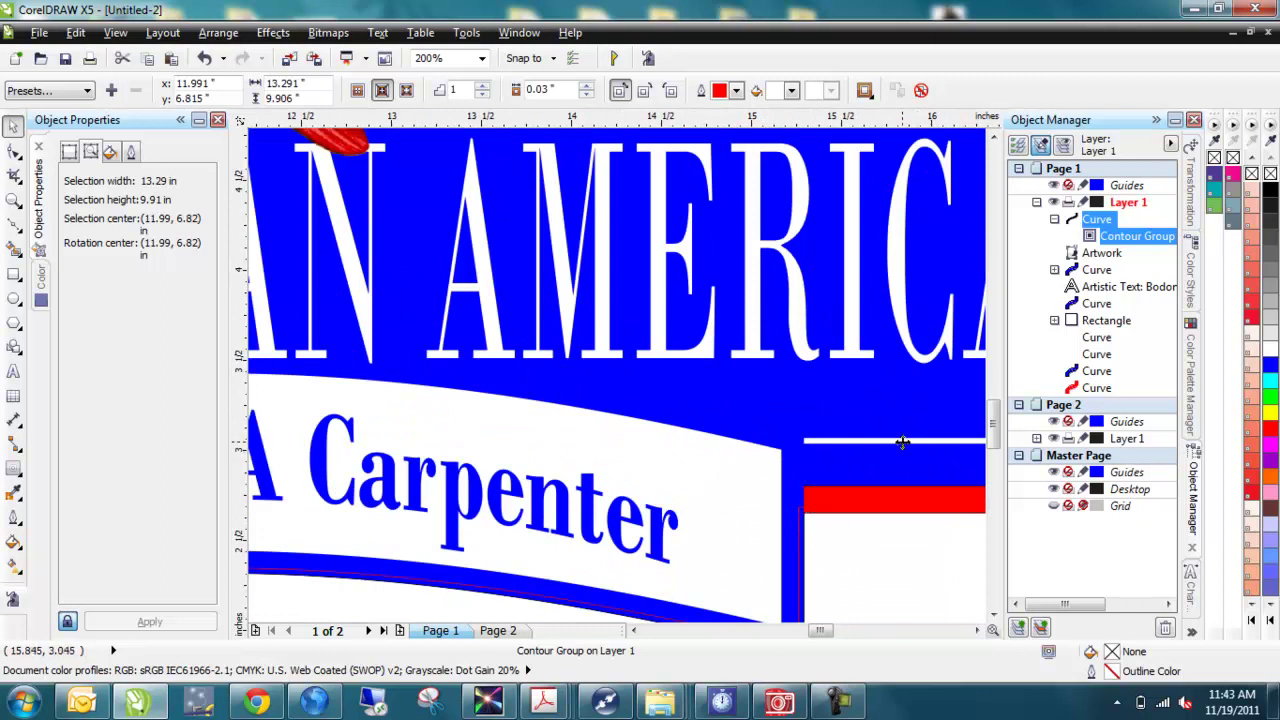
{"action": "key", "text": "F4"}
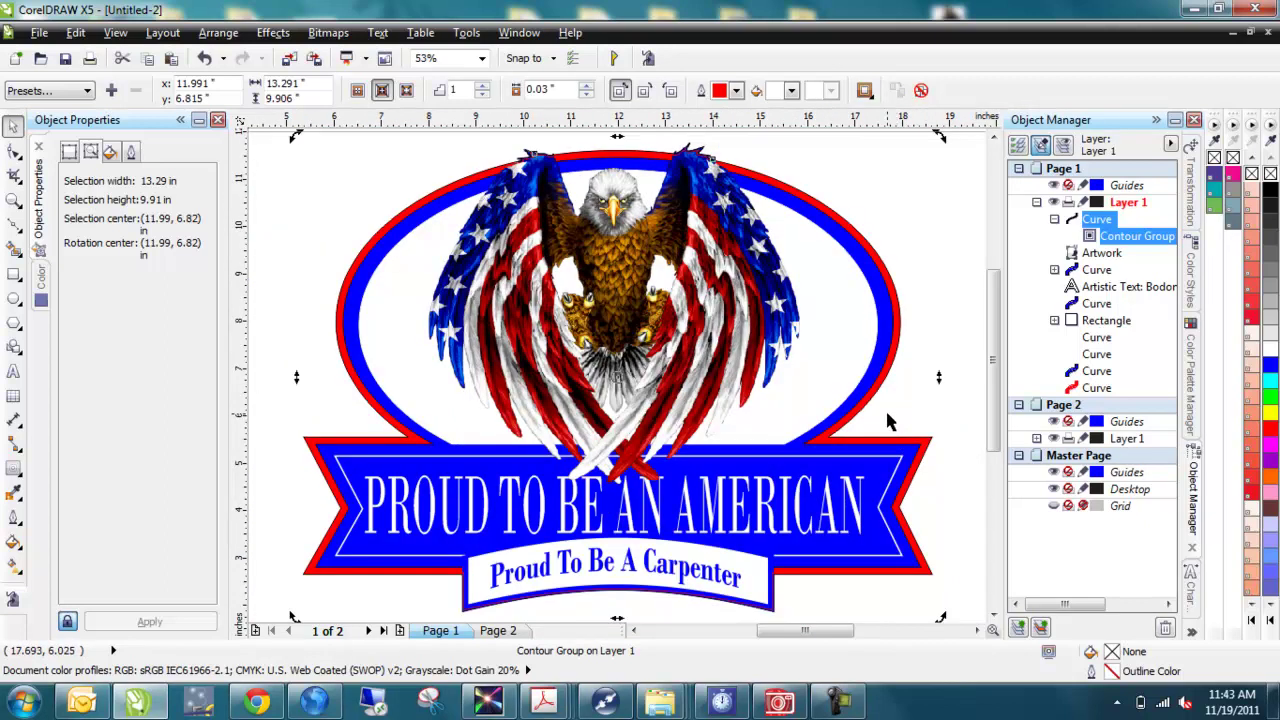
{"action": "key", "text": "ctrl+k"}
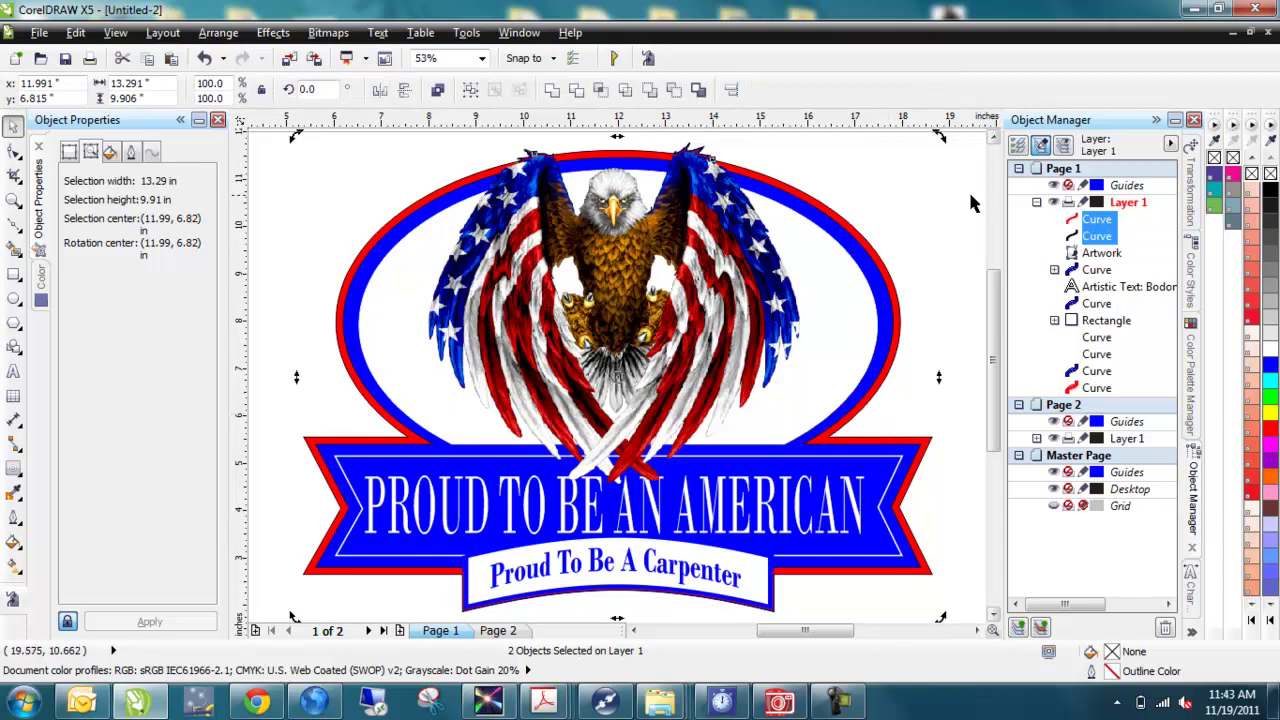
{"action": "left_click", "coordinate": [1097, 236]}
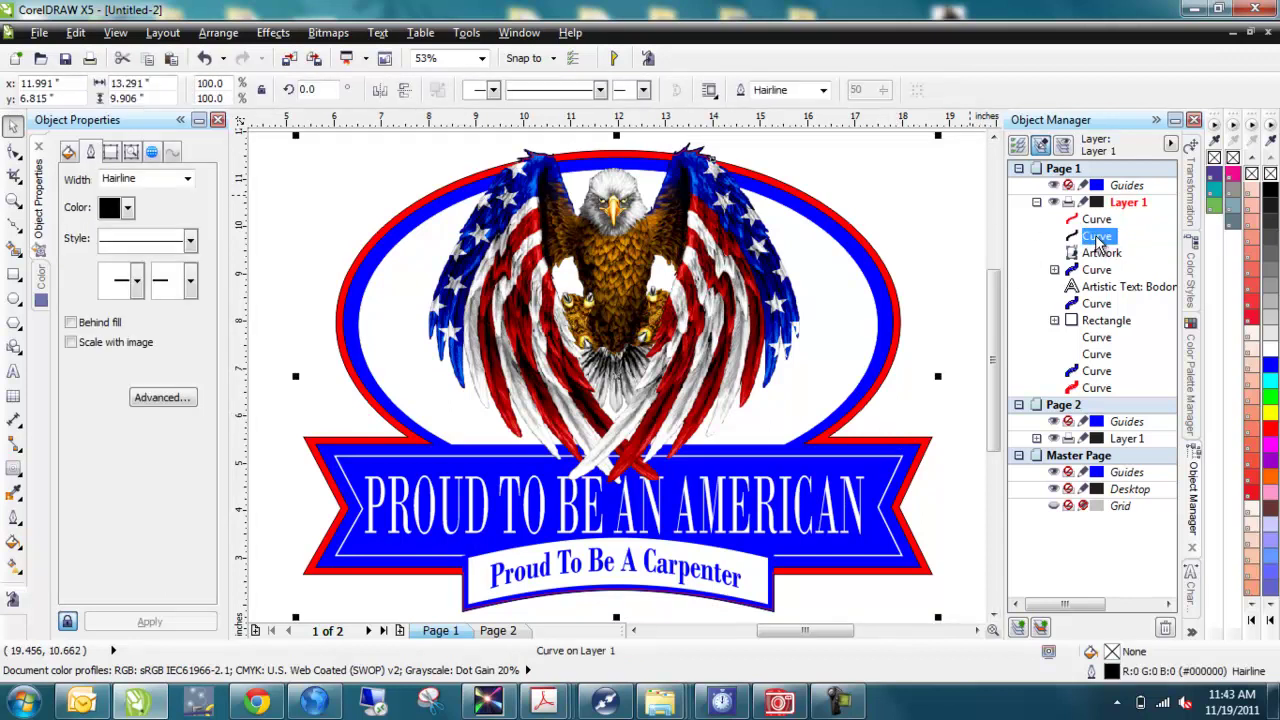
{"action": "key", "text": "Delete"}
Give the remaining contour curve the CutContour spot color as its outline, and inspect it near the wing tip
{"action": "left_click", "coordinate": [1106, 222]}
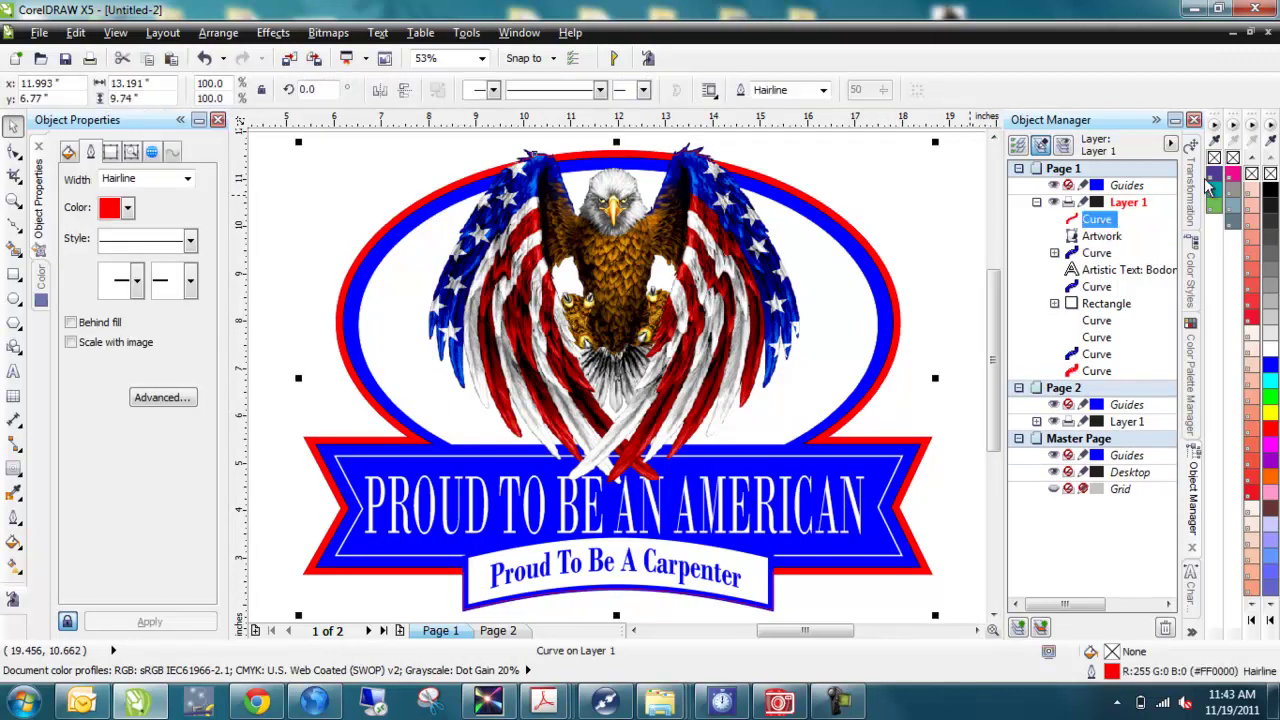
{"action": "right_click", "coordinate": [1232, 174]}
{"action": "scroll", "coordinate": [727, 163], "scroll_direction": "up", "scroll_amount": 5}
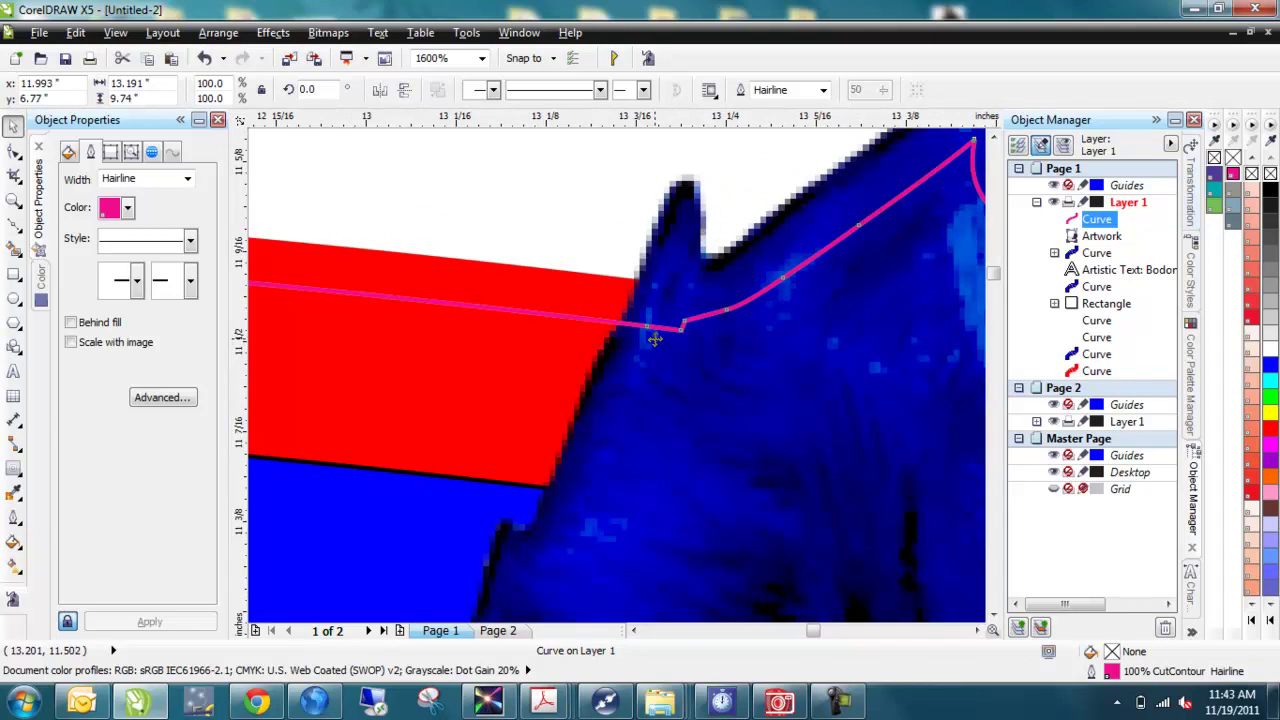
{"action": "scroll", "coordinate": [662, 328], "scroll_direction": "down", "scroll_amount": 3}
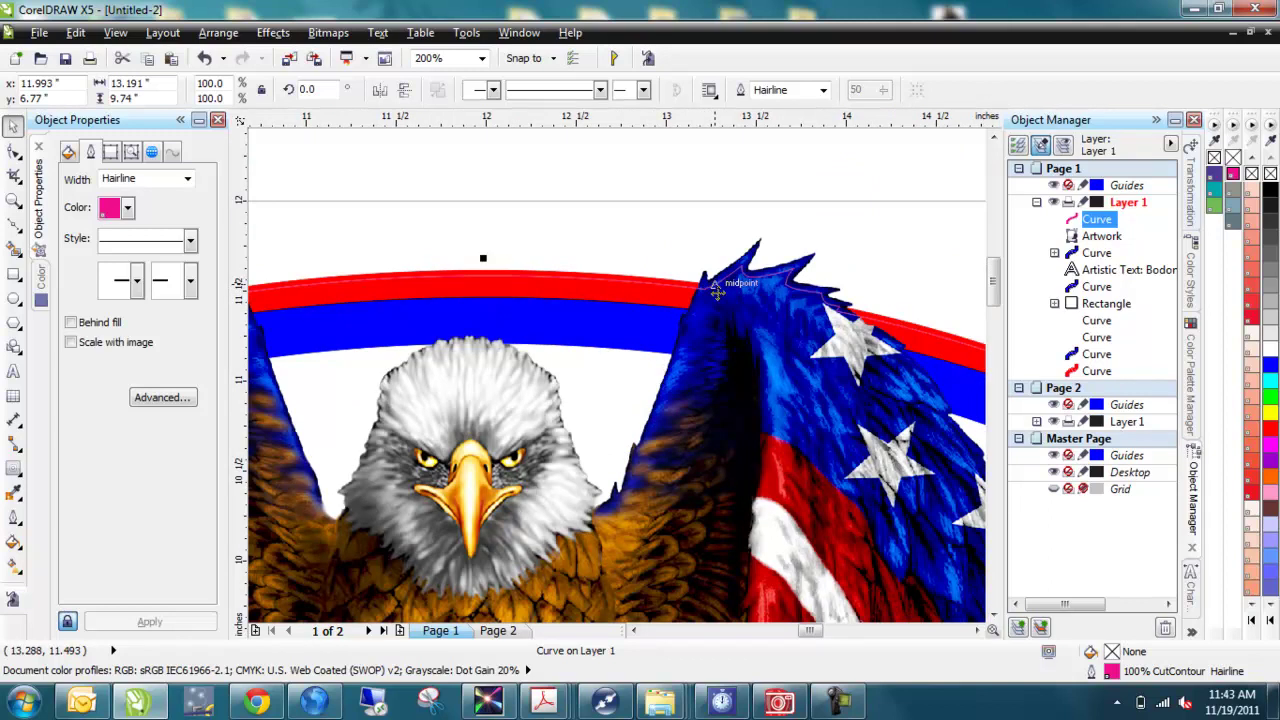
{"action": "key", "text": "shift+F2"}
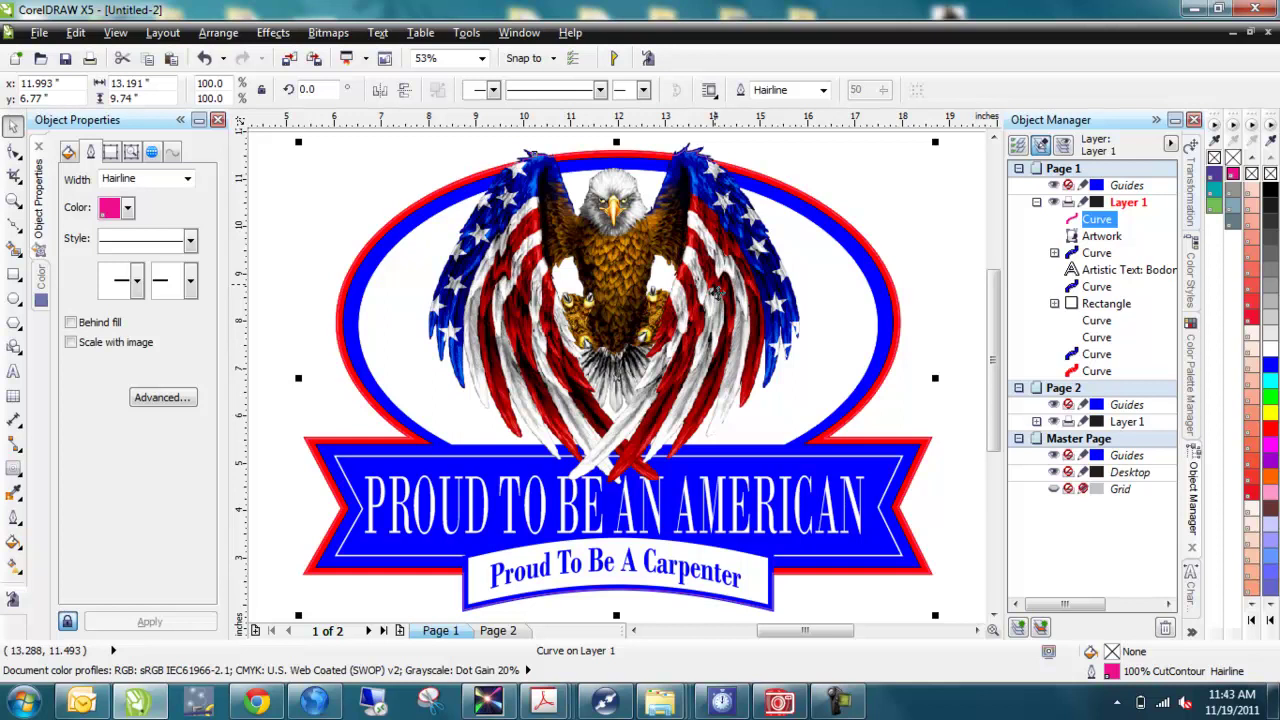
Try to select the cut contour together with the other design objects while leaving out the eagle artwork
{"action": "scroll", "coordinate": [823, 314], "scroll_direction": "down", "scroll_amount": 2}
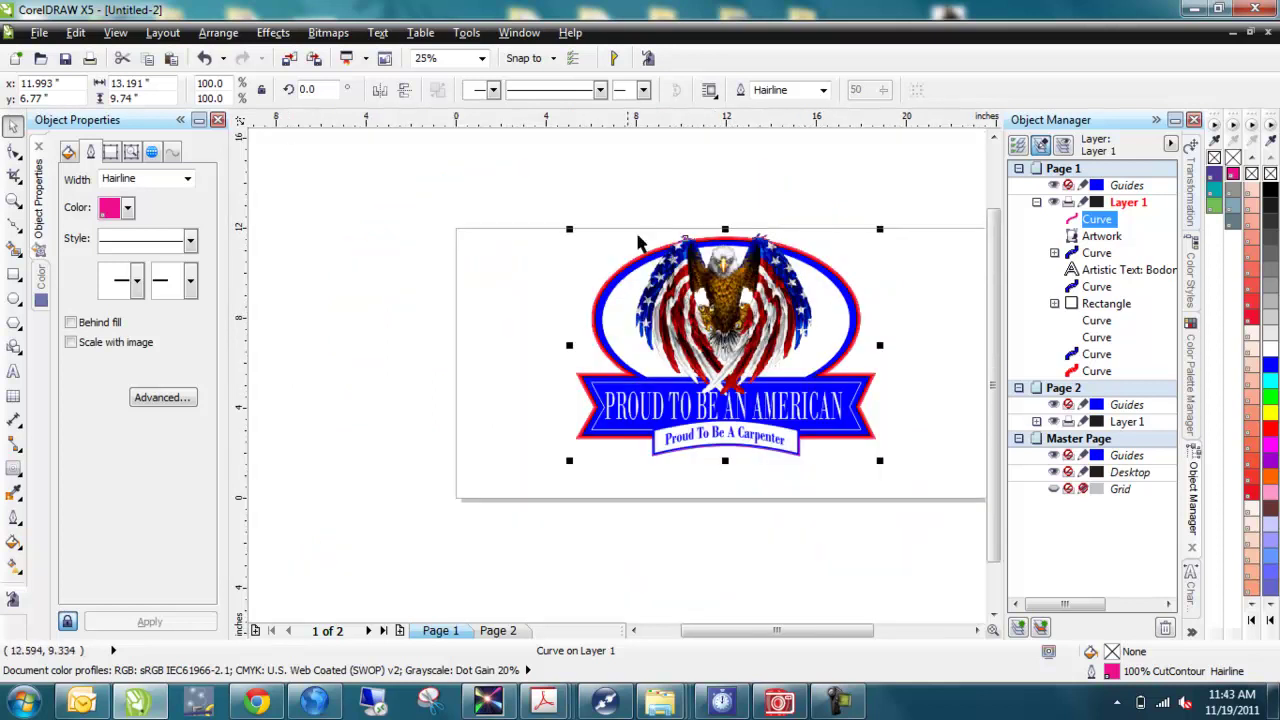
{"action": "left_click_drag", "start_coordinate": [503, 184], "coordinate": [921, 516]}
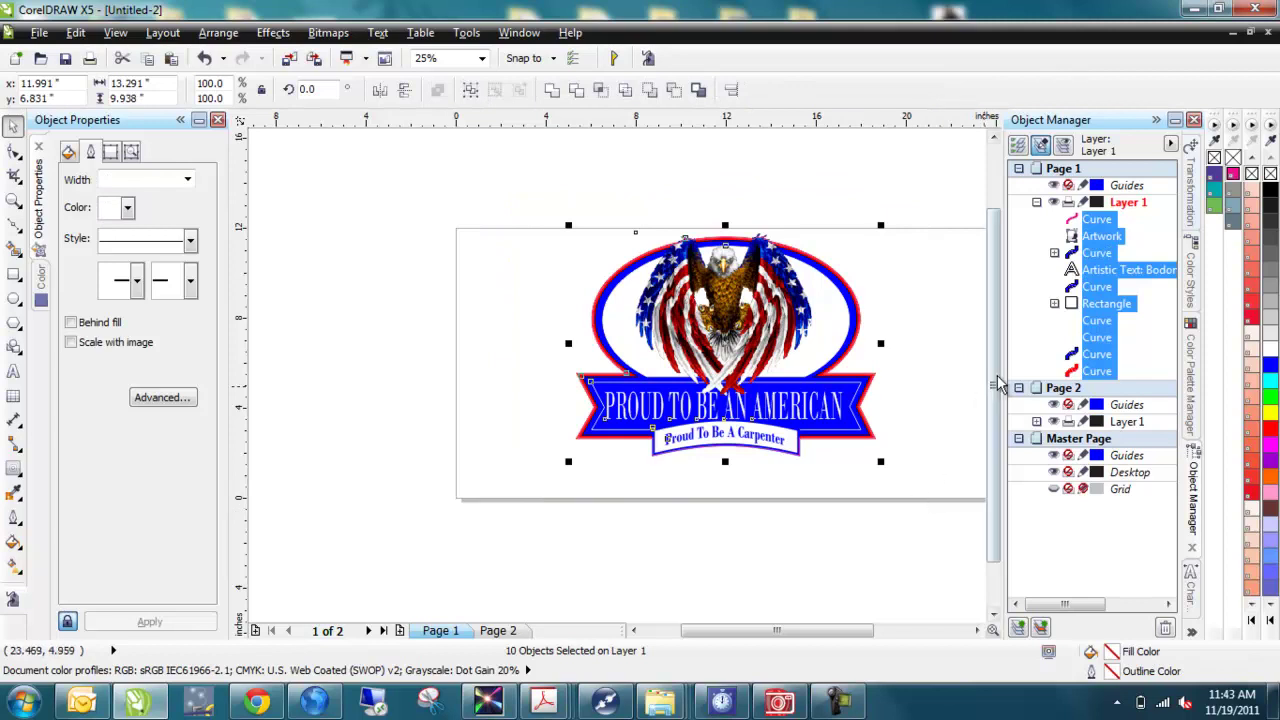
{"action": "left_click", "coordinate": [1100, 238], "text": "shift"}
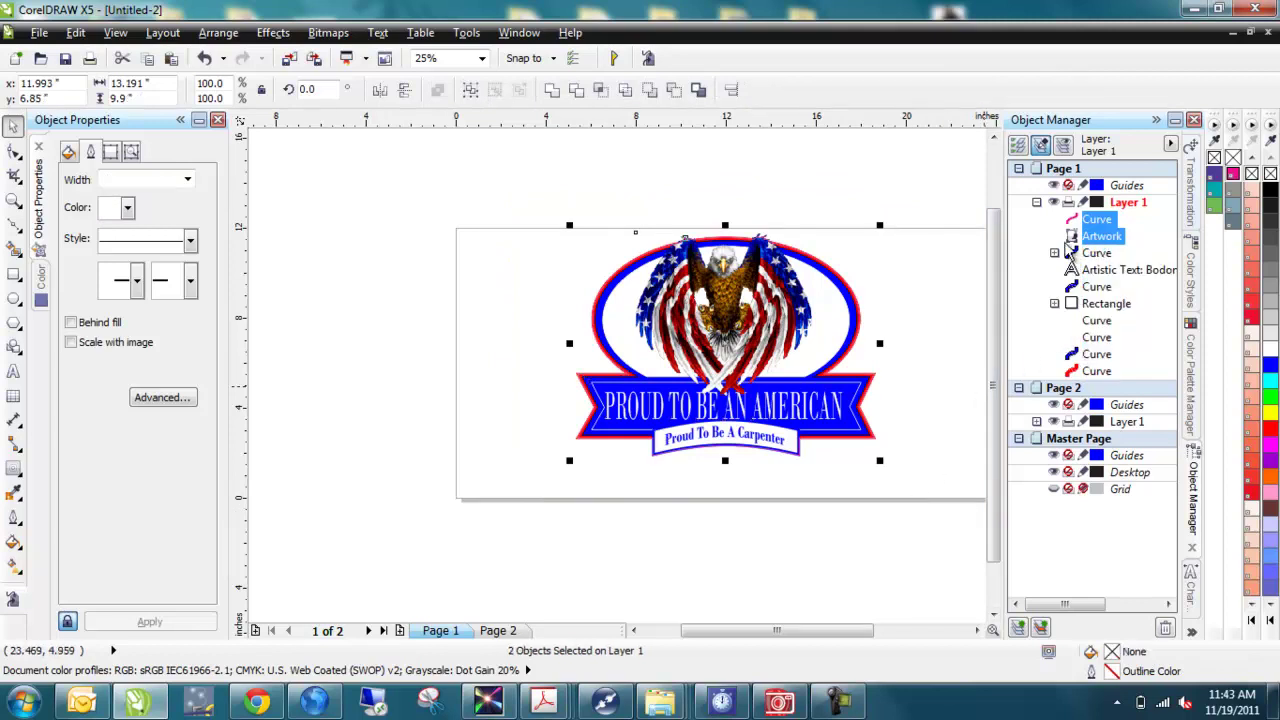
{"action": "key", "text": "Escape"}
{"action": "left_click", "coordinate": [1100, 221]}
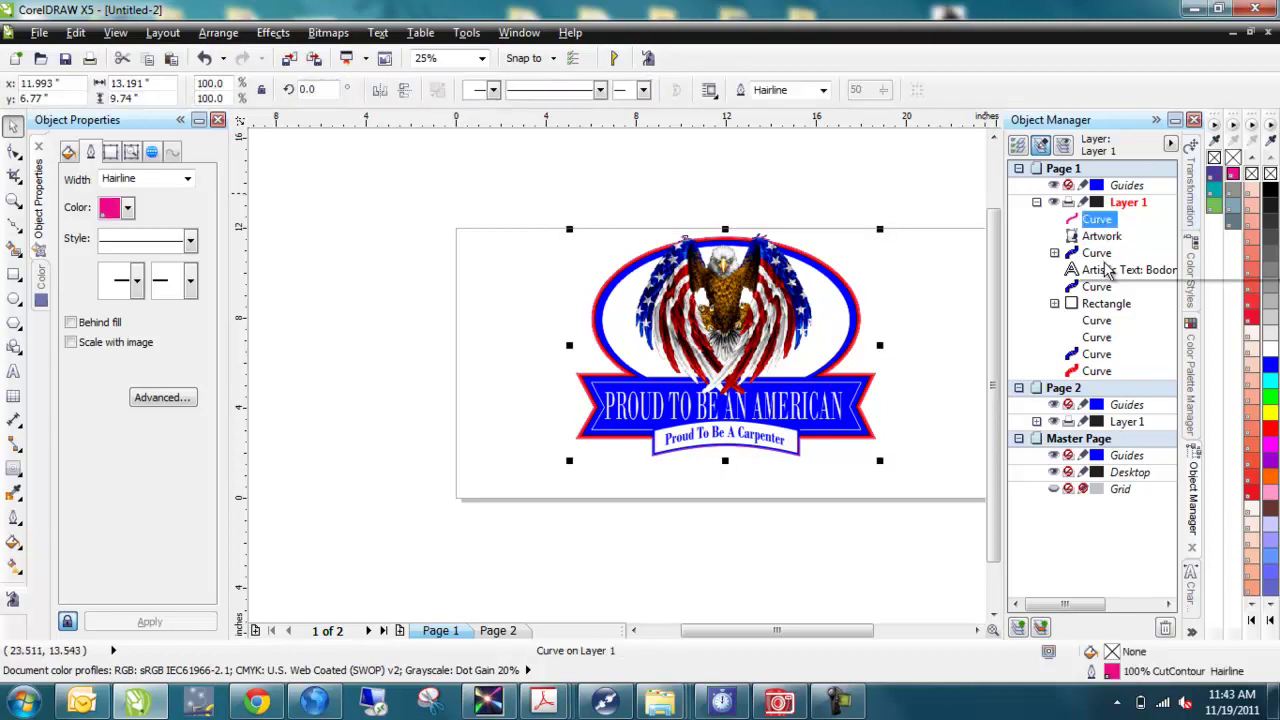
{"action": "left_click", "coordinate": [1096, 253], "text": "ctrl"}
{"action": "left_click", "coordinate": [1098, 270], "text": "ctrl"}
{"action": "left_click", "coordinate": [1097, 287], "text": "ctrl"}
{"action": "left_click", "coordinate": [1096, 320], "text": "ctrl"}
{"action": "left_click", "coordinate": [1096, 337], "text": "ctrl"}
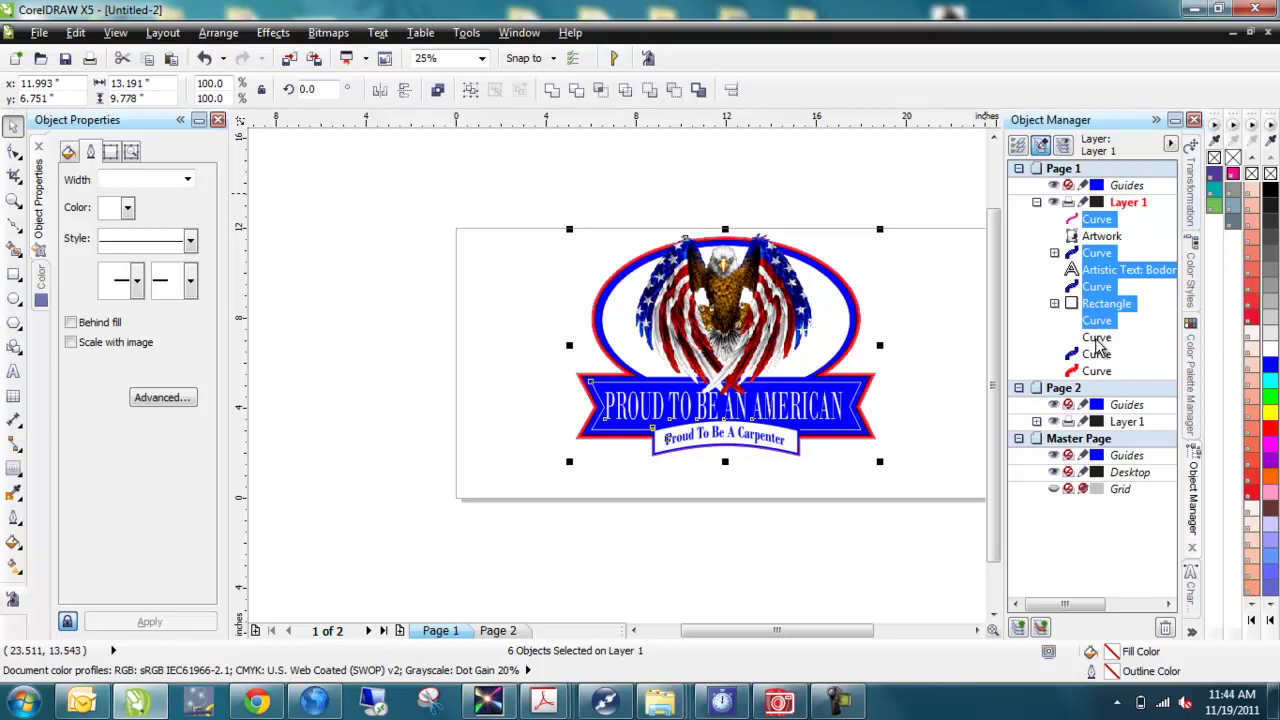
{"action": "left_click", "coordinate": [1096, 337]}
{"action": "left_click", "coordinate": [757, 203]}
Select every object of the design except the eagle artwork and check the selection's overall size
{"action": "left_click_drag", "start_coordinate": [460, 186], "coordinate": [990, 510]}
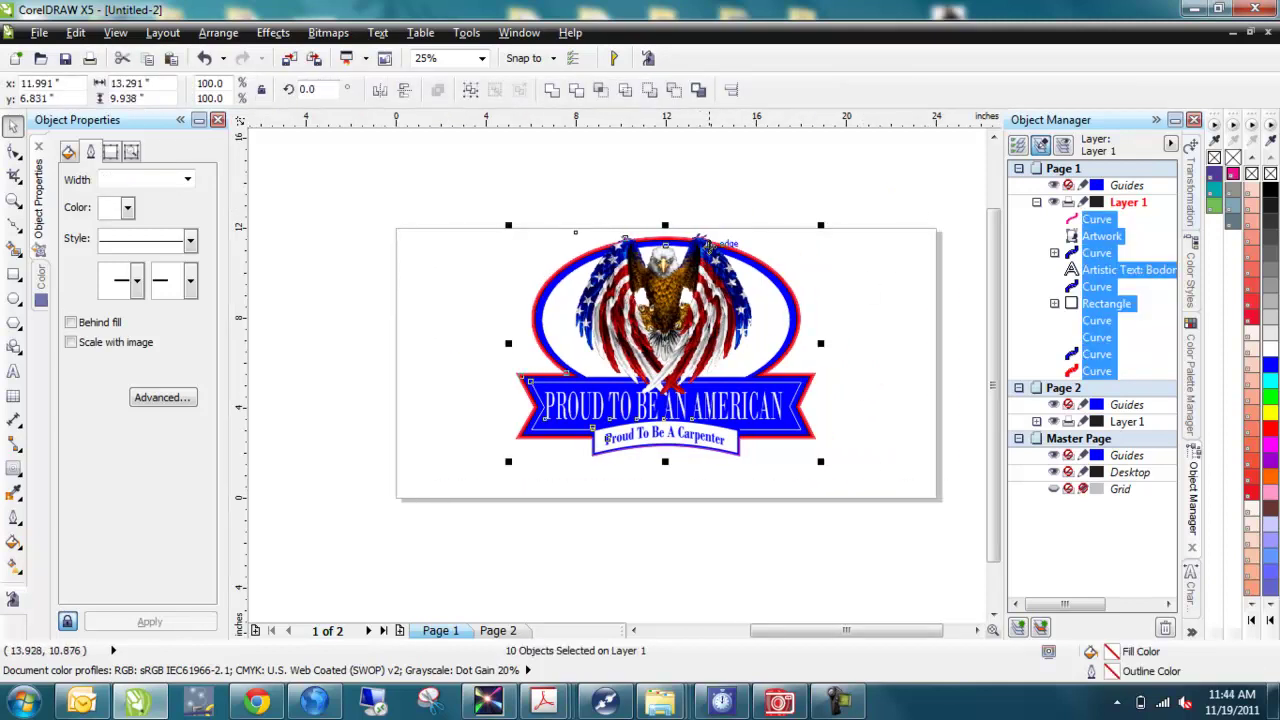
{"action": "left_click", "coordinate": [1097, 238], "text": "shift"}
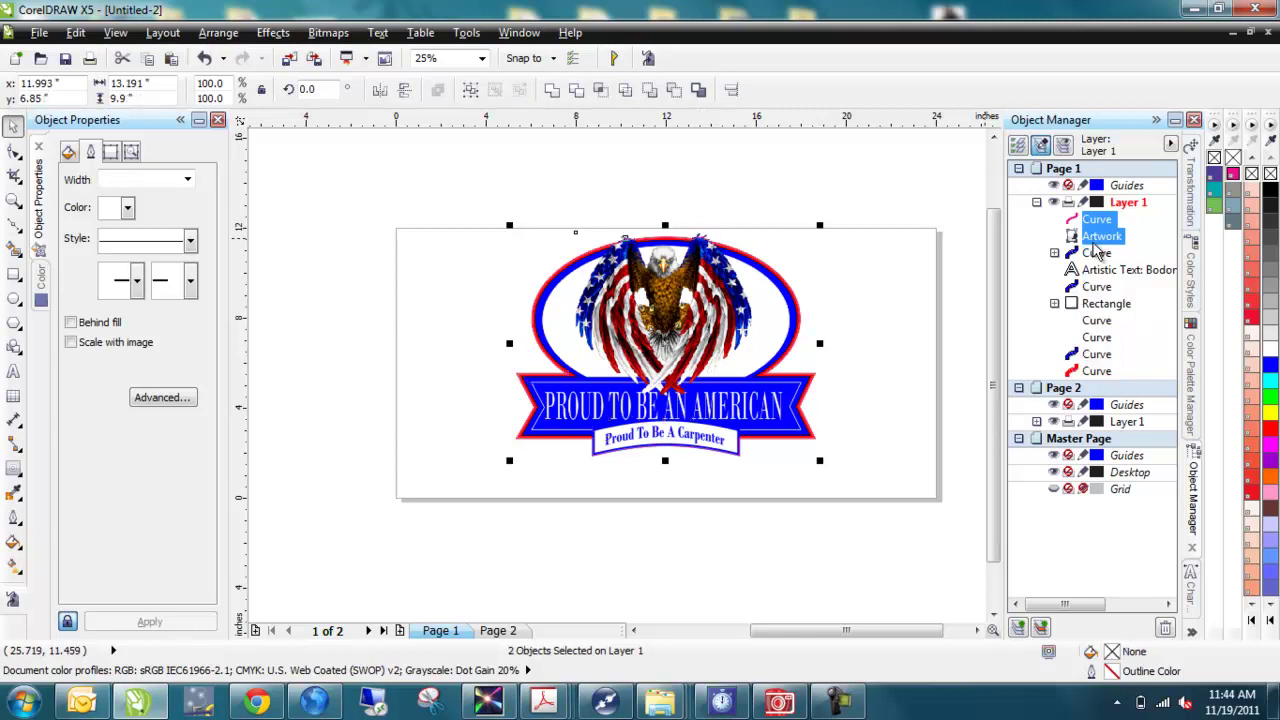
{"action": "left_click", "coordinate": [828, 226]}
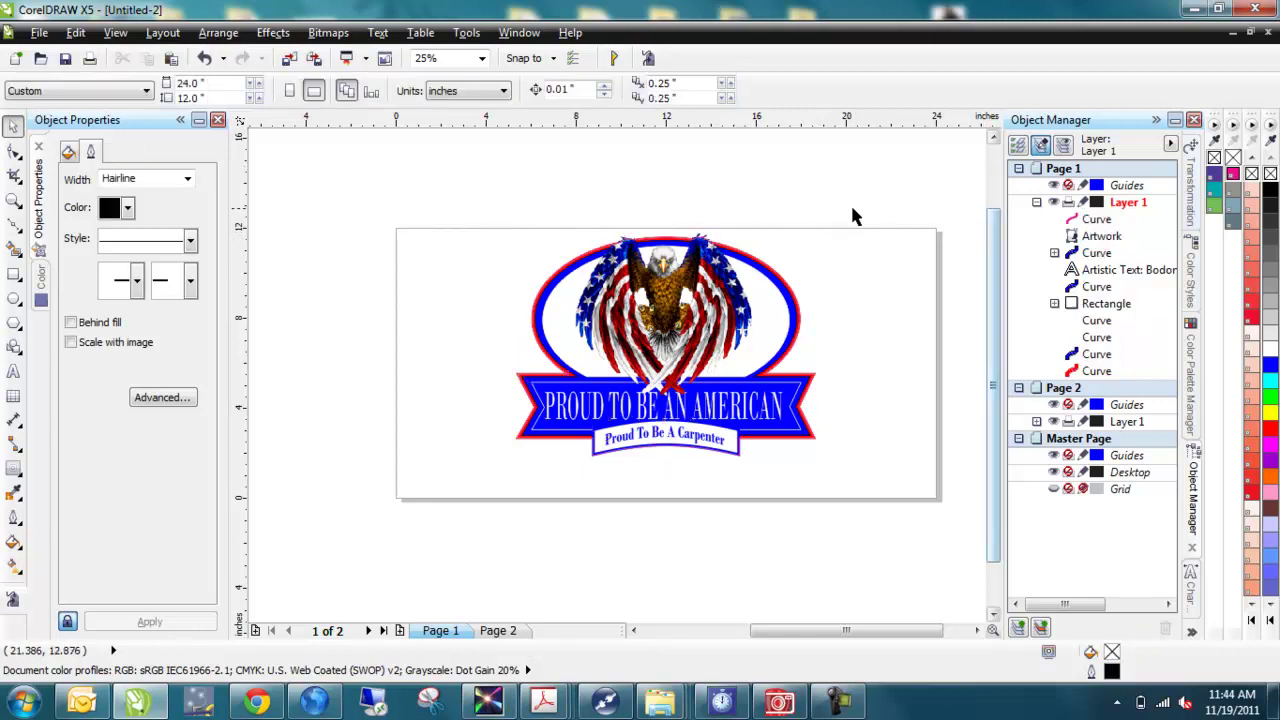
{"action": "left_click_drag", "start_coordinate": [421, 209], "coordinate": [876, 535]}
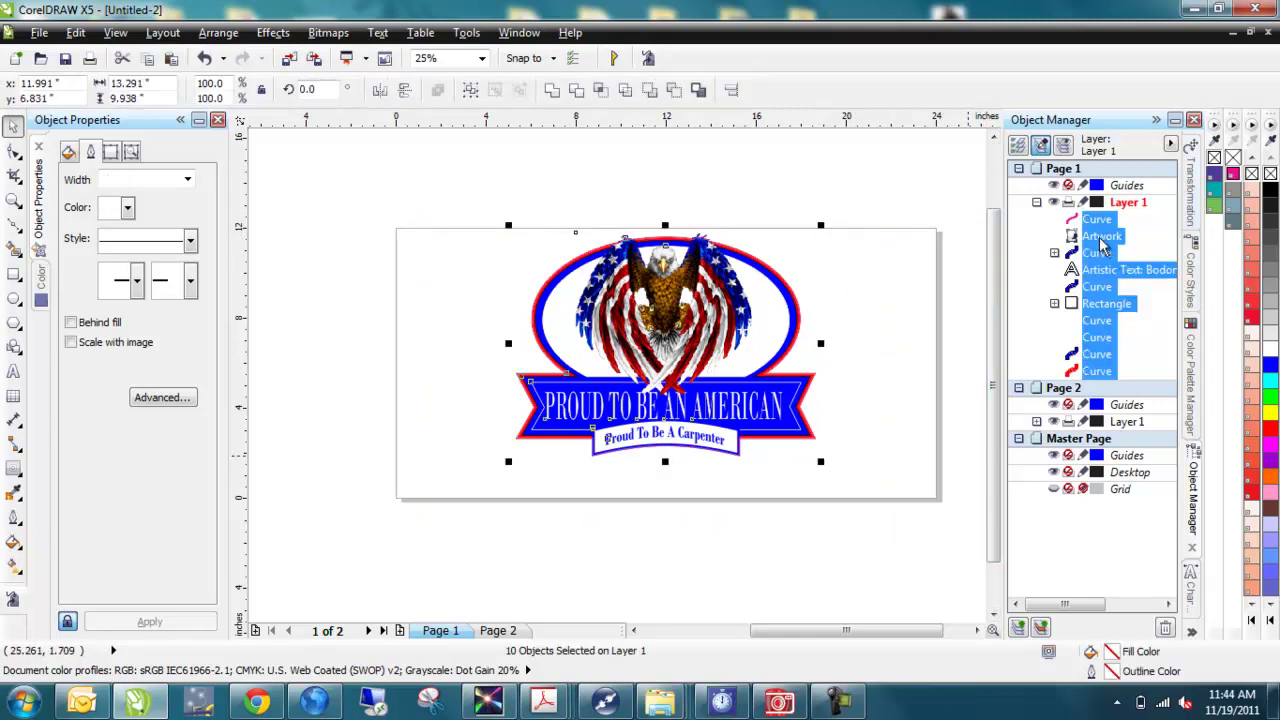
{"action": "left_click", "coordinate": [1101, 236], "text": "ctrl"}
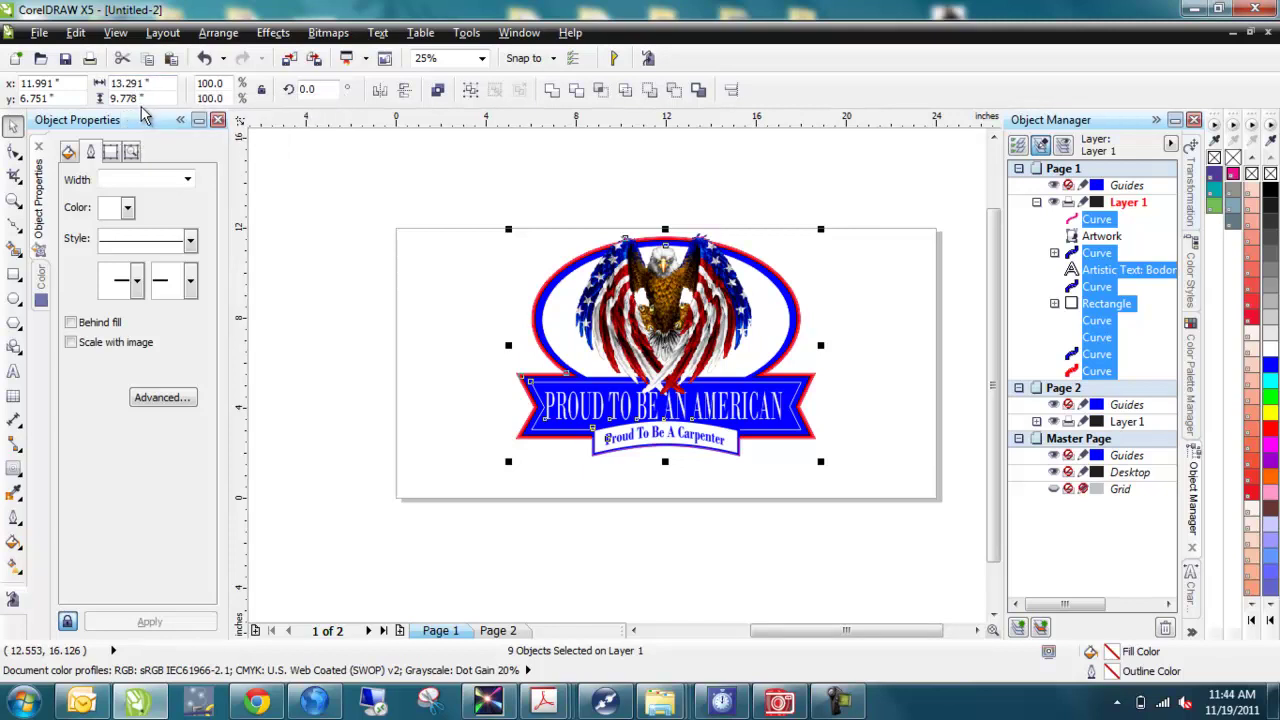
Scale the whole design, including the eagle artwork and cut contour, proportionally to a width of 10 inches
{"action": "left_click_drag", "start_coordinate": [471, 170], "coordinate": [905, 530]}
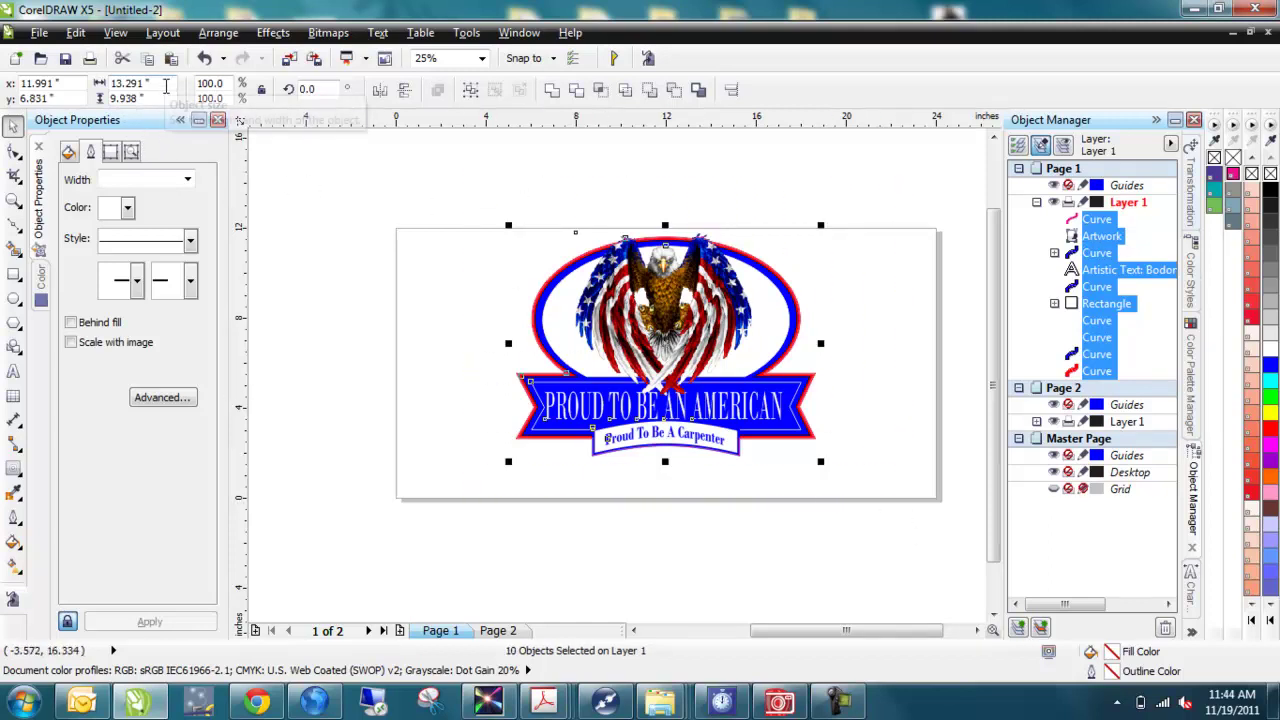
{"action": "left_click", "coordinate": [261, 89]}
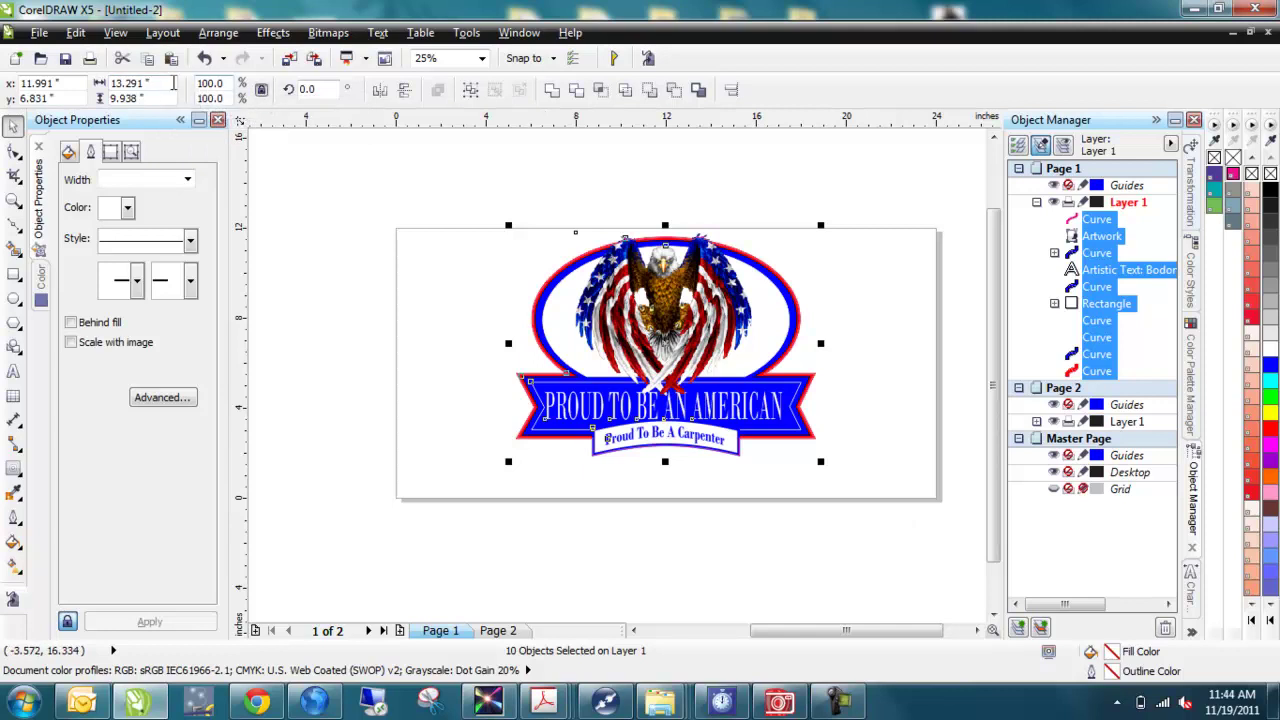
{"action": "left_click", "coordinate": [138, 83]}
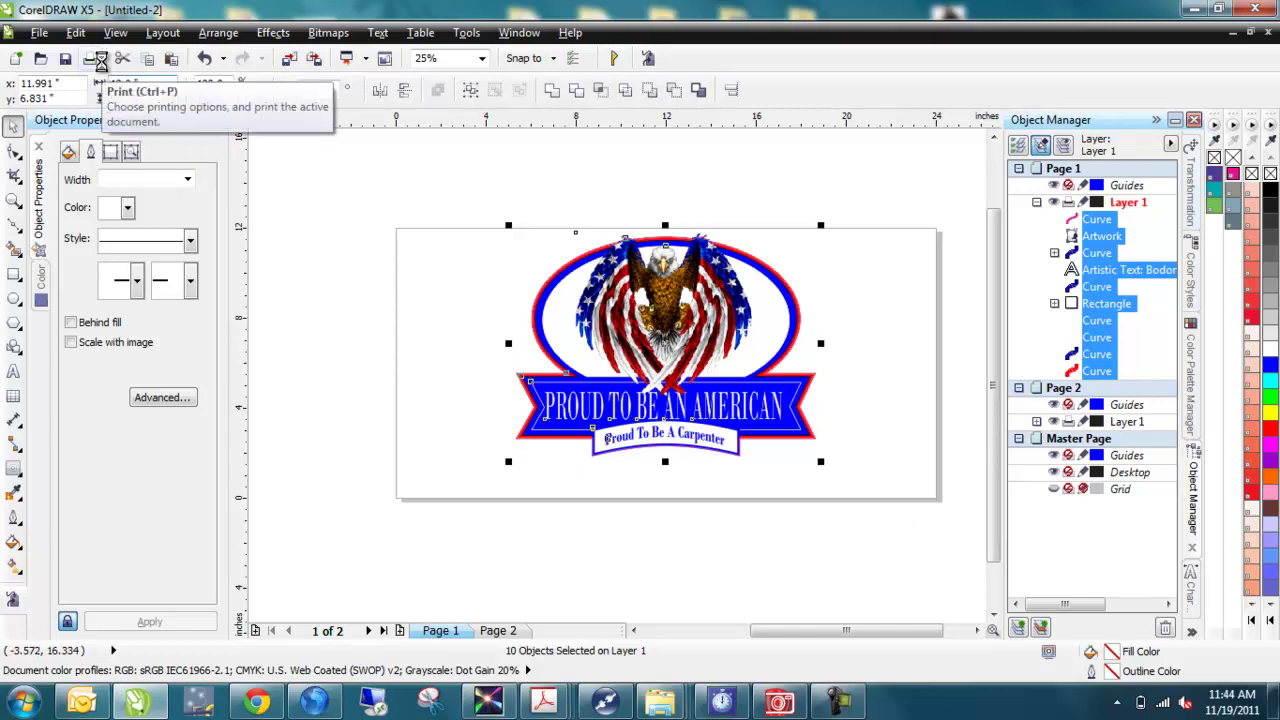
{"action": "type", "text": "10"}
{"action": "key", "text": "Return"}
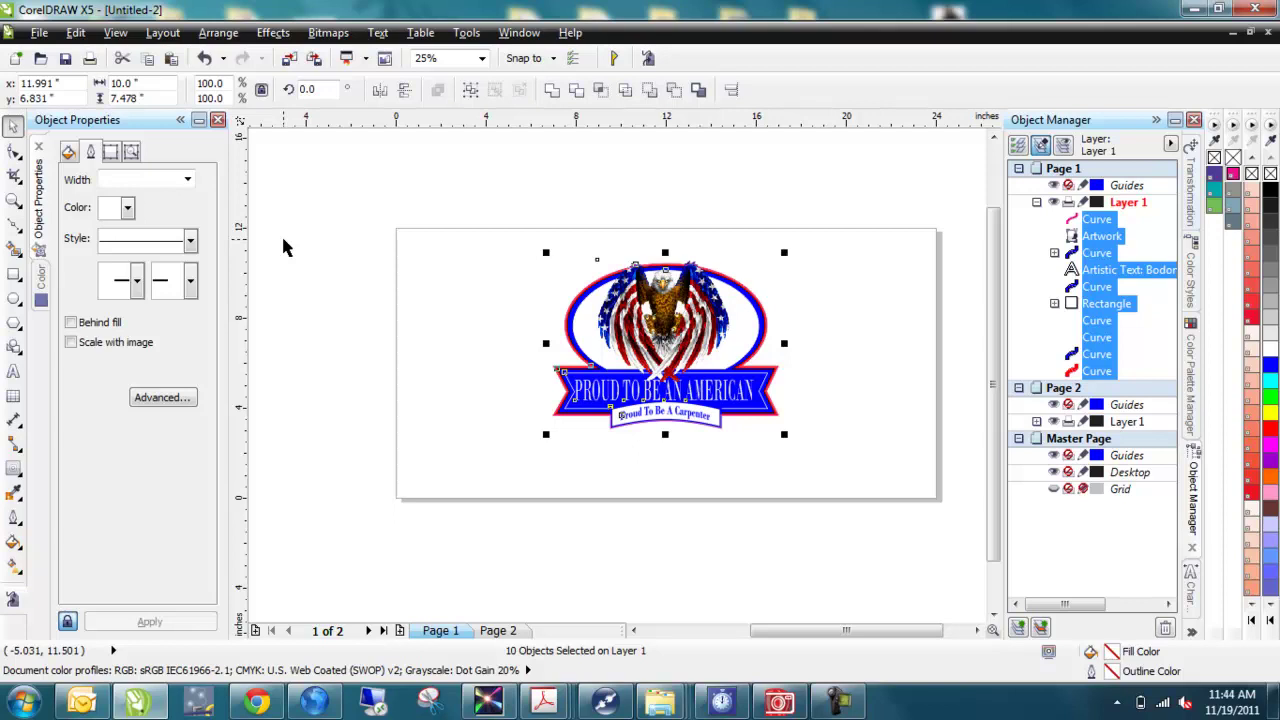
{"action": "left_click", "coordinate": [524, 222]}
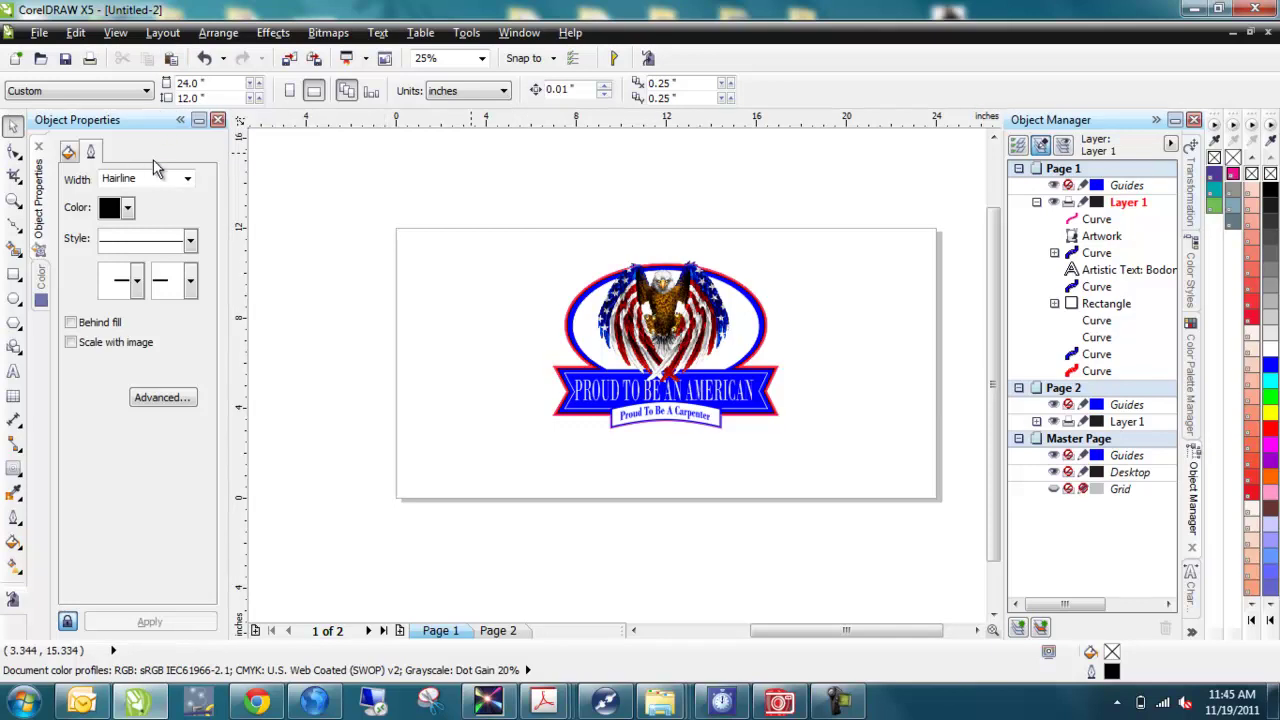
Save the drawing to the Desktop as a CorelDRAW file named "KM Eagle design"
{"action": "left_click", "coordinate": [40, 35]}
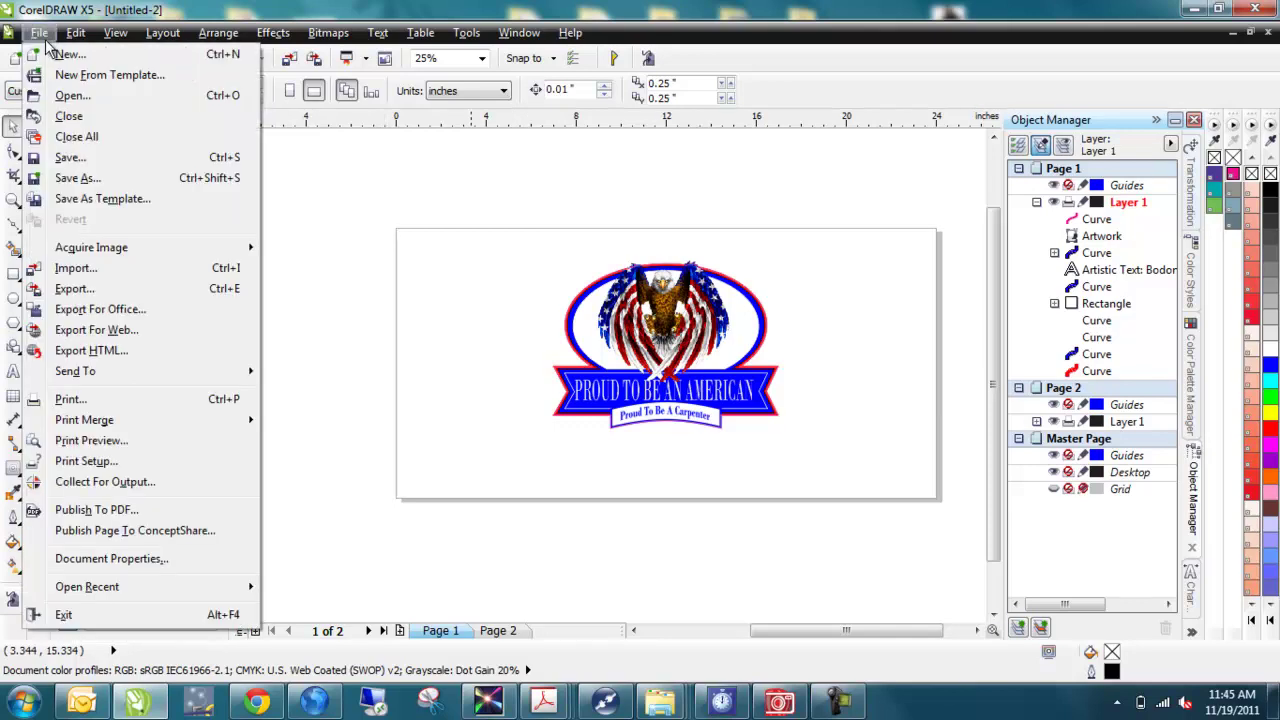
{"action": "left_click", "coordinate": [78, 178]}
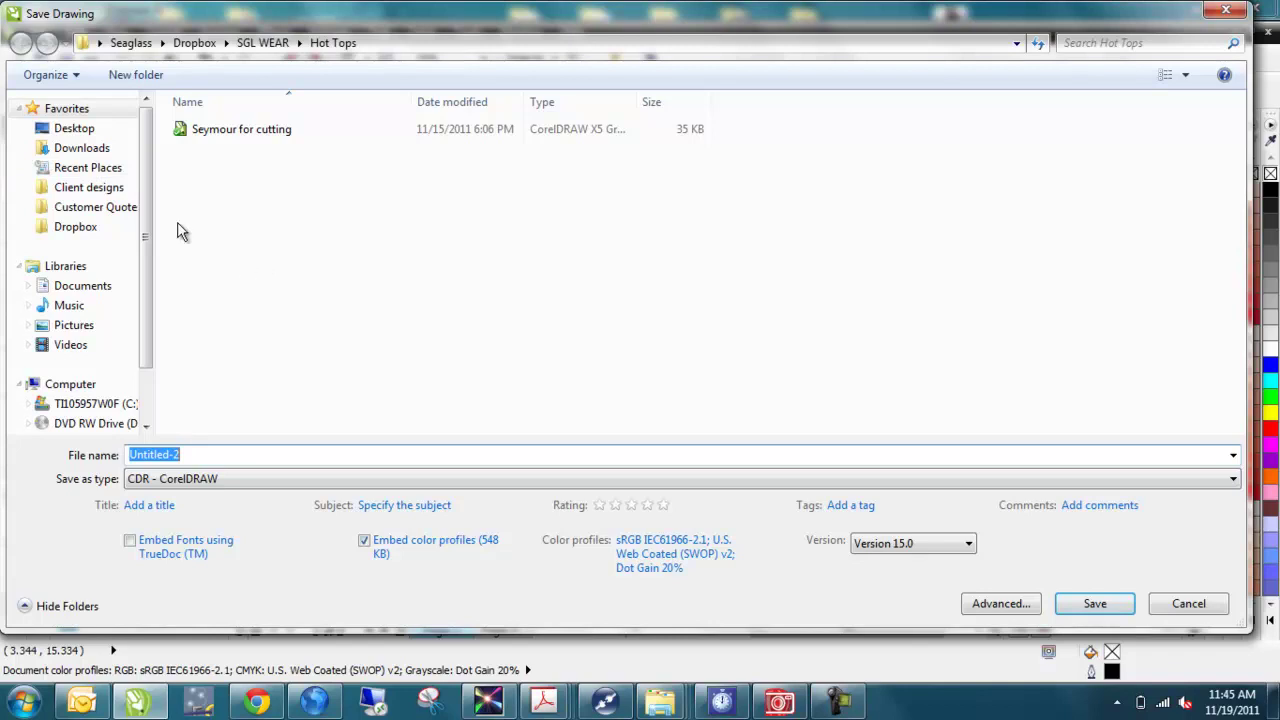
{"action": "left_click", "coordinate": [74, 128]}
{"action": "double_click", "coordinate": [195, 456]}
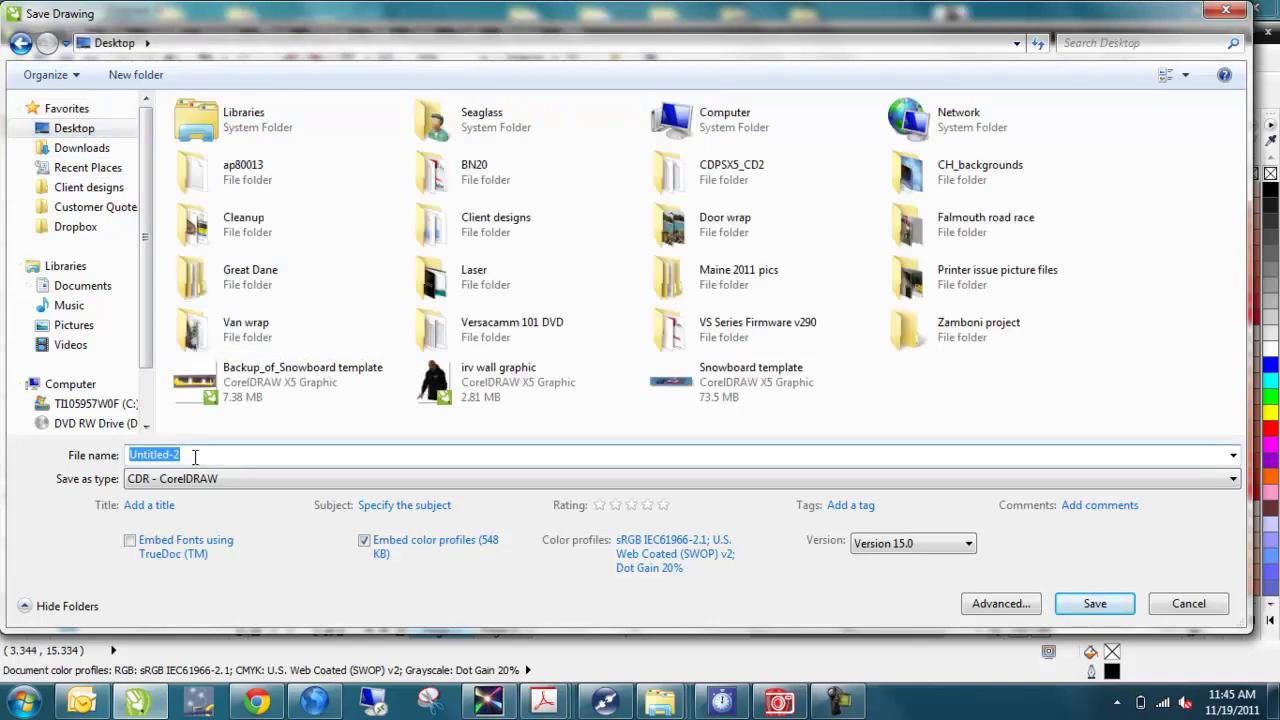
{"action": "type", "text": "KM Eagle design"}
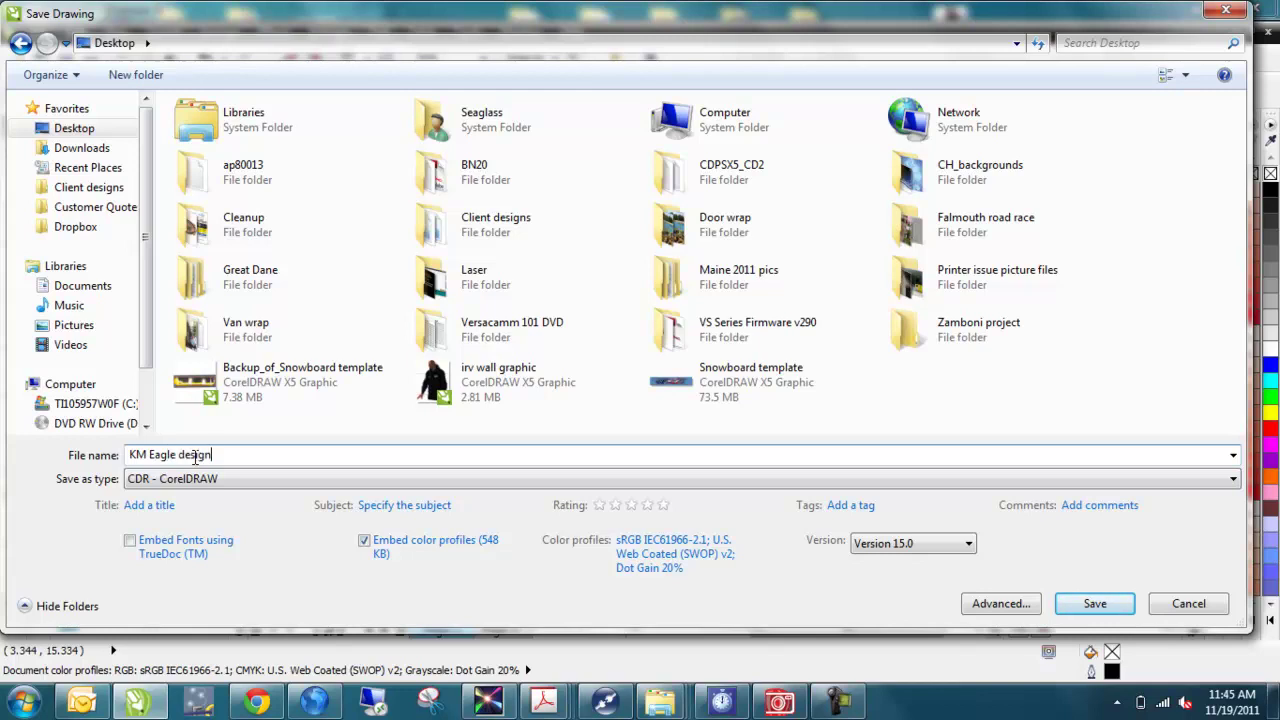
{"action": "key", "text": "Return"}
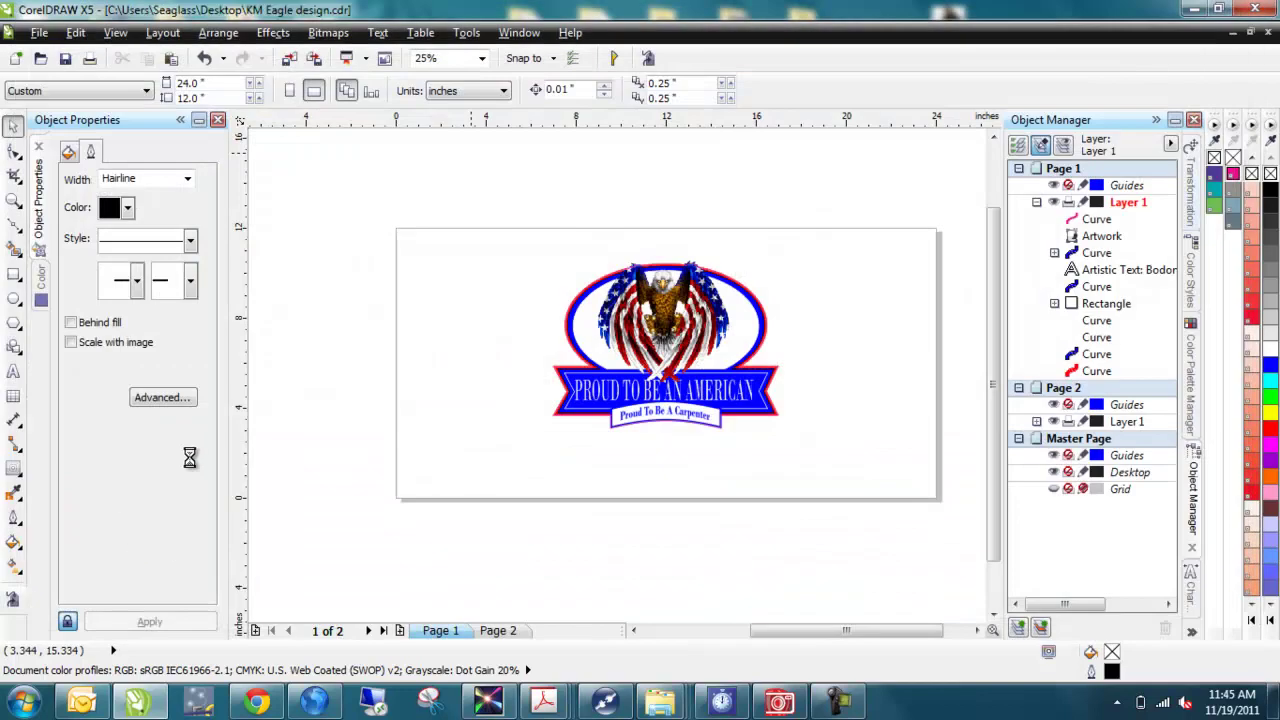
Inspect the finished design up close, checking the "Proud To Be A Carpenter" slogan and the font of the "PROUD TO BE AN AMERICAN" text
{"action": "key", "text": "F4"}
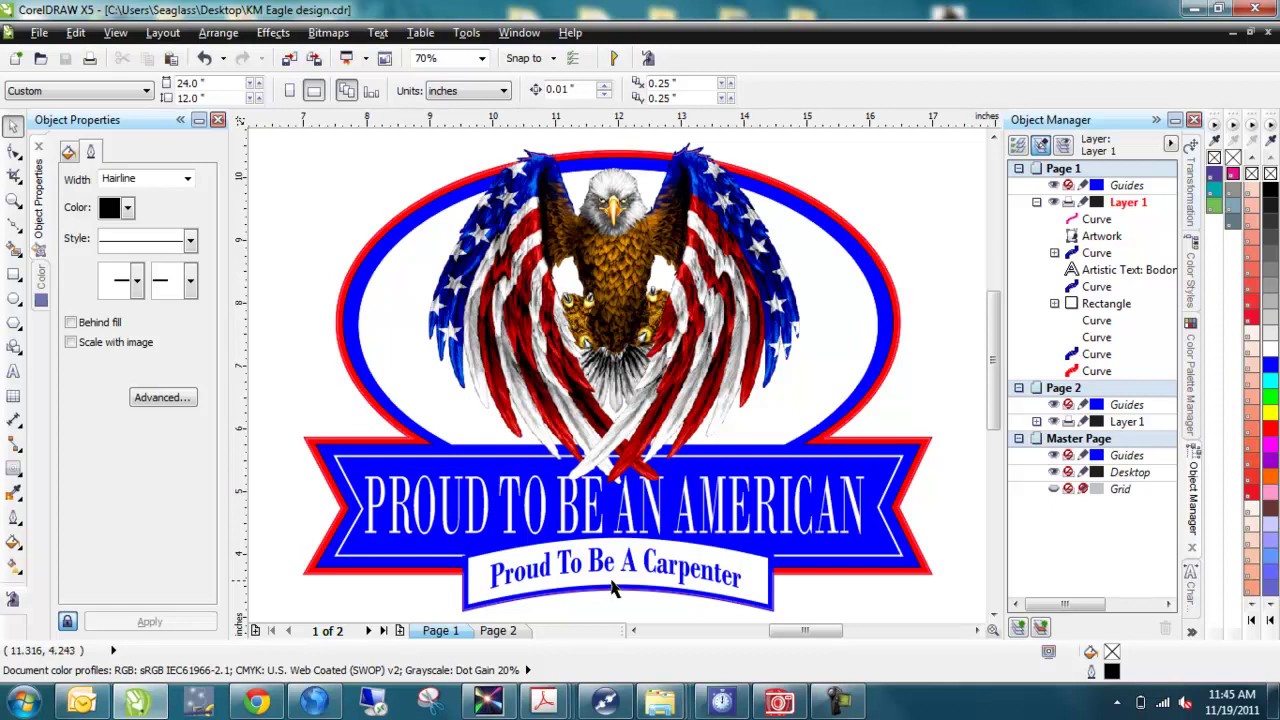
{"action": "left_click", "coordinate": [650, 563]}
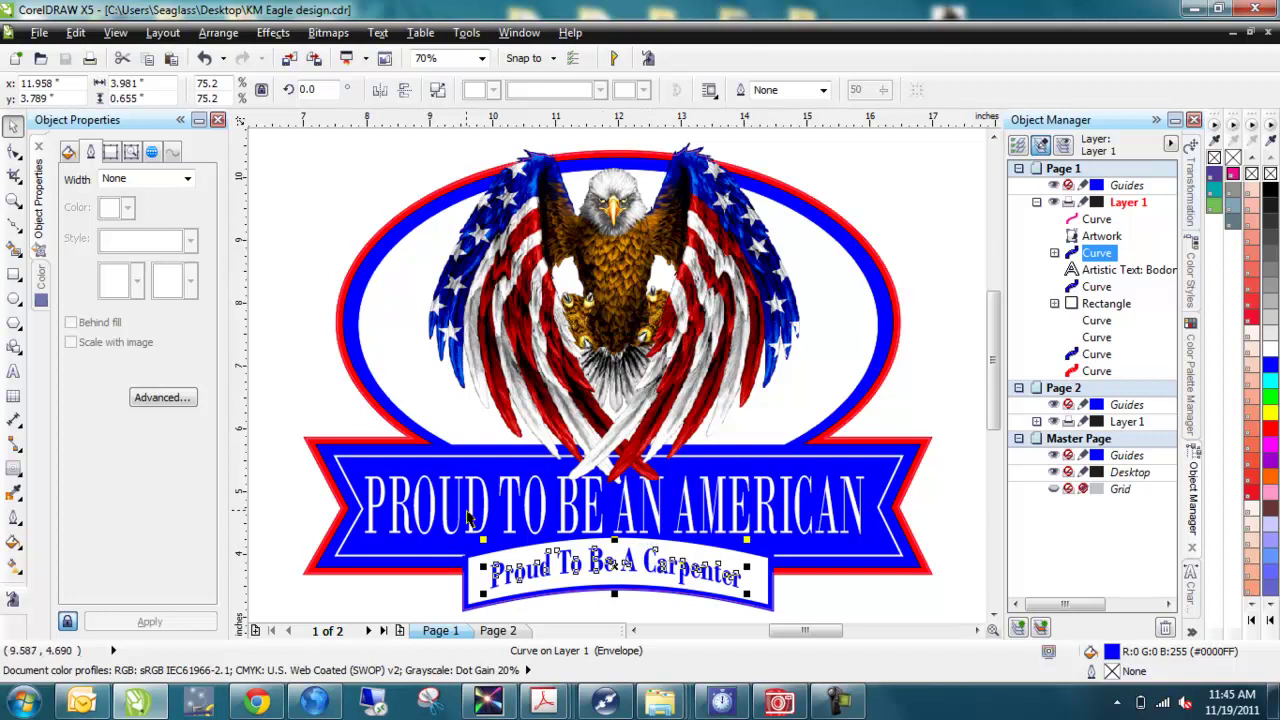
{"action": "left_click", "coordinate": [446, 508]}
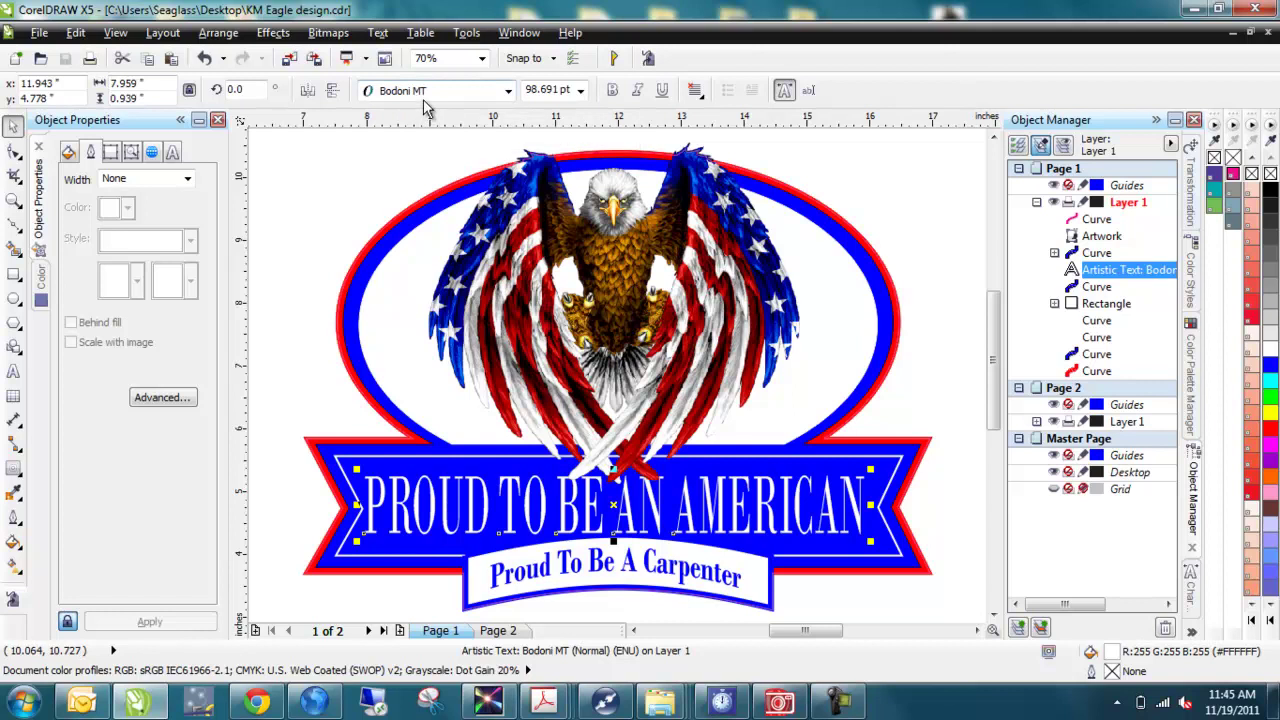
{"action": "left_click", "coordinate": [366, 163]}
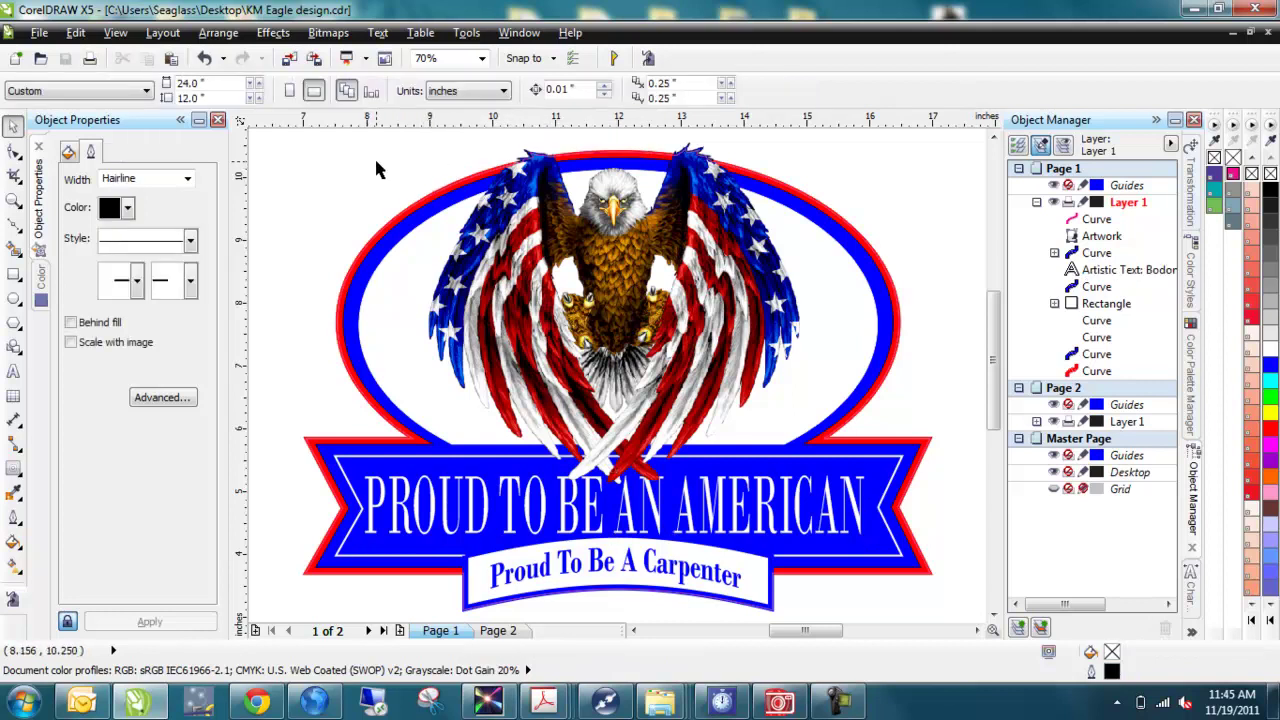